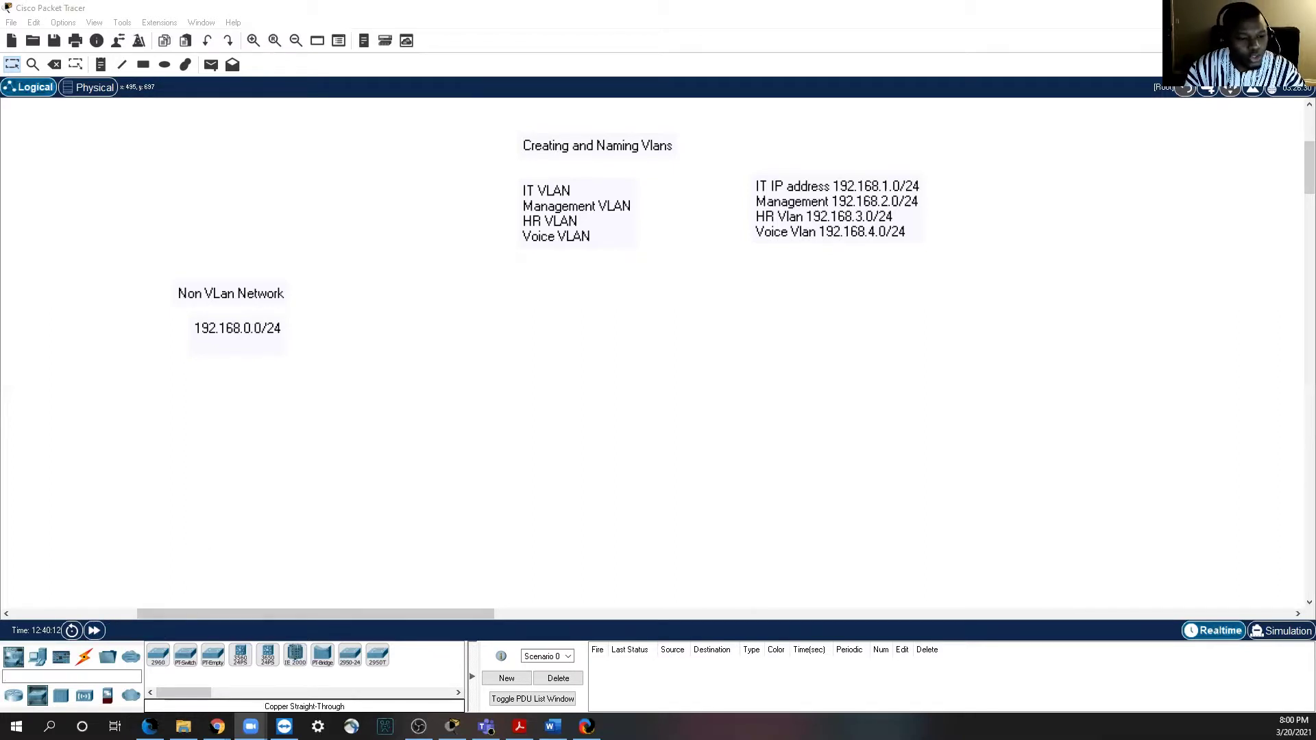
Step: Place a 2960 switch in the workspace below the 192.168.0.0/24 label of the non-VLAN network
left_click(18, 657)
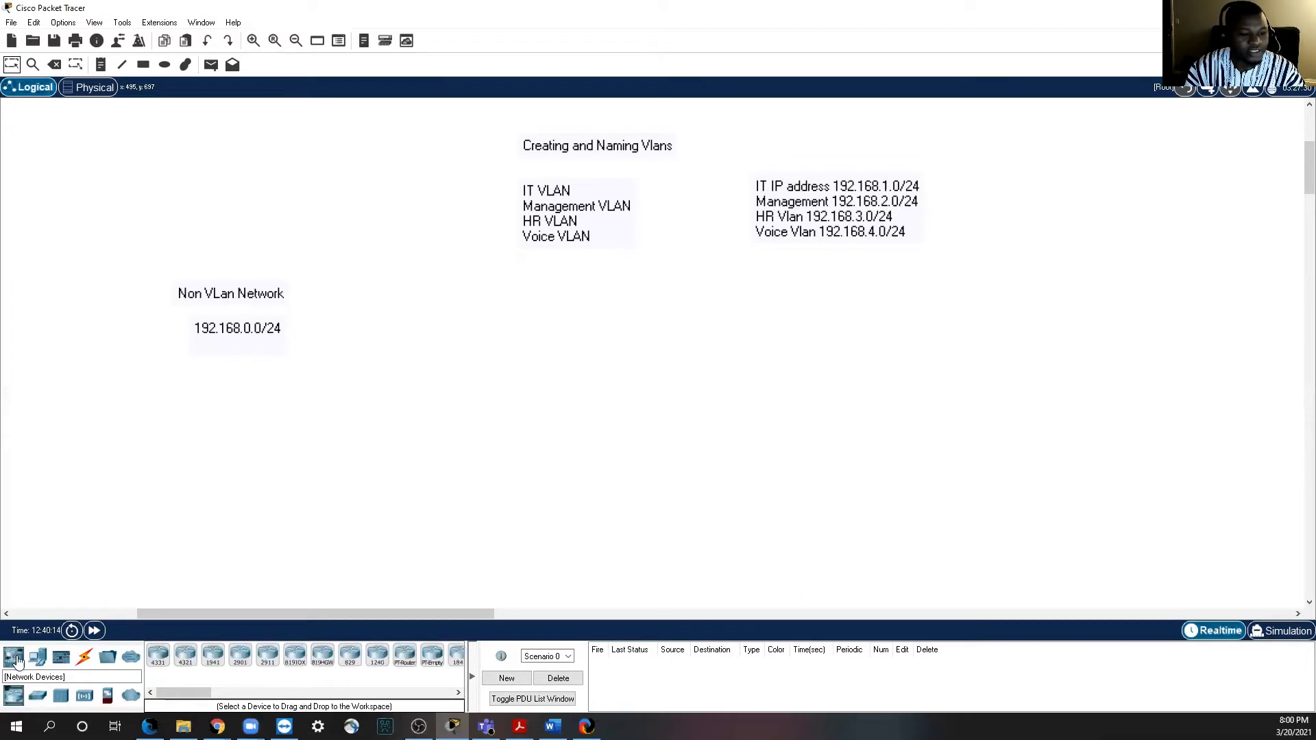
left_click(36, 699)
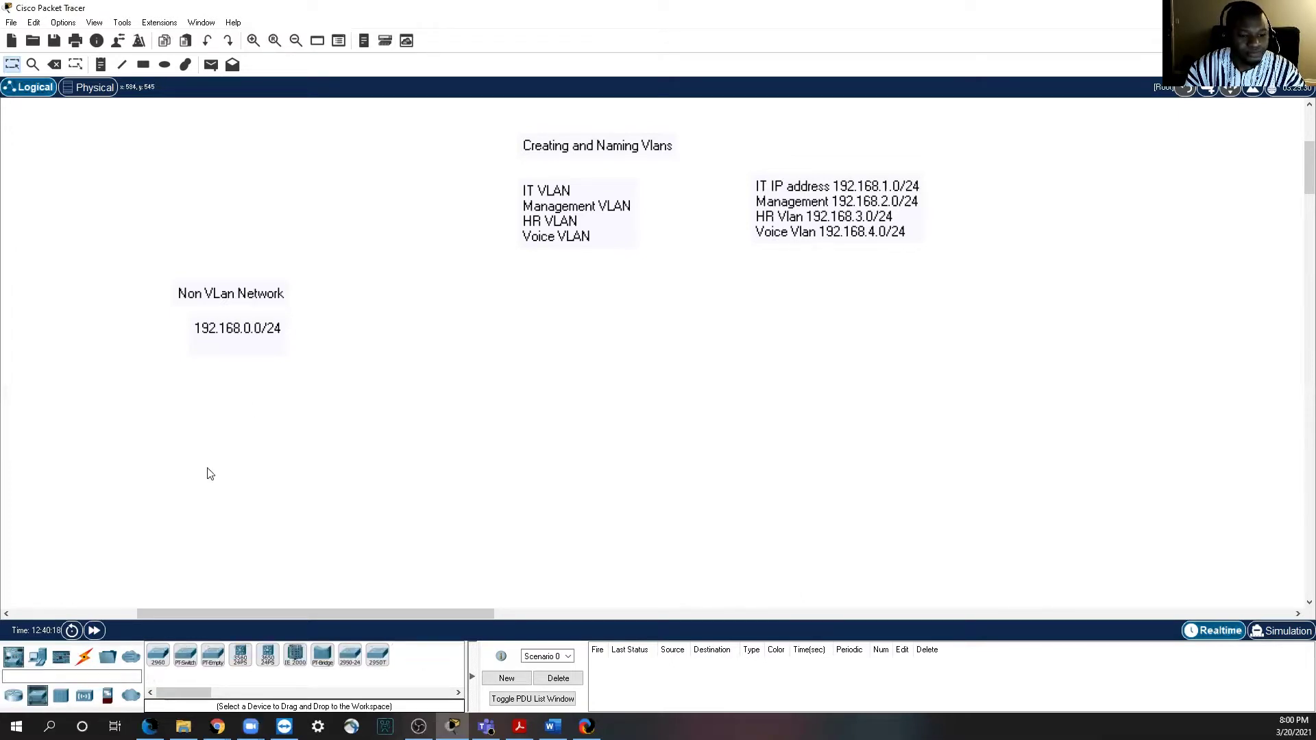
left_click(158, 654)
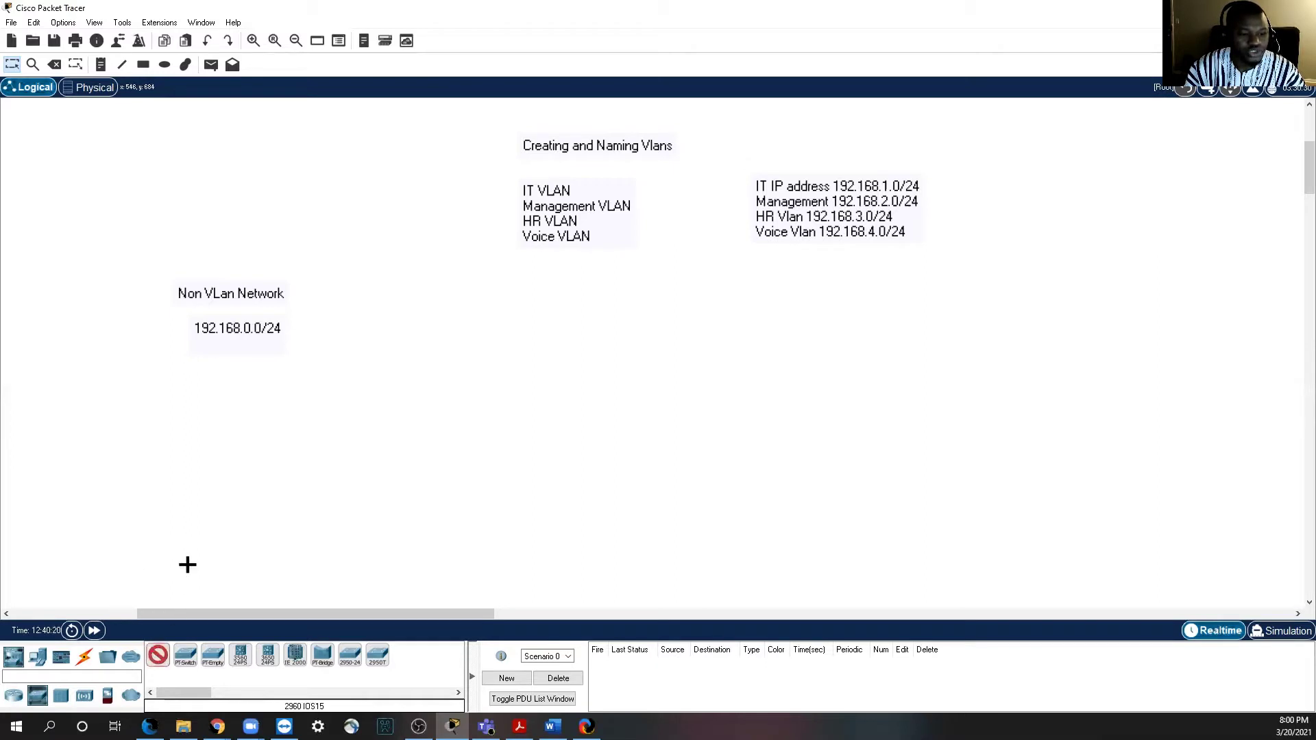
left_click(240, 411)
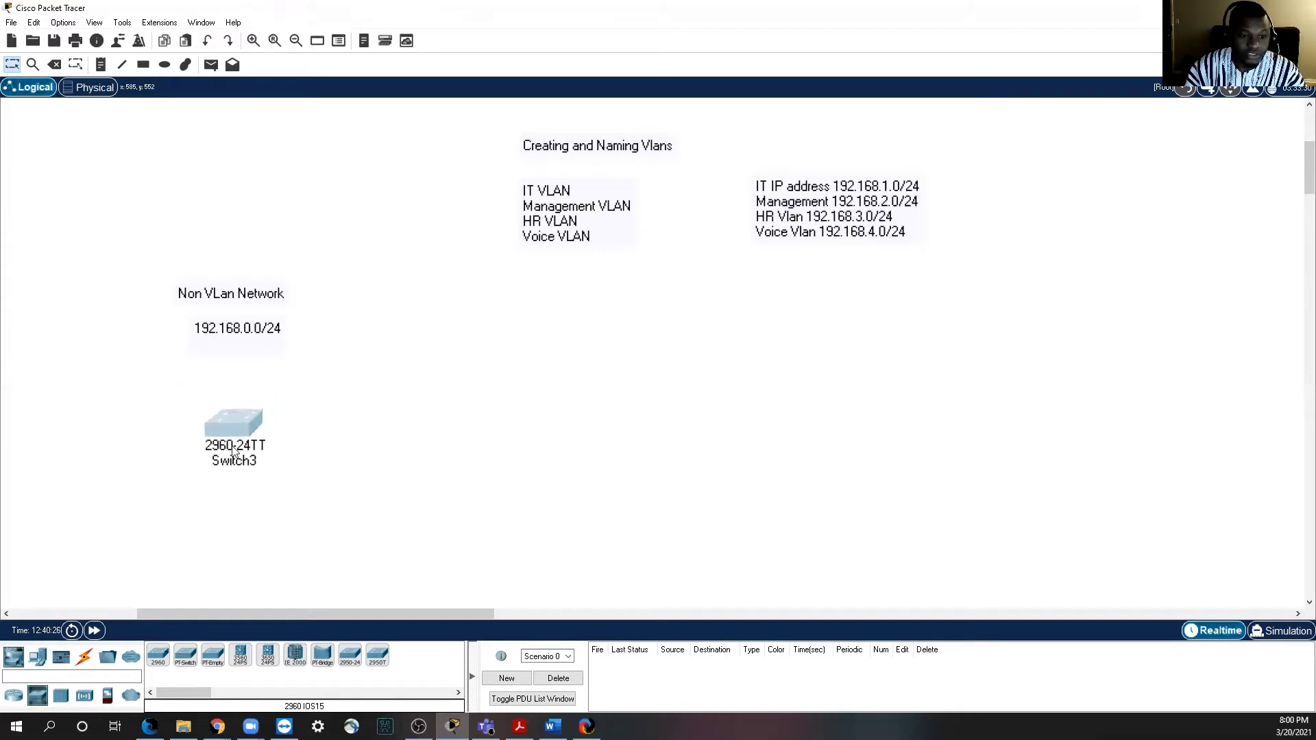
Step: Place four generic PCs side by side in a row below the 2960 switch
scroll(229, 442, "down", 1)
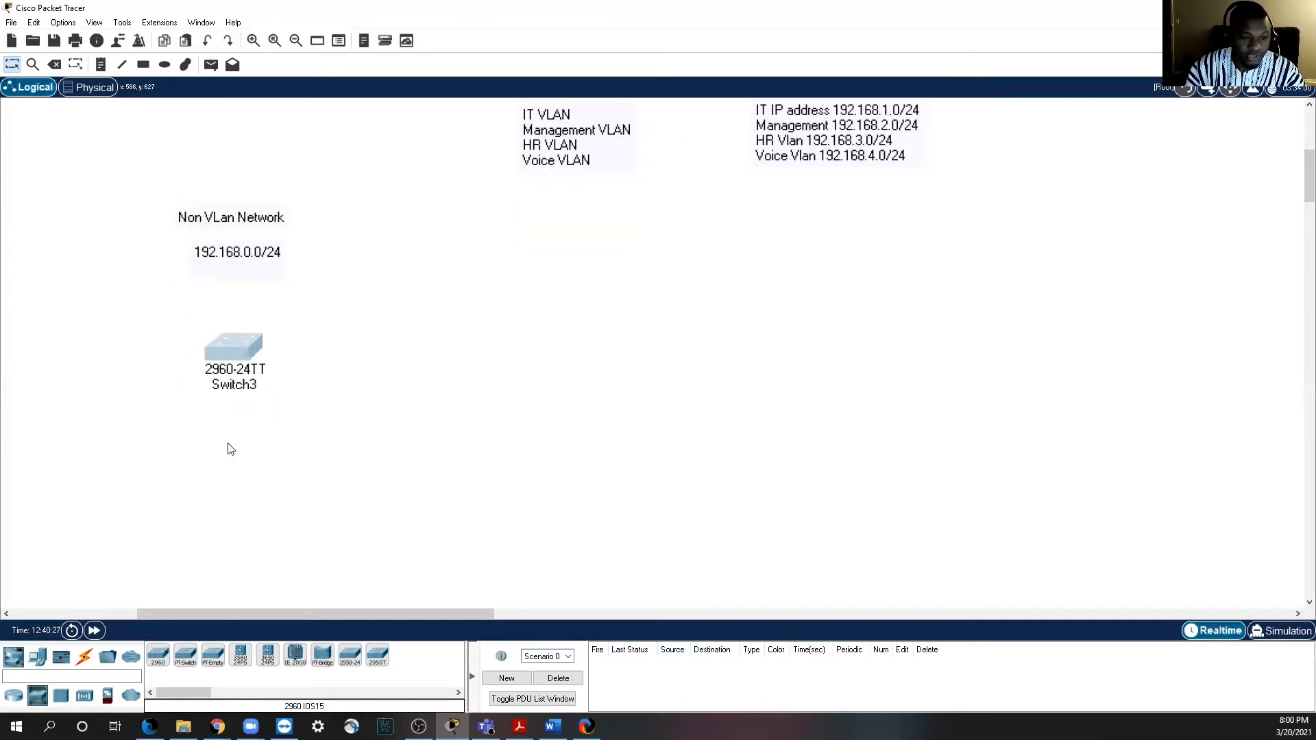
left_click(39, 660)
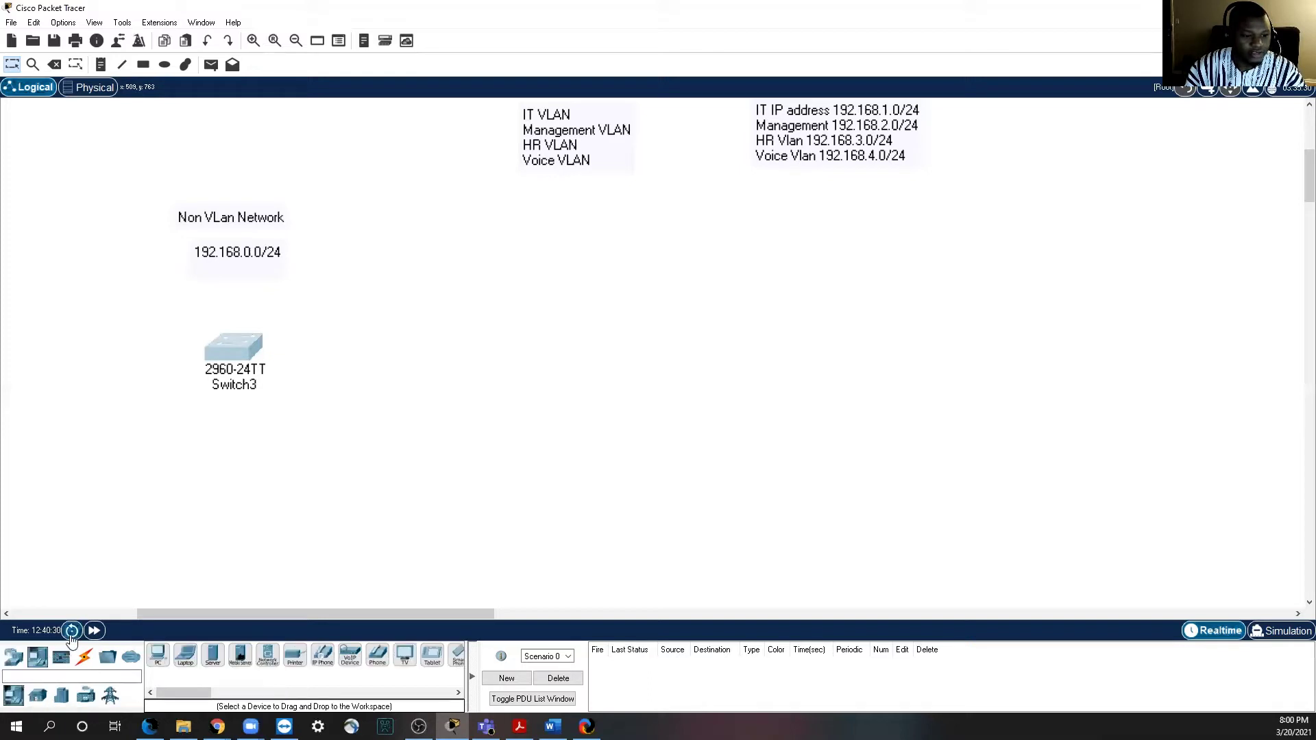
left_click(159, 660)
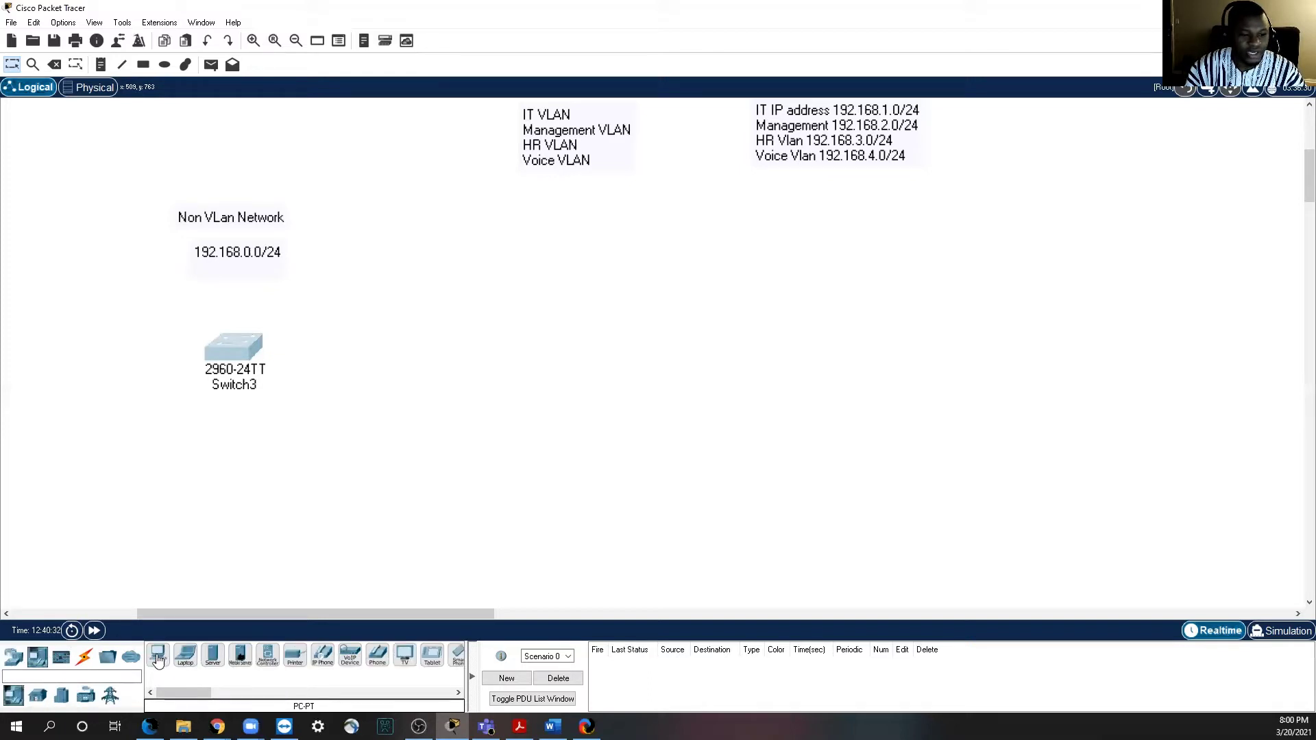
left_click(154, 483)
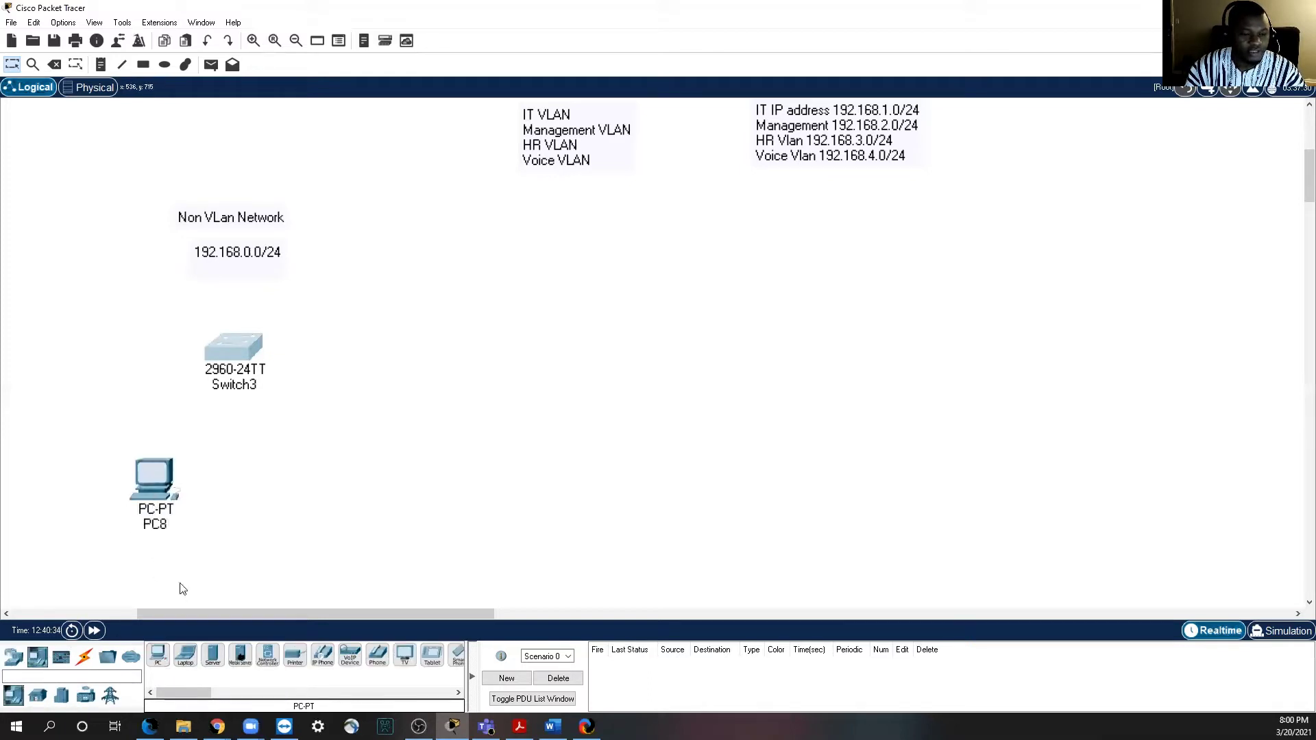
left_click(158, 655)
left_click(248, 497)
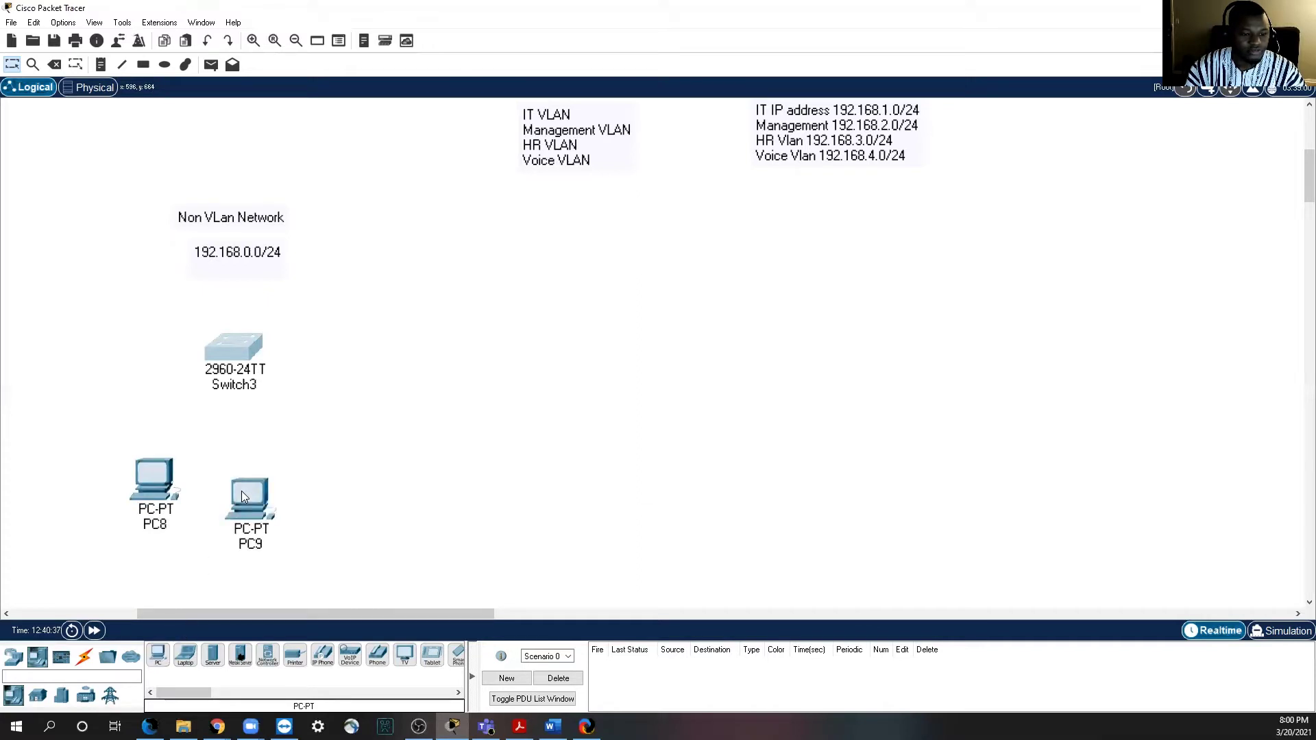
left_click(158, 655)
left_click(325, 496)
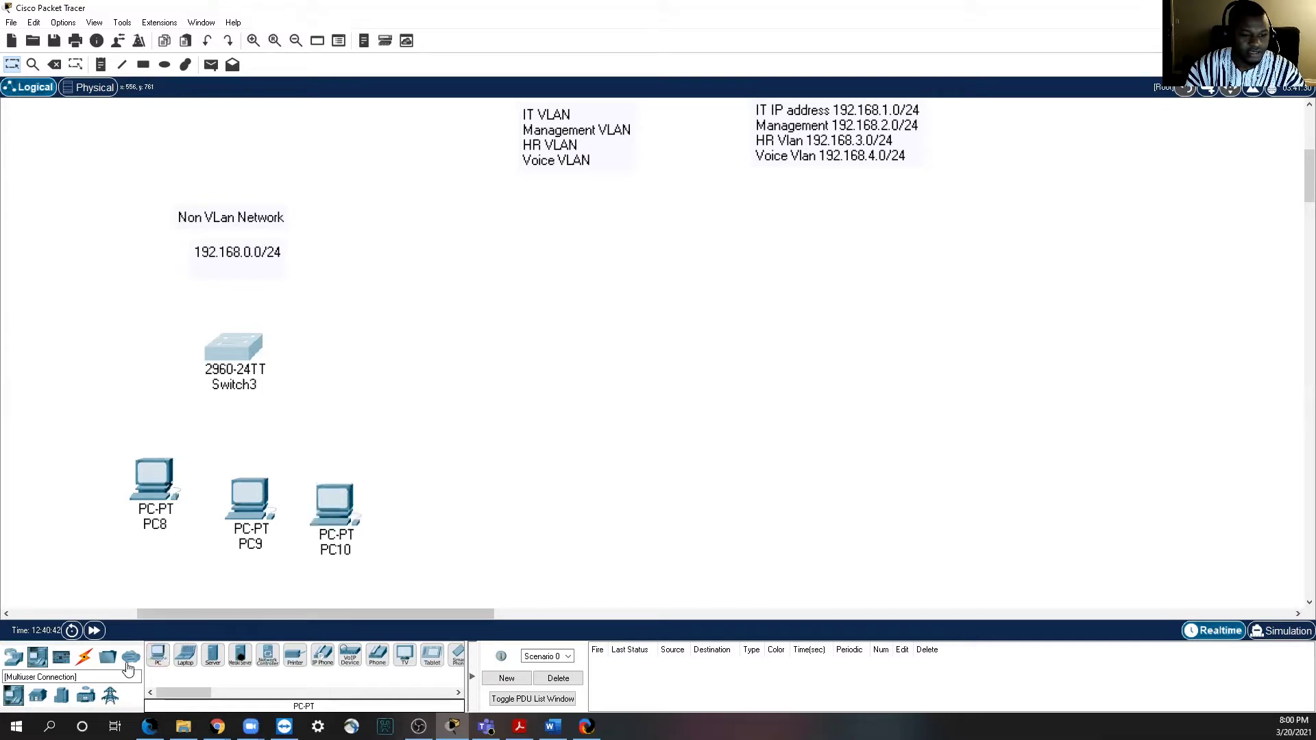
left_click(157, 655)
left_click(428, 493)
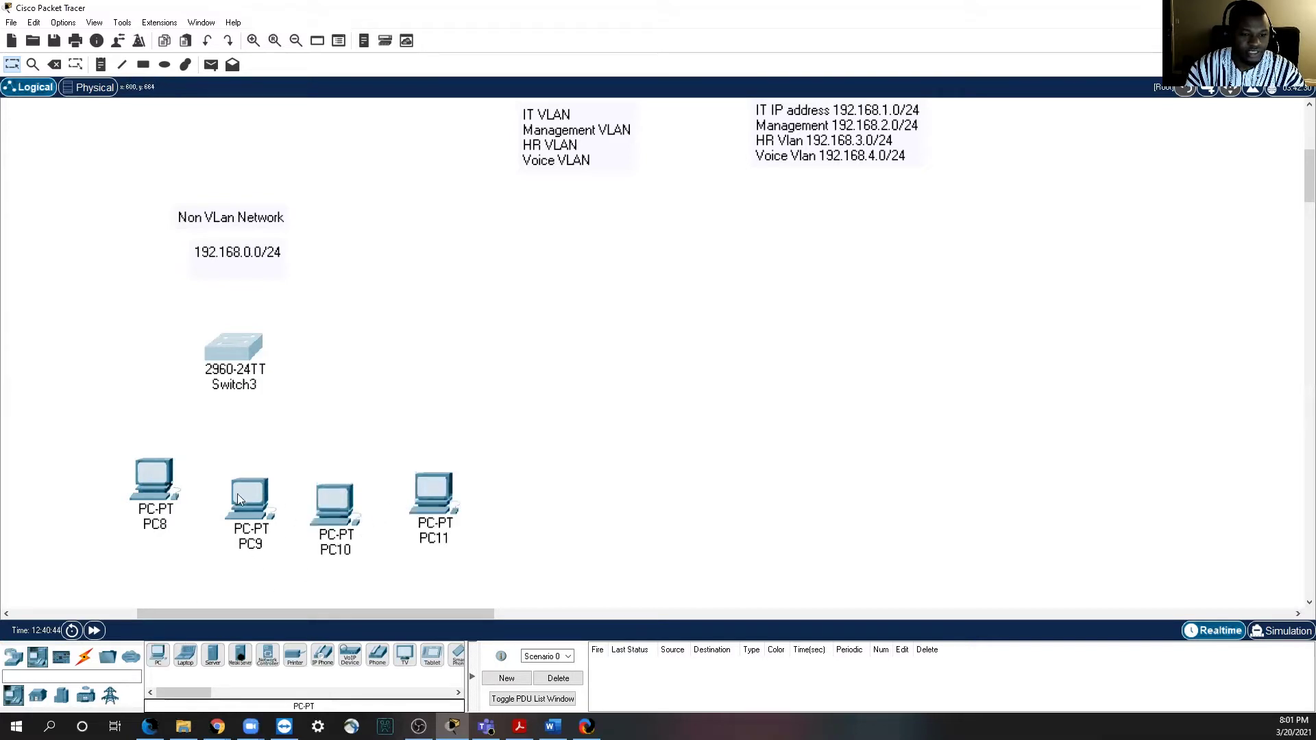
Step: Move PC9, PC10 and PC11 closer together beside PC8, and centre the switch above the four PCs
left_click_drag(252, 501, 232, 495)
left_click_drag(316, 513, 310, 496)
left_click_drag(434, 499, 394, 485)
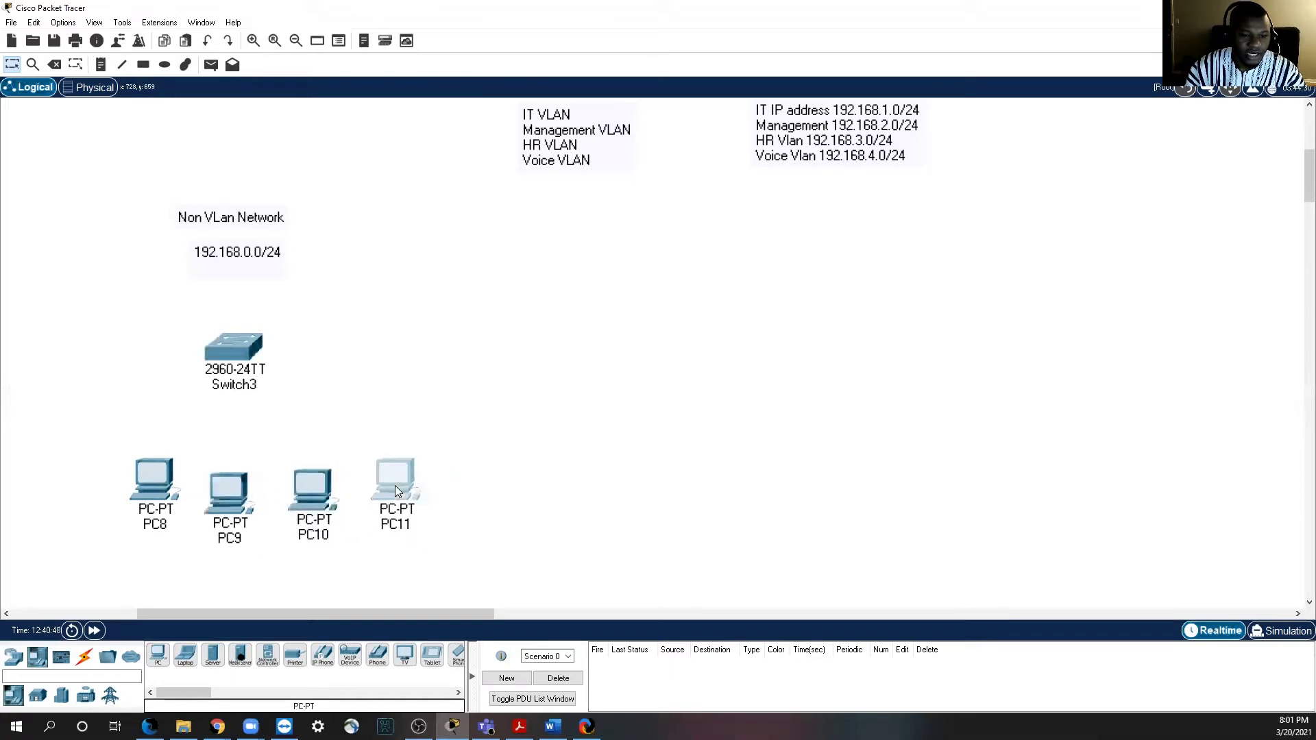
left_click_drag(241, 349, 298, 365)
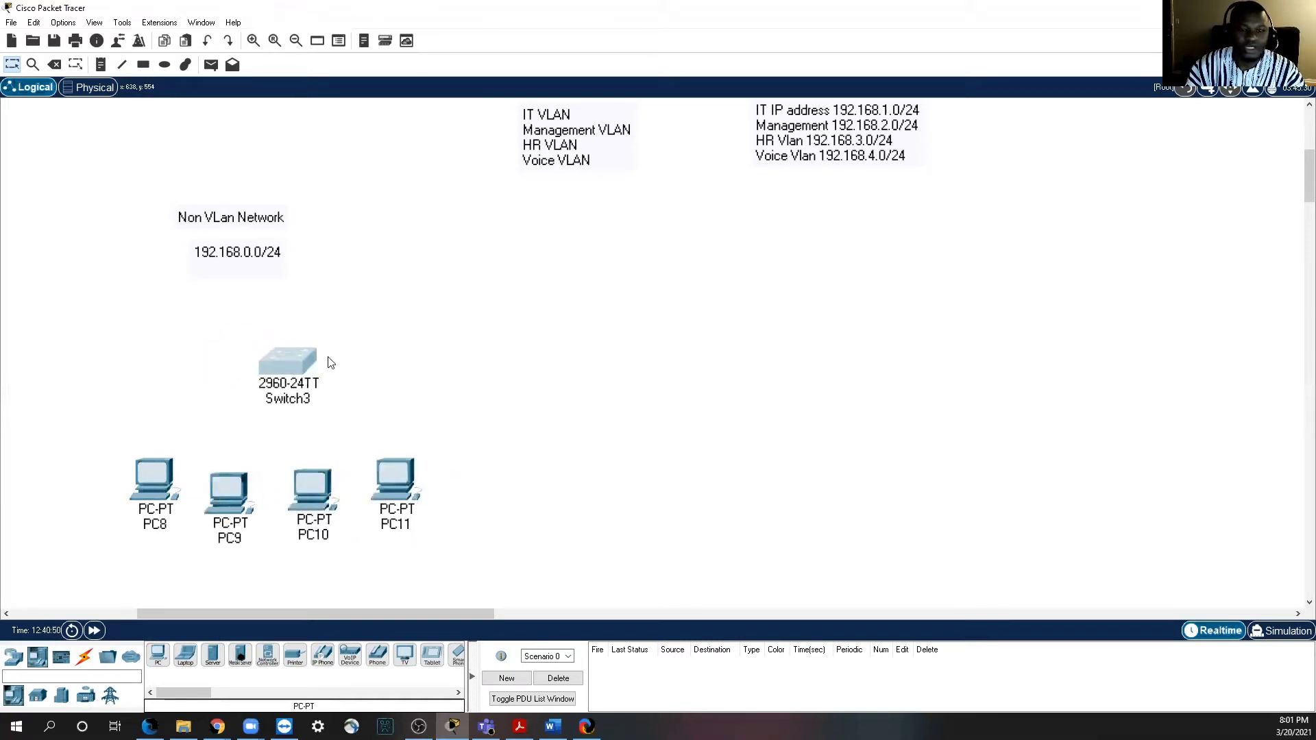
Step: Connect PC8's FastEthernet0 to FastEthernet0/1 on Switch3 with a copper straight-through cable
scroll(779, 276, "up", 1)
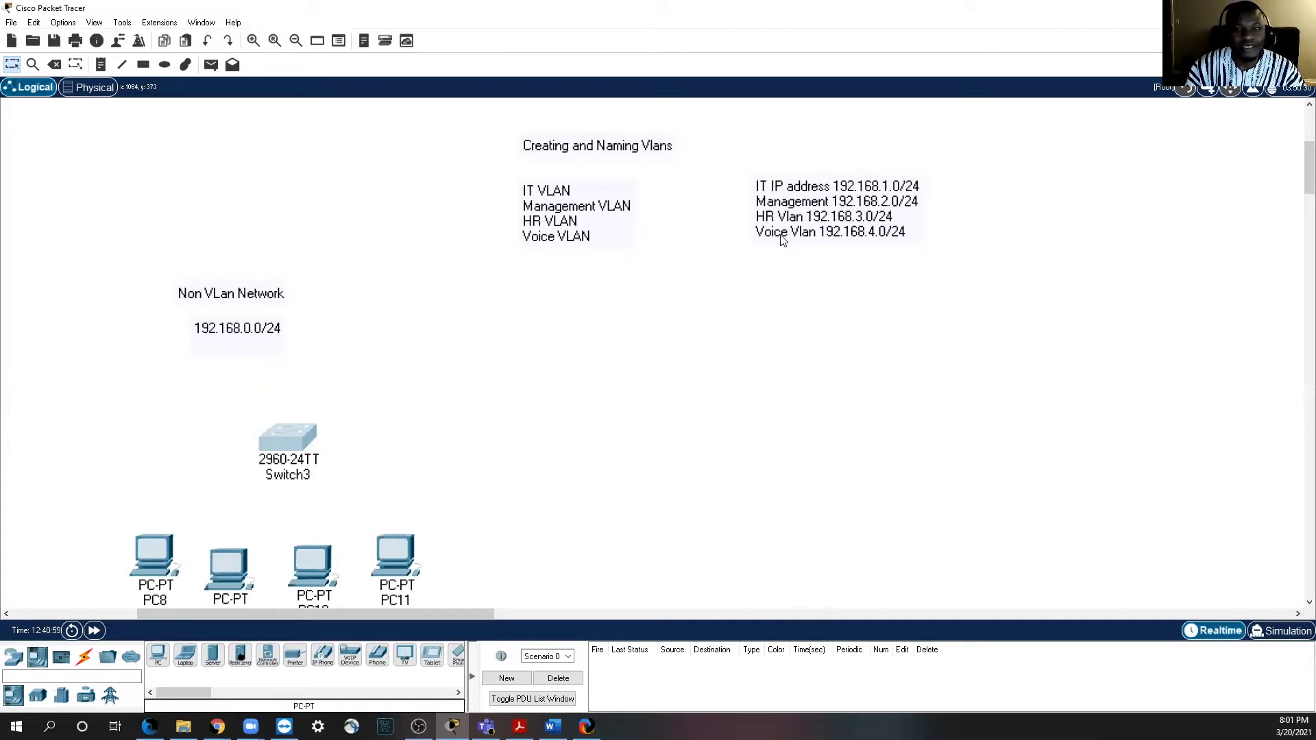
scroll(633, 262, "down", 3)
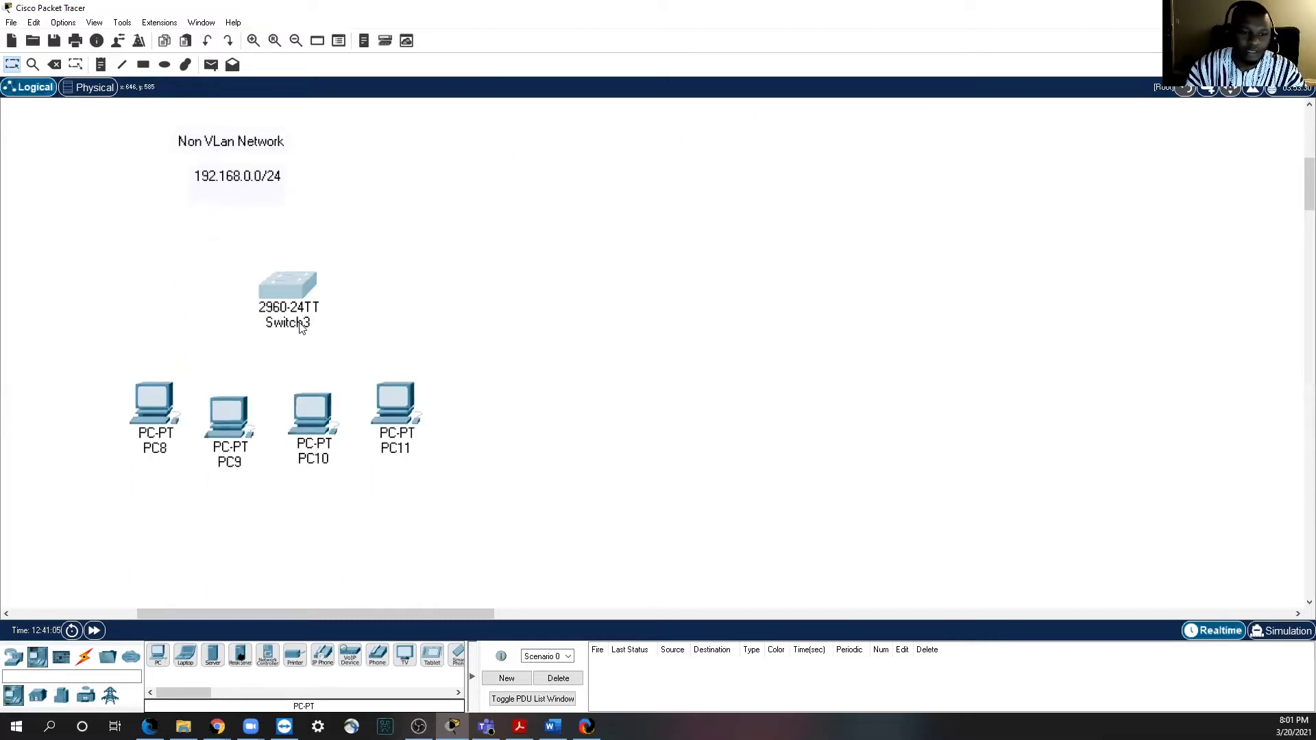
mouse_move(300, 327)
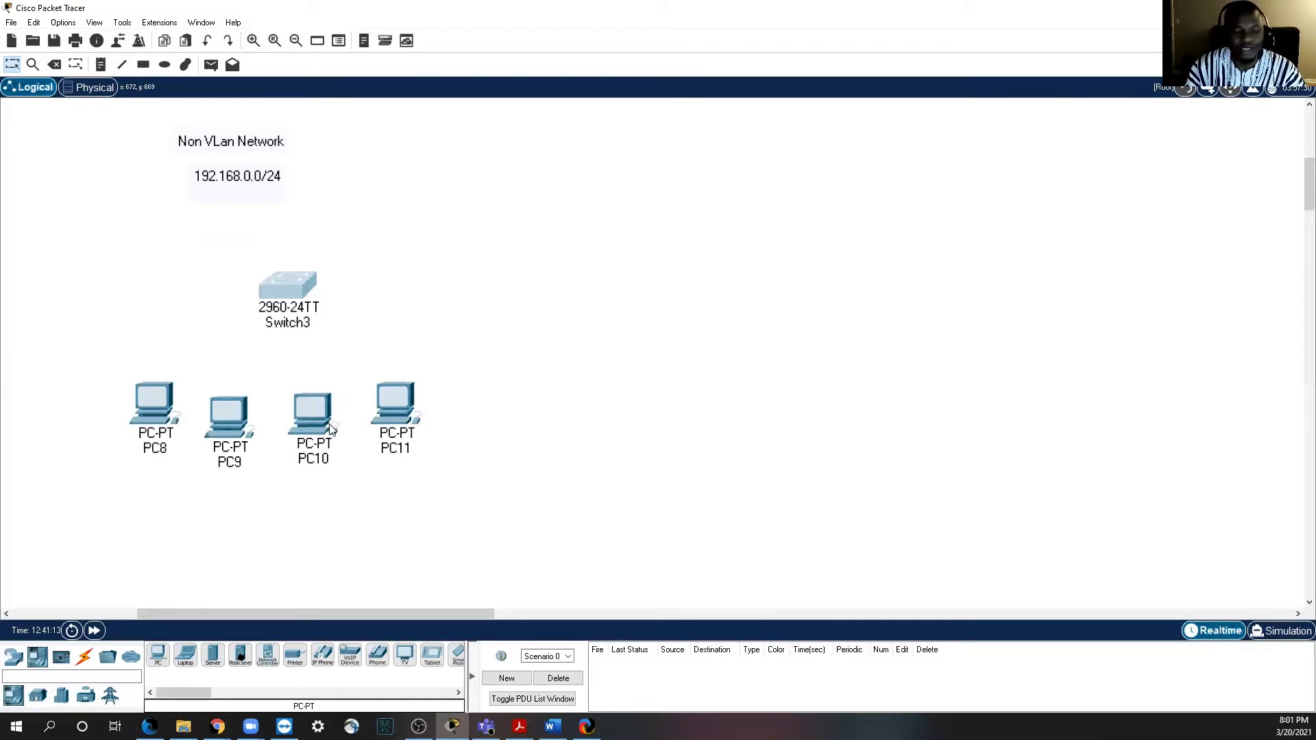
left_click(88, 660)
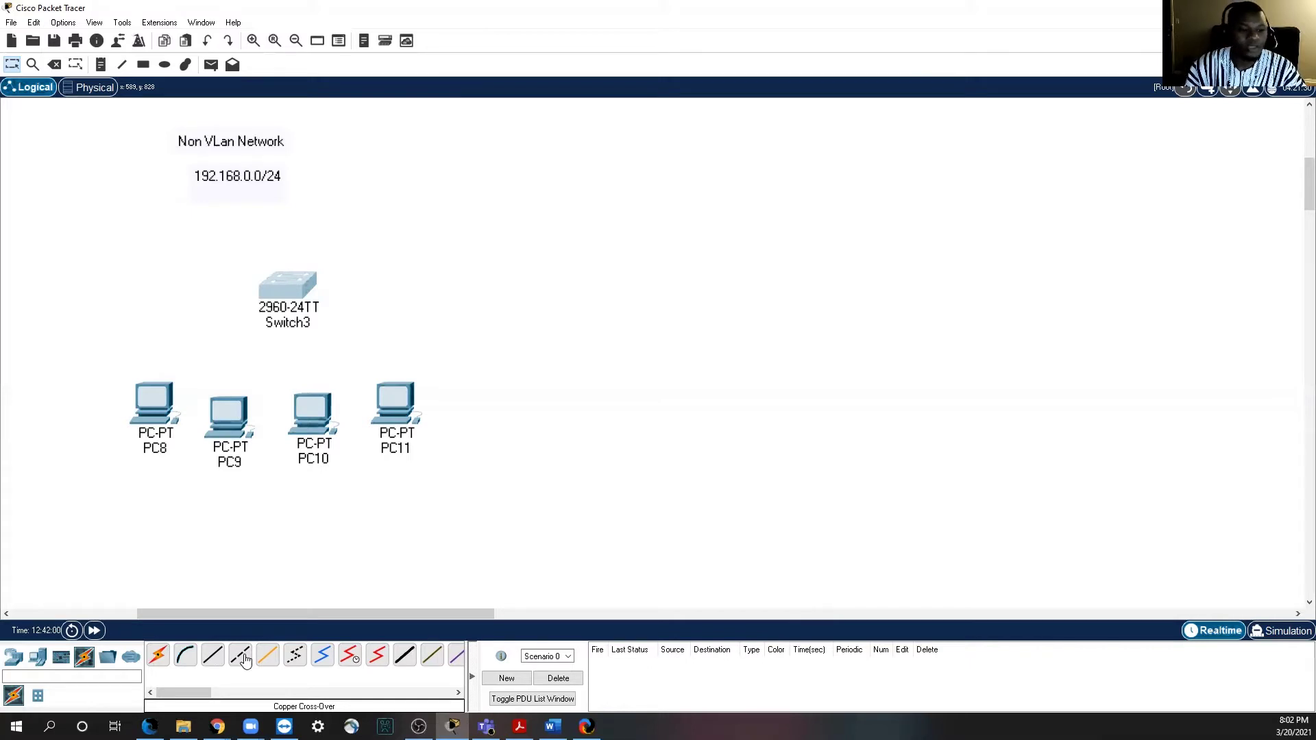
left_click(215, 657)
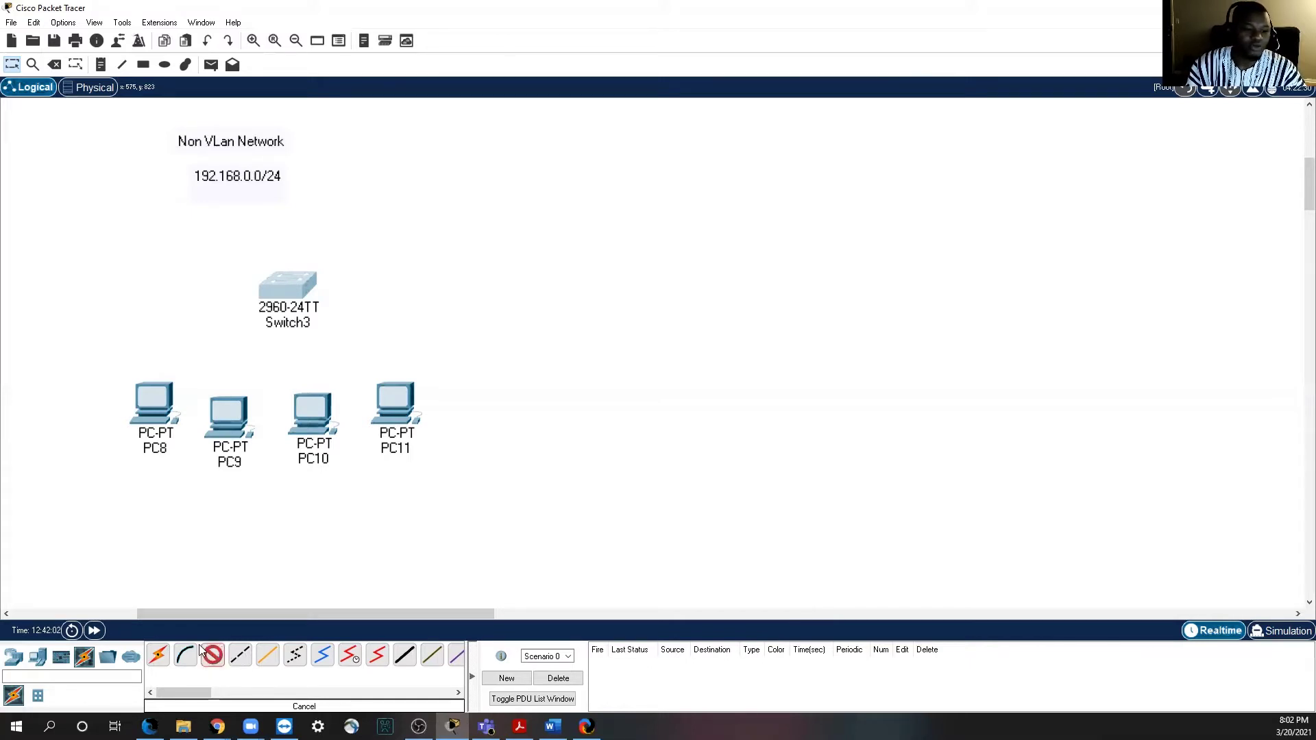
left_click(168, 407)
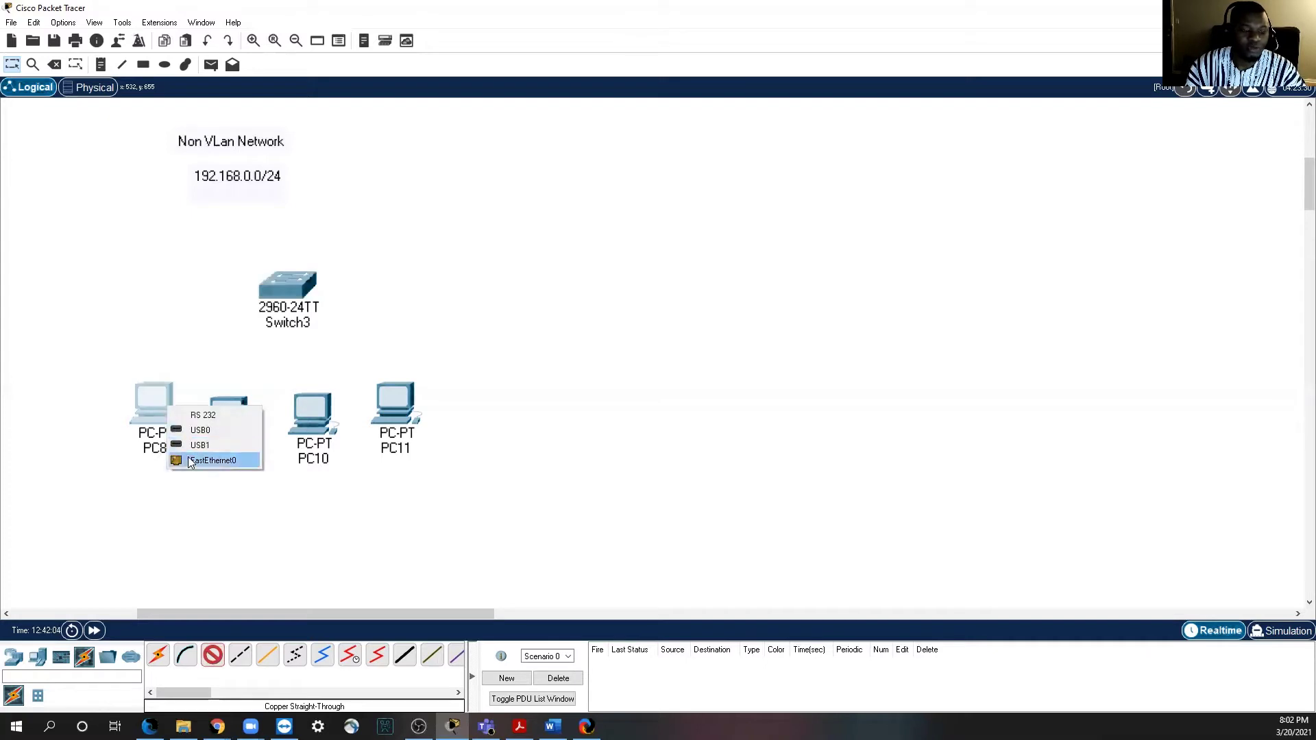
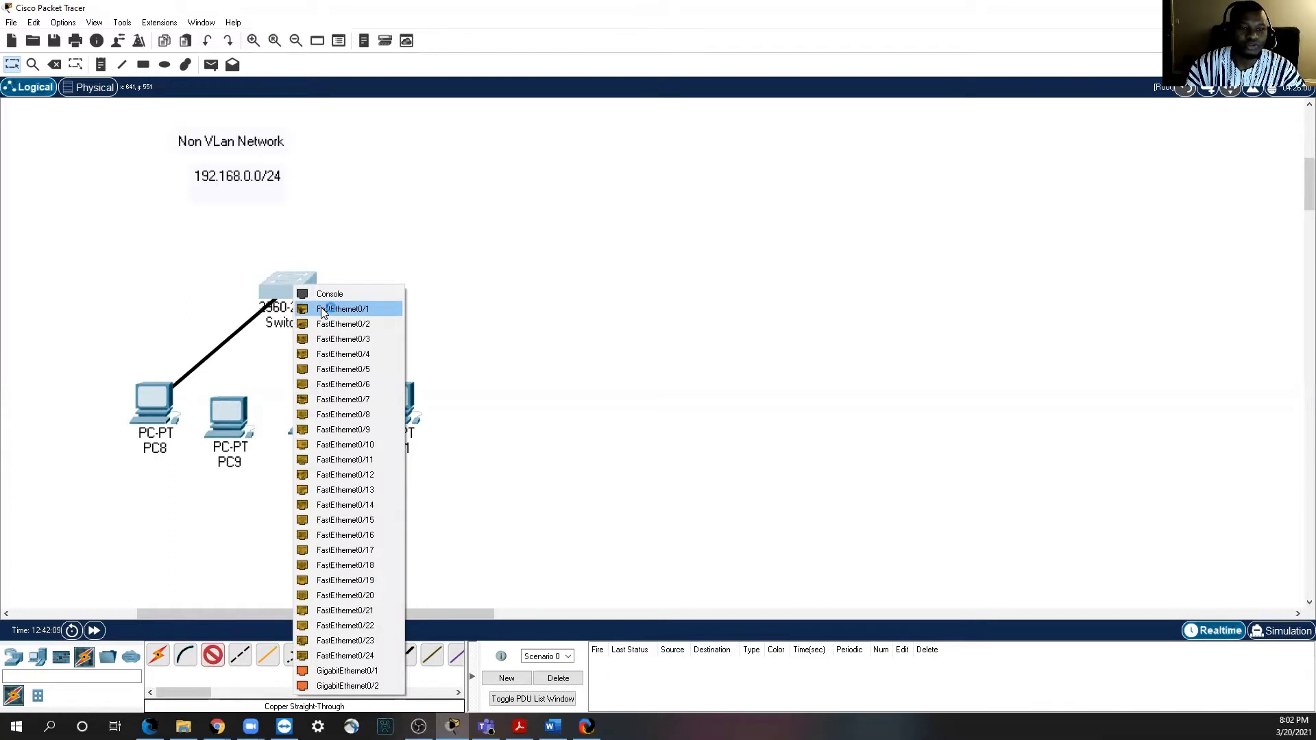
Step: Connect PC9's FastEthernet0 to FastEthernet0/5 on Switch3 with a copper straight-through cable
left_click(214, 656)
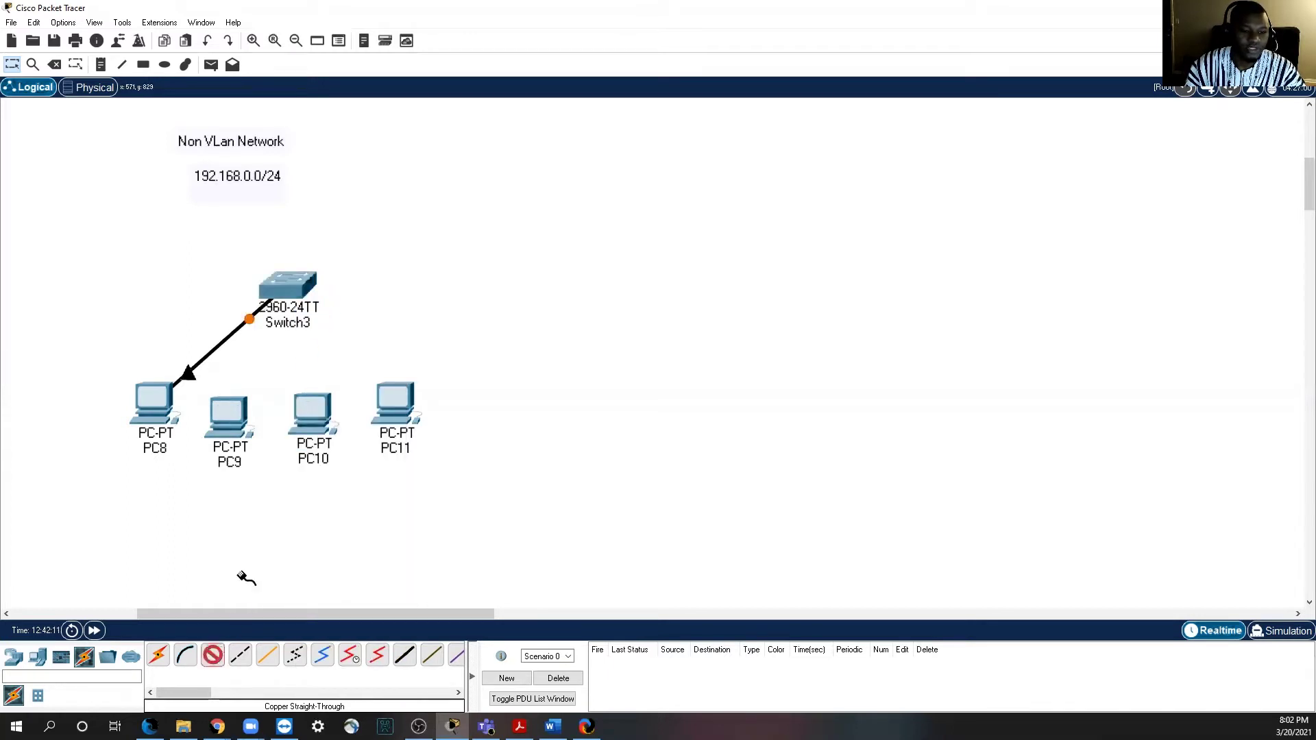
left_click(239, 421)
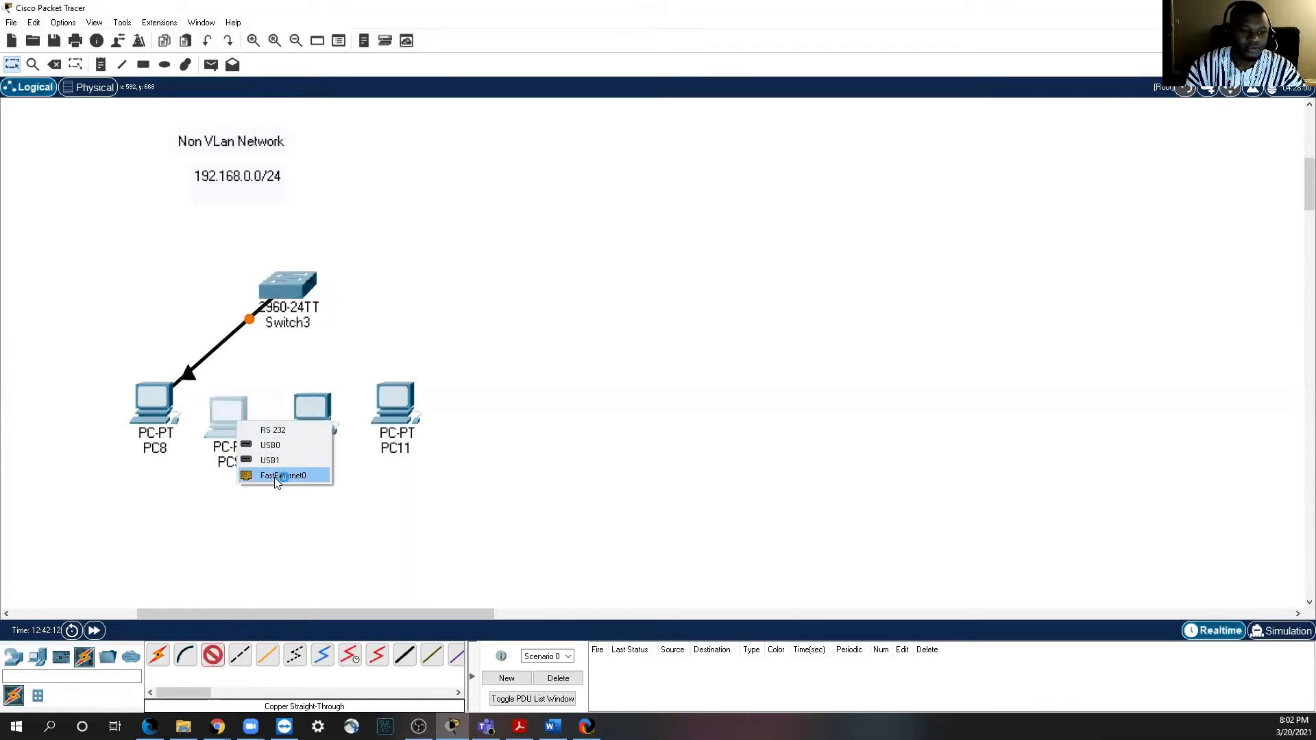
left_click(283, 475)
left_click(290, 287)
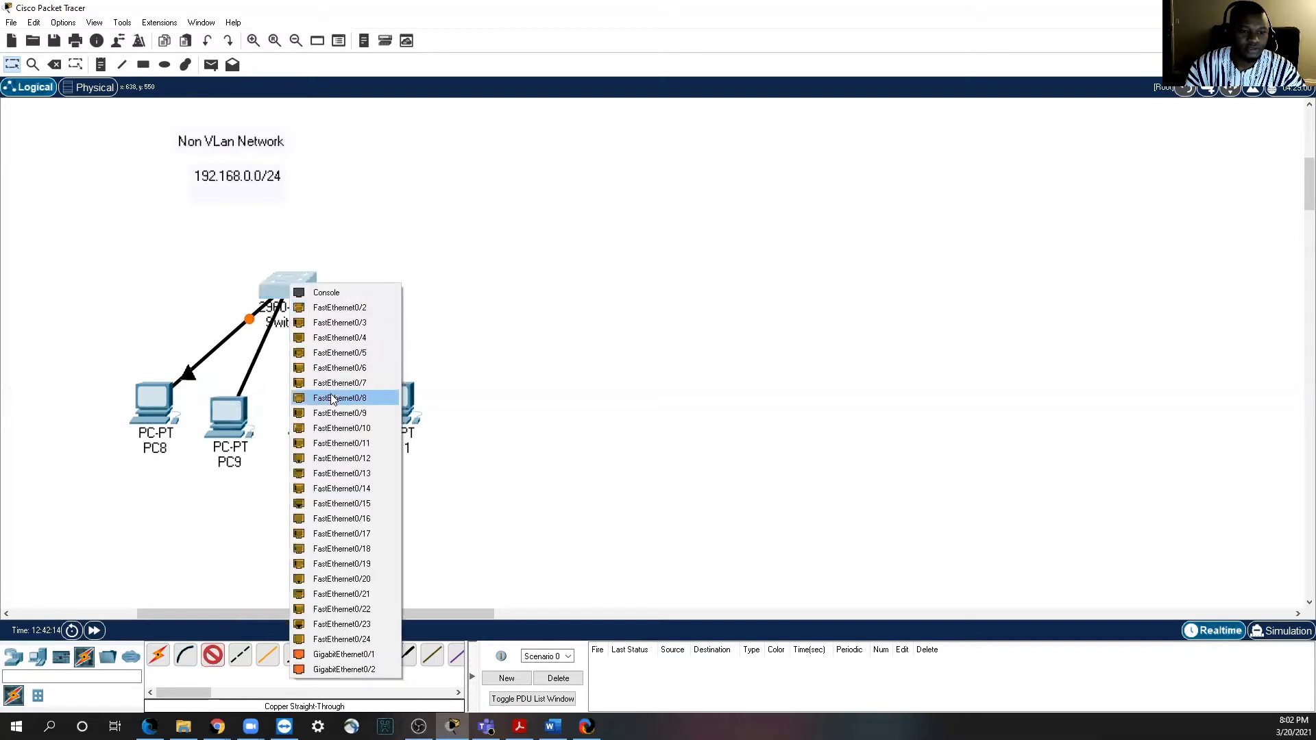
left_click(339, 352)
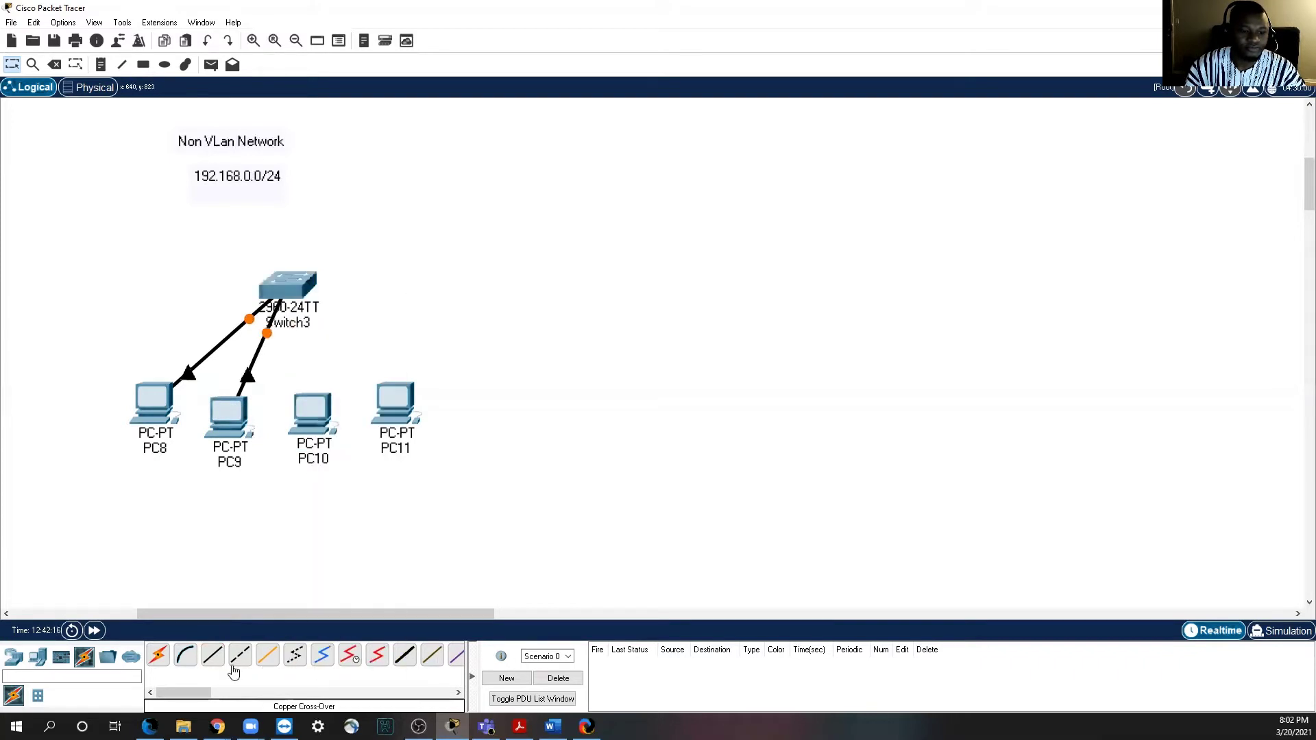
Step: Connect PC10's FastEthernet0 to FastEthernet0/10 on Switch3 with a copper straight-through cable
left_click(212, 656)
left_click(325, 421)
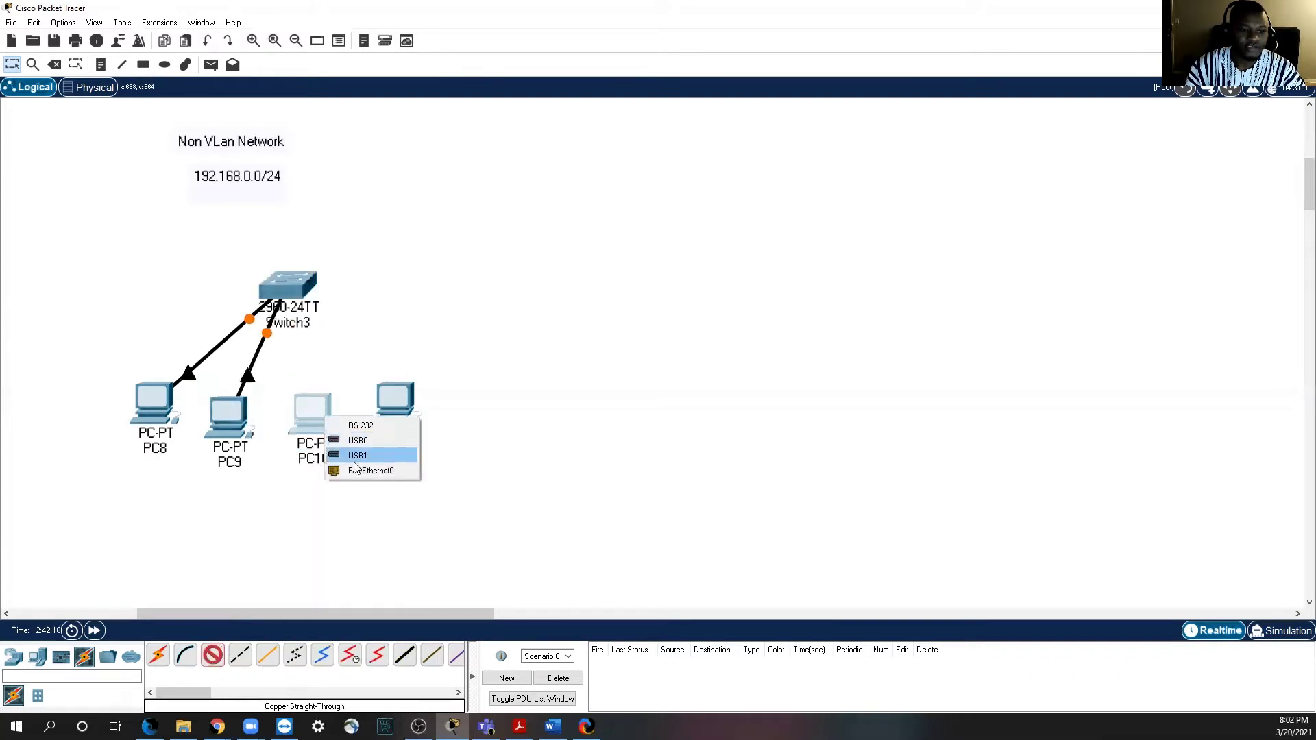
left_click(374, 439)
left_click(286, 288)
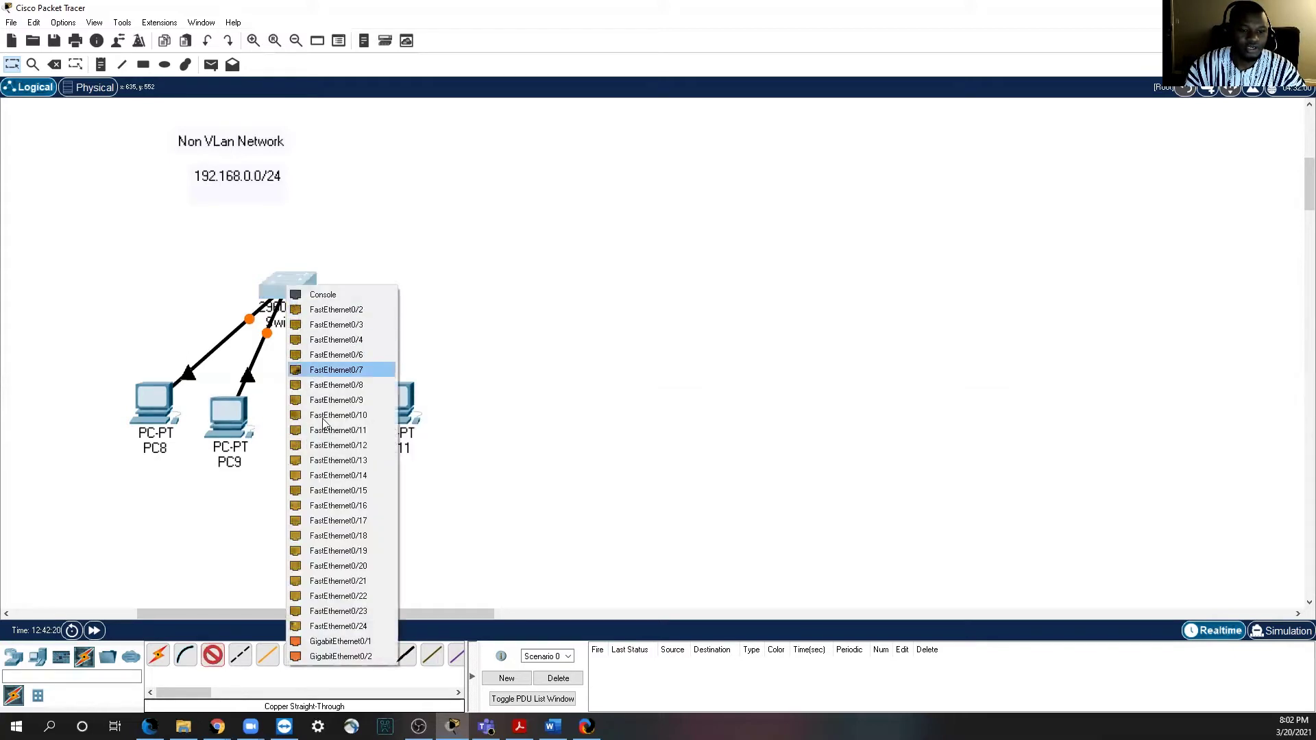
left_click(337, 414)
Step: Connect PC11's FastEthernet0 to FastEthernet0/15 on Switch3 with a copper straight-through cable
left_click(213, 656)
left_click(388, 416)
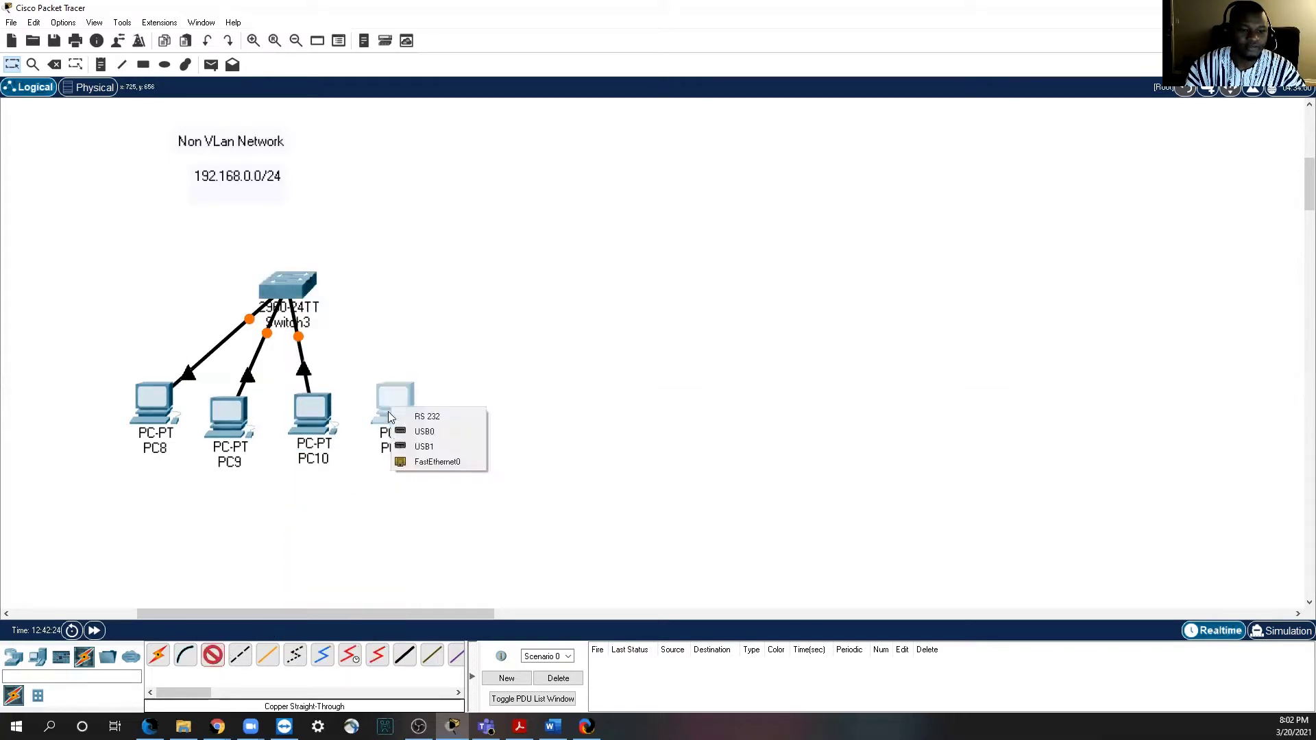
left_click(413, 462)
left_click(282, 288)
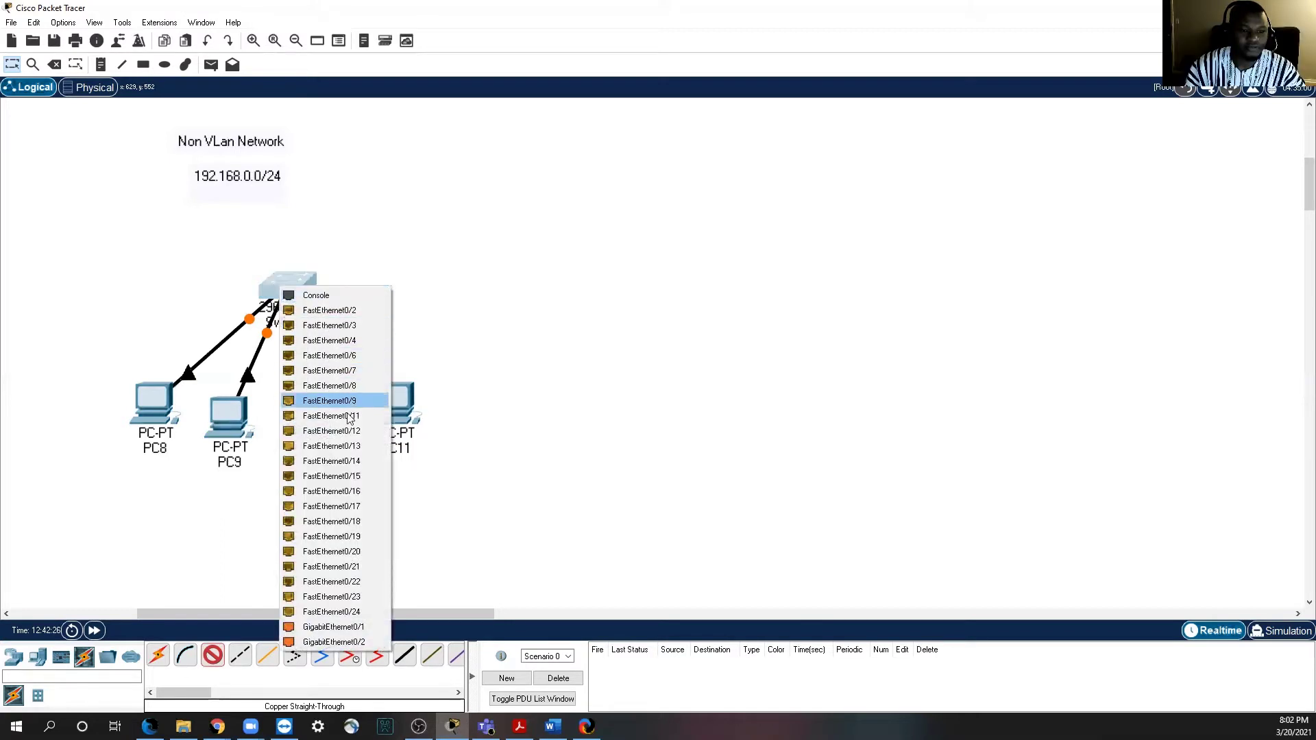
left_click(331, 476)
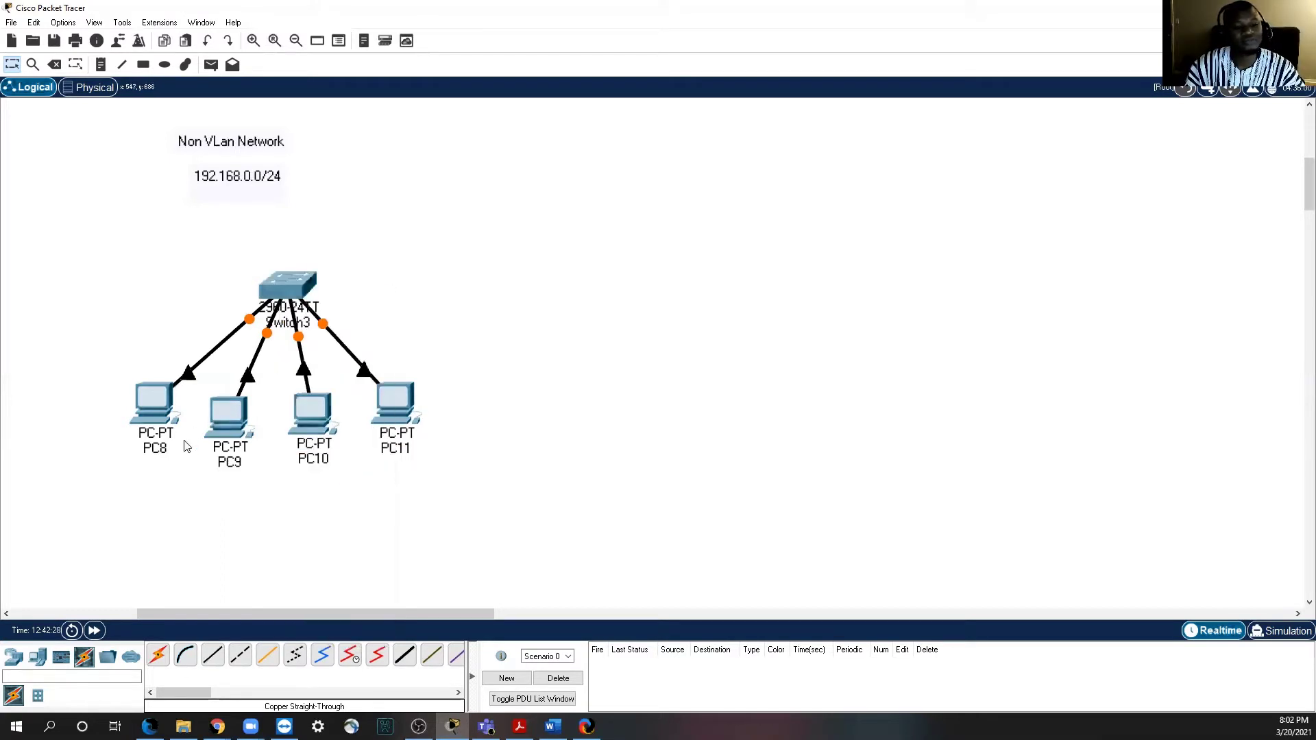
Step: Move the 192.168.0.0/24 and Non VLan Network labels so they sit centred above Switch3
left_click_drag(277, 179, 279, 215)
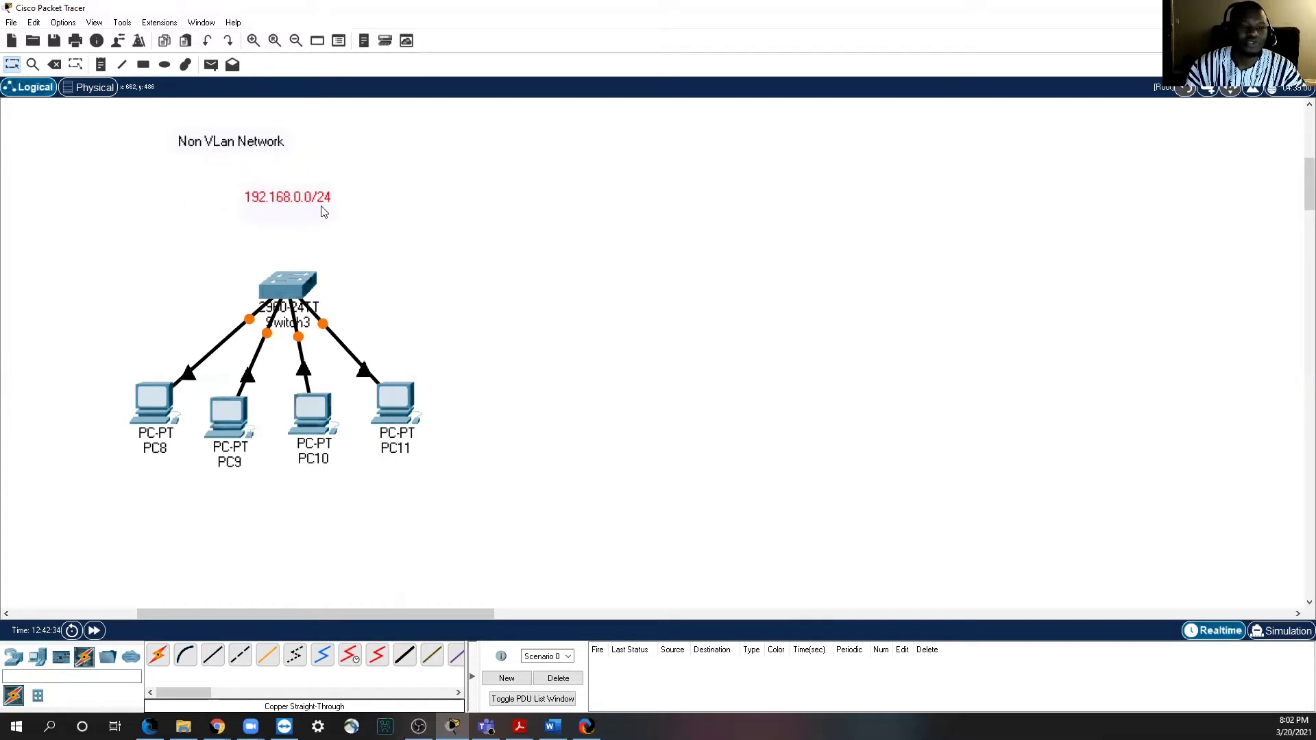
left_click_drag(270, 153, 321, 171)
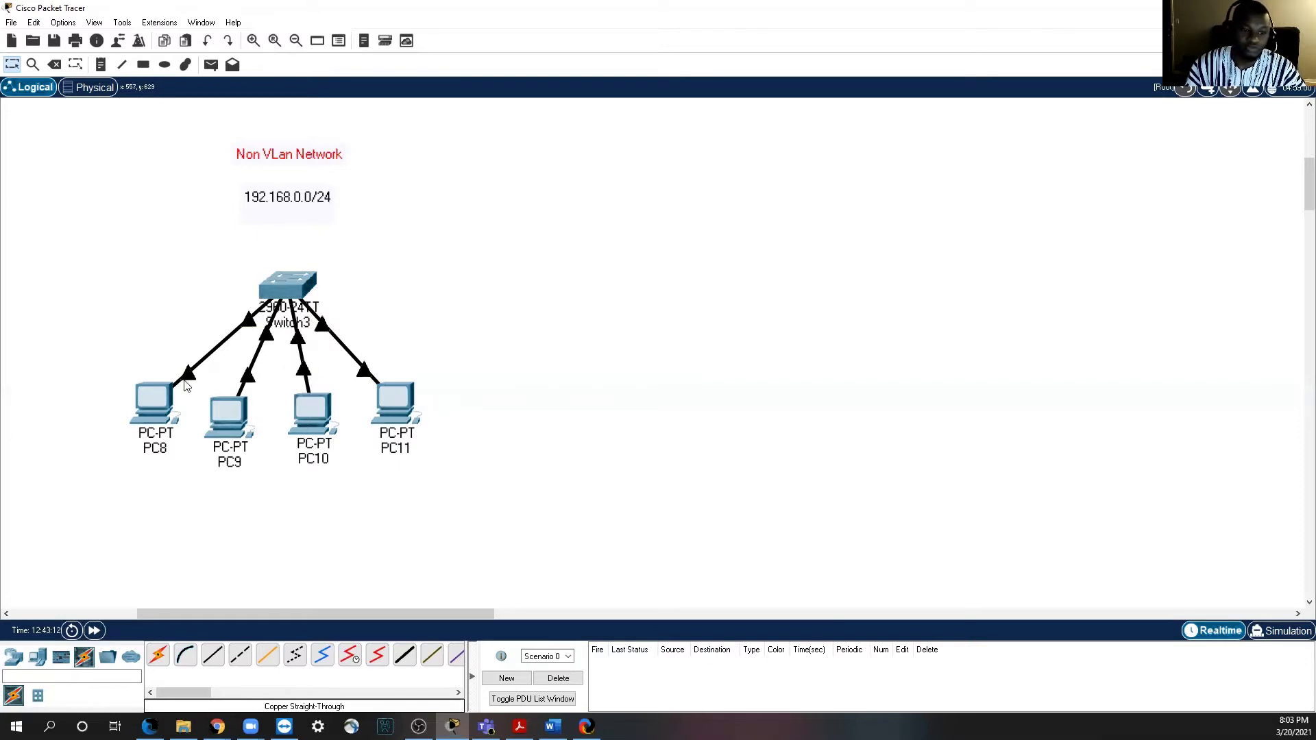
Step: Configure PC8 with the static IPv4 address 192.168.0.1 and subnet mask 255.255.255.0
left_click(156, 401)
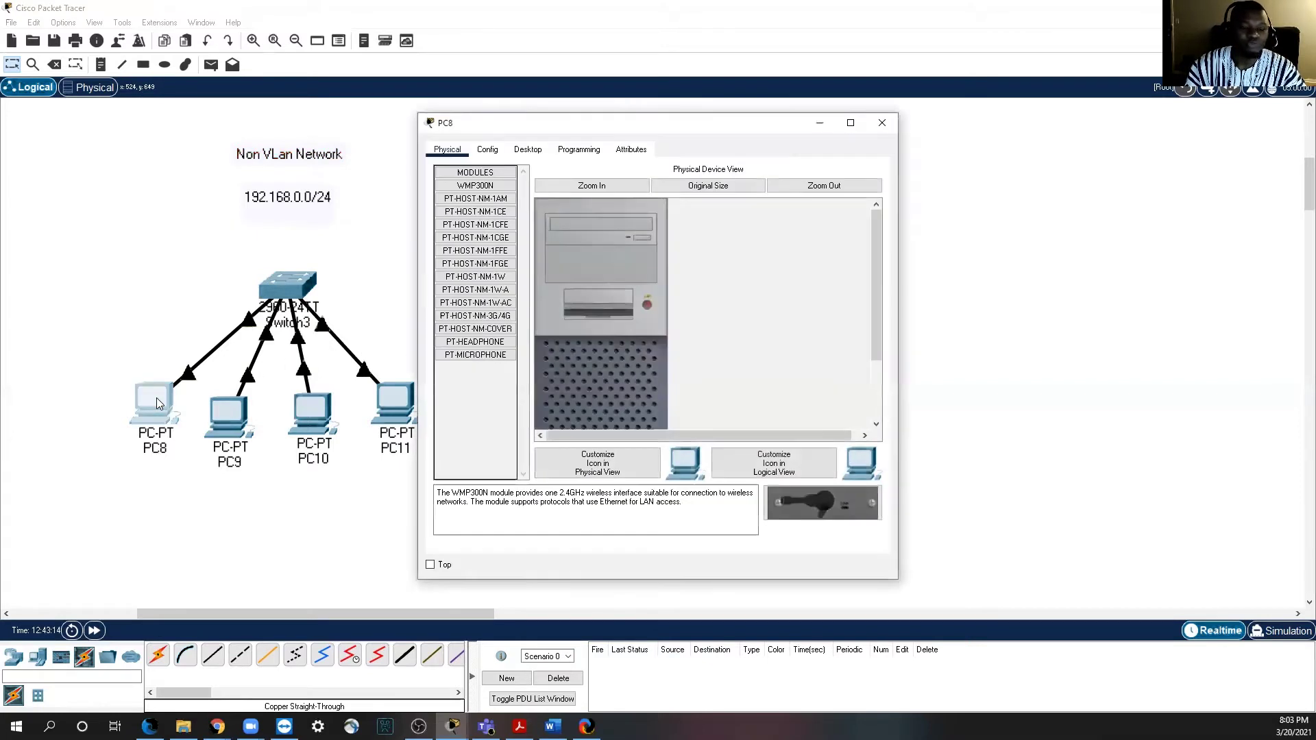
left_click(532, 151)
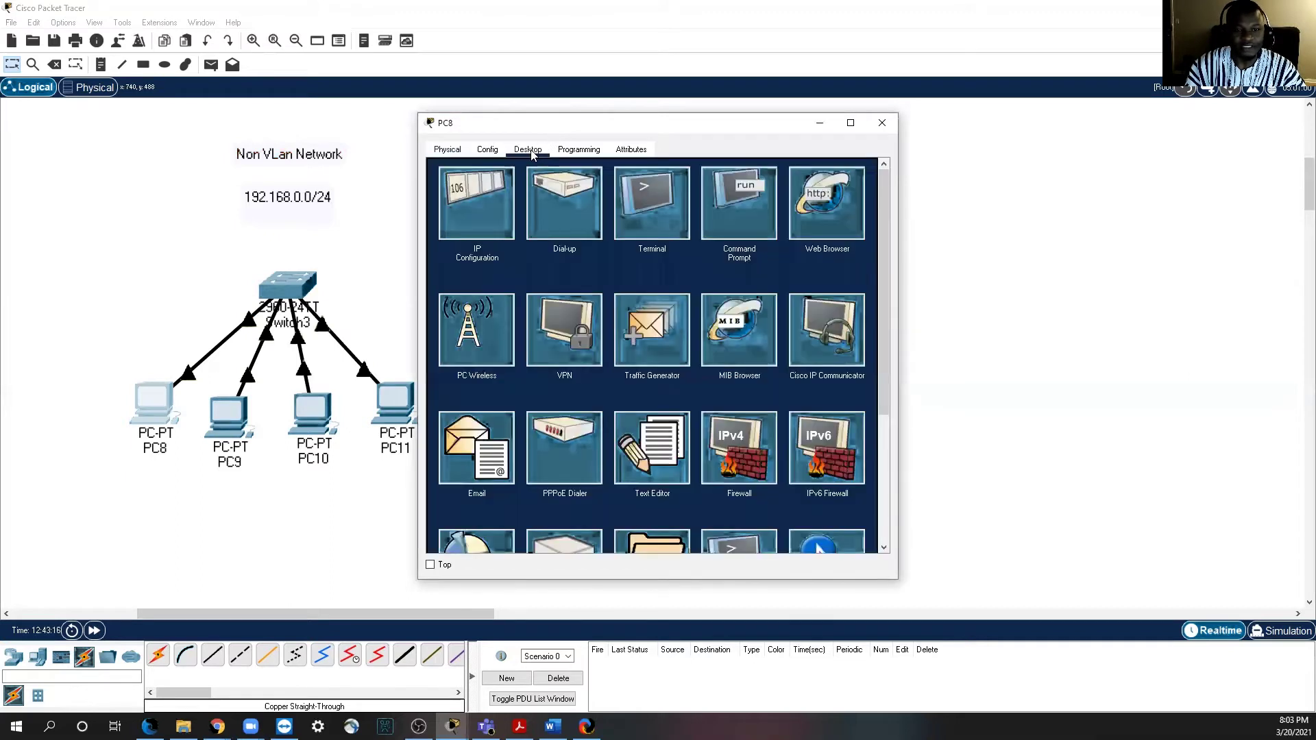
left_click(479, 218)
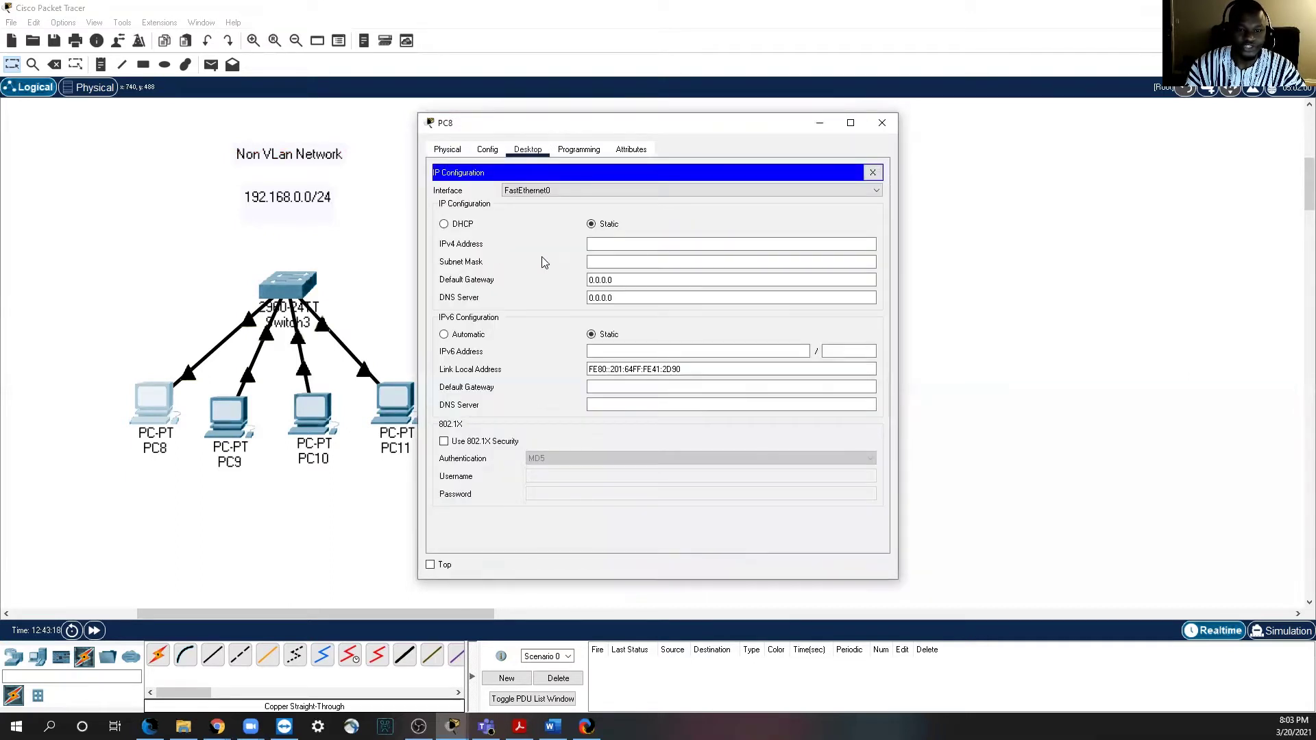
left_click(616, 243)
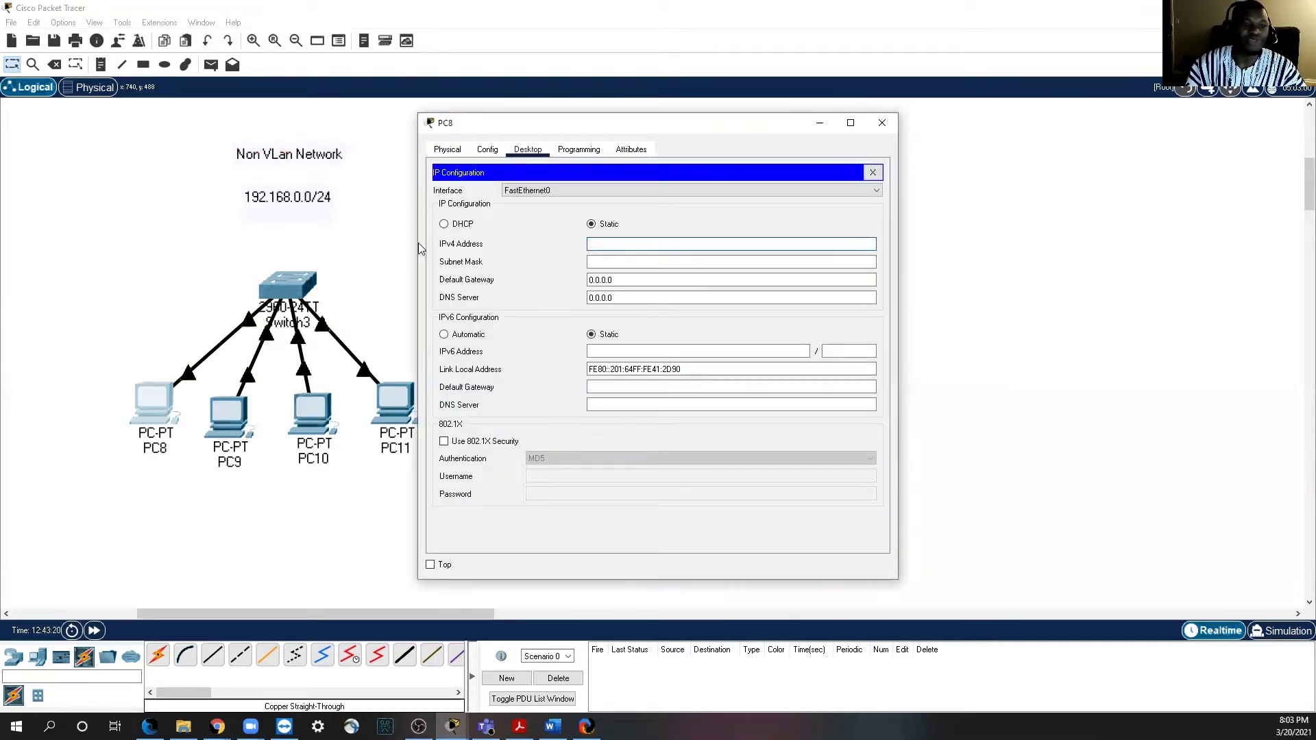
type("192.168")
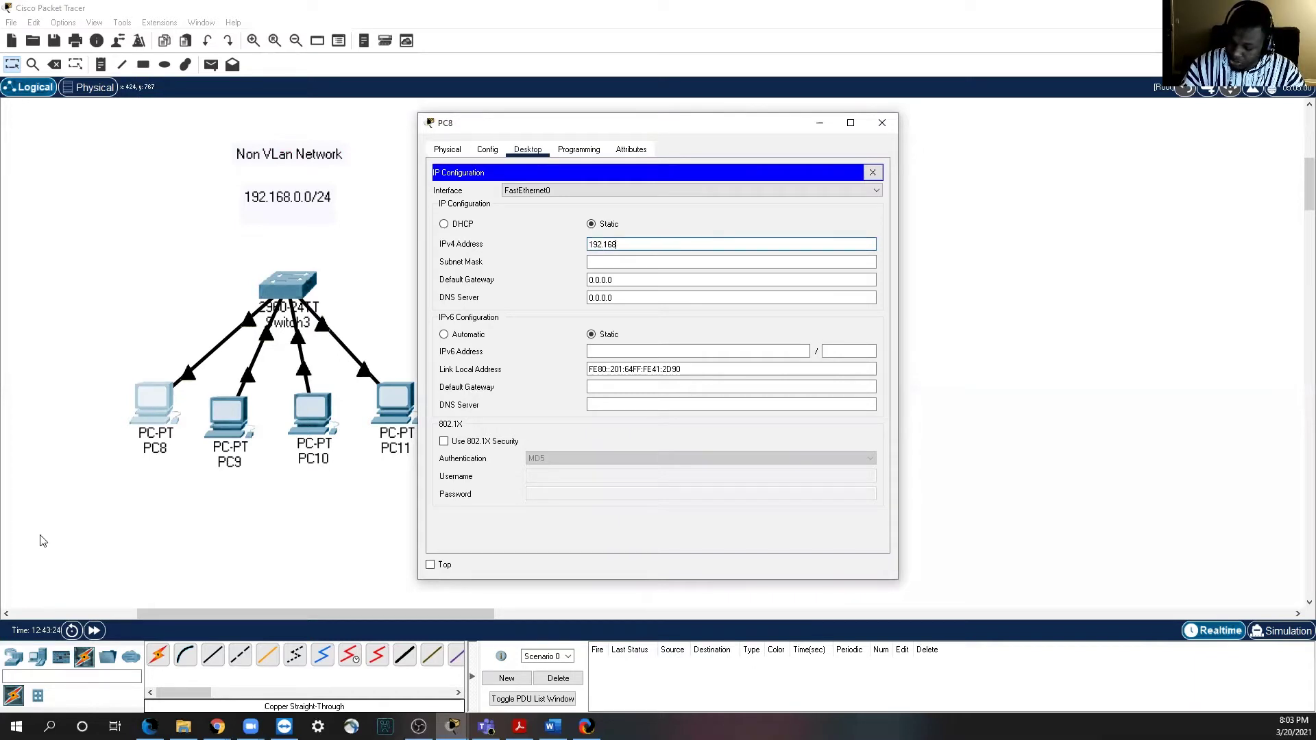
type(".0.1")
left_click(614, 261)
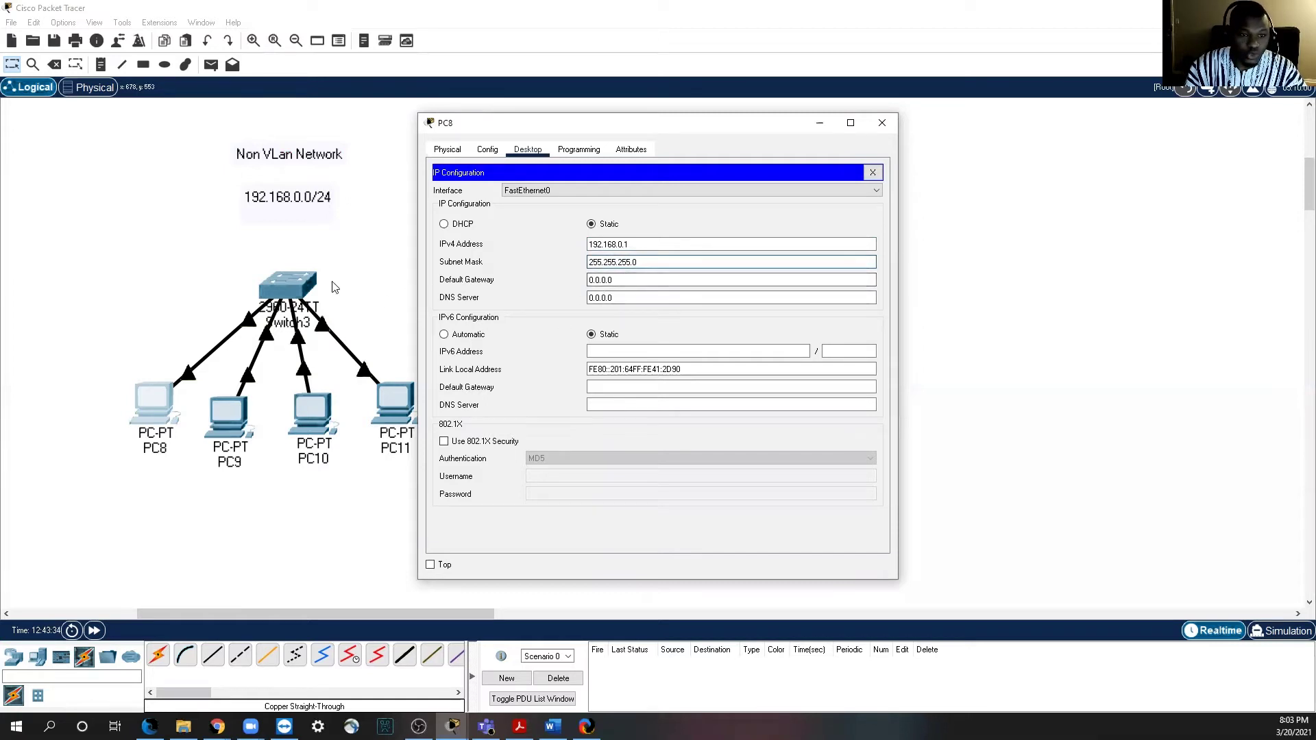
left_click(874, 173)
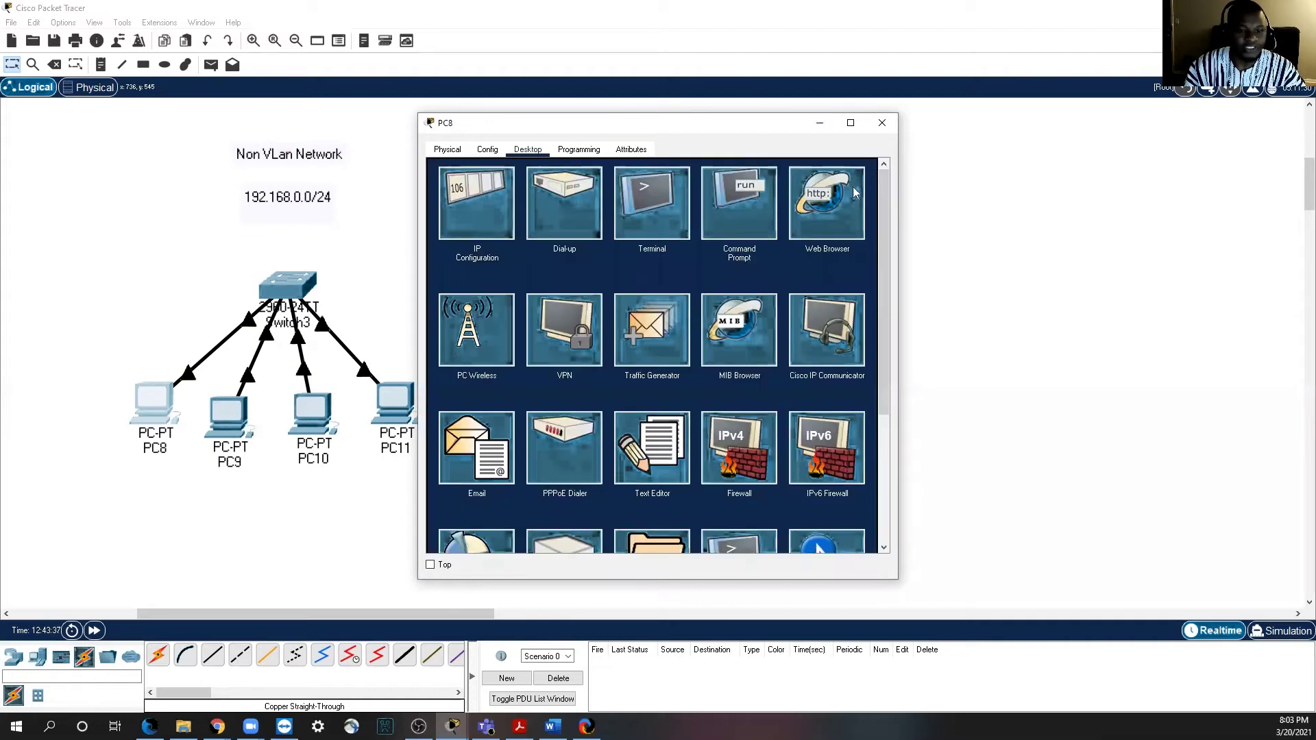
Step: Assign PC9 the static IPv4 address 192.168.0.2 with the default subnet mask, and close its window
left_click(229, 425)
left_click(229, 421)
left_click(527, 148)
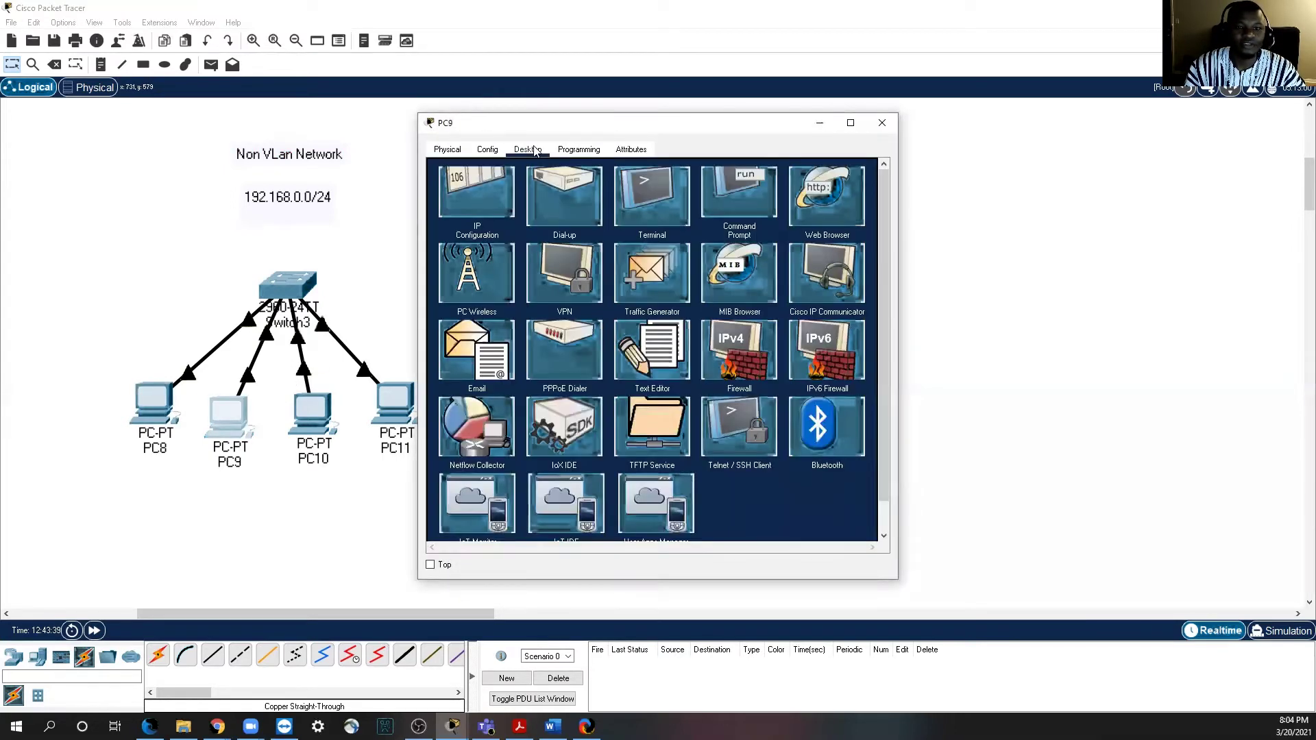
left_click(470, 197)
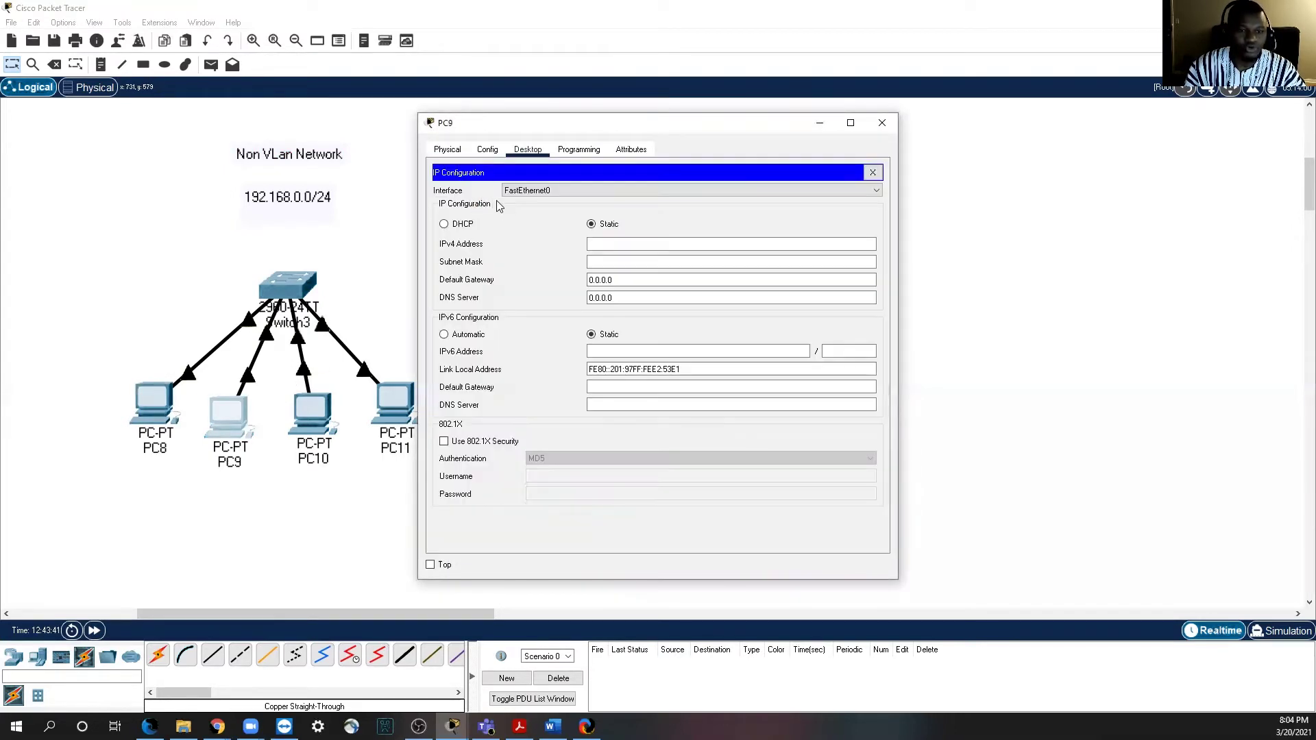
left_click(607, 246)
type("192.168.0.2")
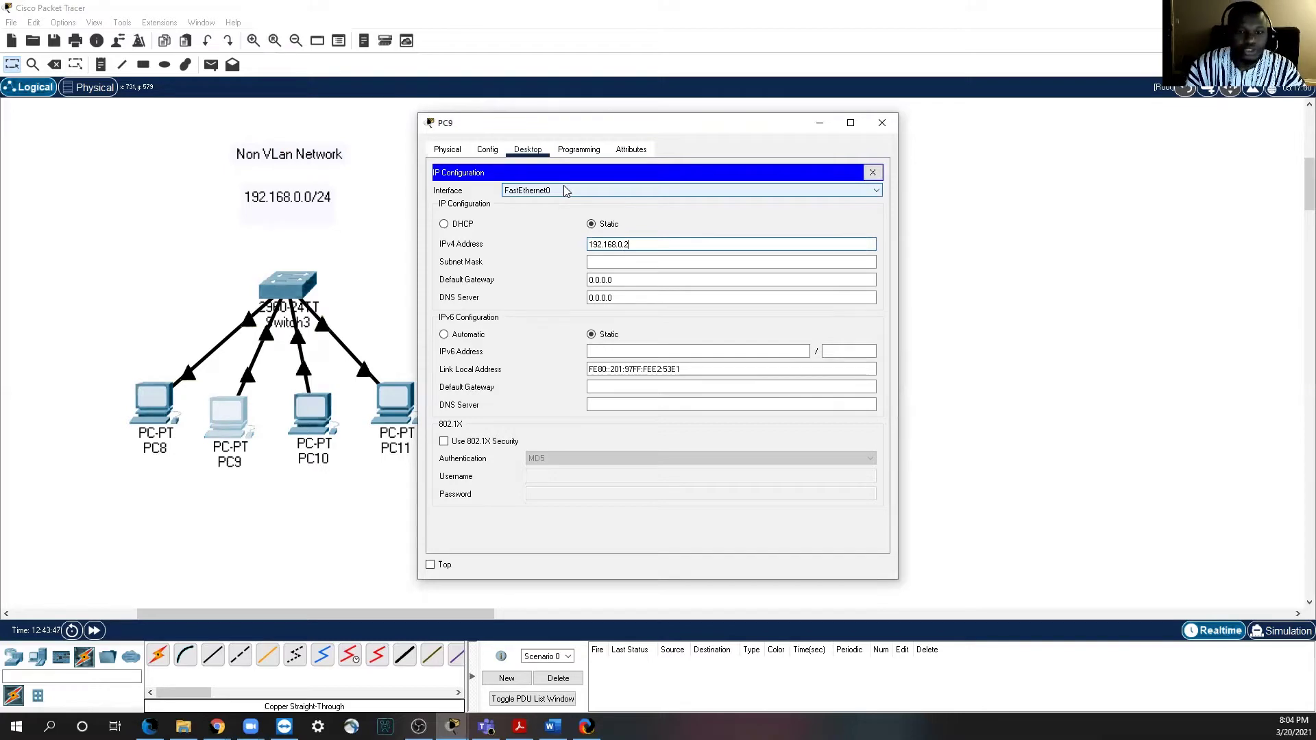
left_click(607, 262)
left_click(871, 173)
left_click(882, 122)
Step: Assign PC10 the static IPv4 address 192.168.0.3 with subnet mask 255.255.255.0, and close its window
left_click(327, 418)
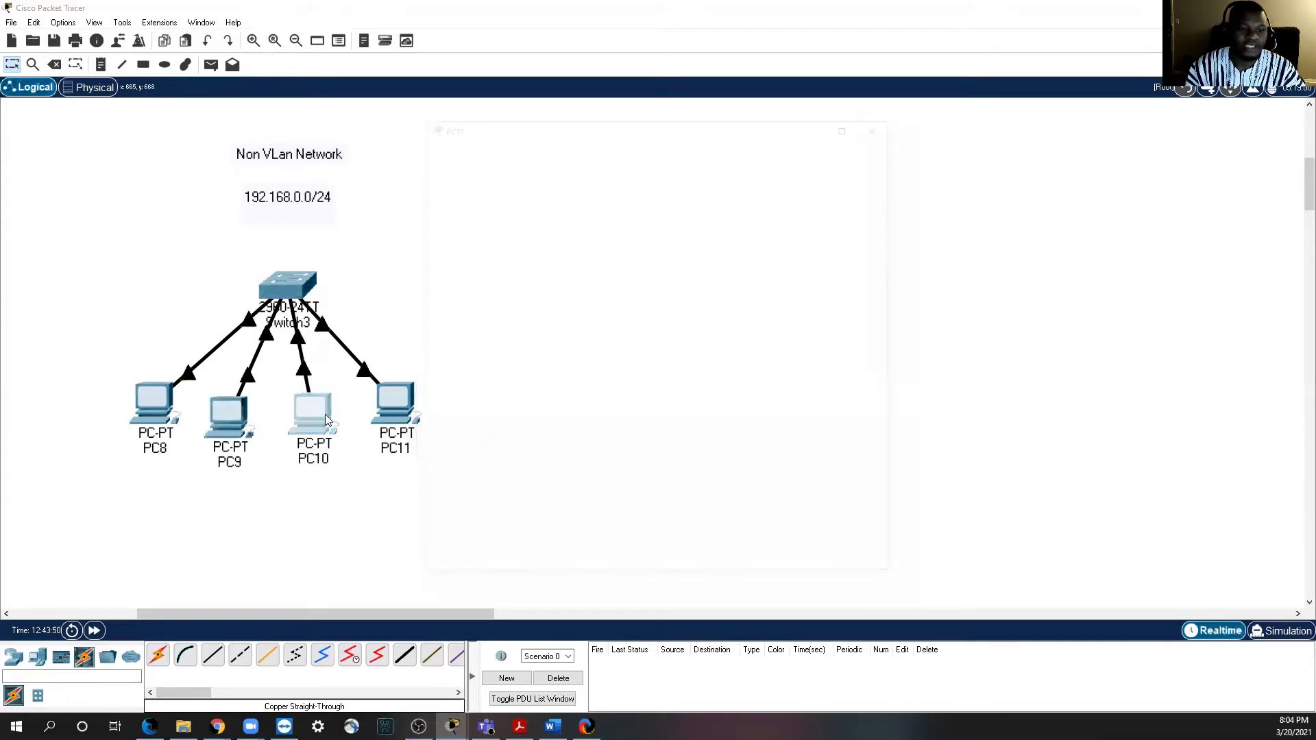
left_click(528, 149)
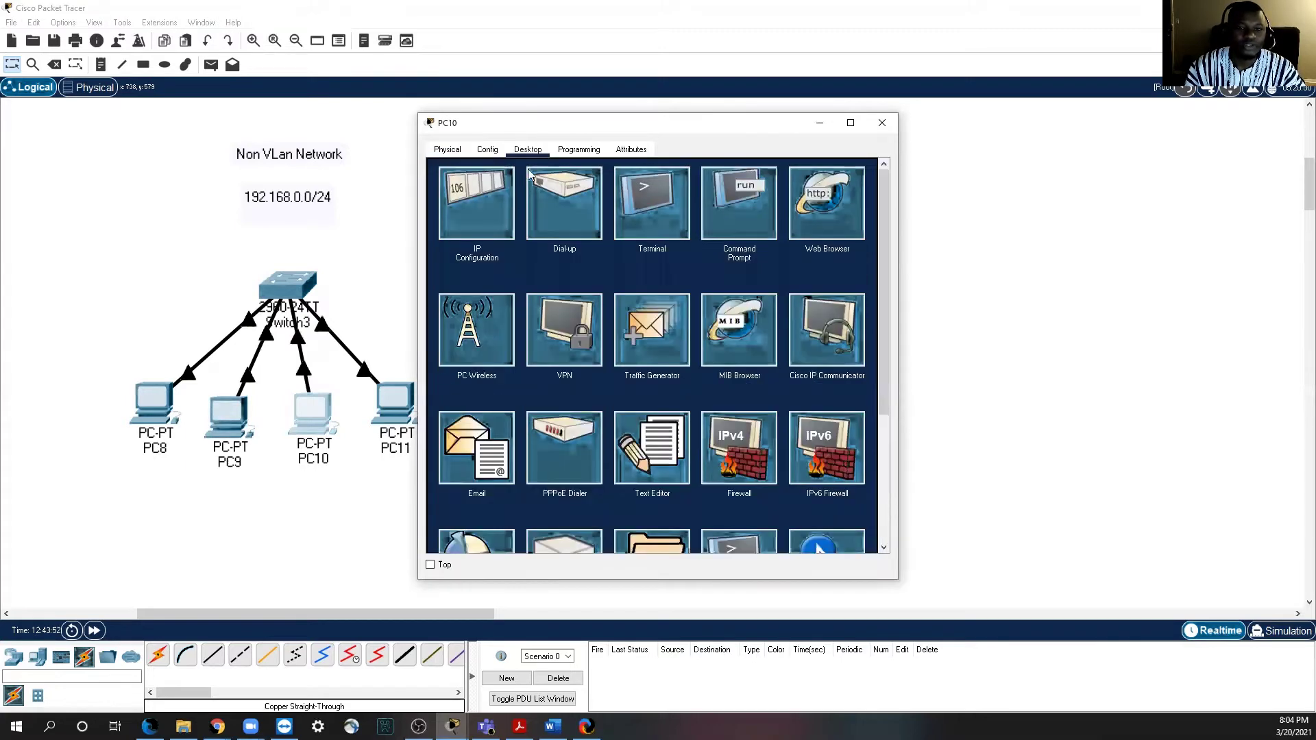
left_click(477, 212)
left_click(610, 244)
type("192.168.0.")
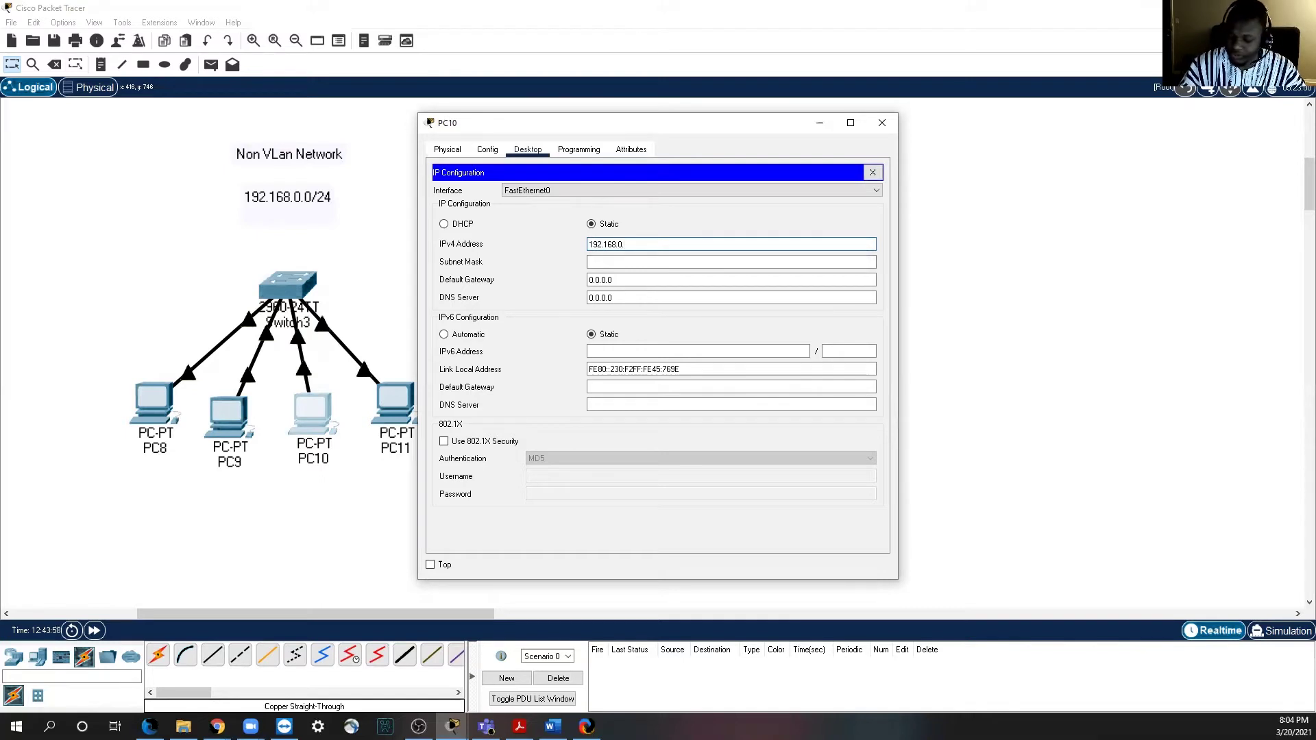
type("3")
left_click(606, 261)
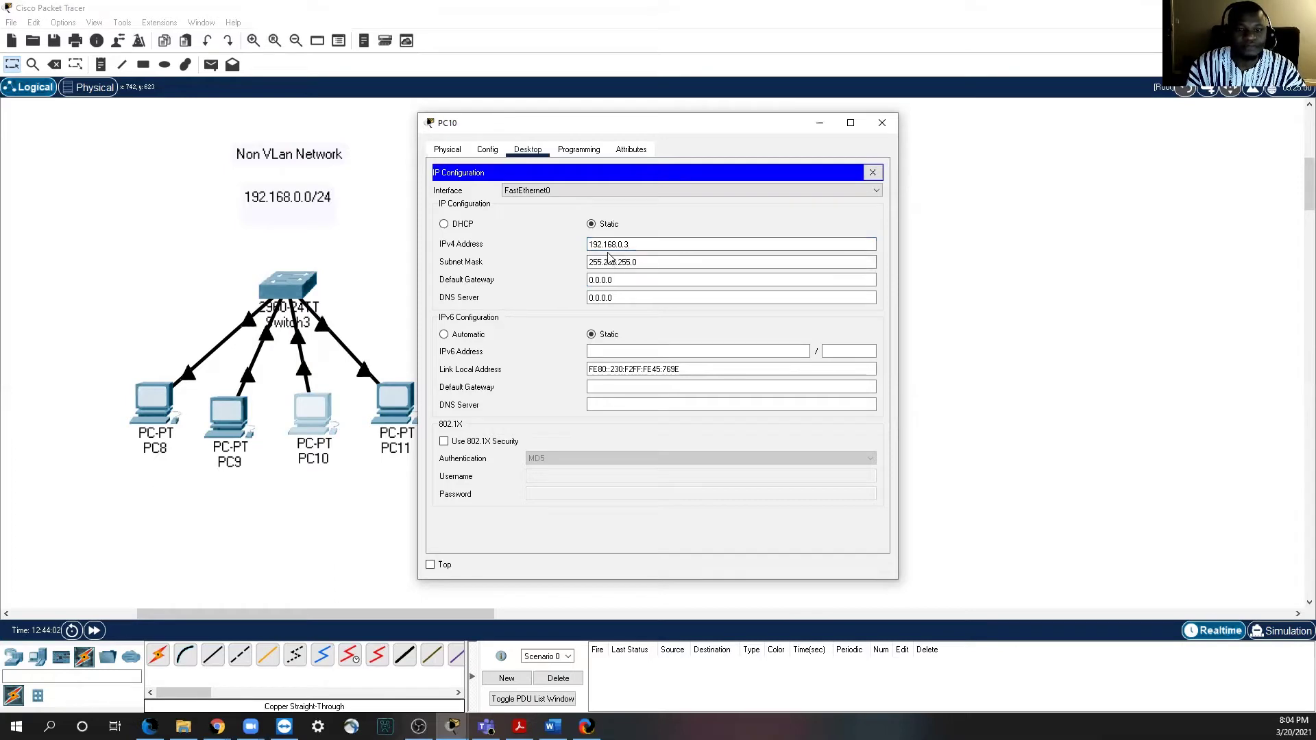
left_click(872, 173)
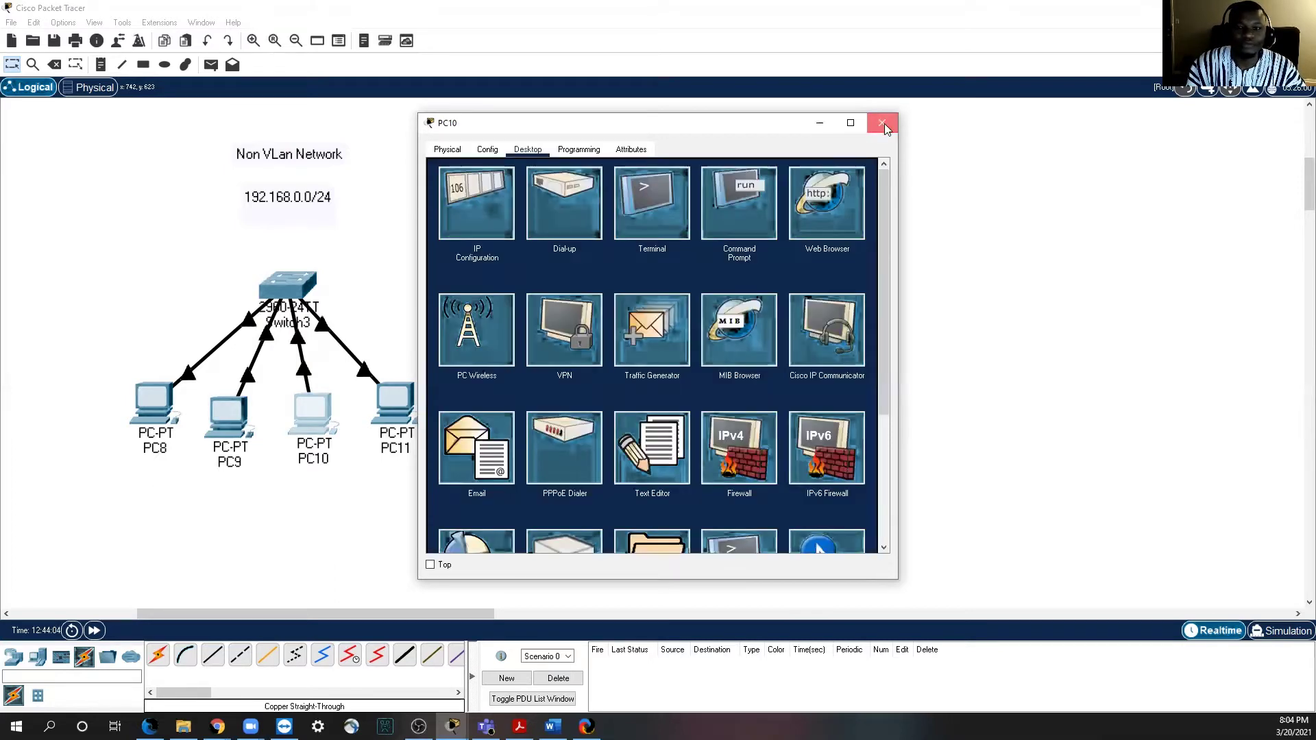
left_click(882, 122)
Step: Assign PC11 the static IPv4 address 192.168.0.4 with subnet mask 255.255.255.0, and close its window
left_click(408, 402)
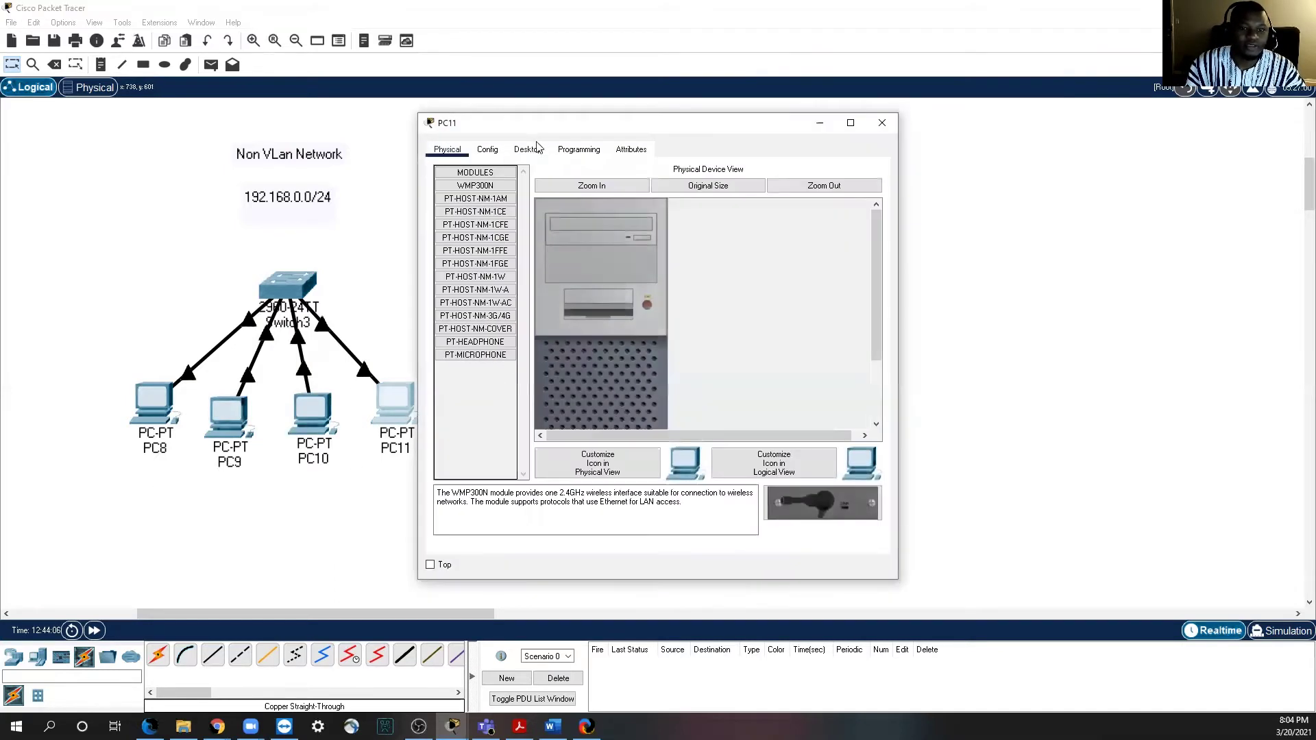
left_click(527, 149)
left_click(479, 220)
left_click(603, 245)
type("192.16")
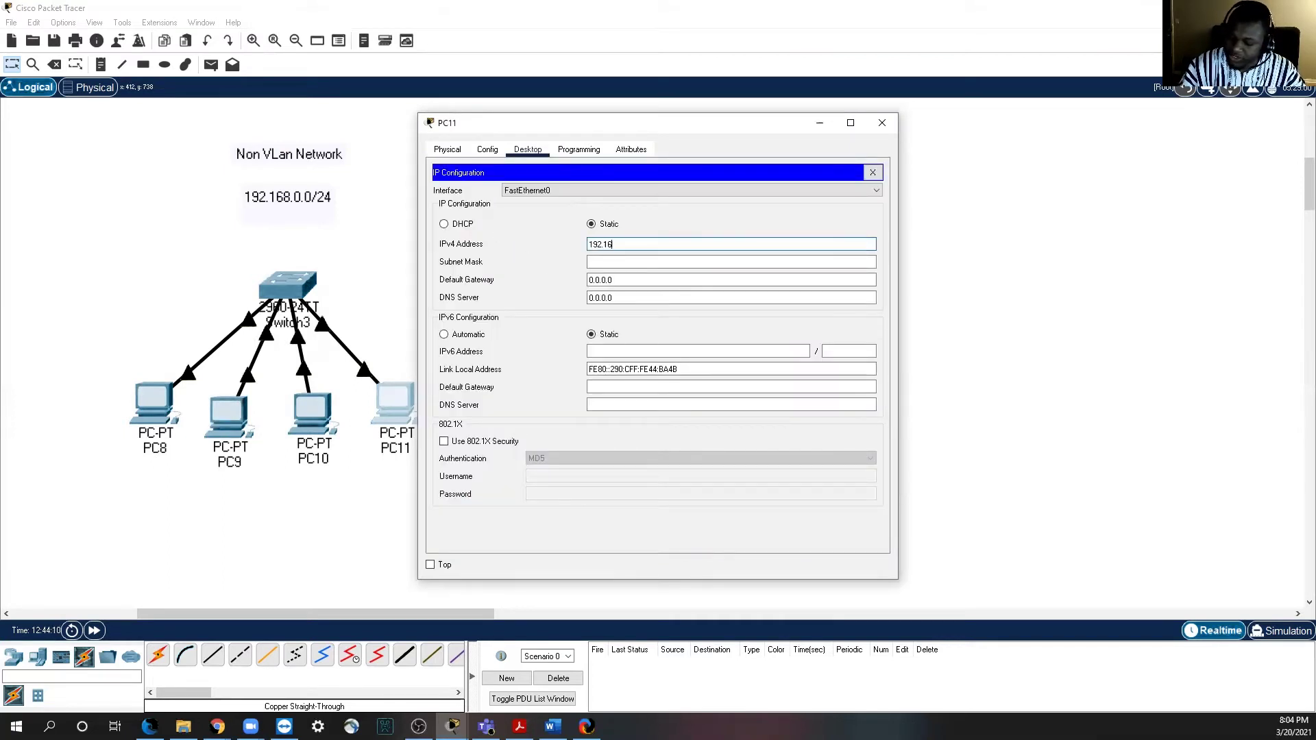
type("8.0.44")
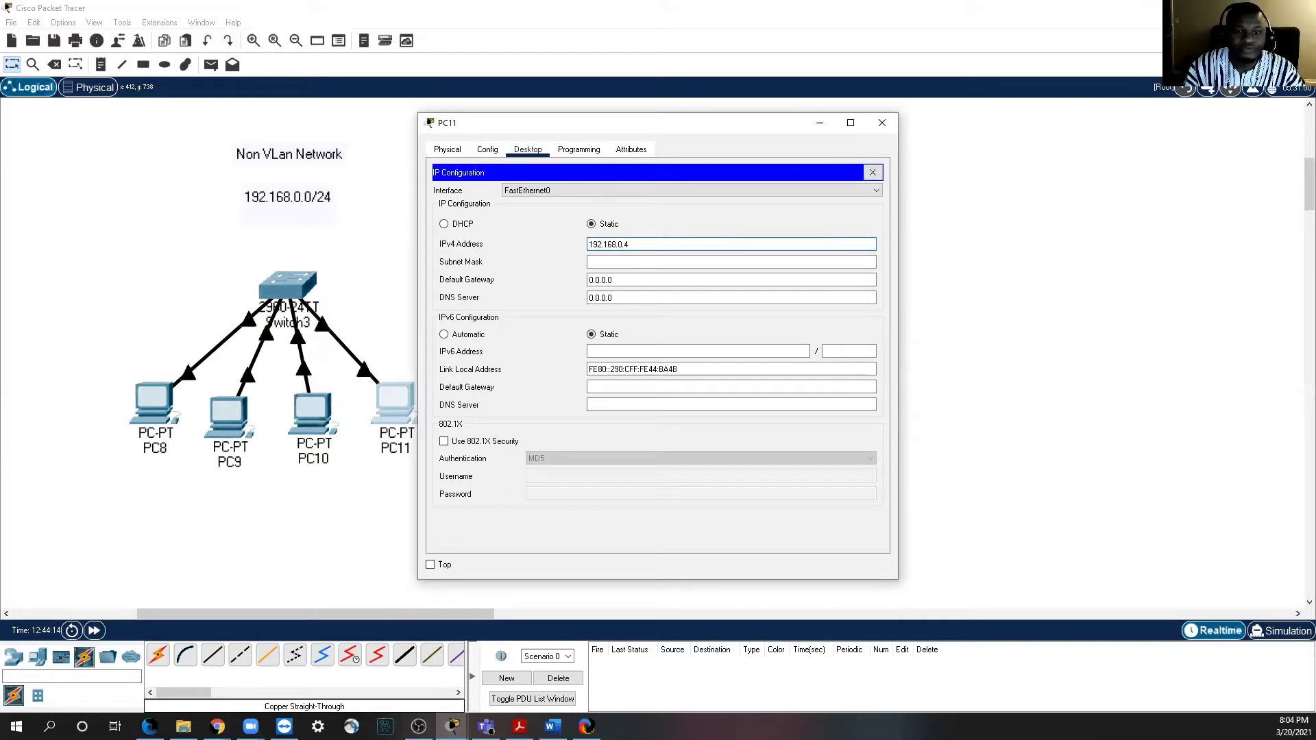
key("Tab")
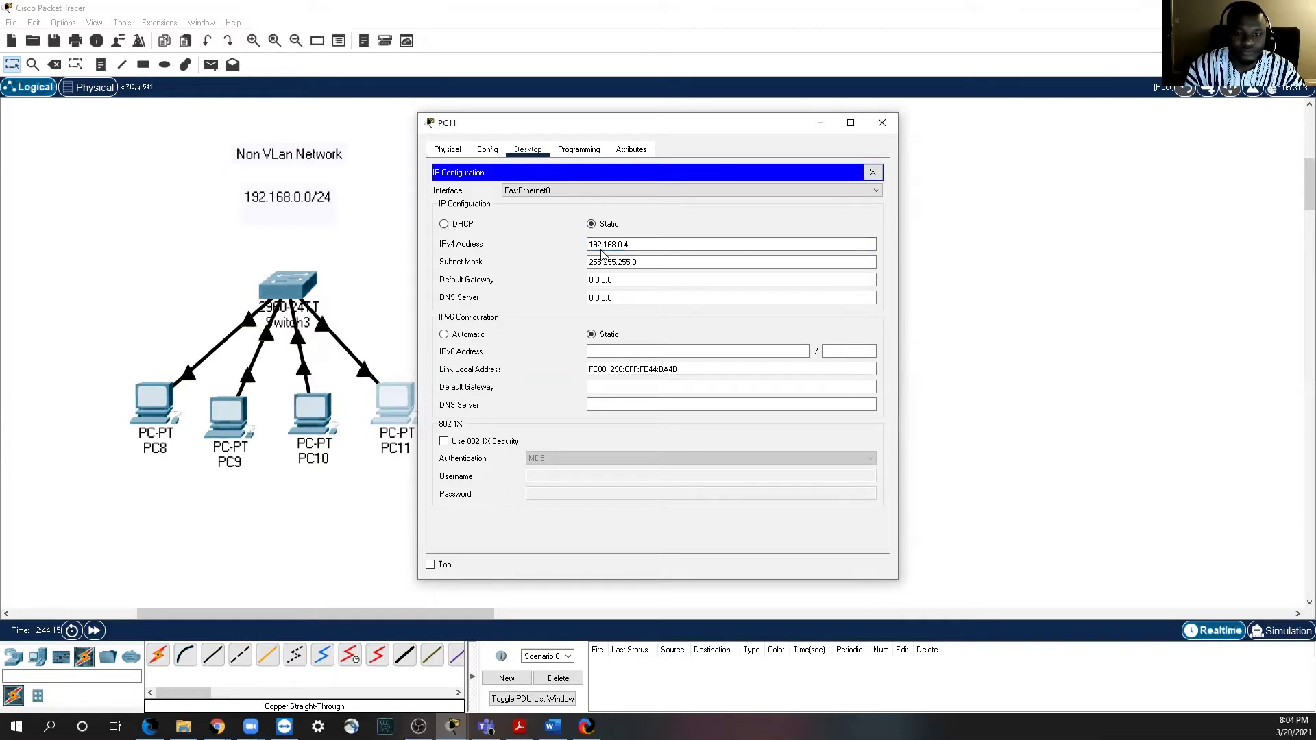
left_click(873, 172)
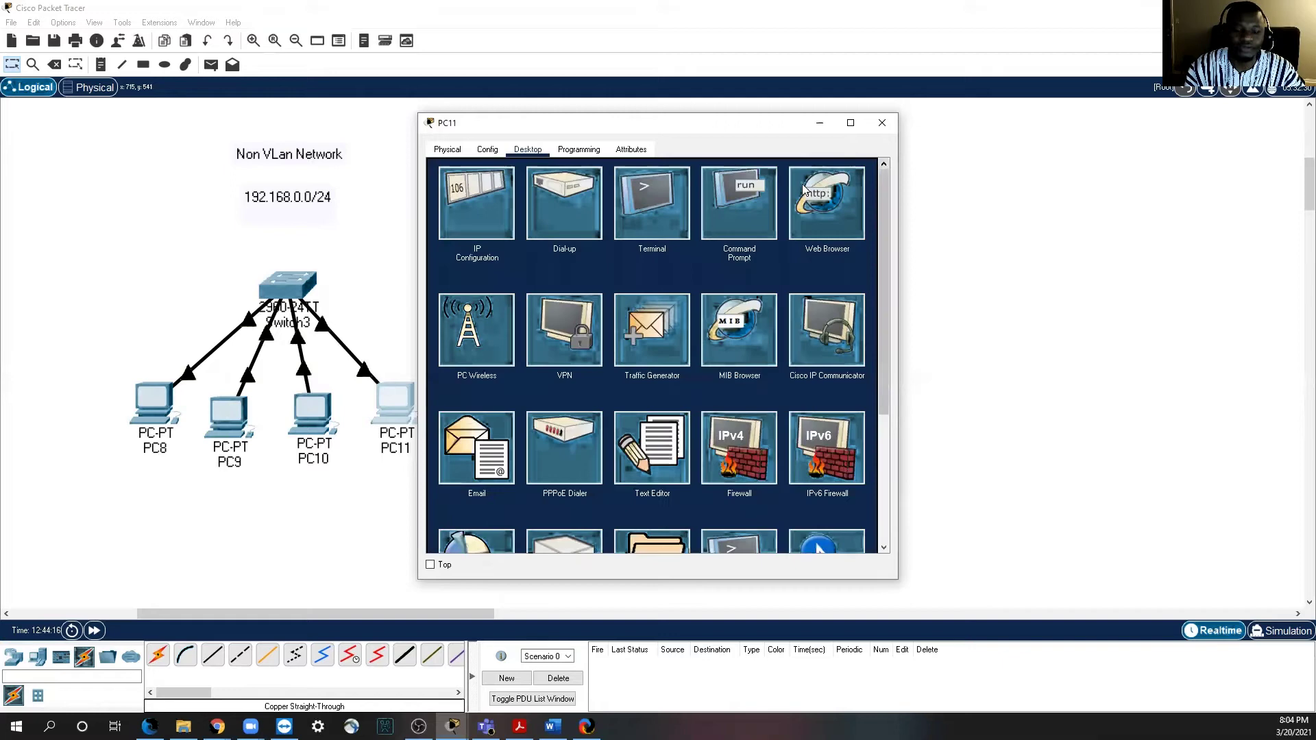
left_click(882, 123)
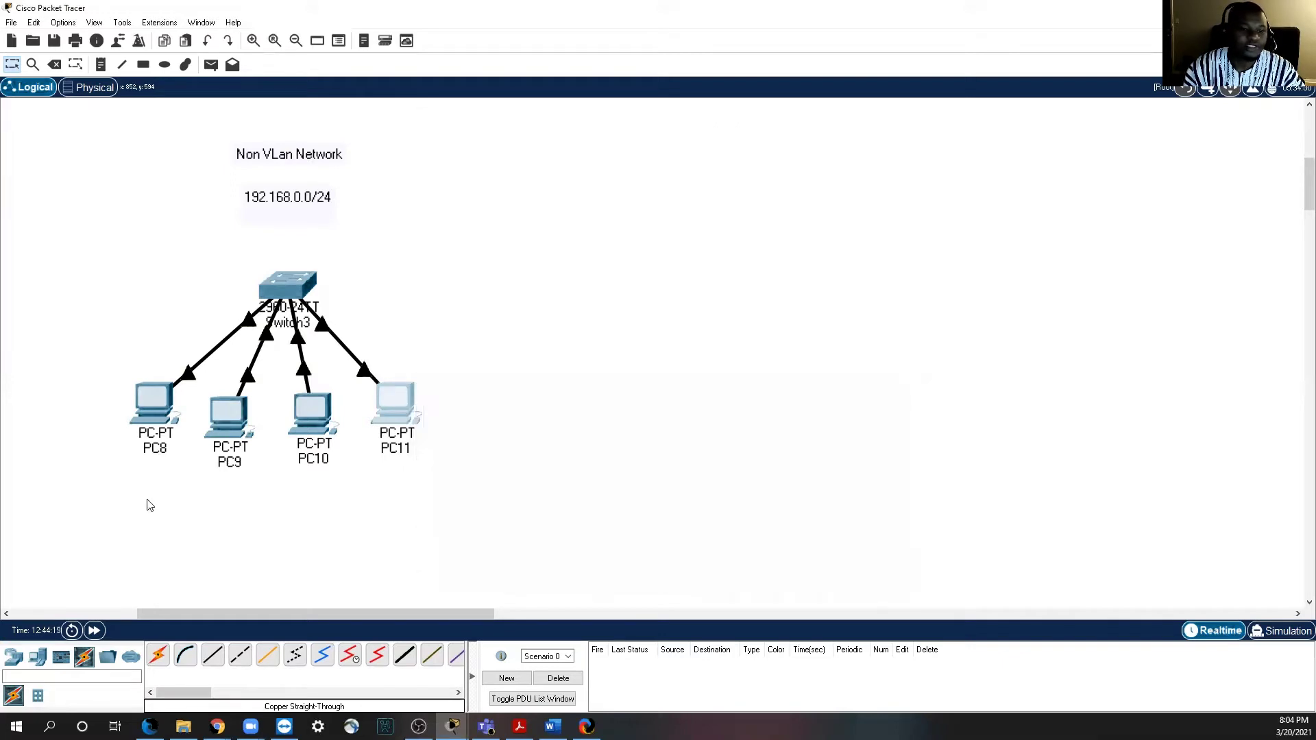
Step: Check PC8's IP settings by running ipconfig in its Command Prompt
left_click(156, 412)
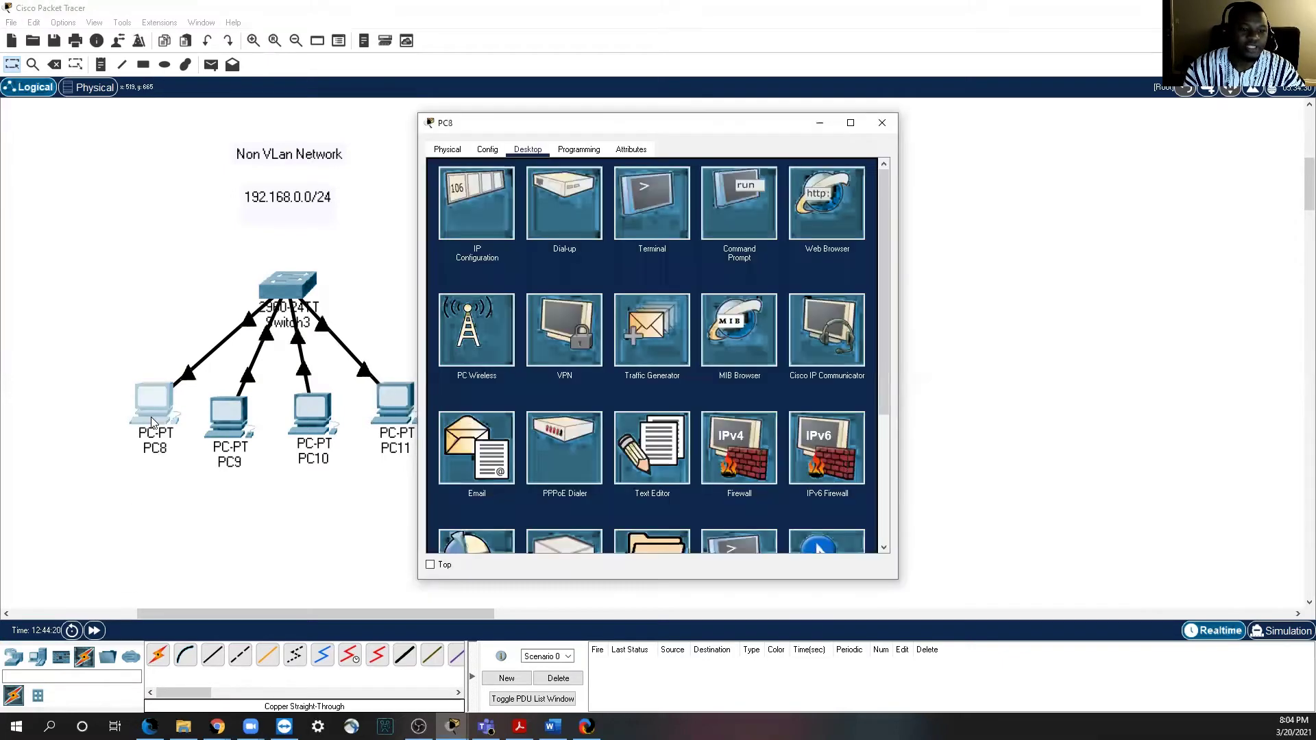
left_click(727, 201)
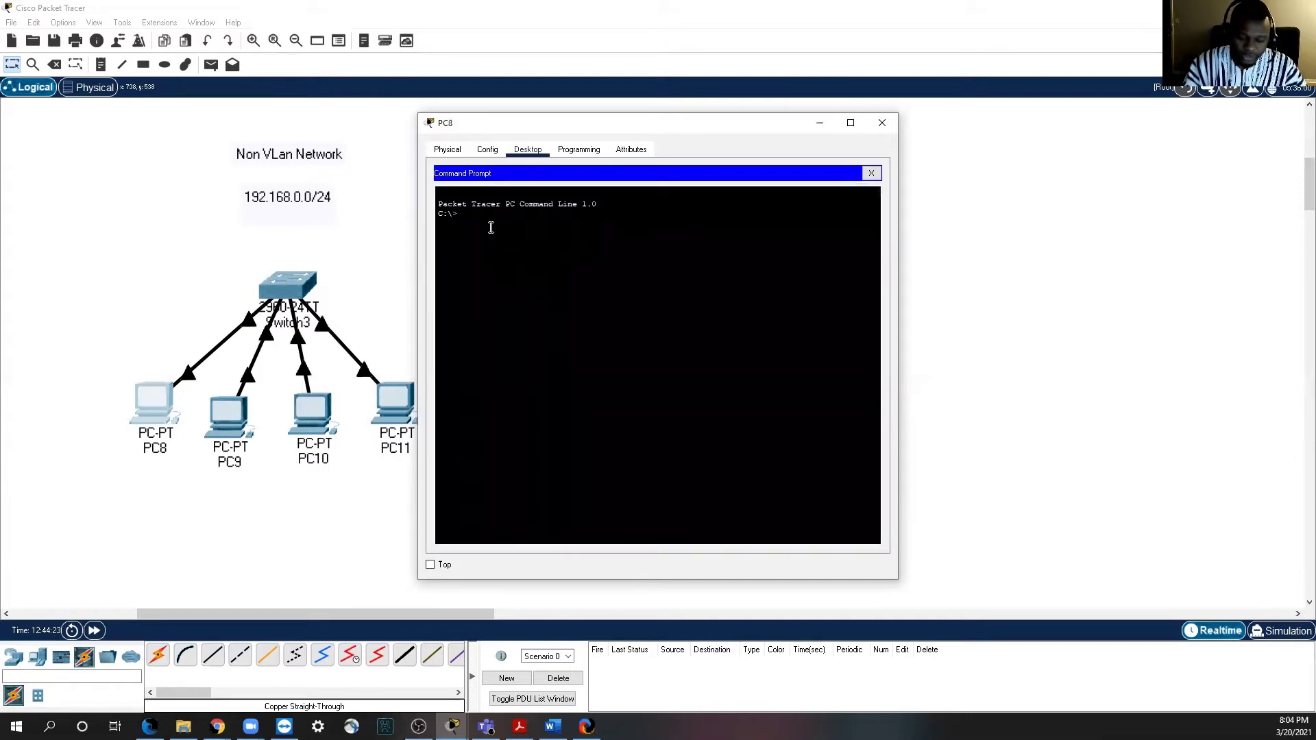
type("ip")
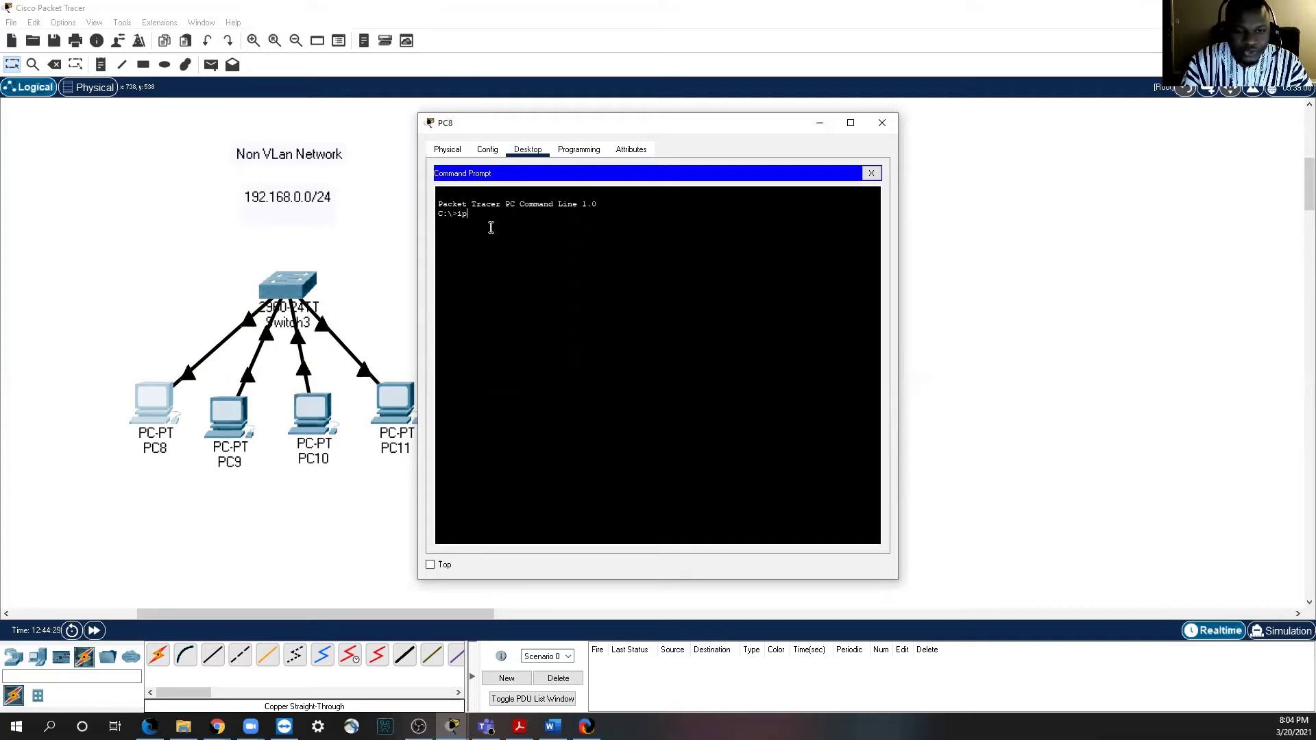
type("confi")
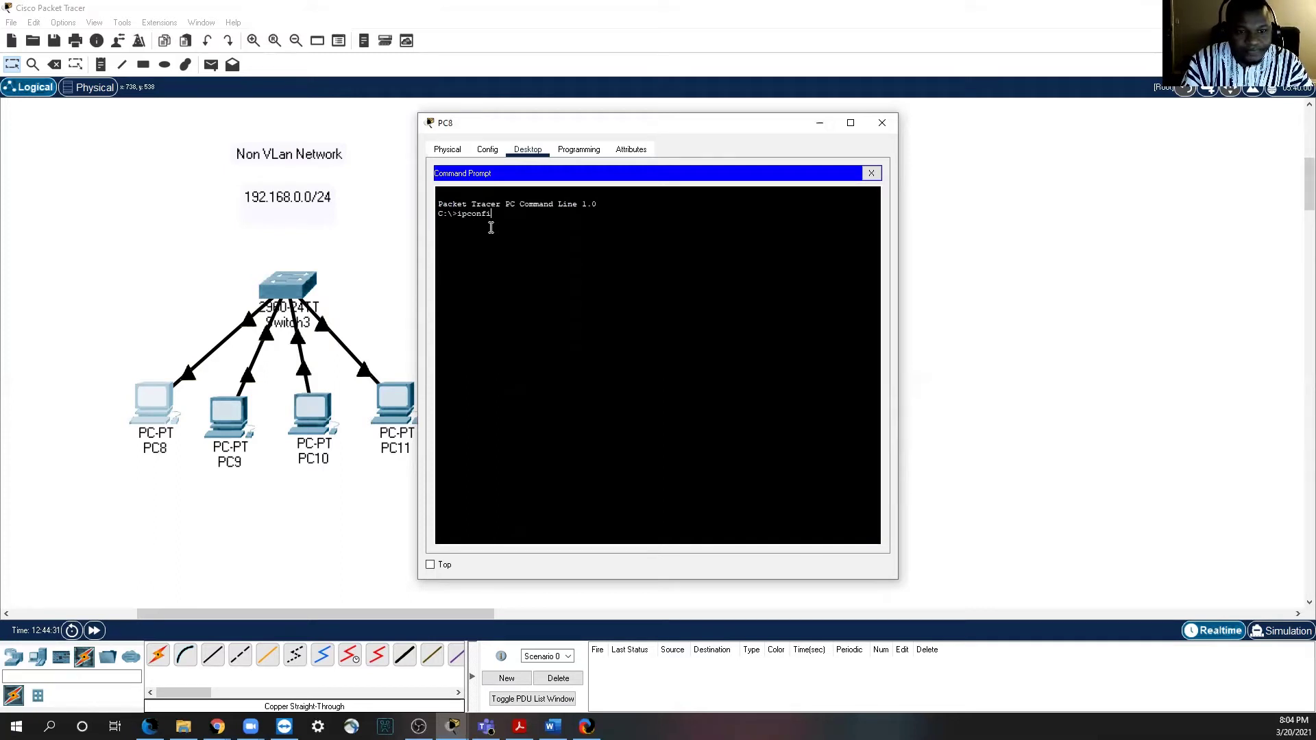
type("g")
key("Return")
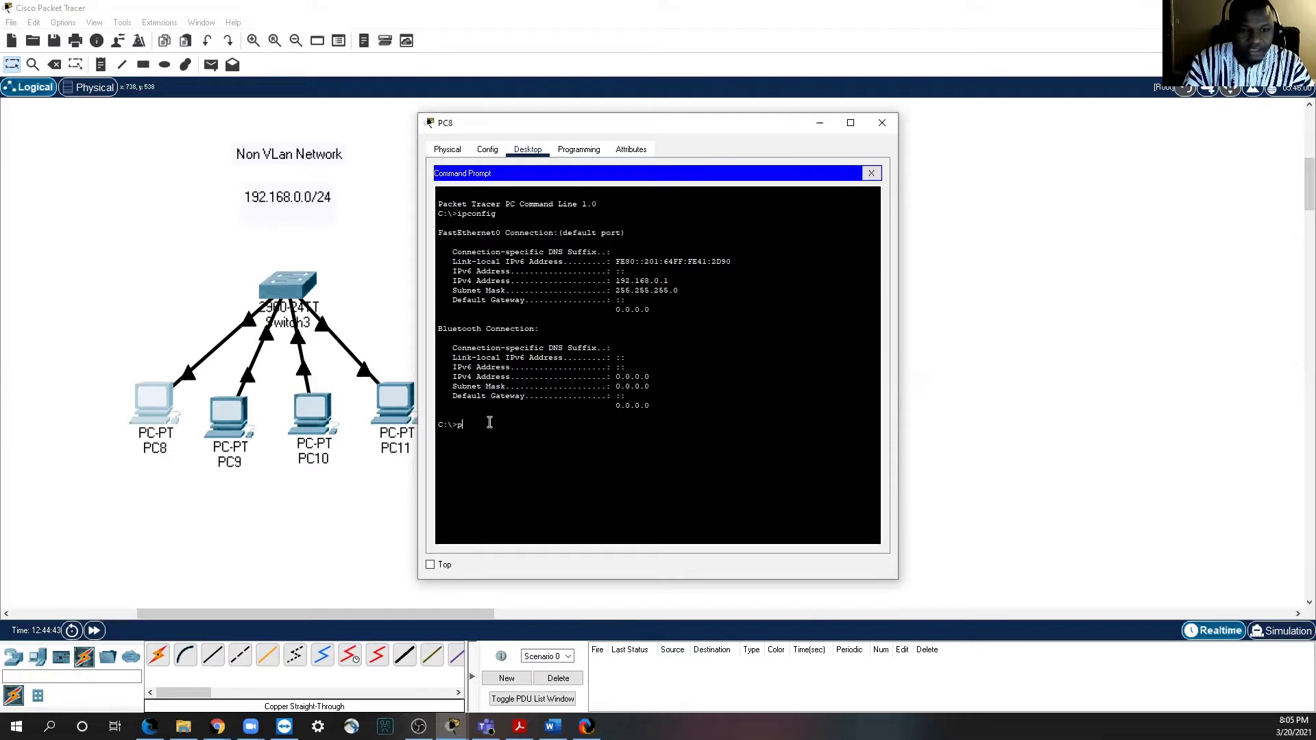
Step: Test connectivity from PC8 to PC9 by pinging 192.168.0.2
type("ng")
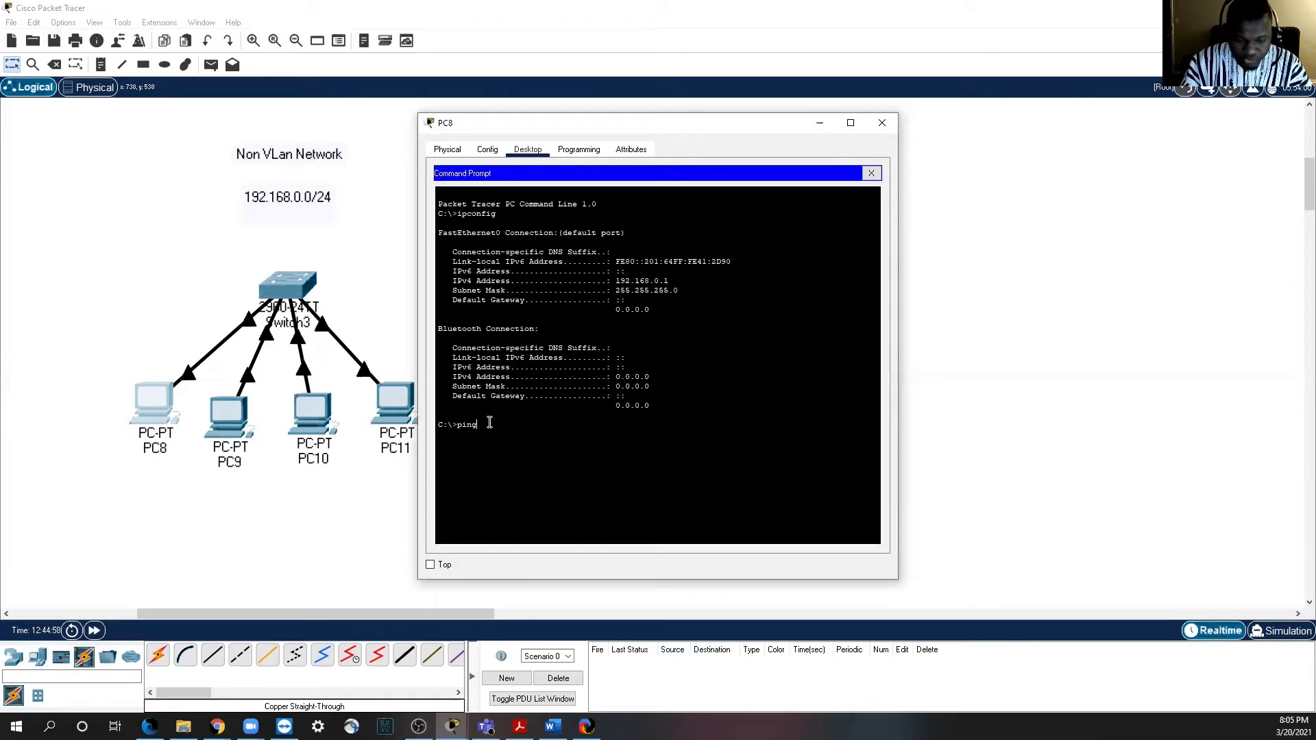
type("192.168.0.2")
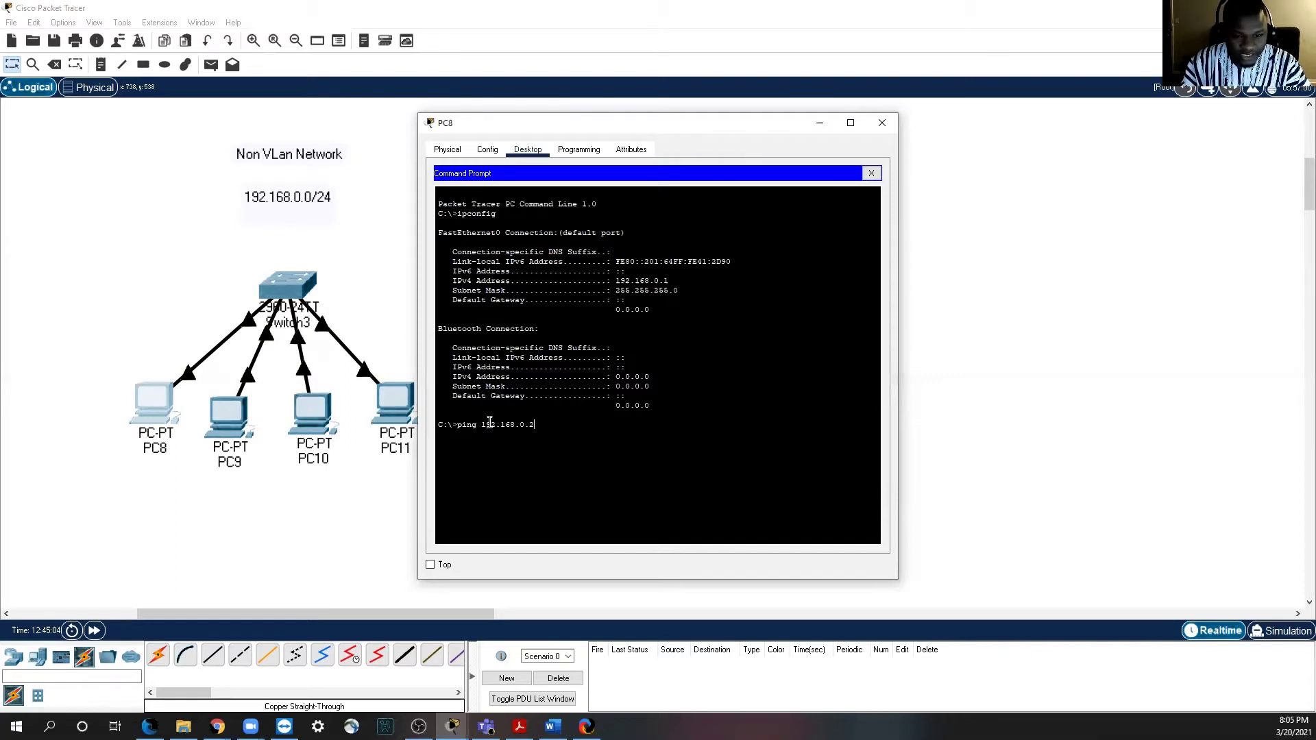
key("Return")
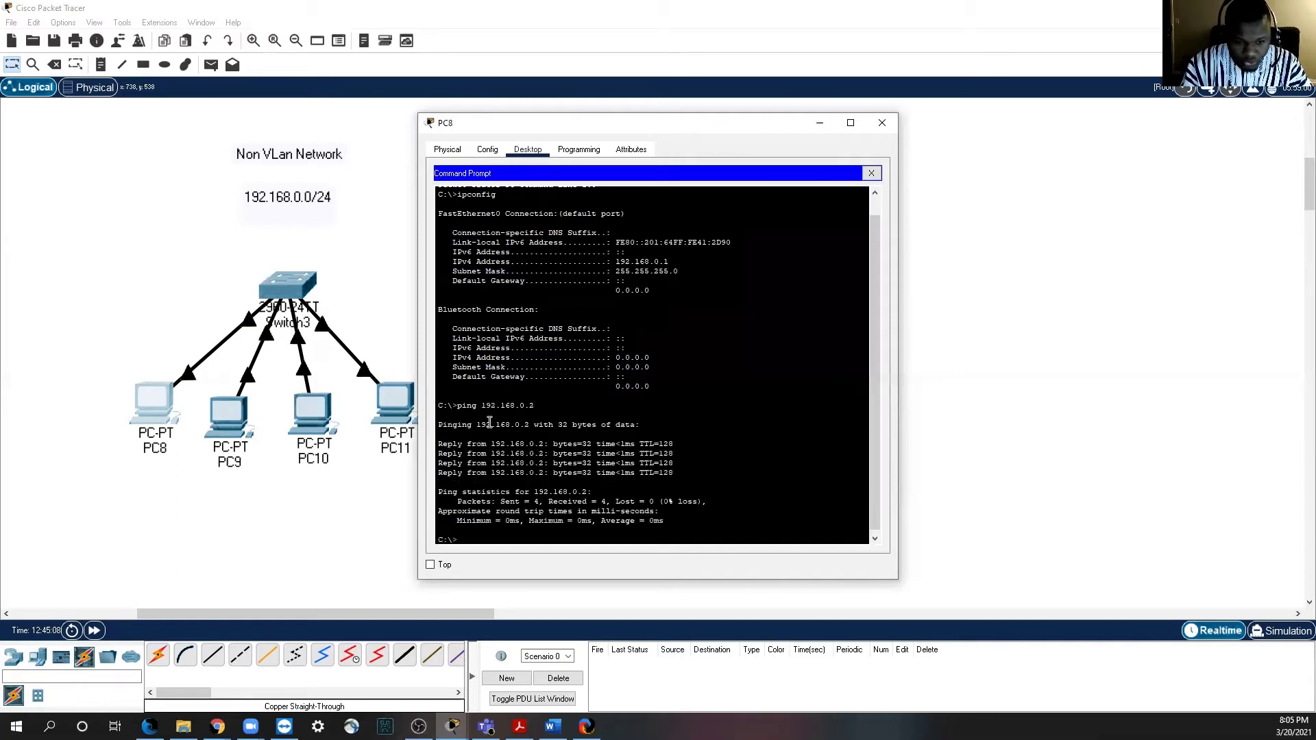
Step: Test connectivity from PC8 to PC10 and PC11 by pinging 192.168.0.3 and 192.168.0.4
key("Up")
key("BackSpace")
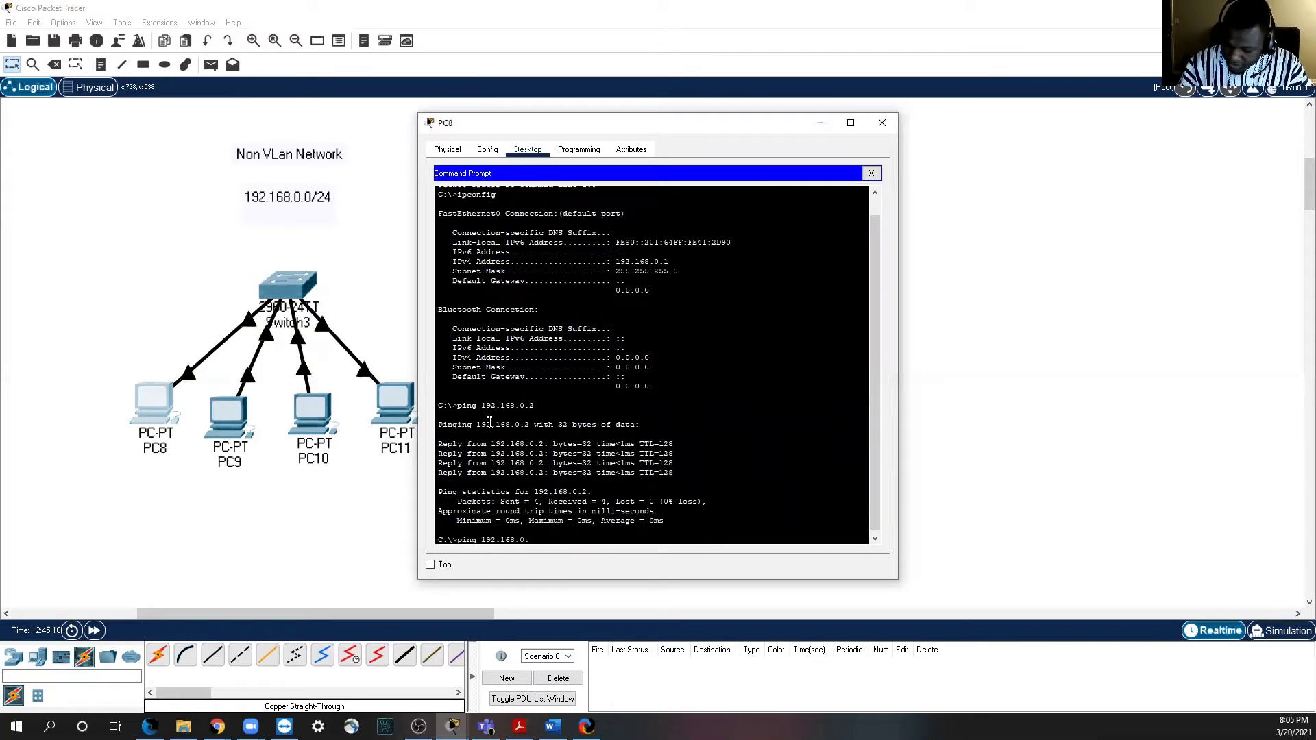
type("3")
key("Return")
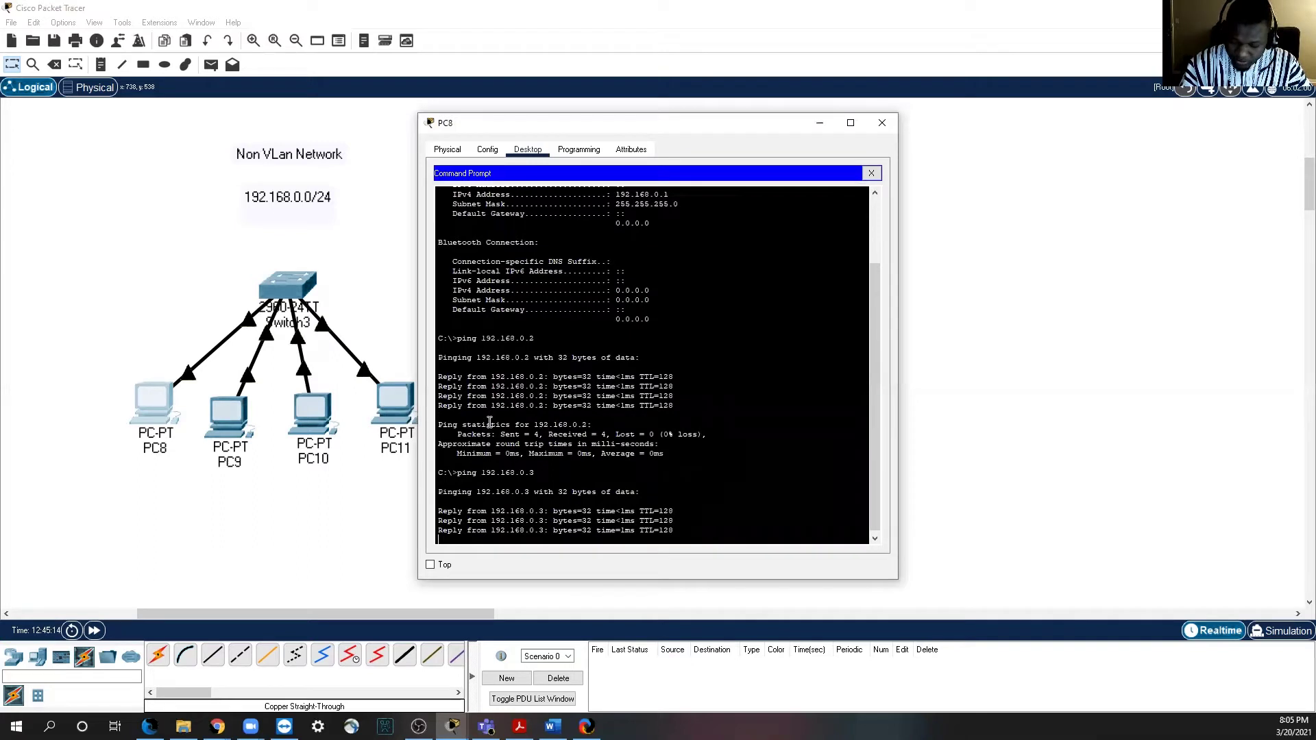
key("Up")
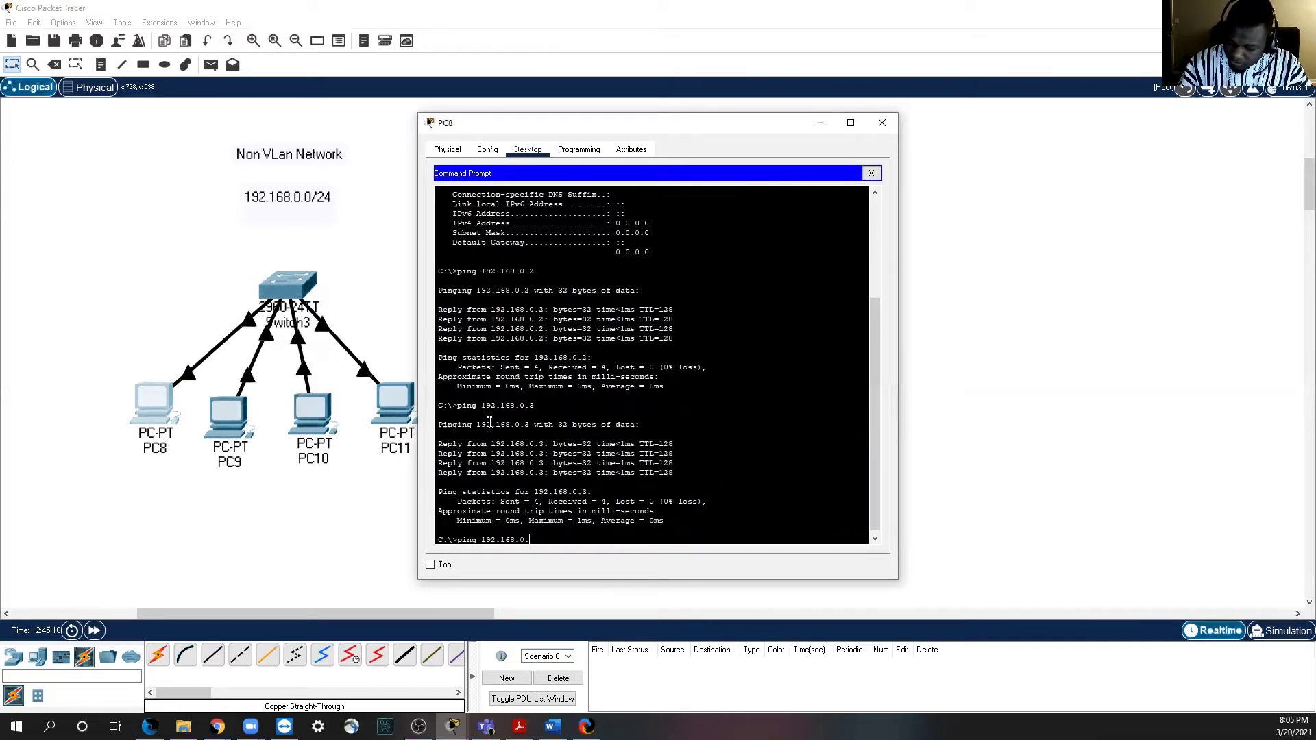
type("4")
key("Return")
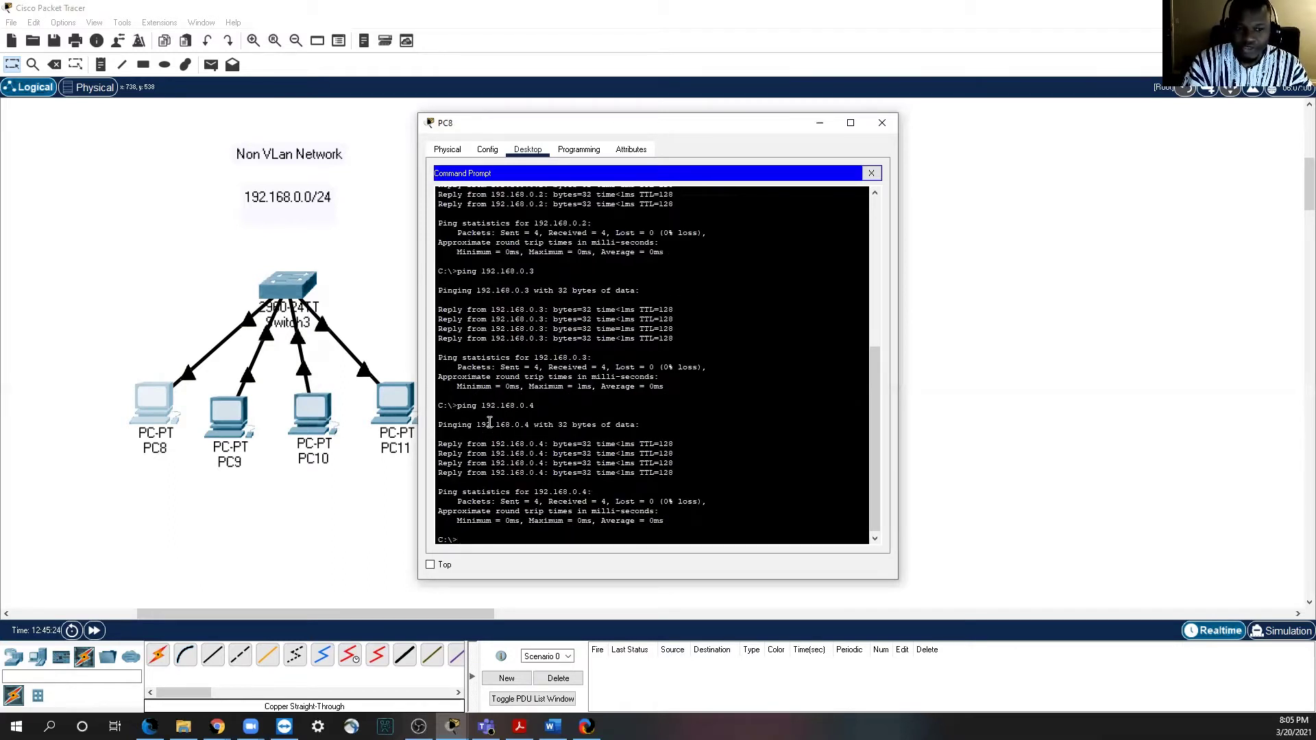
Step: Minimize PC8's window, and rename PC8 as IT and PC9 as Management
left_click(820, 124)
scroll(608, 283, "up", 3)
scroll(596, 294, "down", 2)
scroll(597, 293, "up", 1)
scroll(600, 294, "down", 1)
left_click(153, 523)
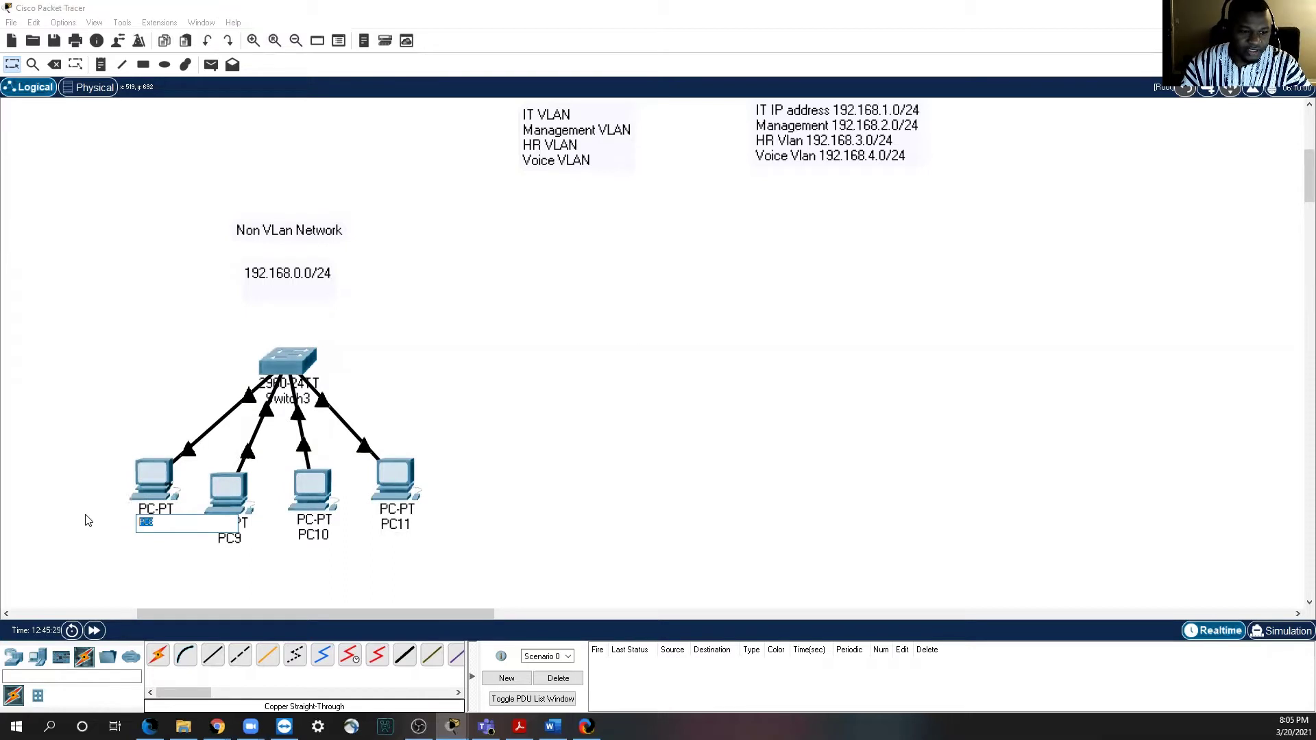
type("IT")
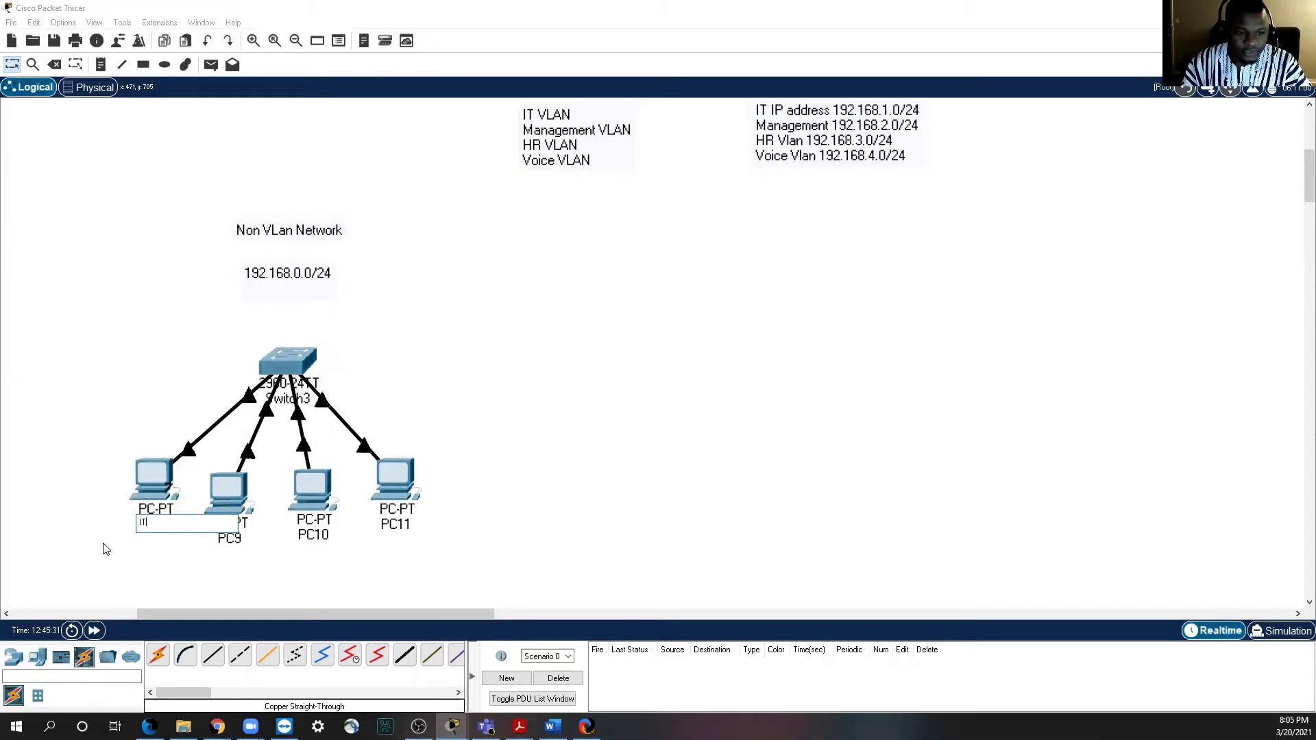
left_click(232, 538)
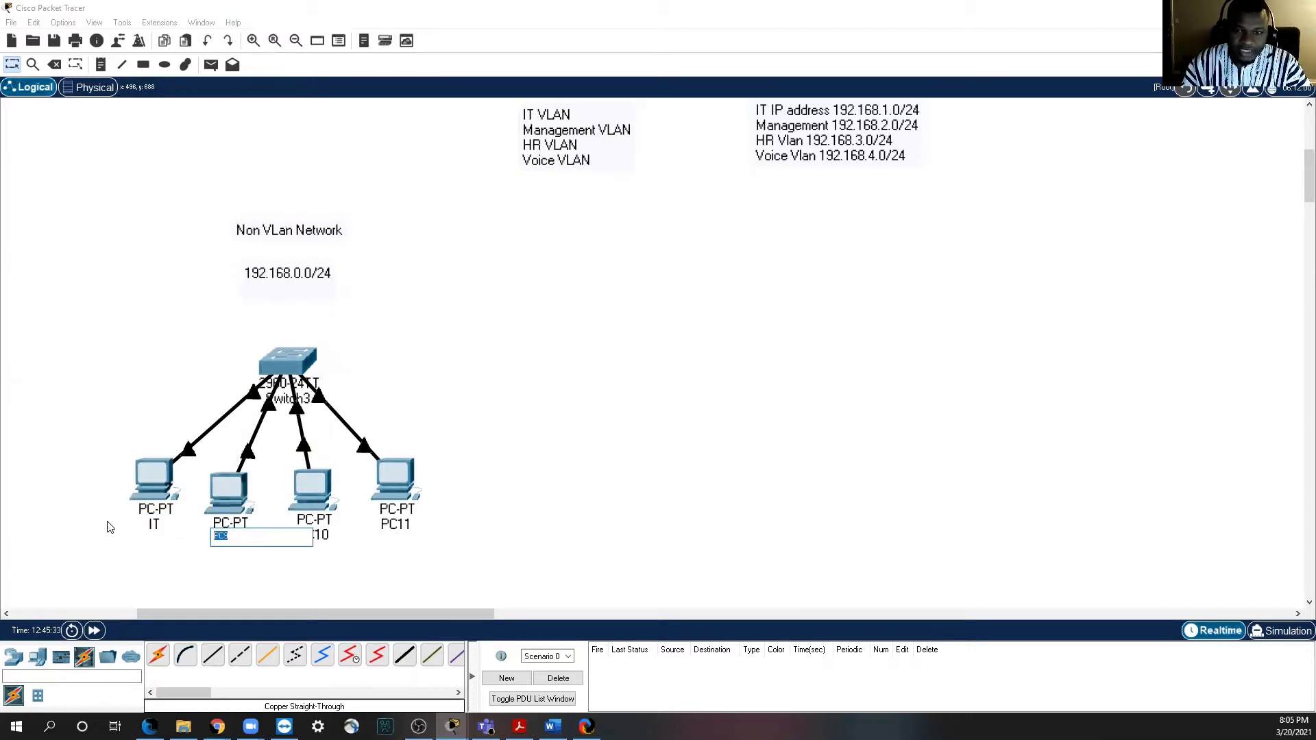
type("Management")
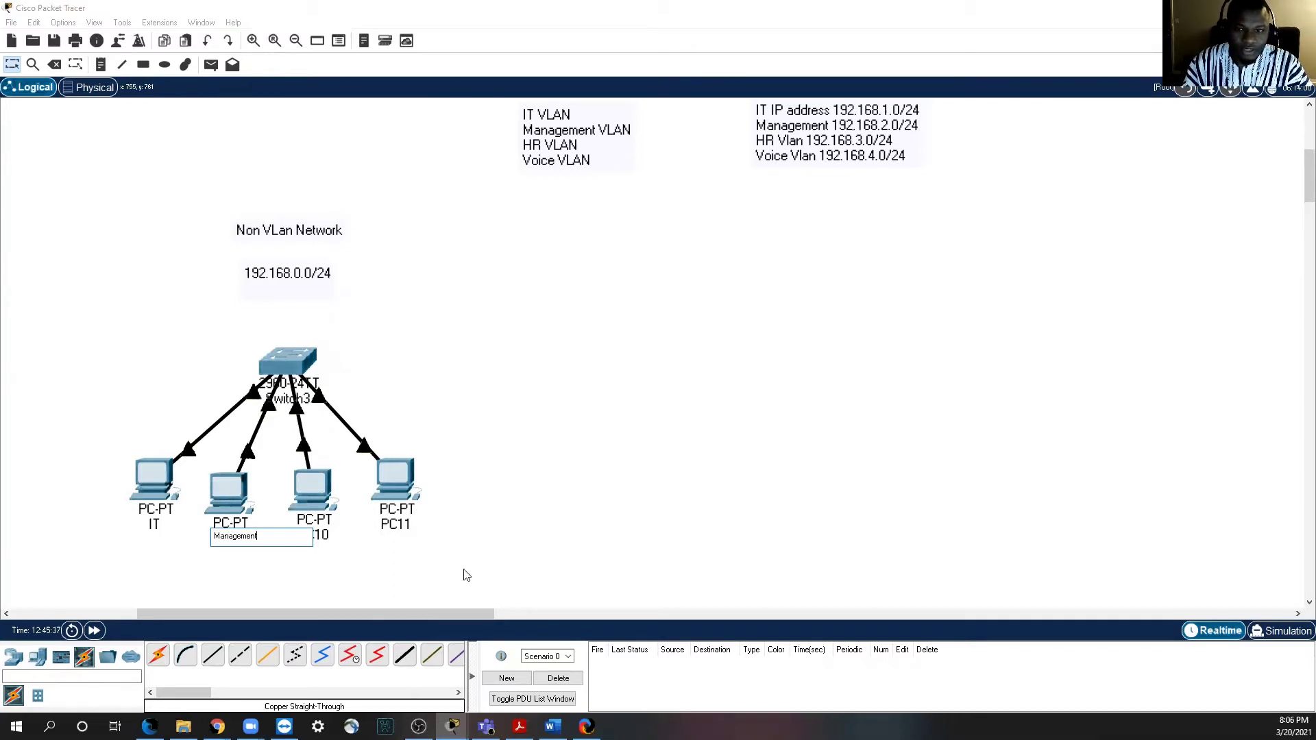
Step: Rename PC10 as HR and PC11 as Voice
left_click(328, 532)
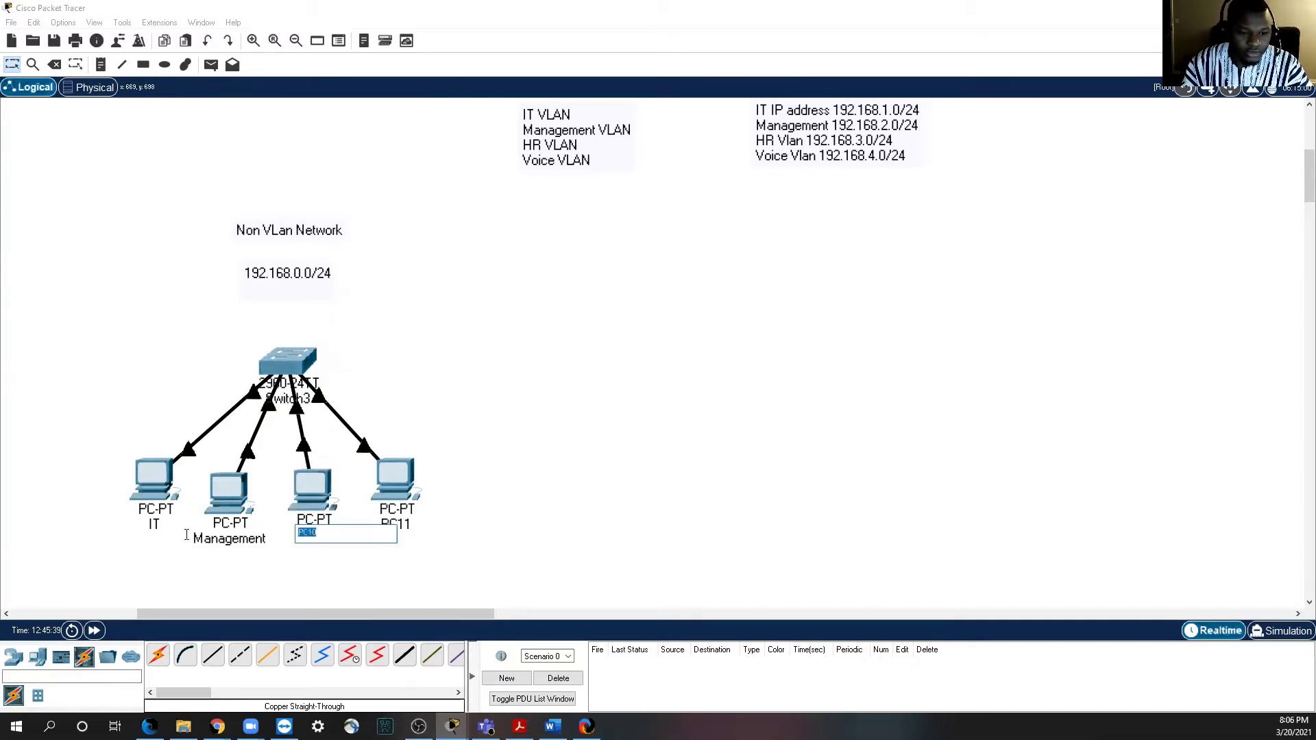
type("HR")
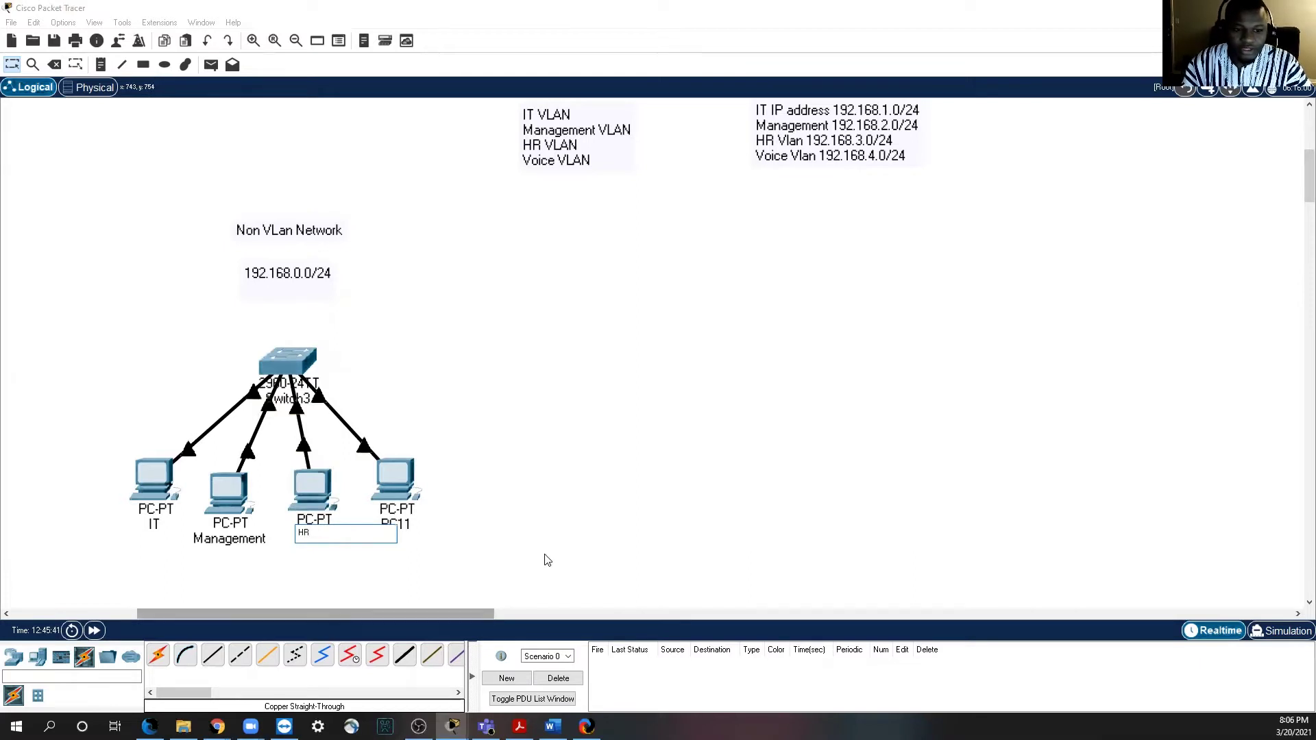
left_click(410, 525)
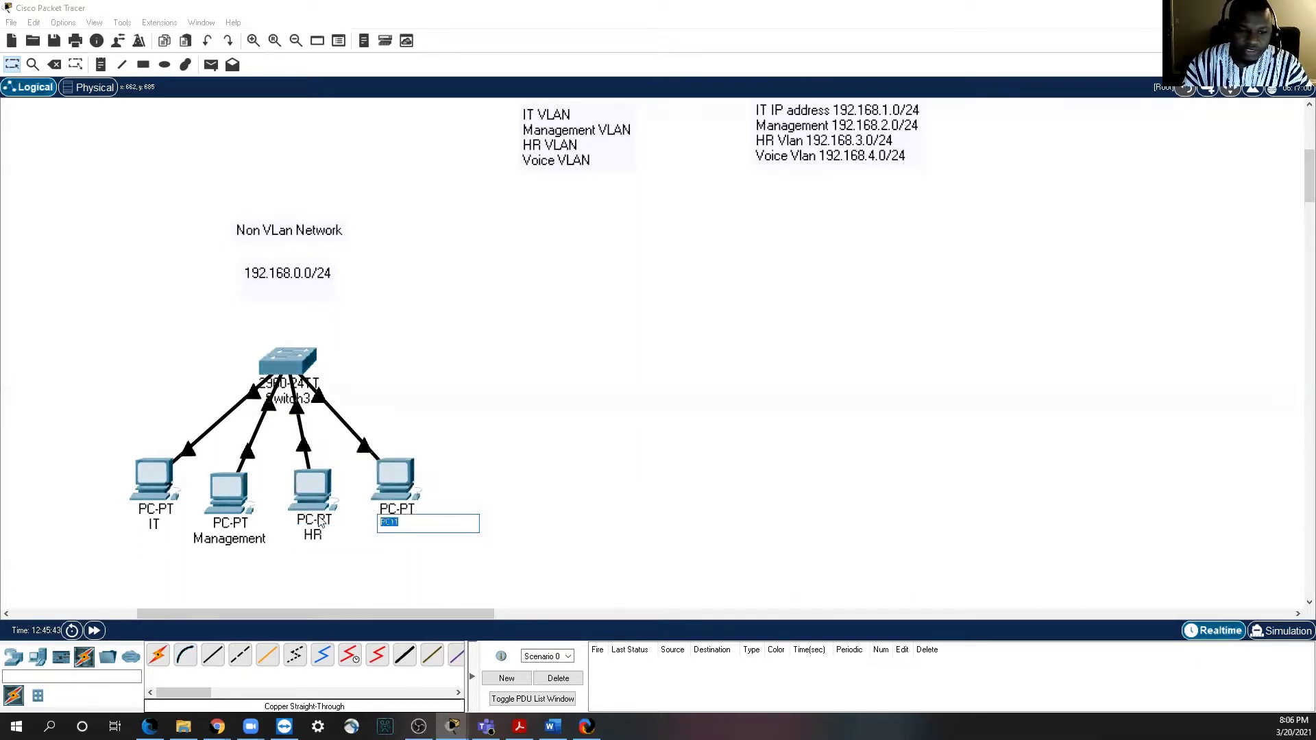
type("Voi")
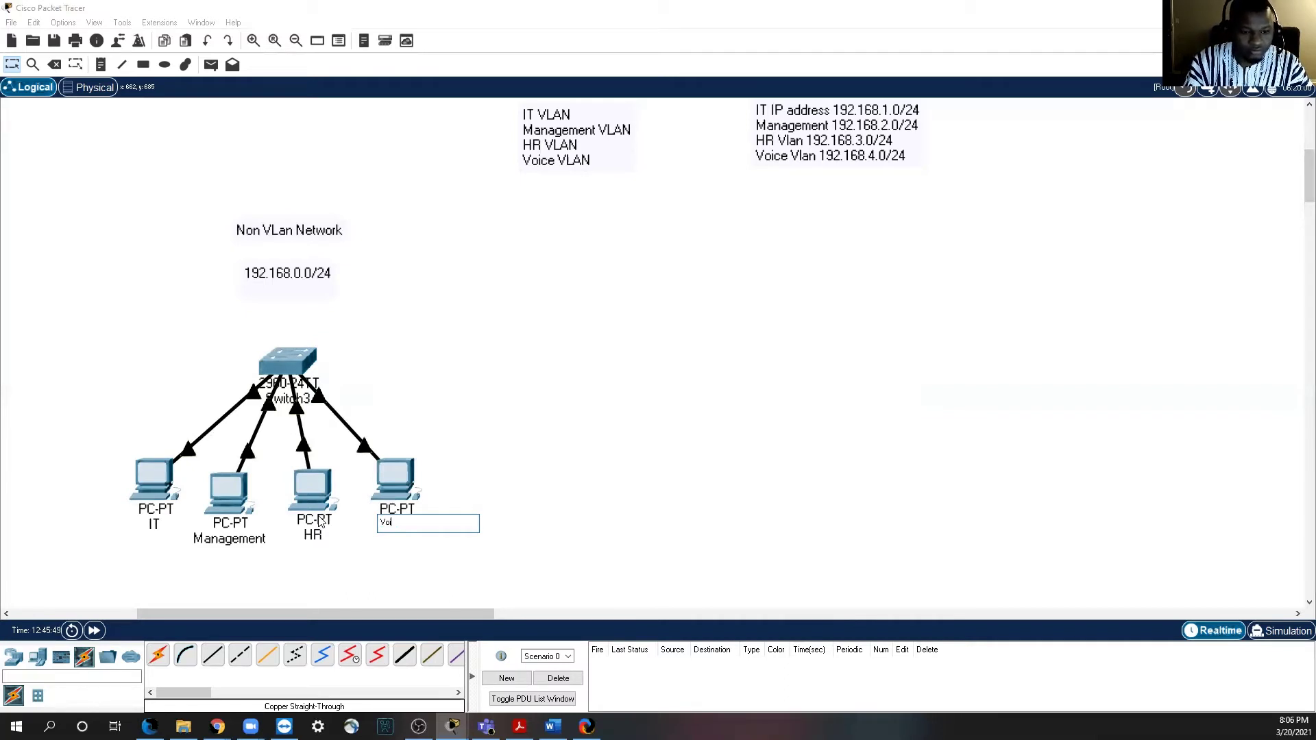
key("Return")
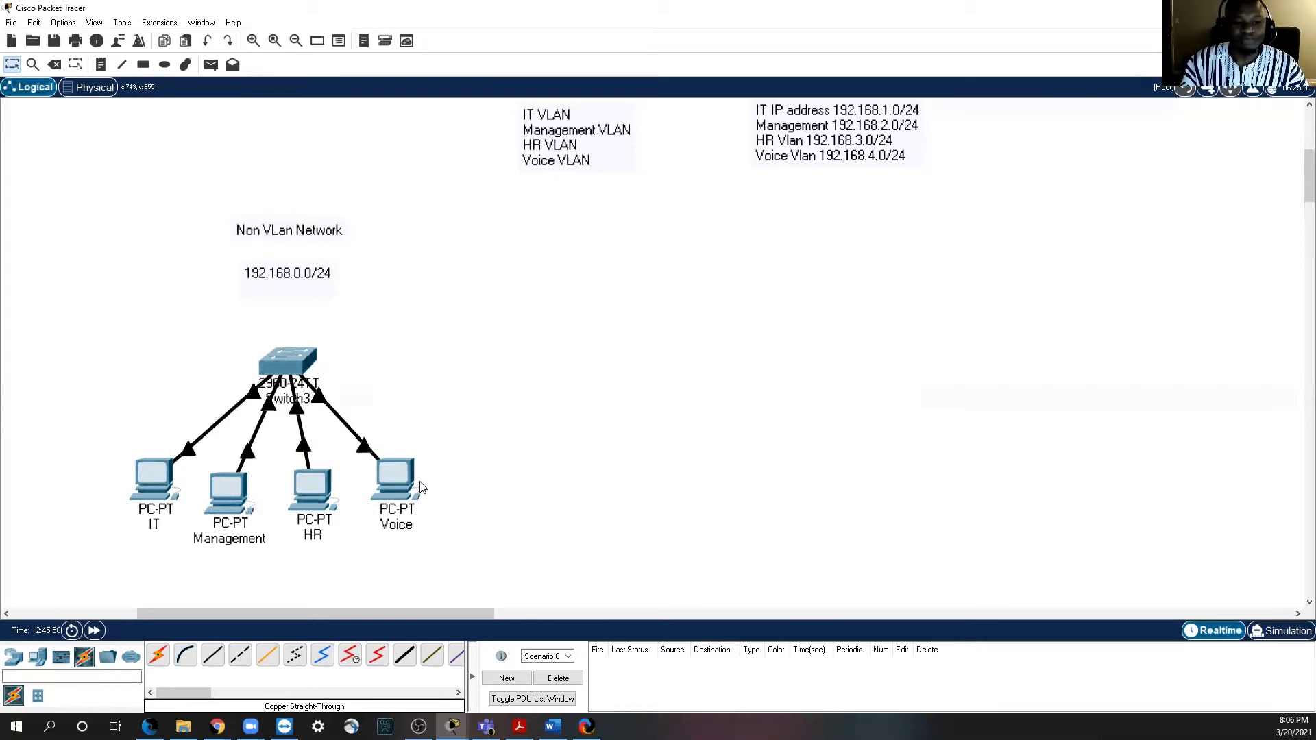
Step: Shift the non-VLAN network's switch slightly to the left above its four PCs
mouse_move(421, 486)
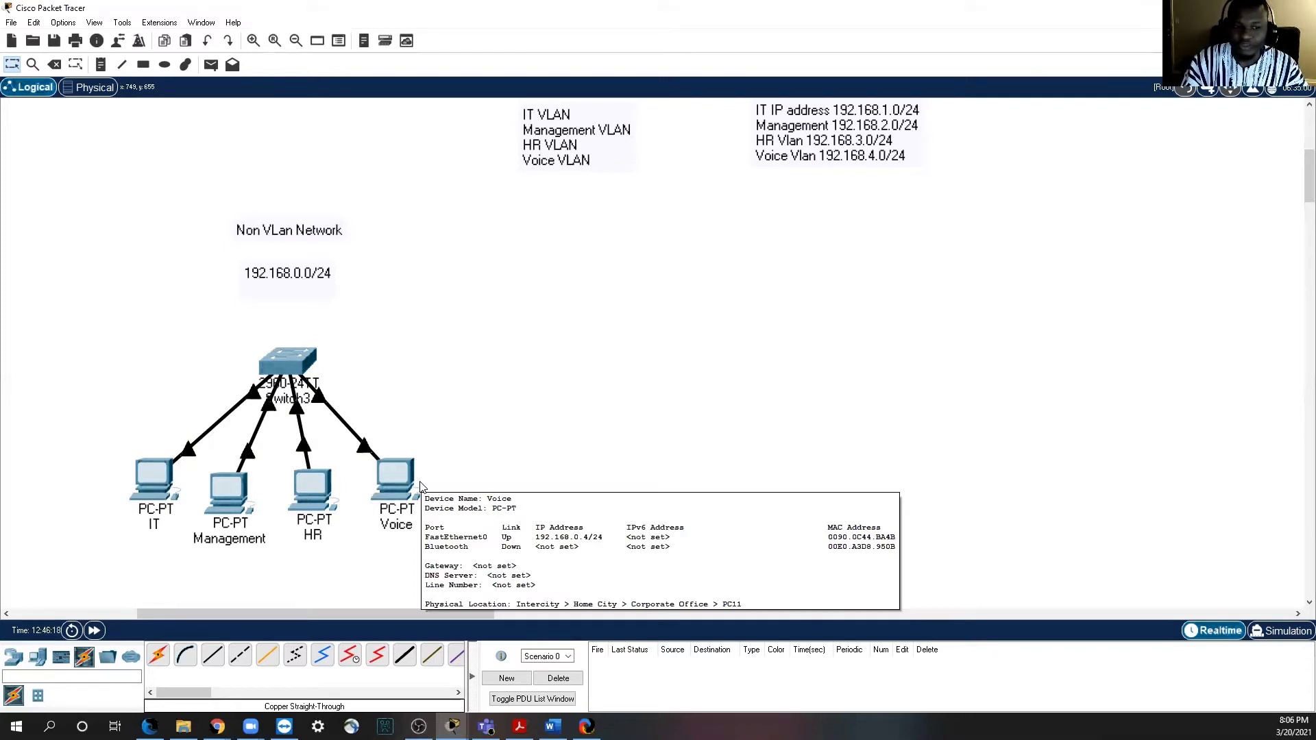
scroll(1110, 275, "up", 2)
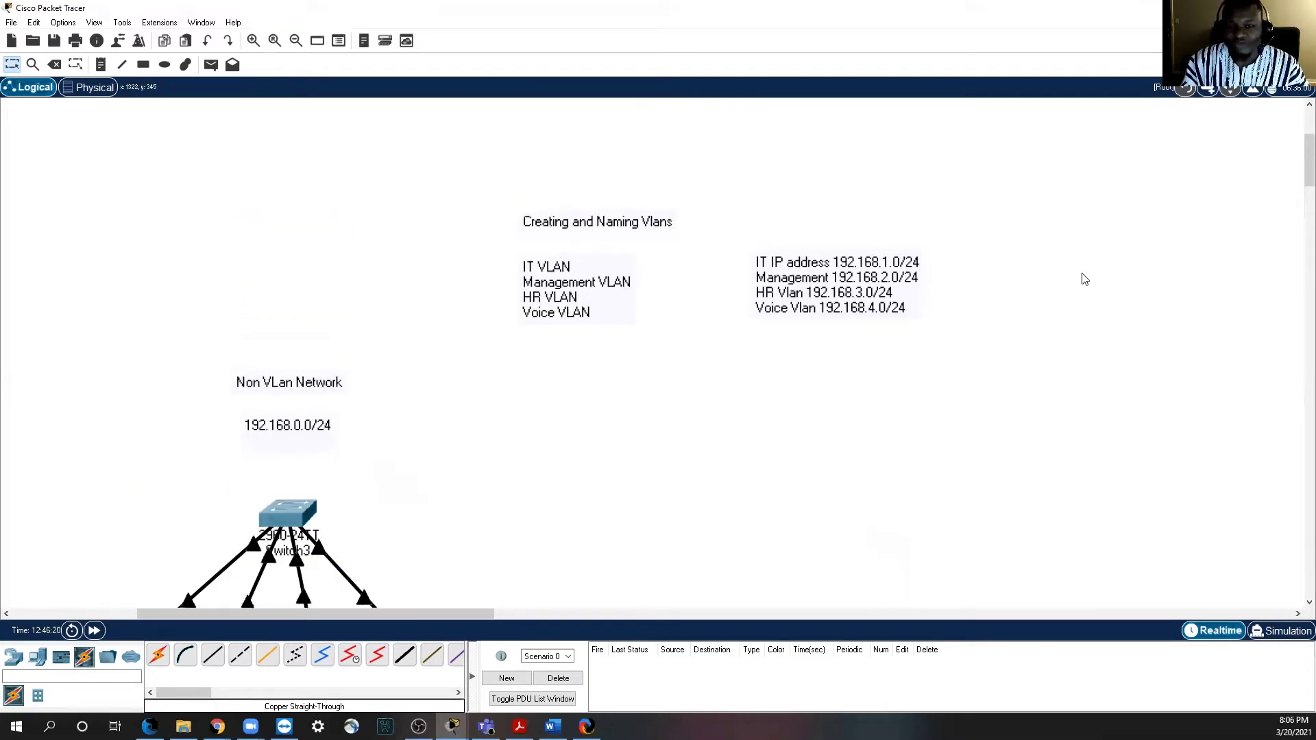
scroll(1062, 287, "down", 1)
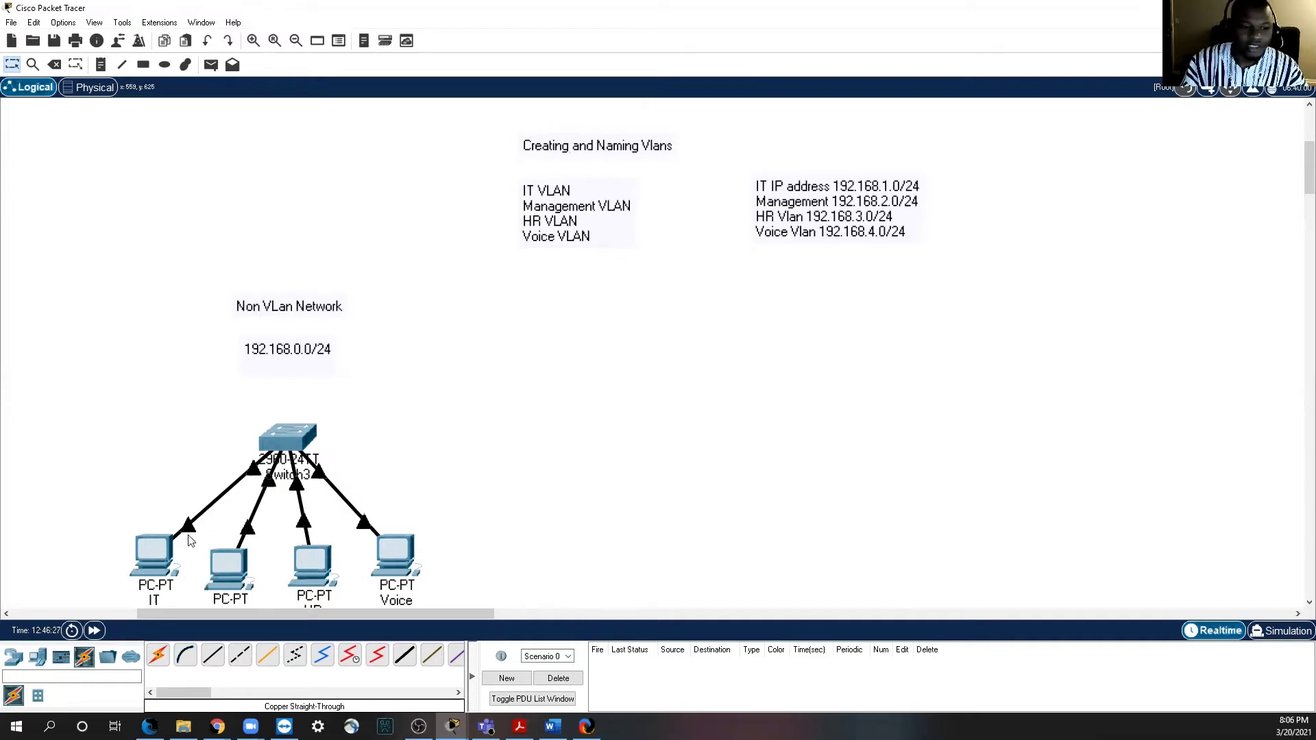
scroll(174, 556, "down", 1)
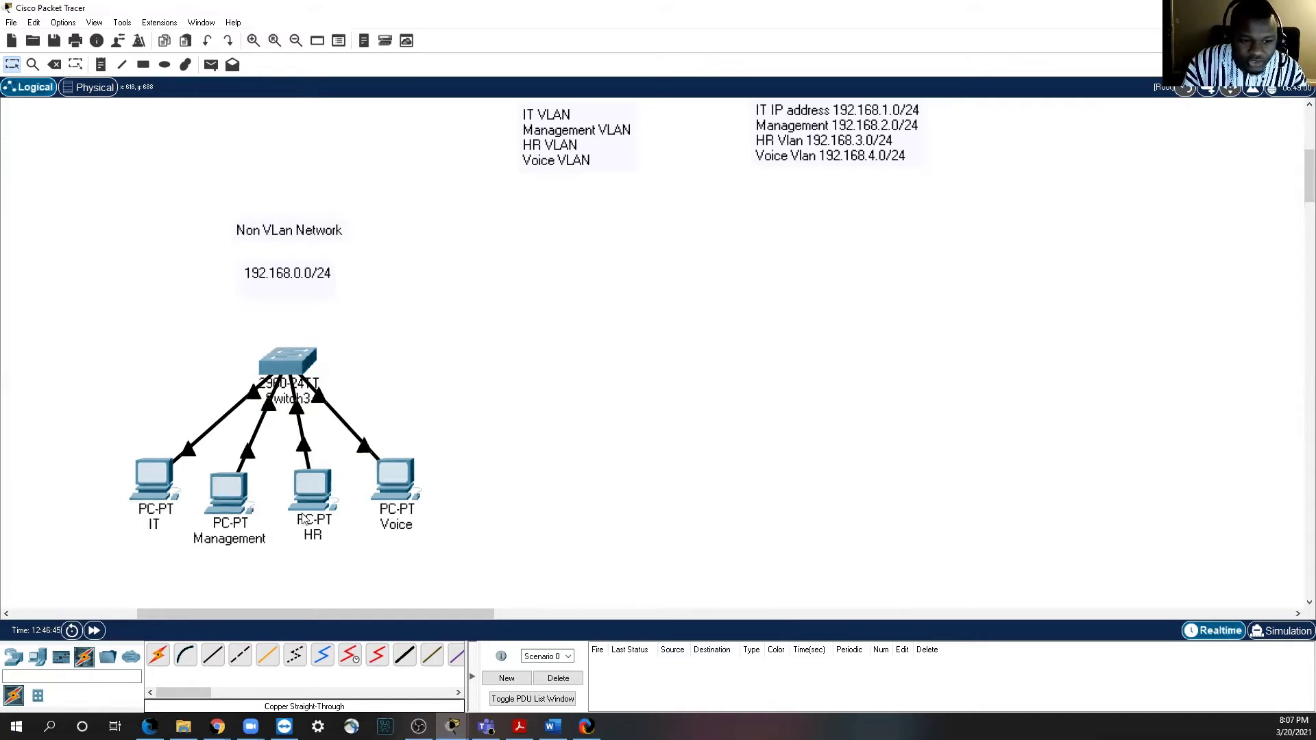
mouse_move(272, 361)
left_mouse_down()
mouse_move(262, 342)
mouse_move(291, 341)
mouse_move(264, 351)
mouse_move(272, 364)
left_mouse_up()
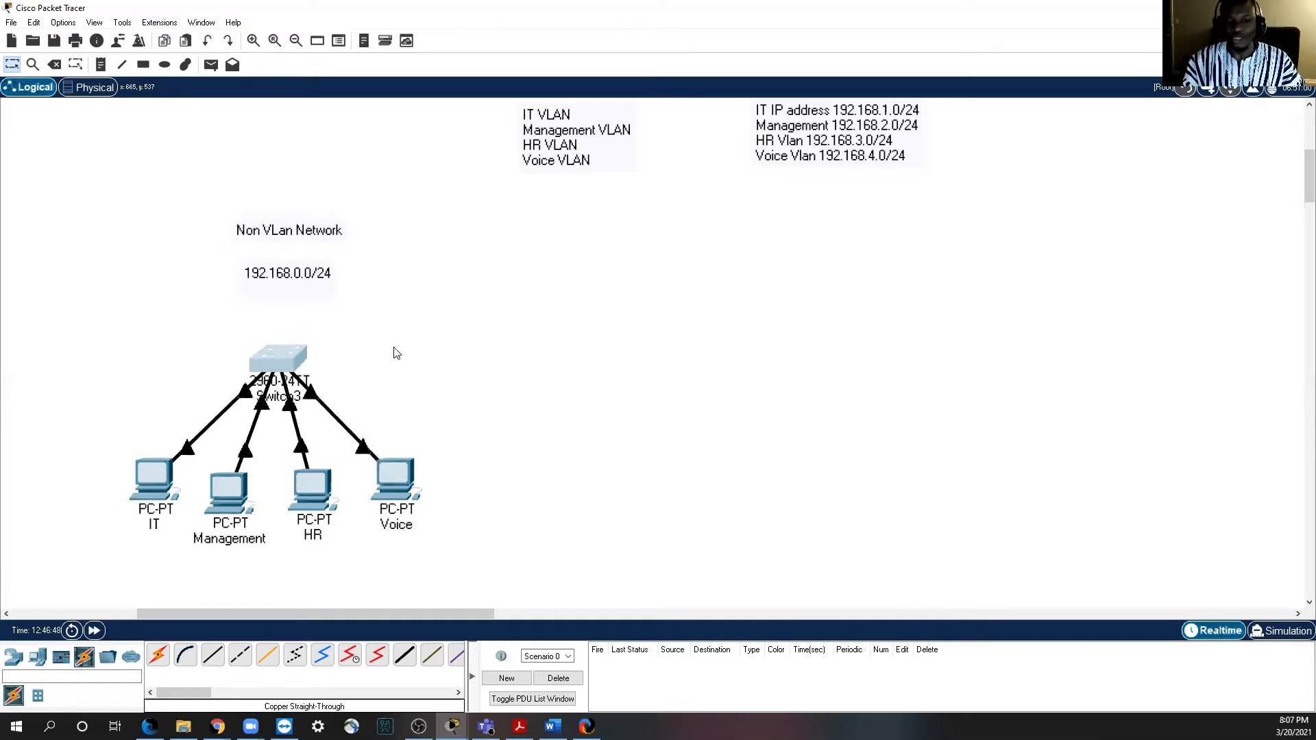
Step: Place a second 2960 switch beside the non-VLAN network, below the VLAN name and address notes
scroll(616, 391, "up", 2)
scroll(622, 368, "down", 2)
scroll(619, 352, "up", 1)
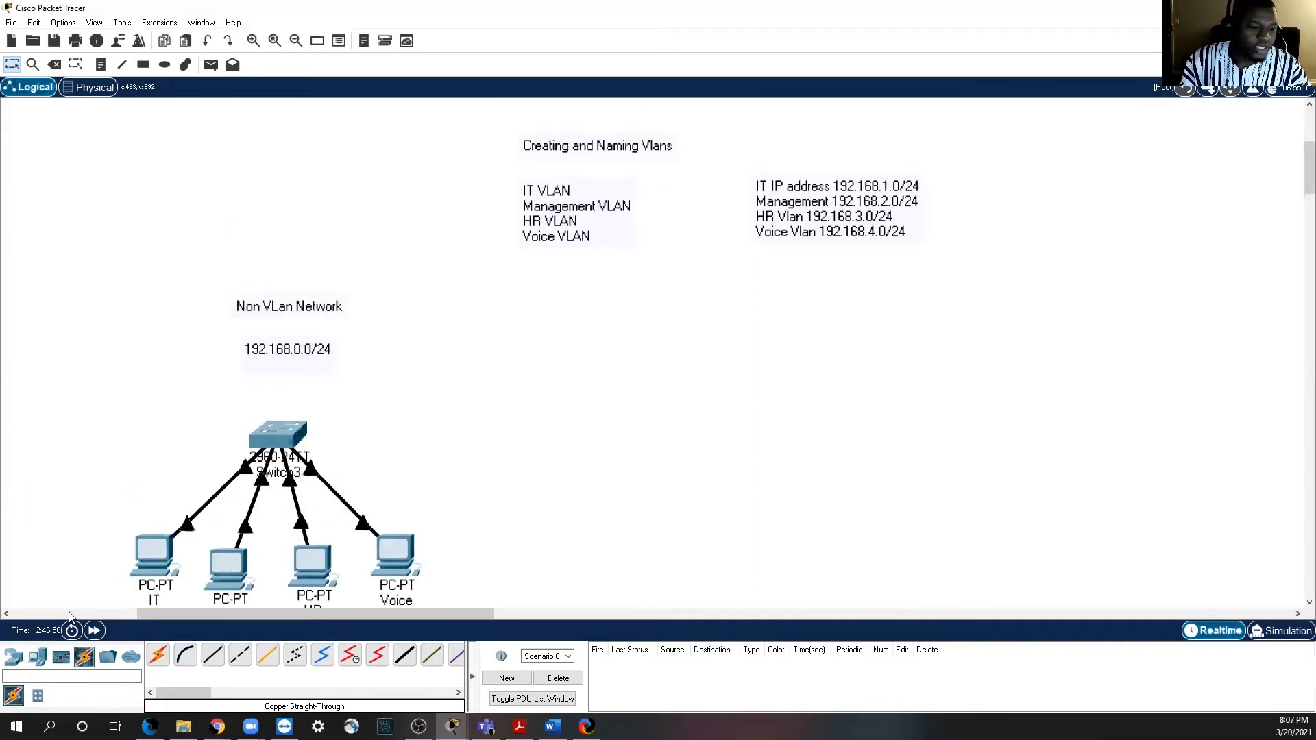
left_click(14, 658)
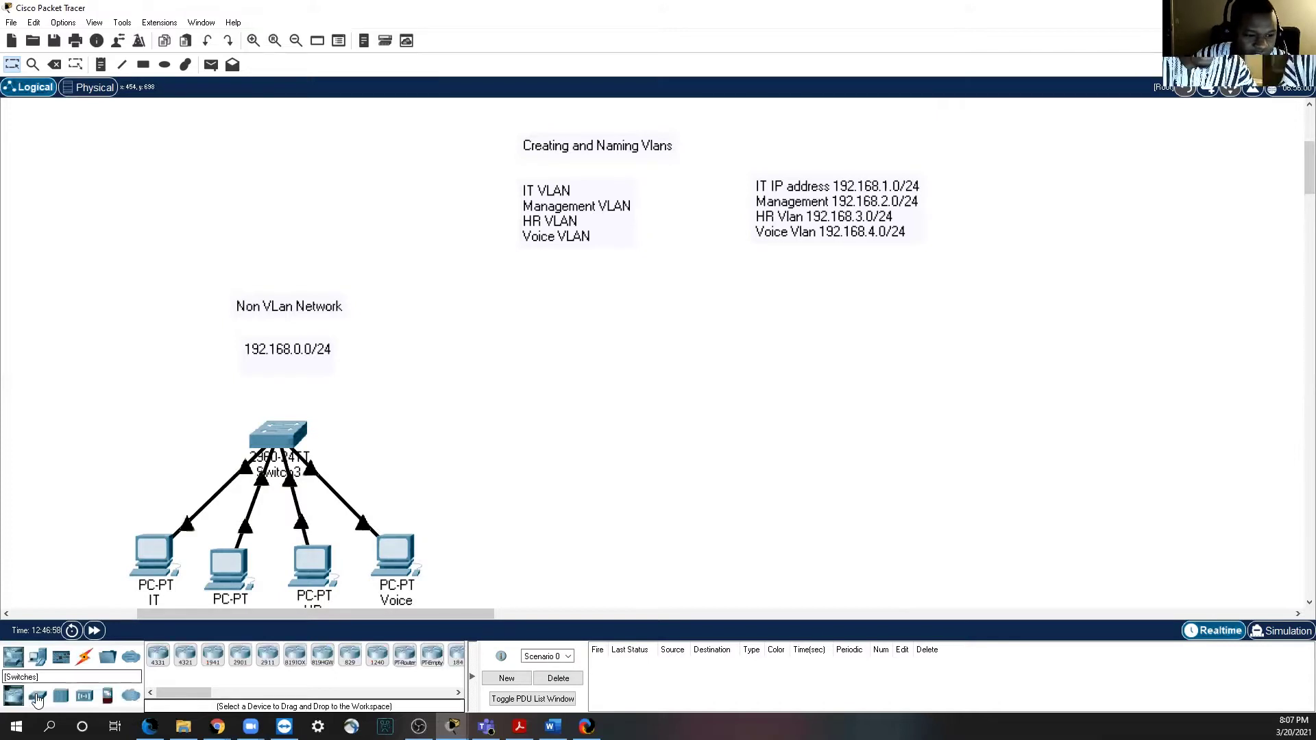
left_click(37, 697)
left_click(158, 662)
left_click(631, 413)
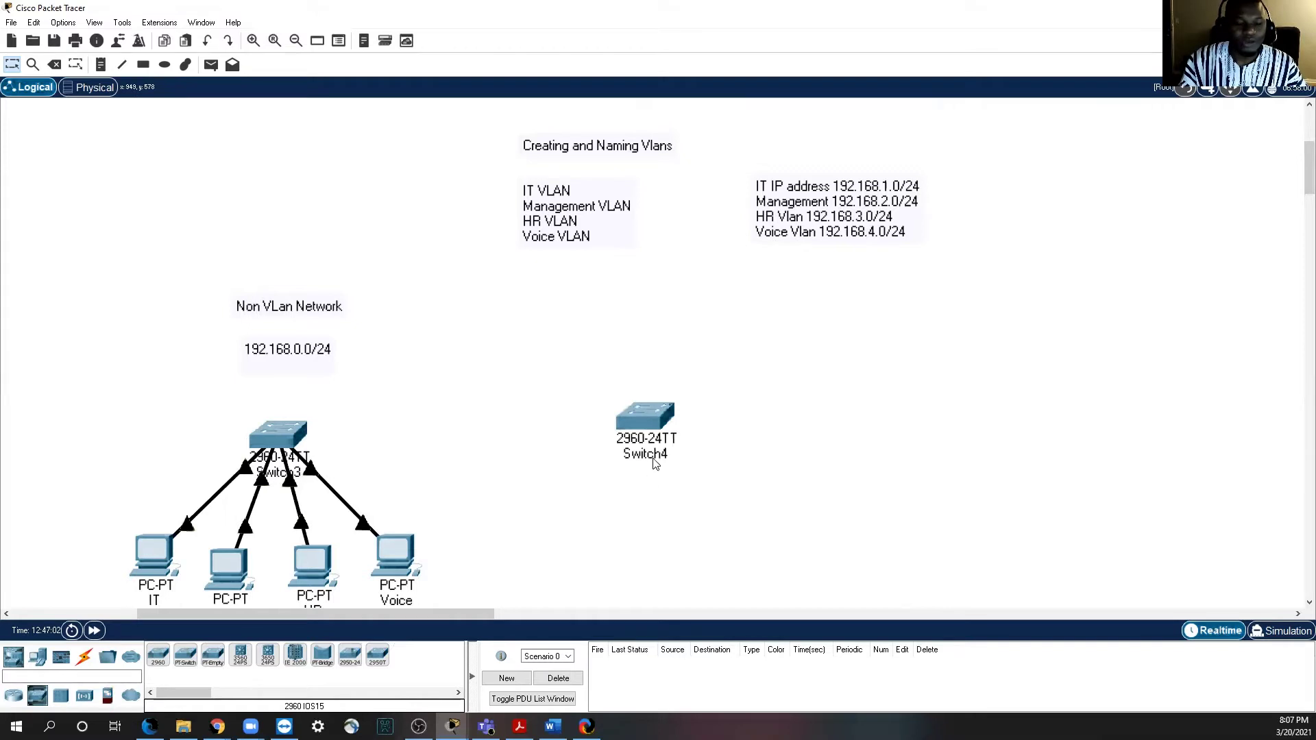
scroll(377, 307, "down", 3)
left_click(158, 661)
left_click(584, 312)
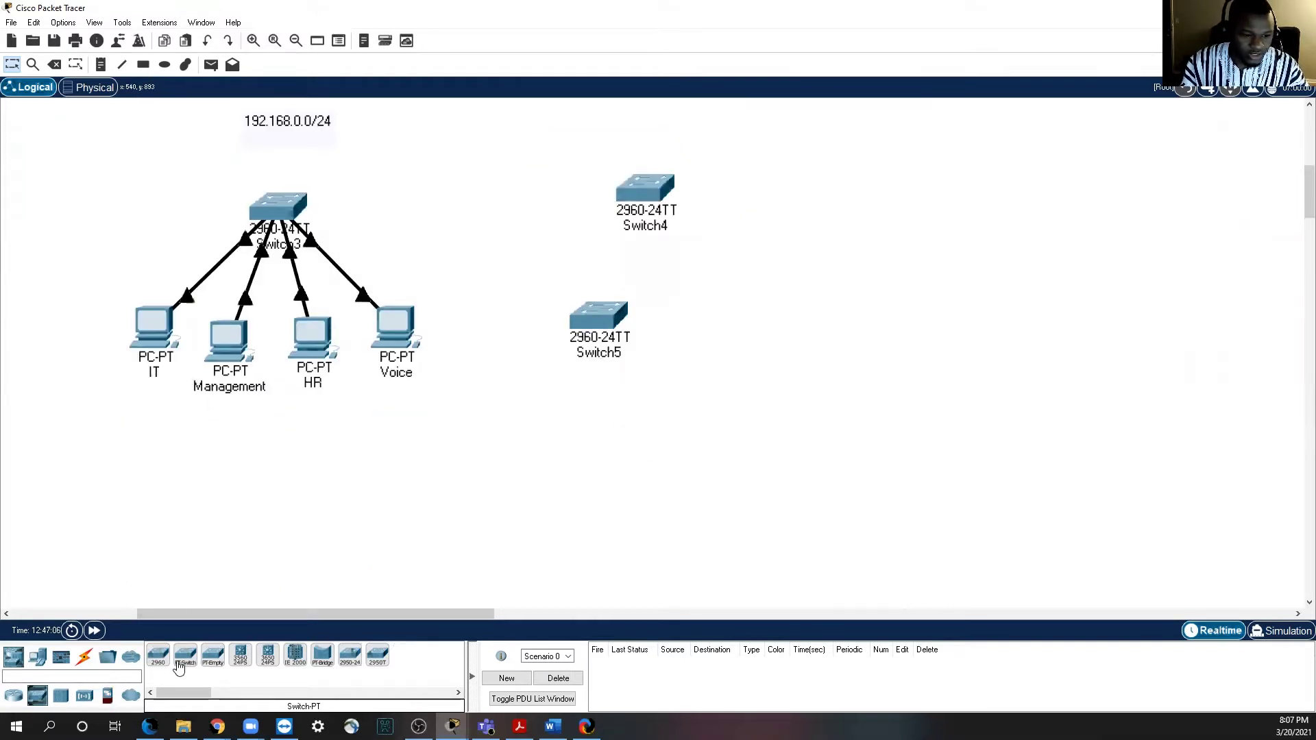
left_click(159, 659)
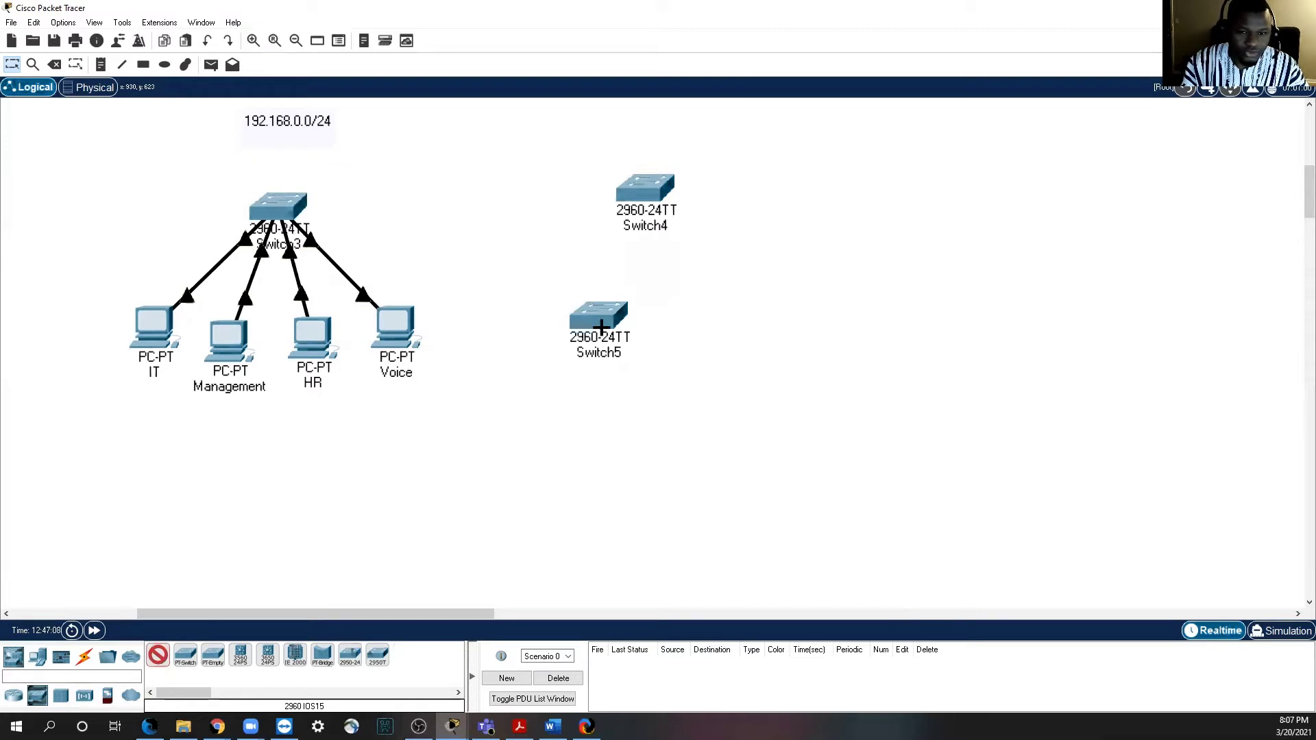
left_click(53, 65)
left_click(574, 317)
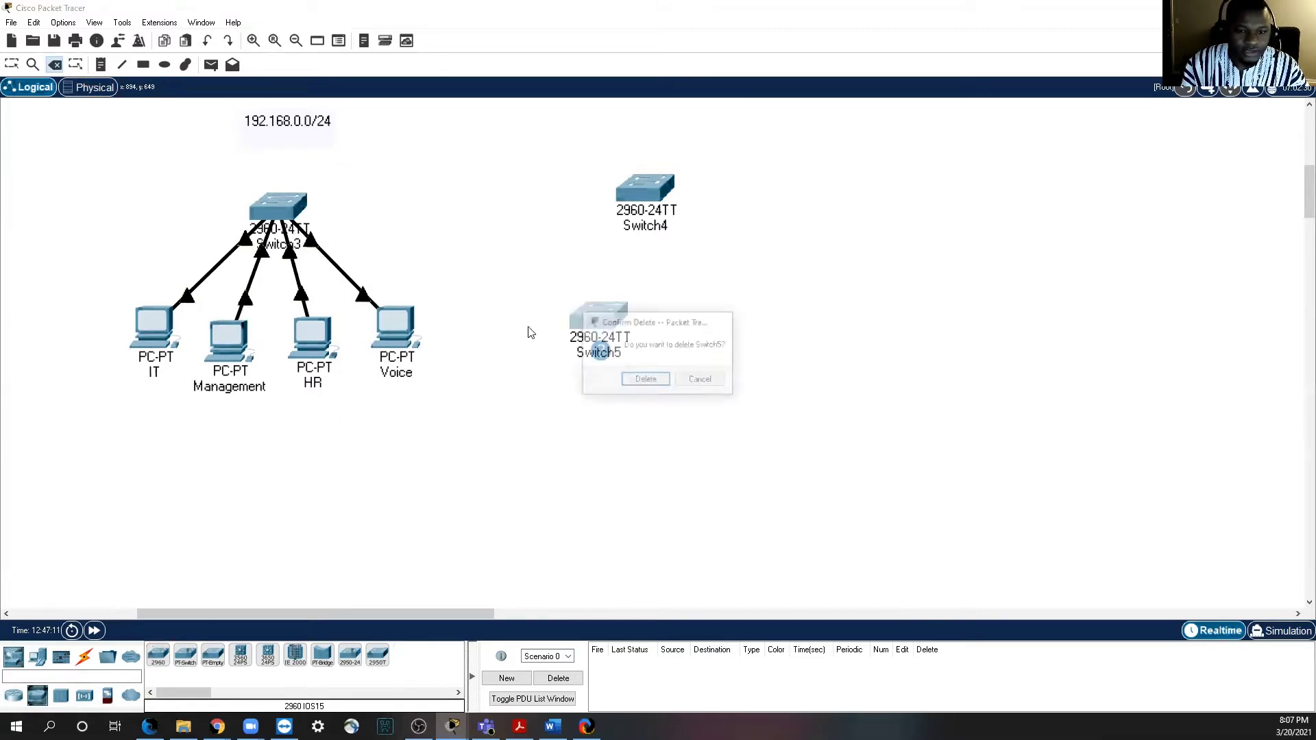
left_click(646, 381)
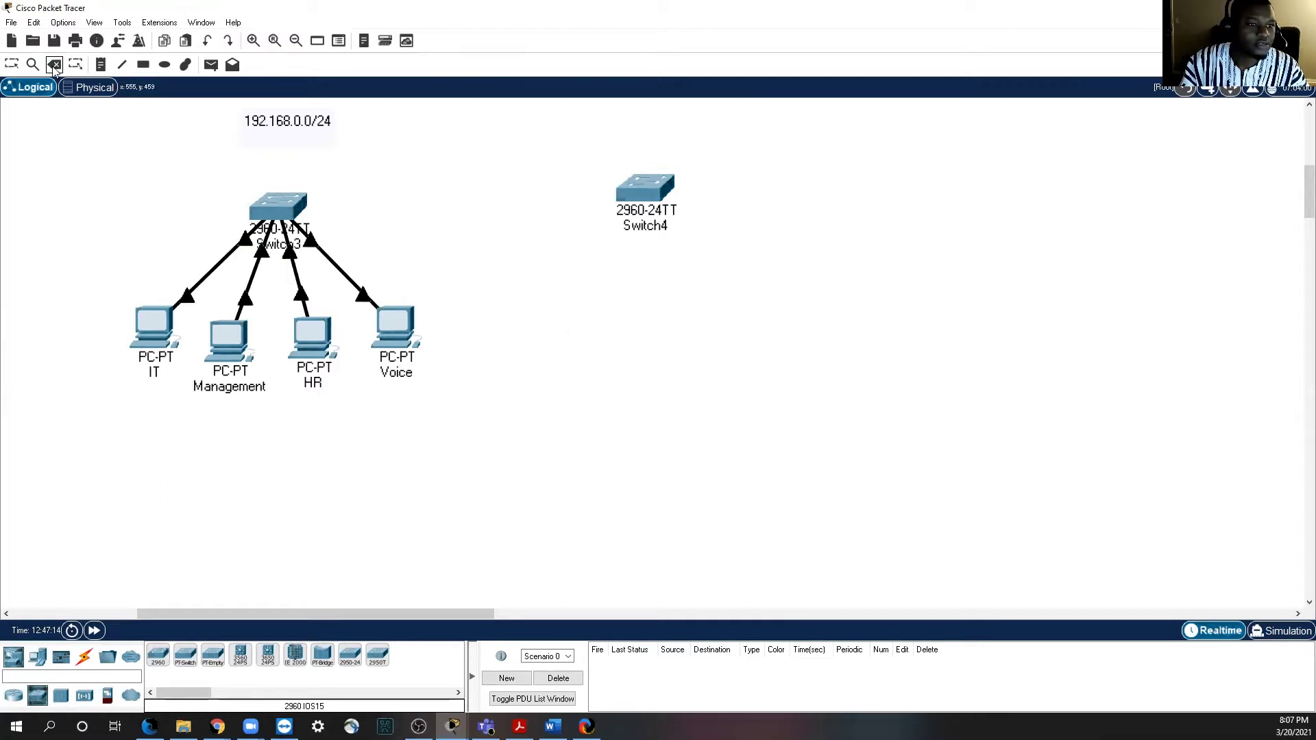
left_click(11, 65)
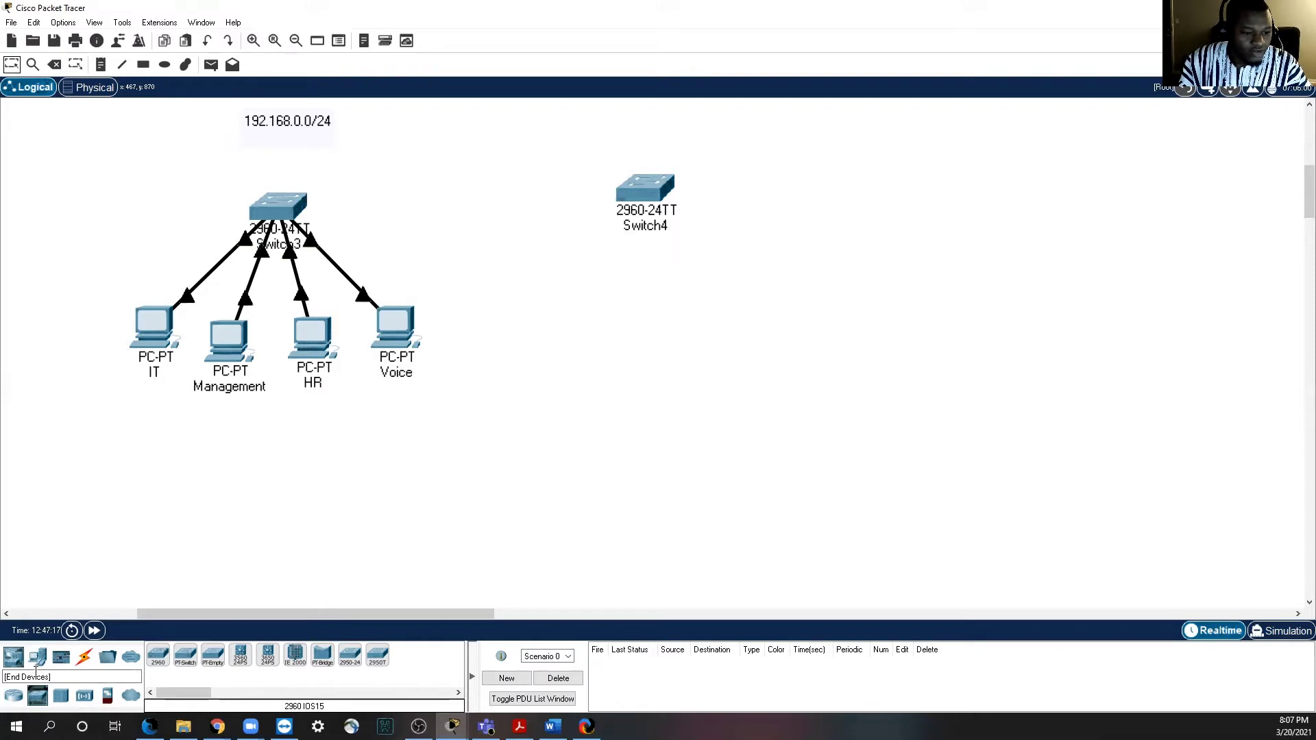
Step: Place four PCs in a row below the new 2960 switch
left_click(38, 660)
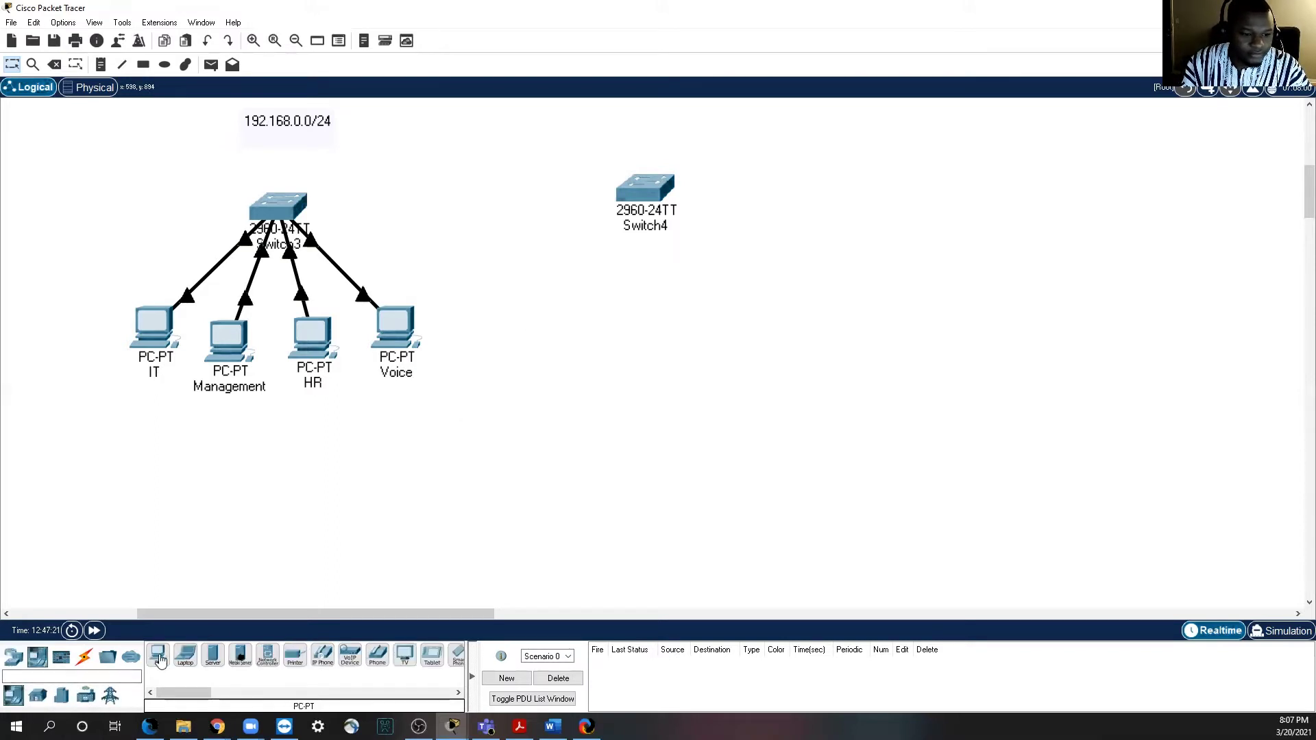
left_click(158, 656)
left_click(516, 374)
left_click(158, 656)
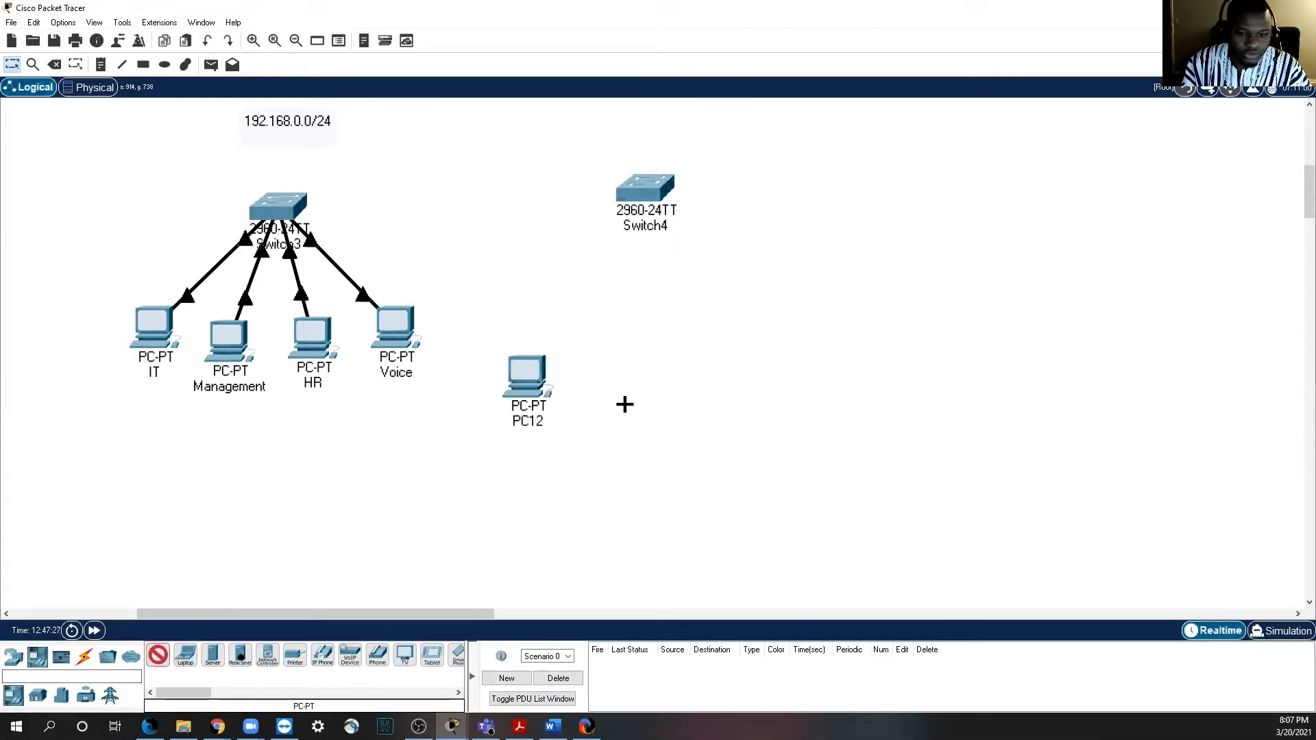
left_click(641, 381)
left_click(157, 656)
left_click(764, 377)
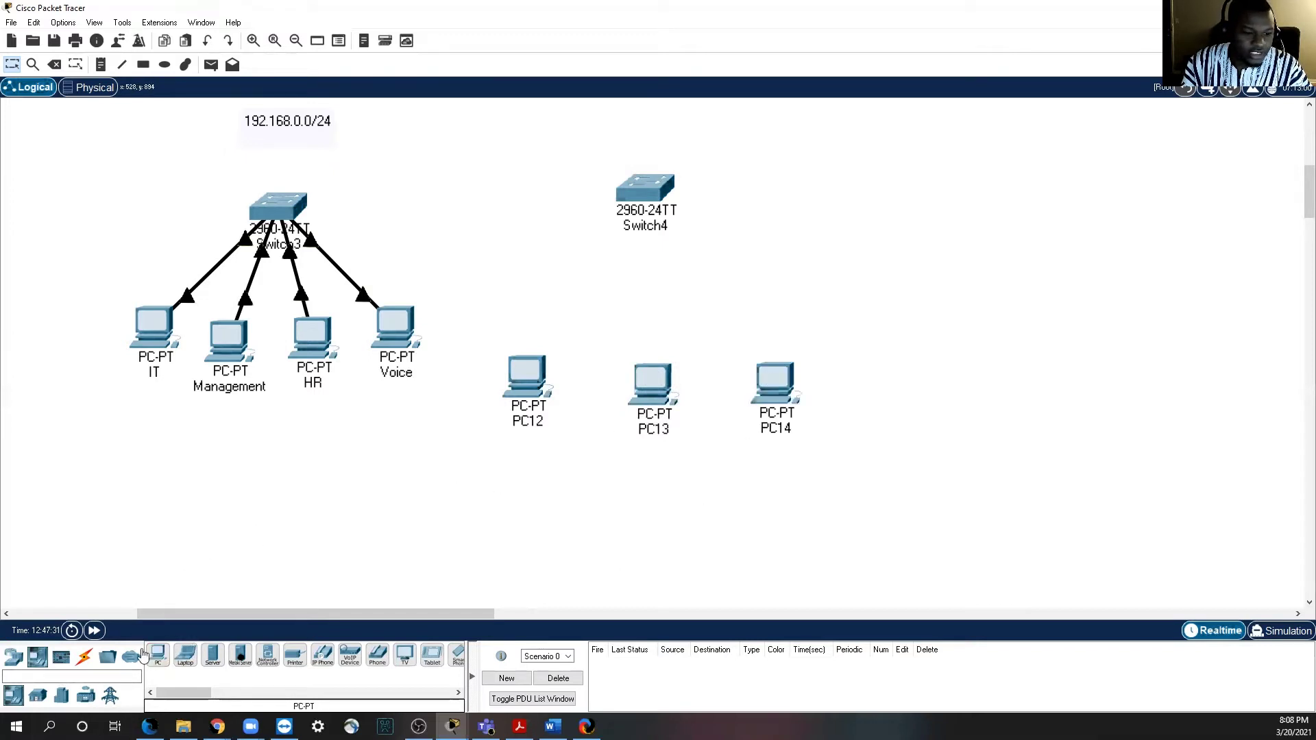
left_click(158, 656)
left_click(870, 355)
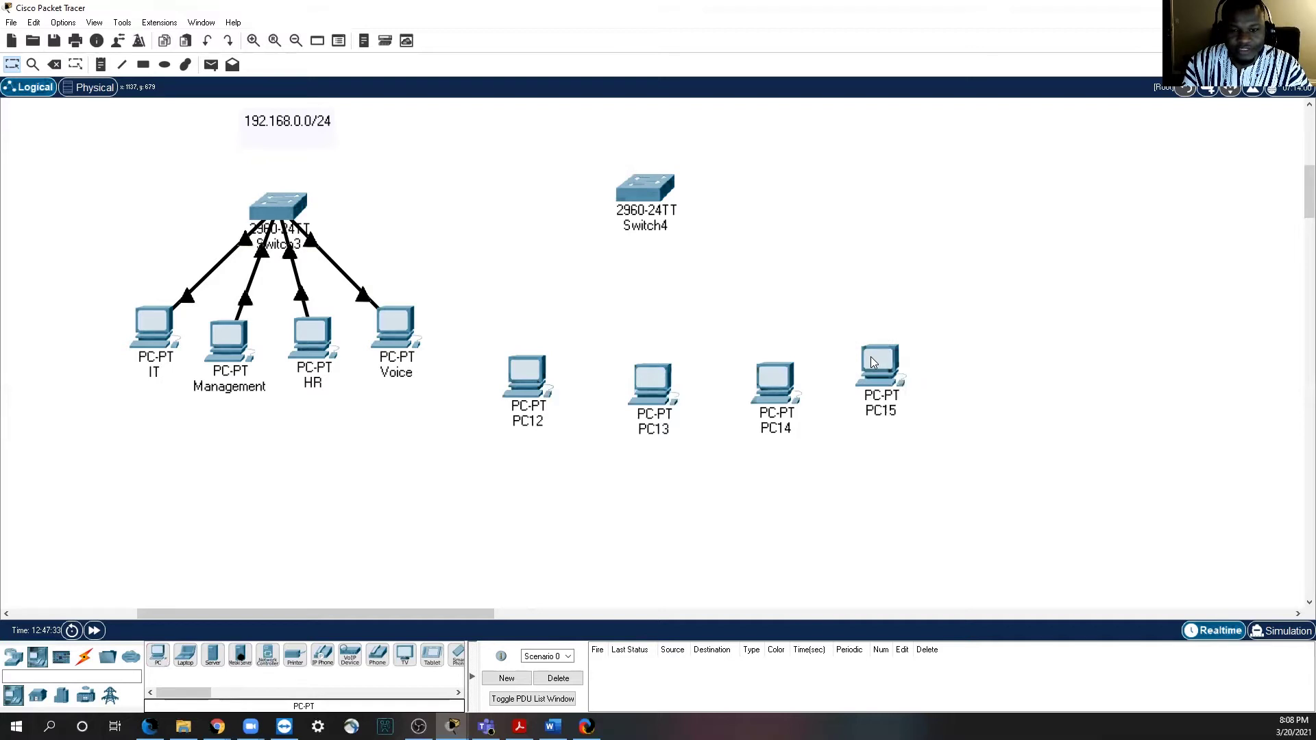
Step: Try to rename PC12 as IT
left_click(539, 422)
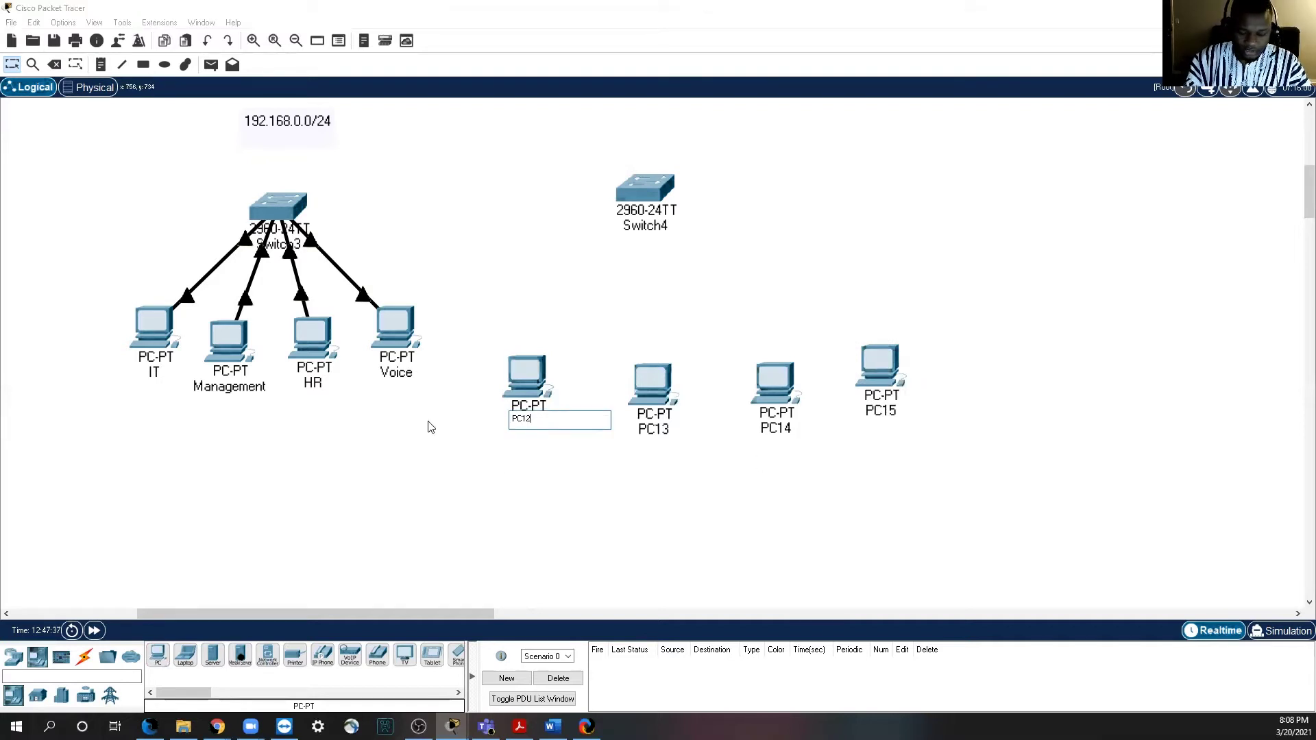
left_click_drag(540, 417, 490, 411)
type("IT")
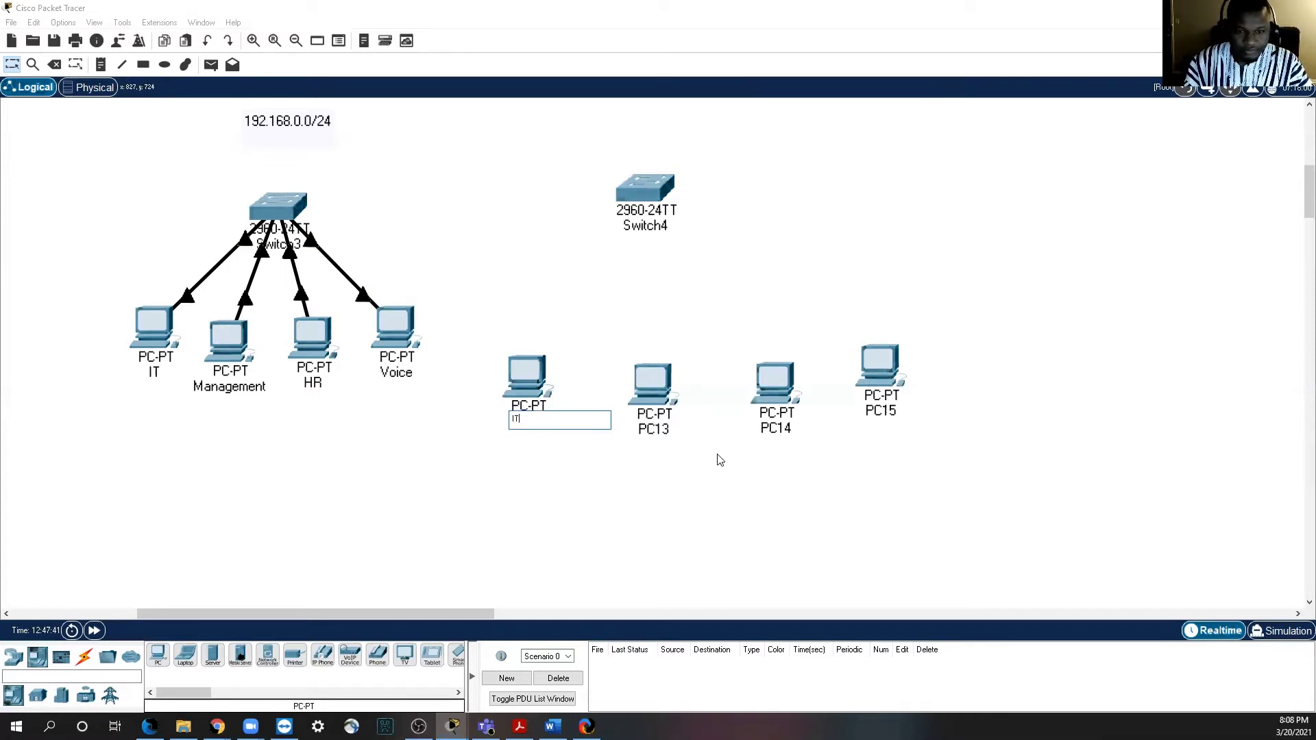
left_click(659, 434)
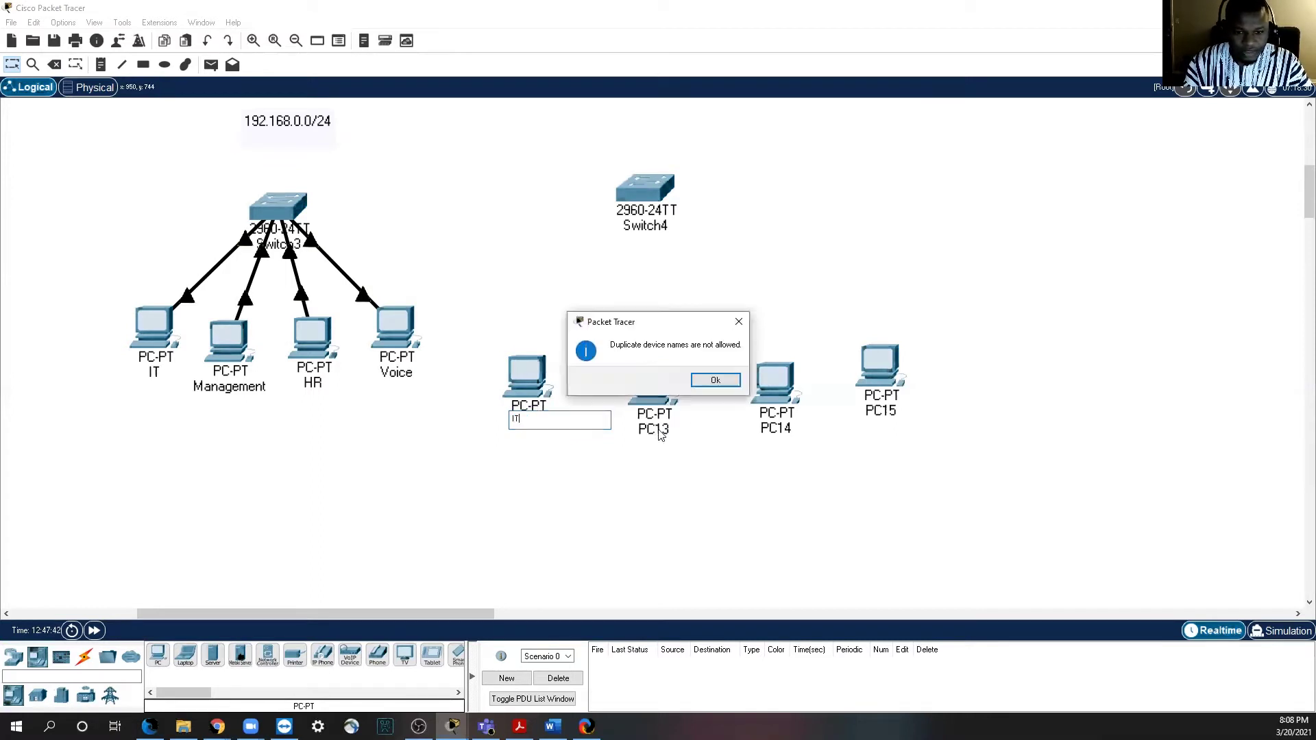
left_click(715, 382)
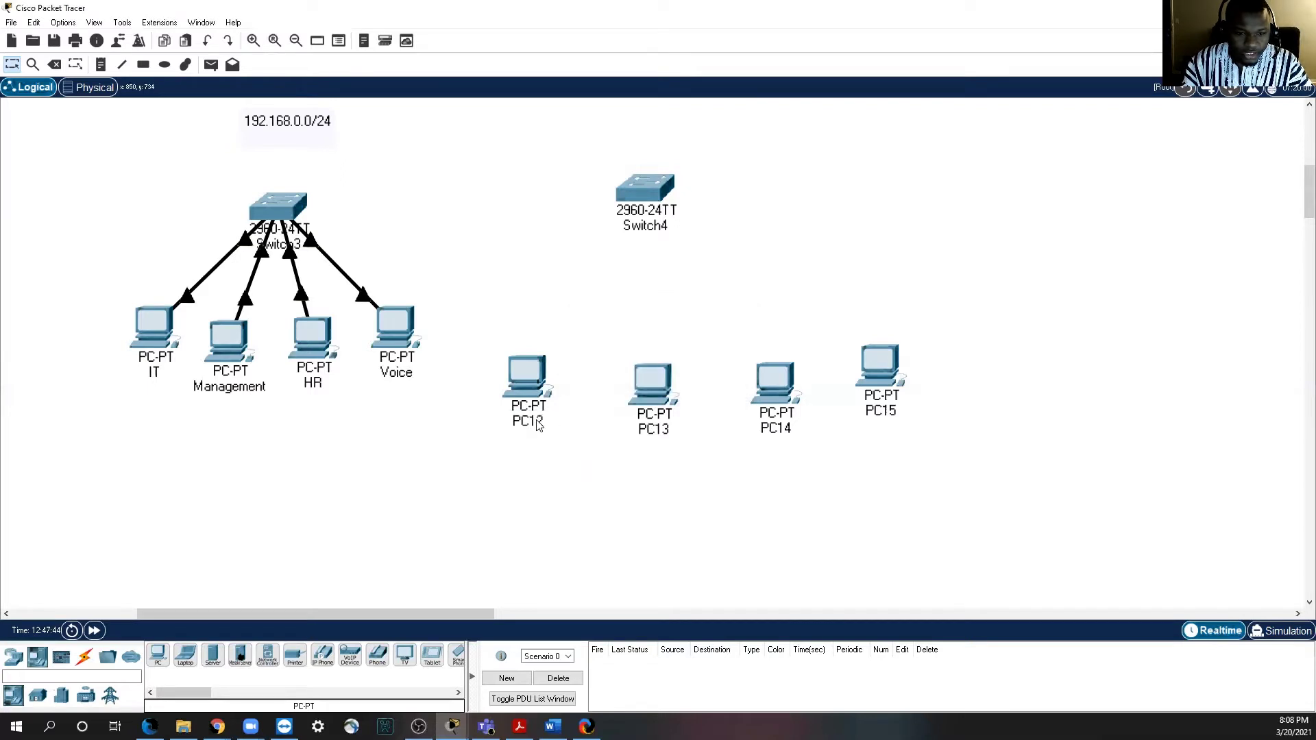
Step: Rename PC12 as IT1 and PC13 as Management 1
left_click(539, 425)
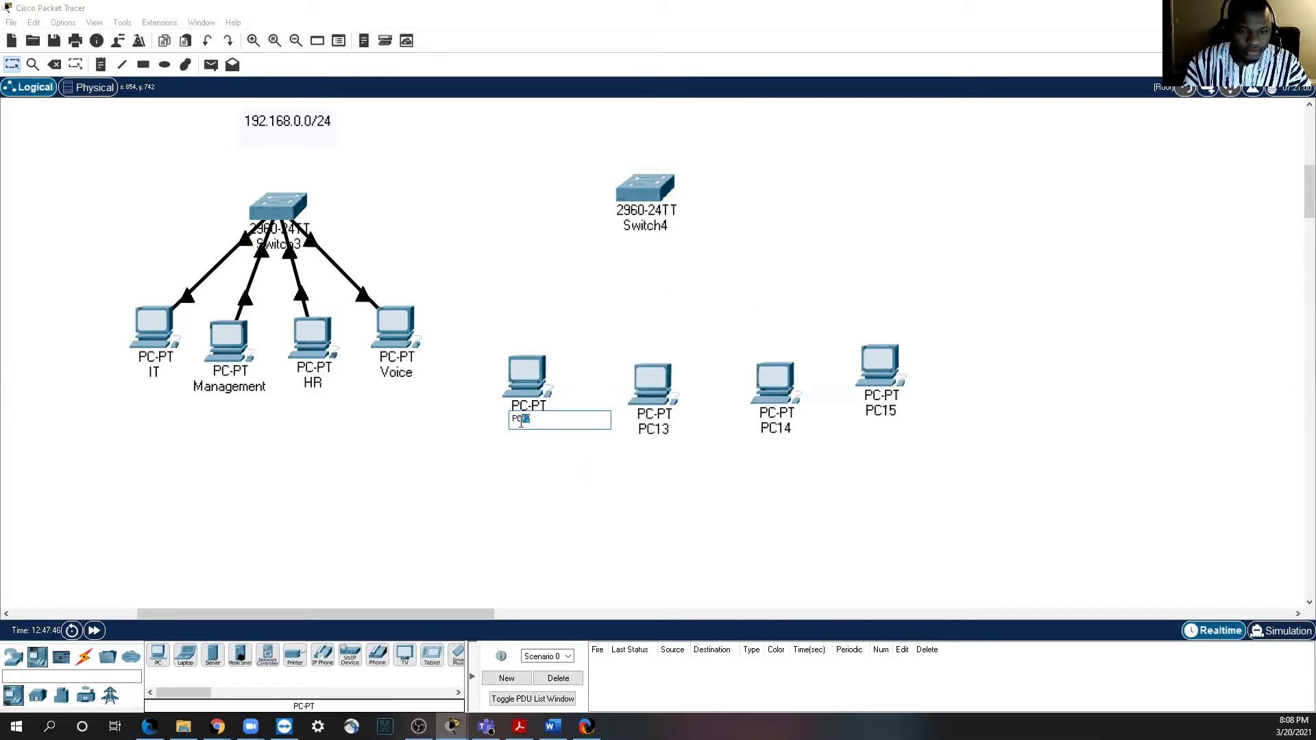
type("T1")
left_click(652, 429)
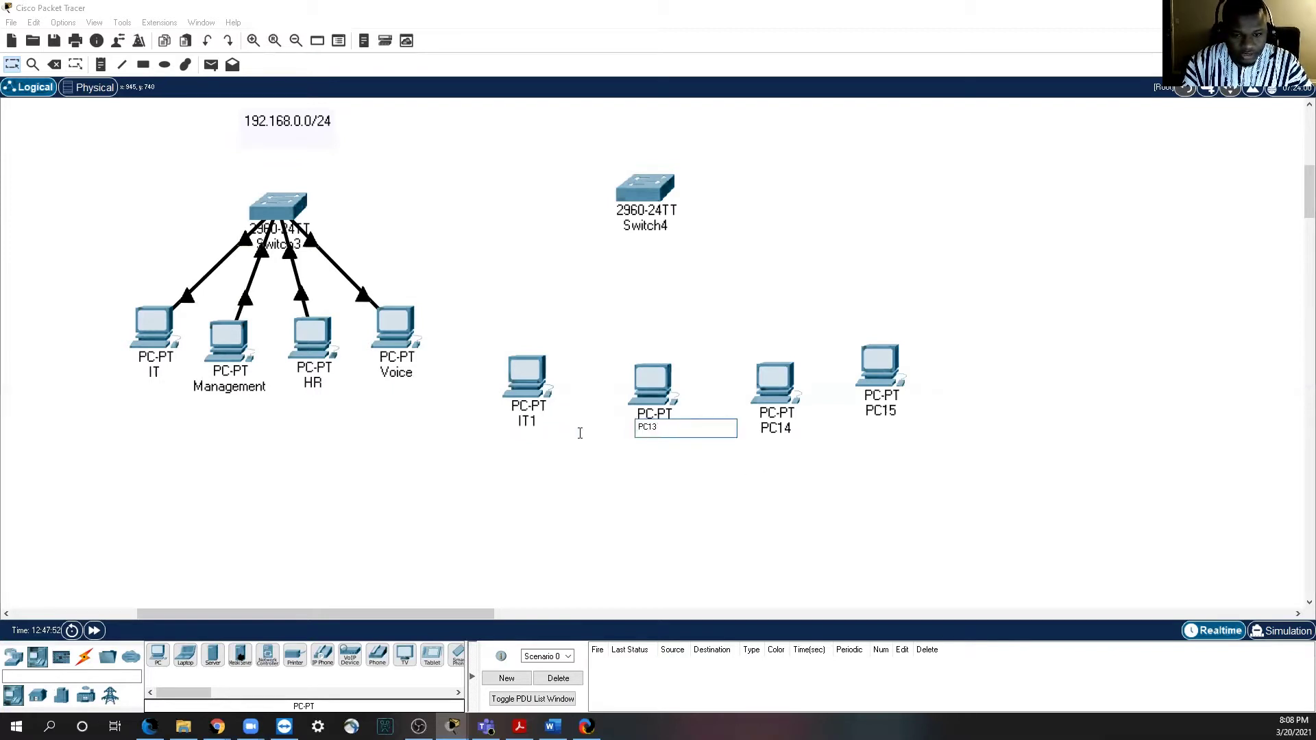
type("Management 1")
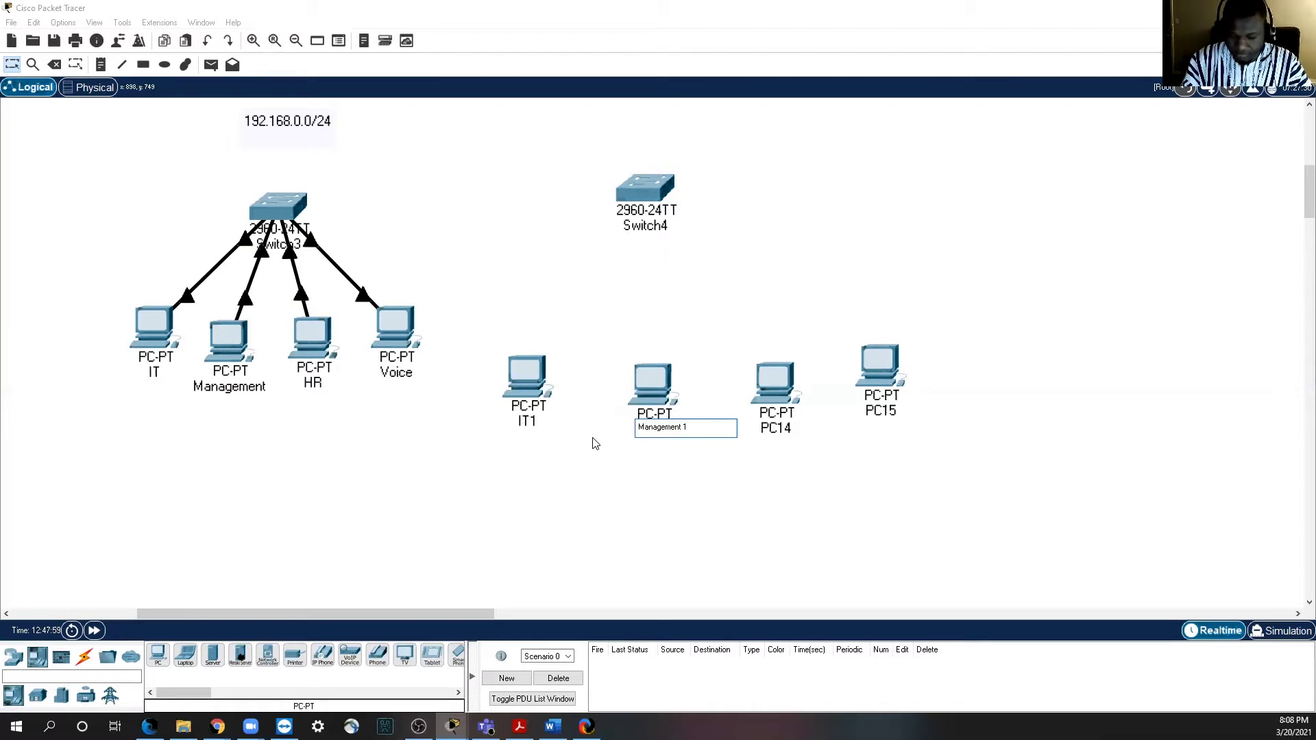
left_click(595, 445)
Step: Rename PC14 as HR 1
left_click(785, 431)
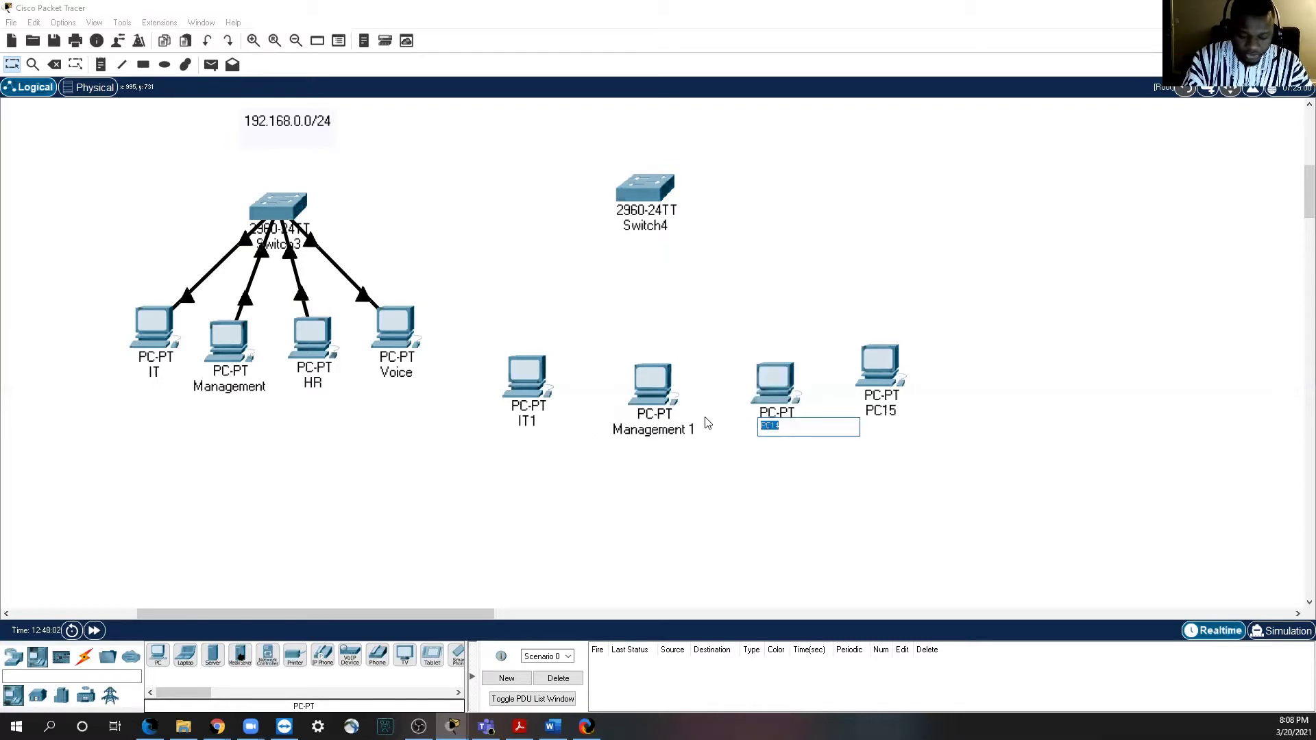
type("HR 1")
left_click(888, 398)
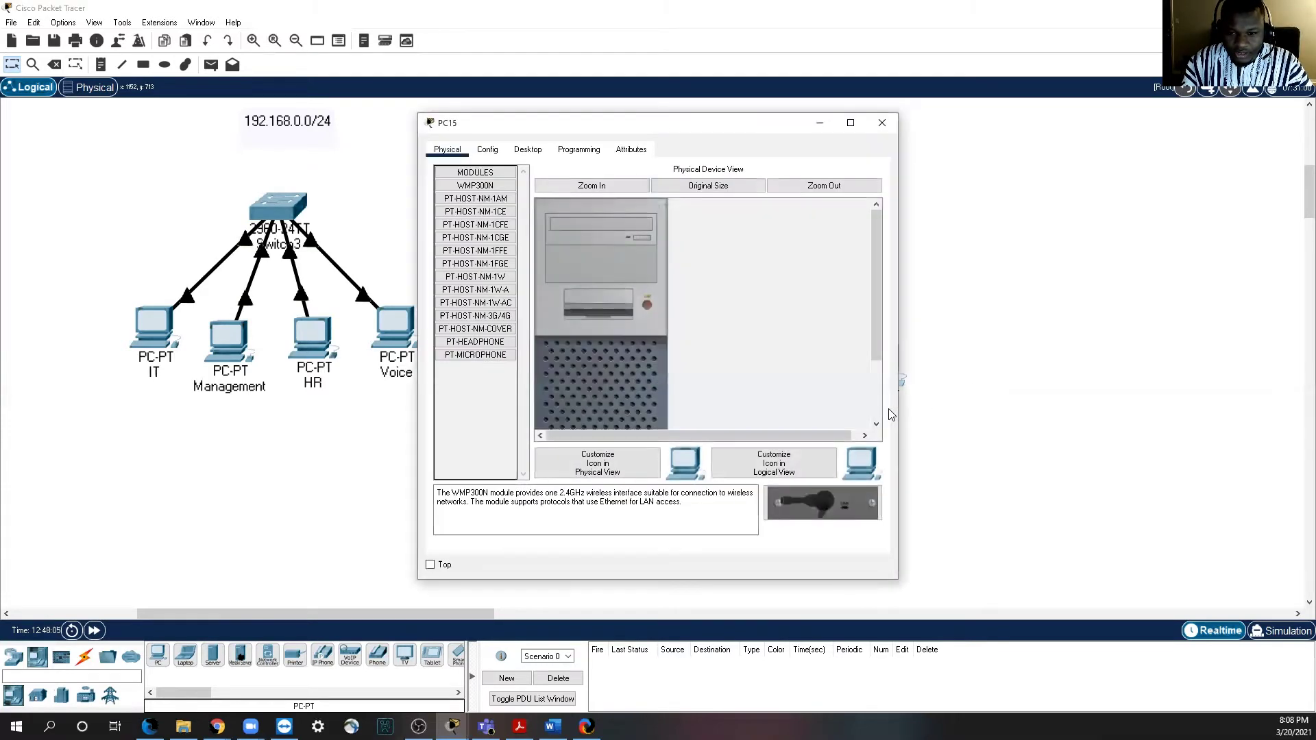
Step: Rename PC15, the last PC in the row under Switch4, as Voice1
left_click(882, 123)
left_click(893, 415)
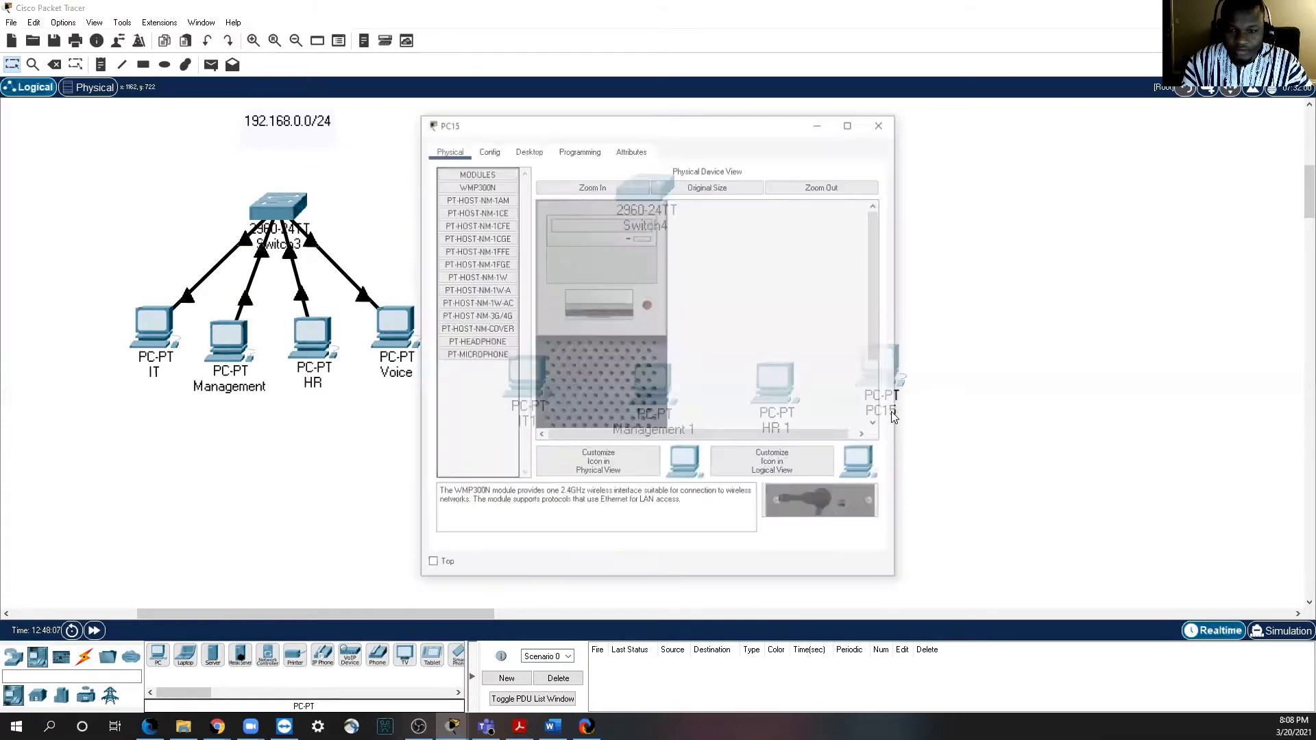
left_click(880, 125)
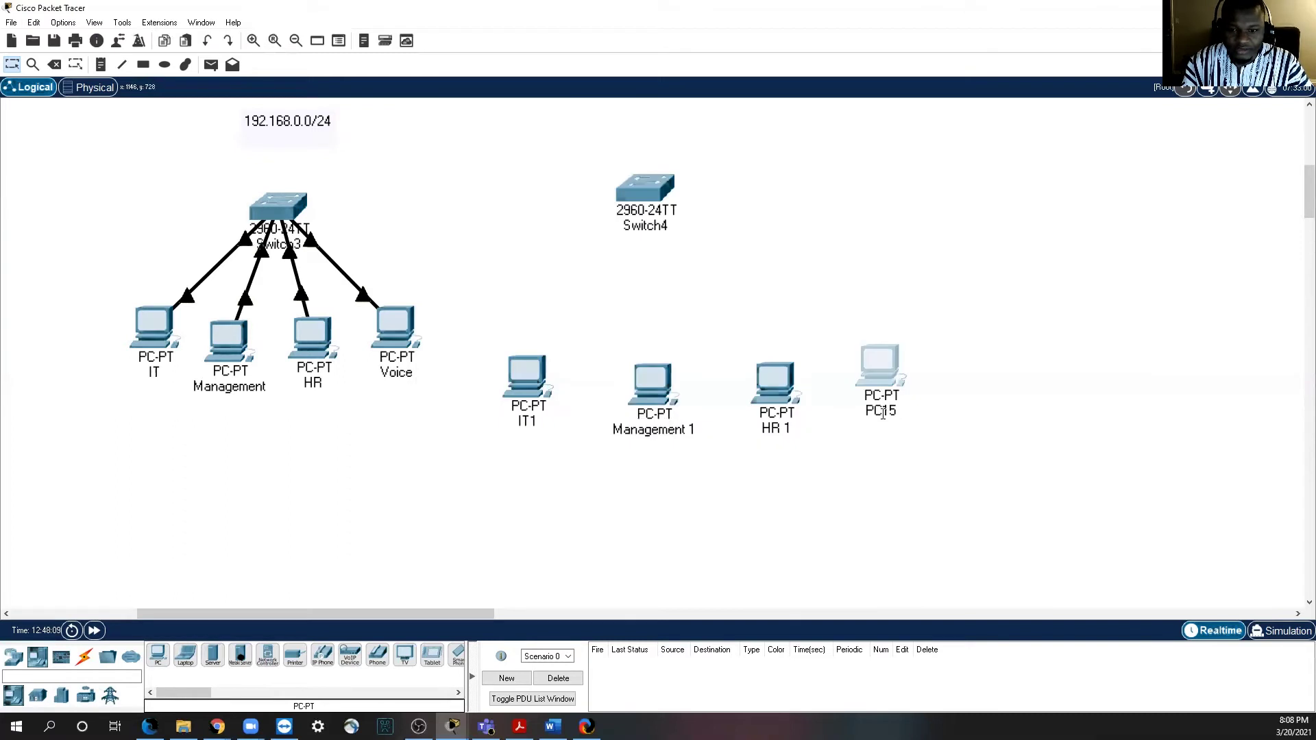
left_click(883, 413)
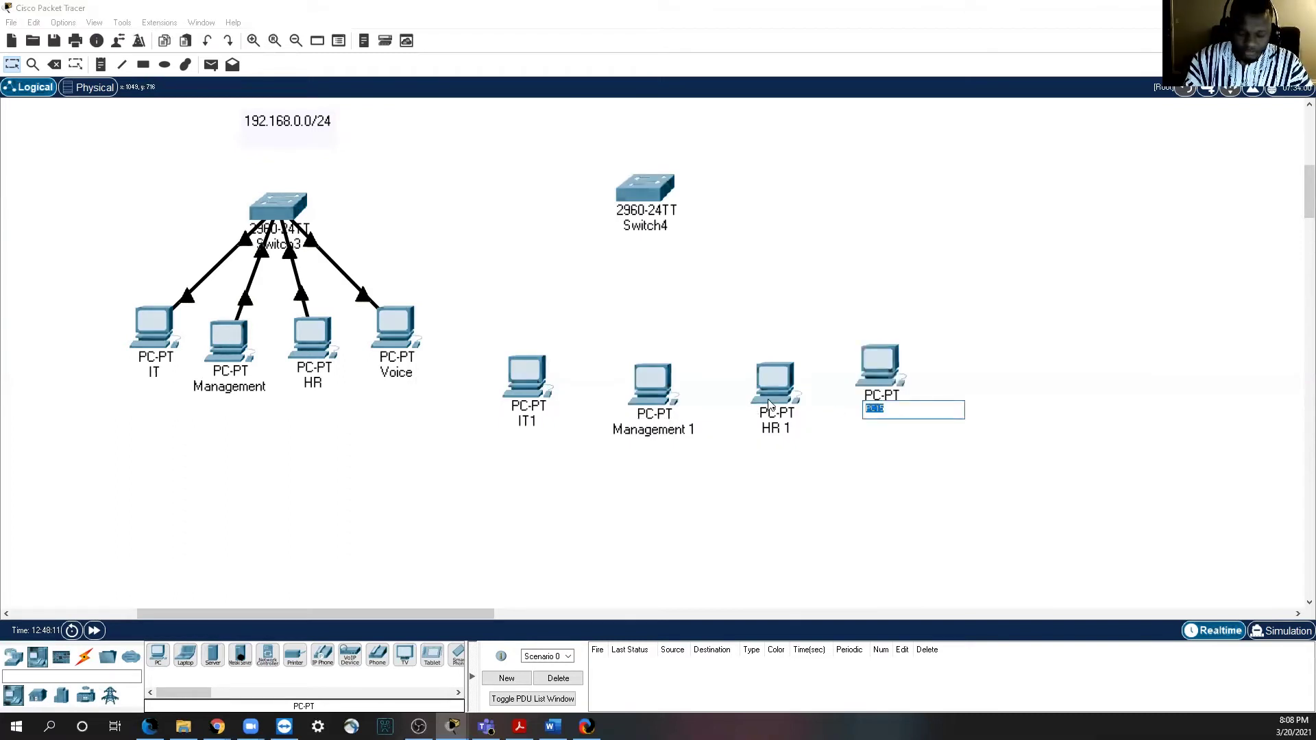
type("Voice1")
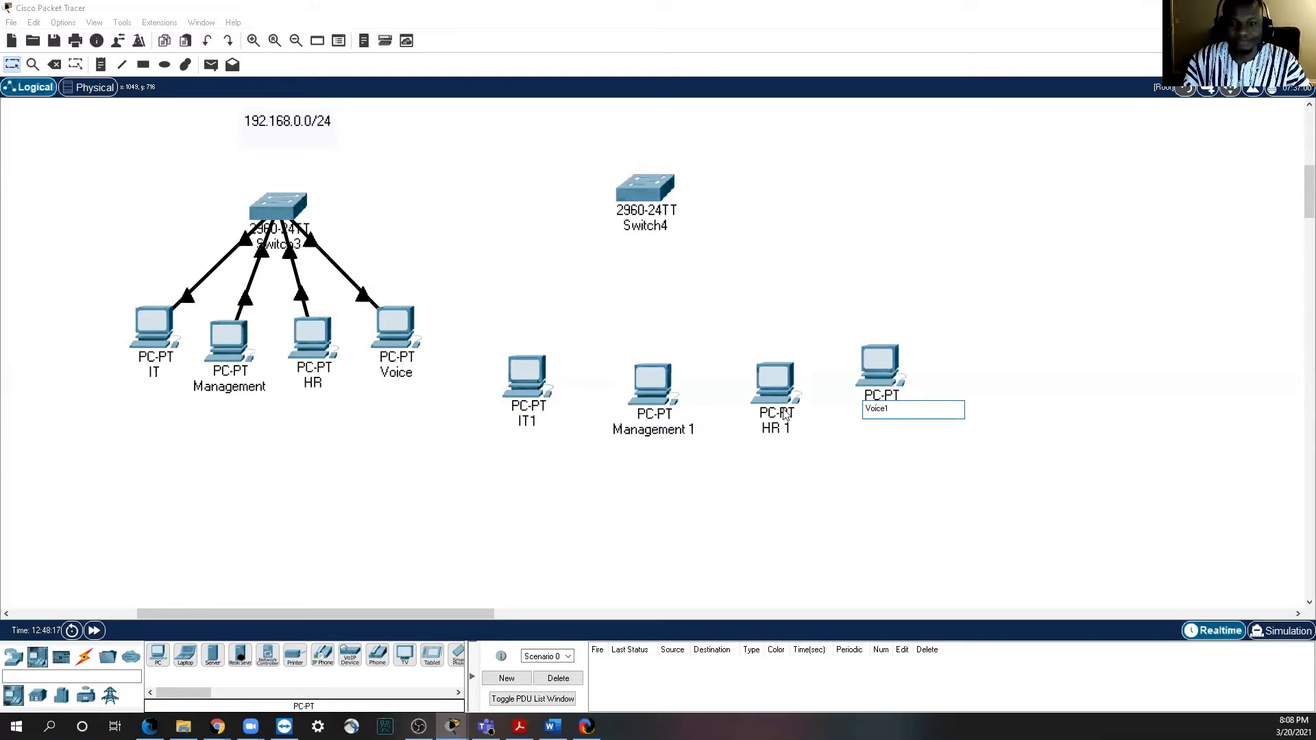
left_click(981, 287)
Step: Centre Switch4 above its four PCs and connect IT1's FastEthernet0 to the switch's FastEthernet0/1 with a copper straight-through cable
left_click_drag(632, 171, 697, 201)
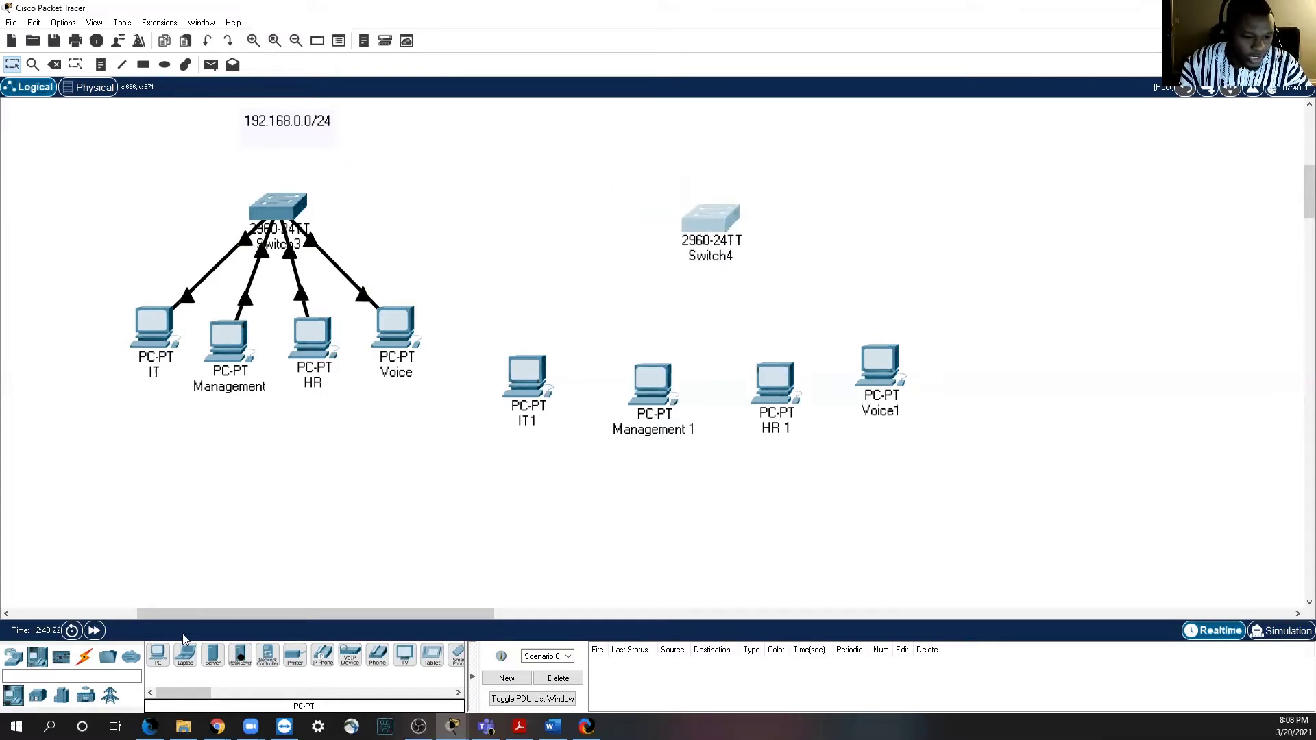
left_click(84, 656)
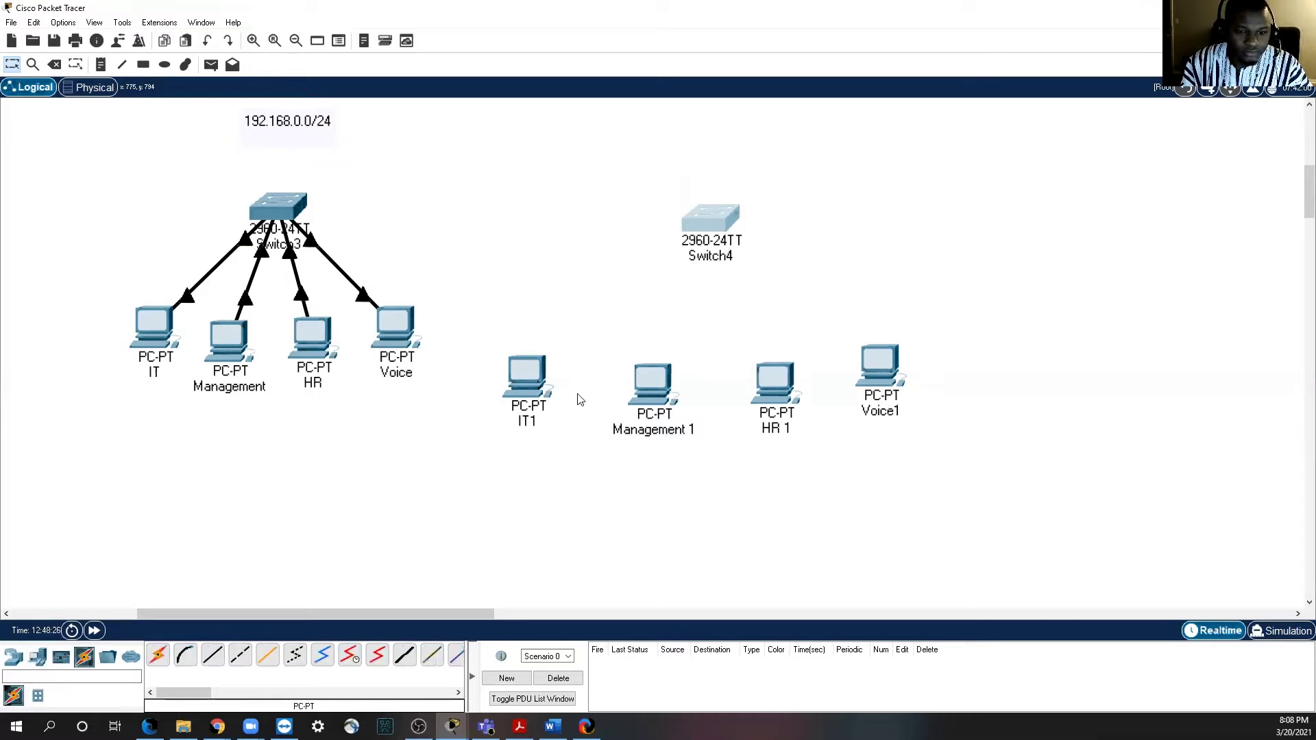
left_click(214, 656)
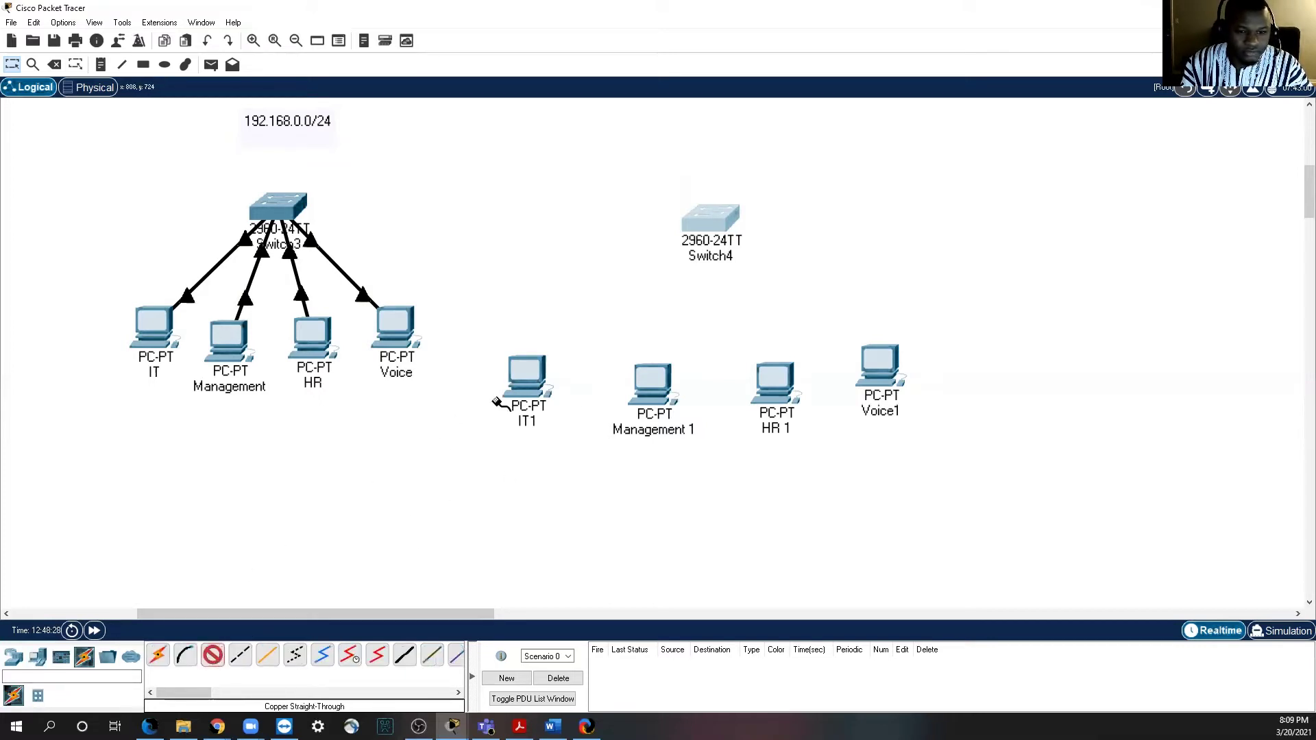
left_click(543, 381)
left_click(579, 436)
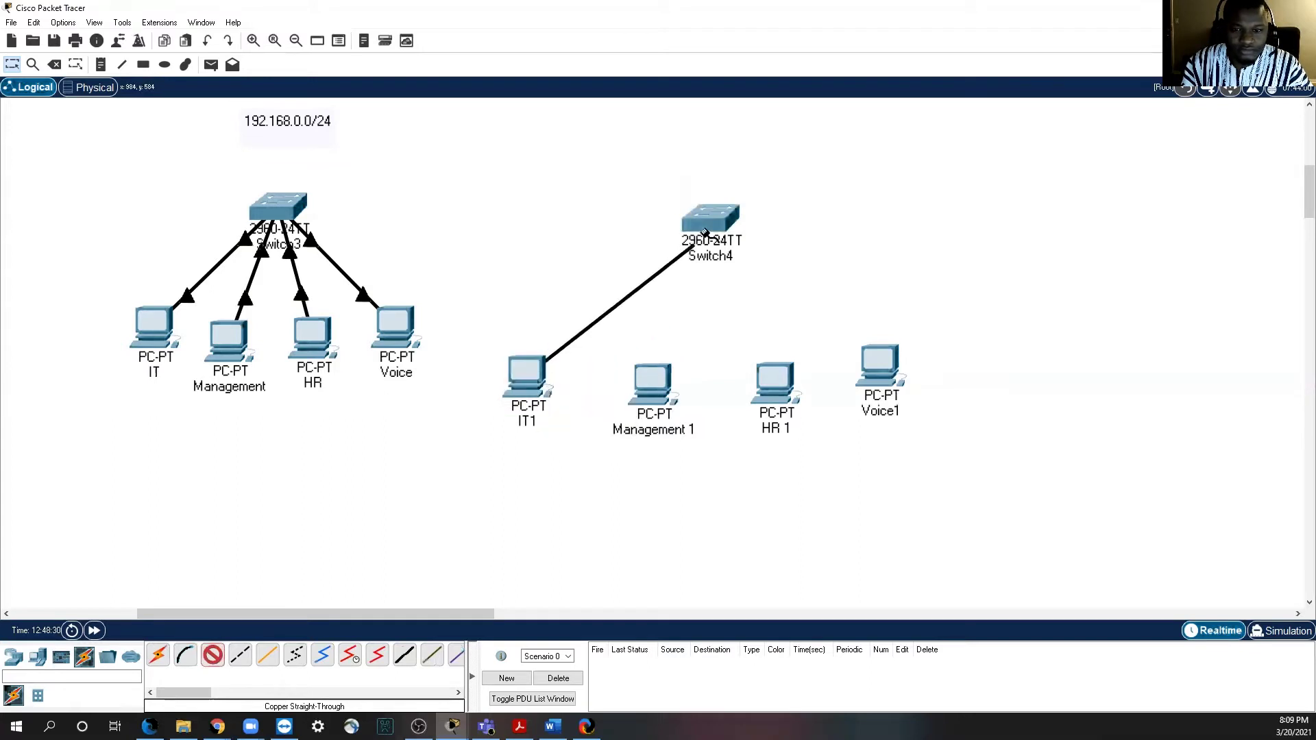
left_click(710, 227)
left_click(747, 252)
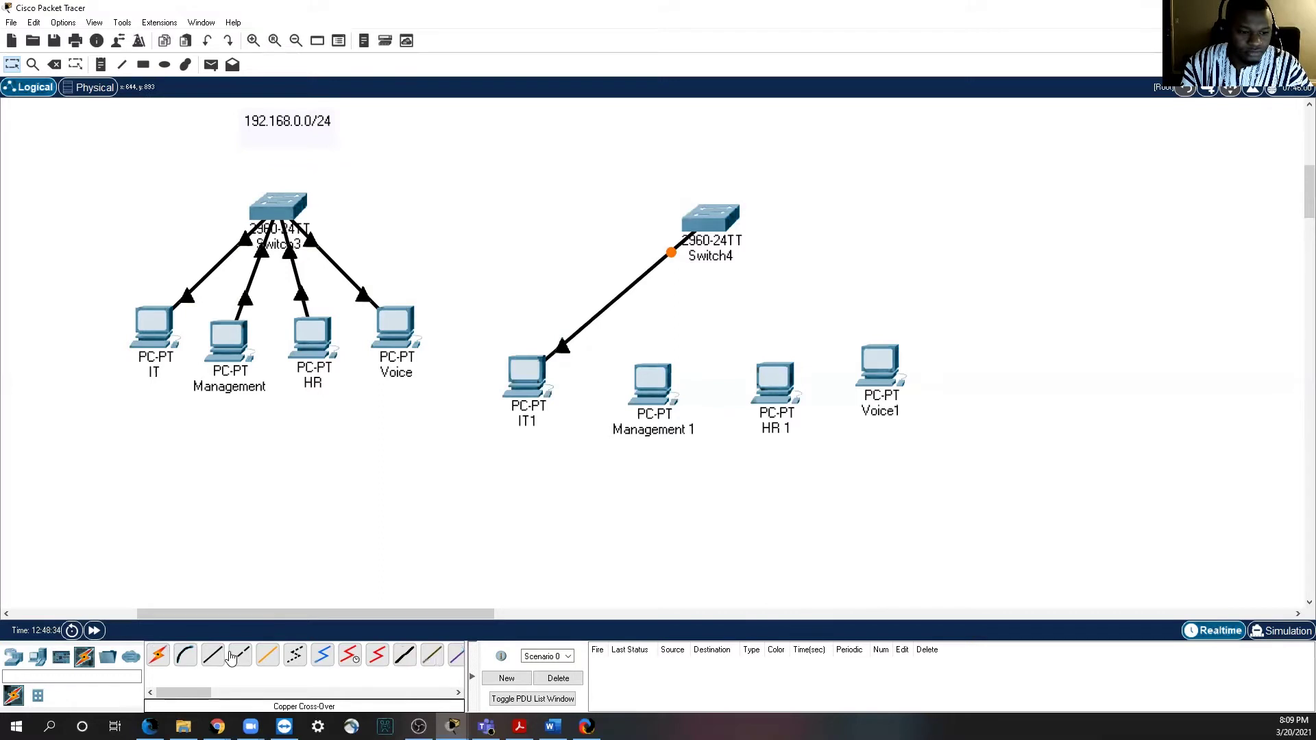
Step: Connect Management 1's FastEthernet0 to Switch4's FastEthernet0/5 with a copper straight-through cable
left_click(658, 388)
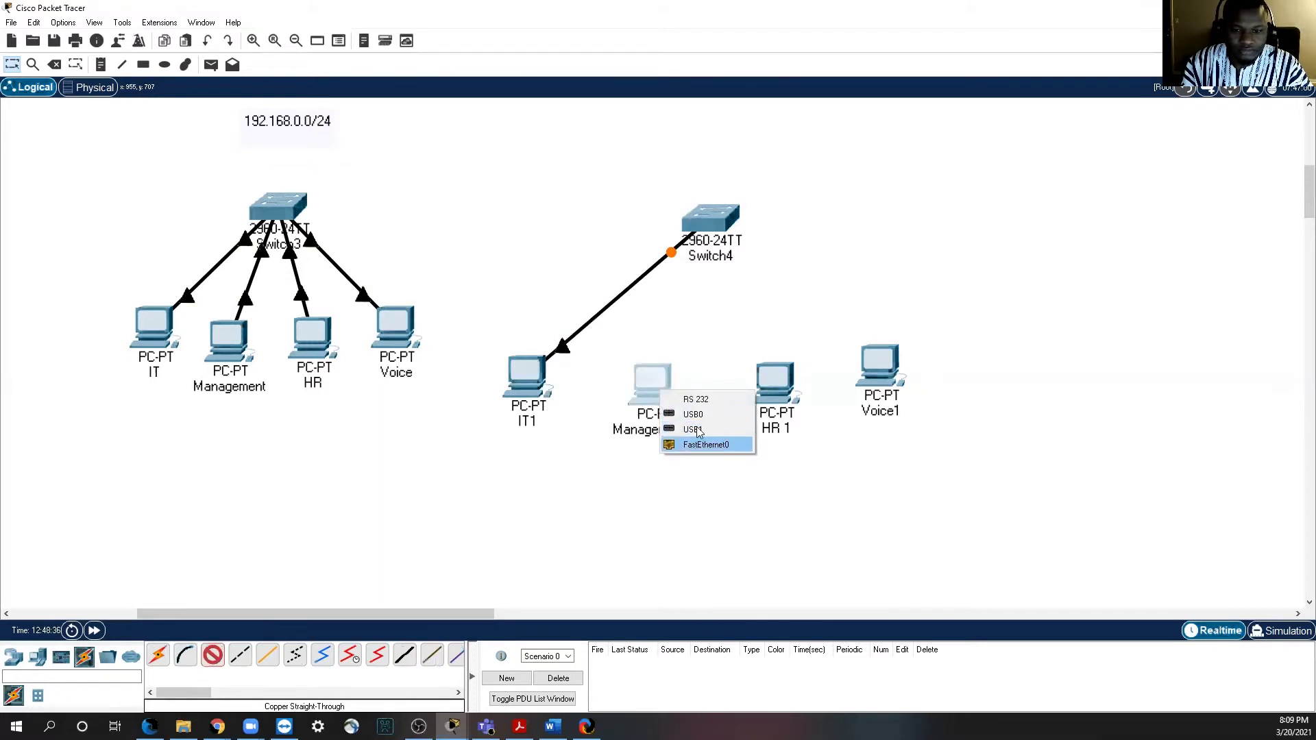
left_click(705, 445)
left_click(721, 381)
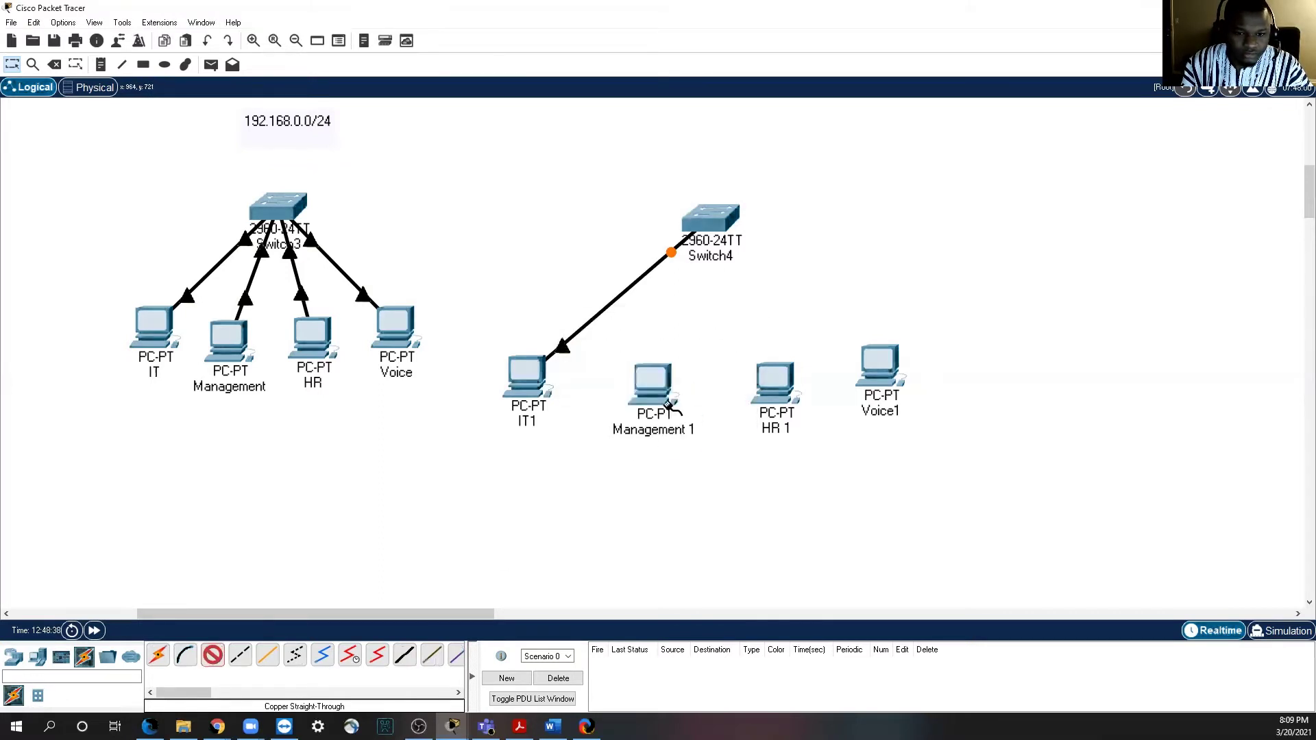
left_click(665, 390)
left_click(700, 446)
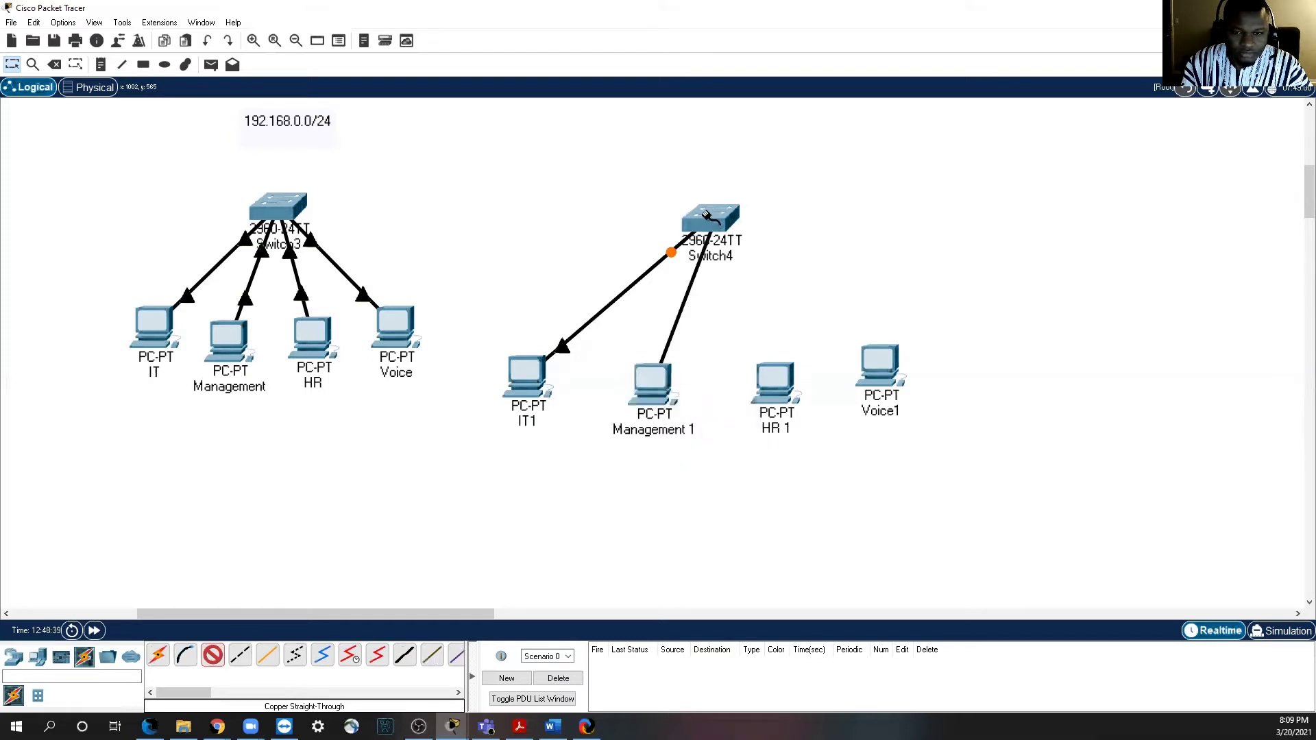
left_click(710, 218)
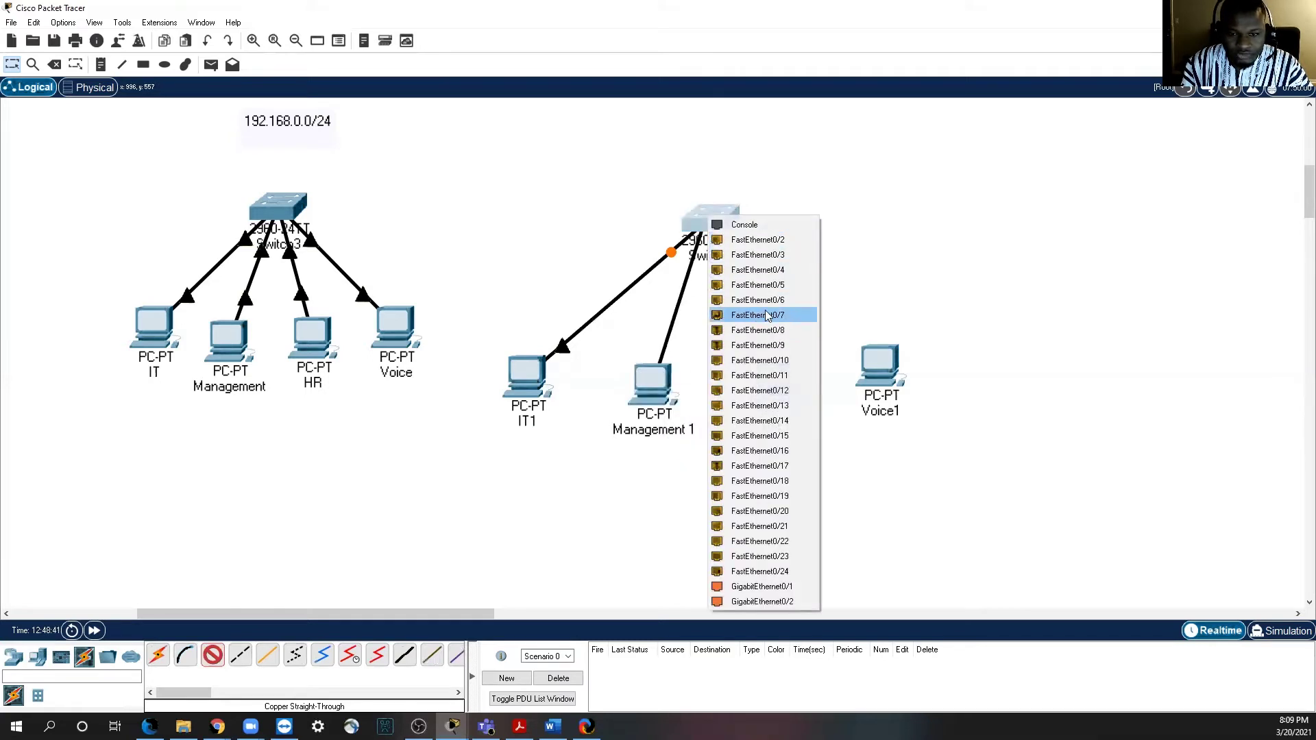
left_click(778, 286)
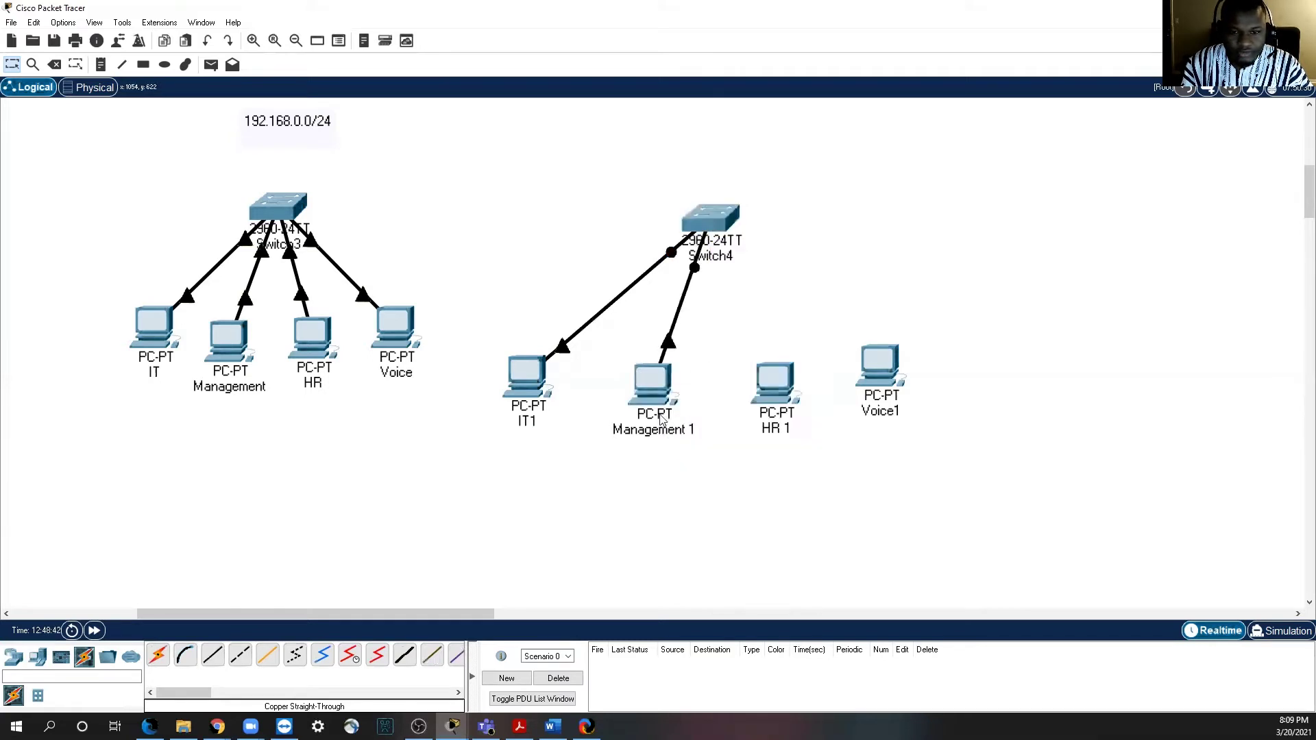
Step: Connect HR 1's FastEthernet0 to a free FastEthernet port on Switch4 with a copper straight-through cable
left_click(212, 655)
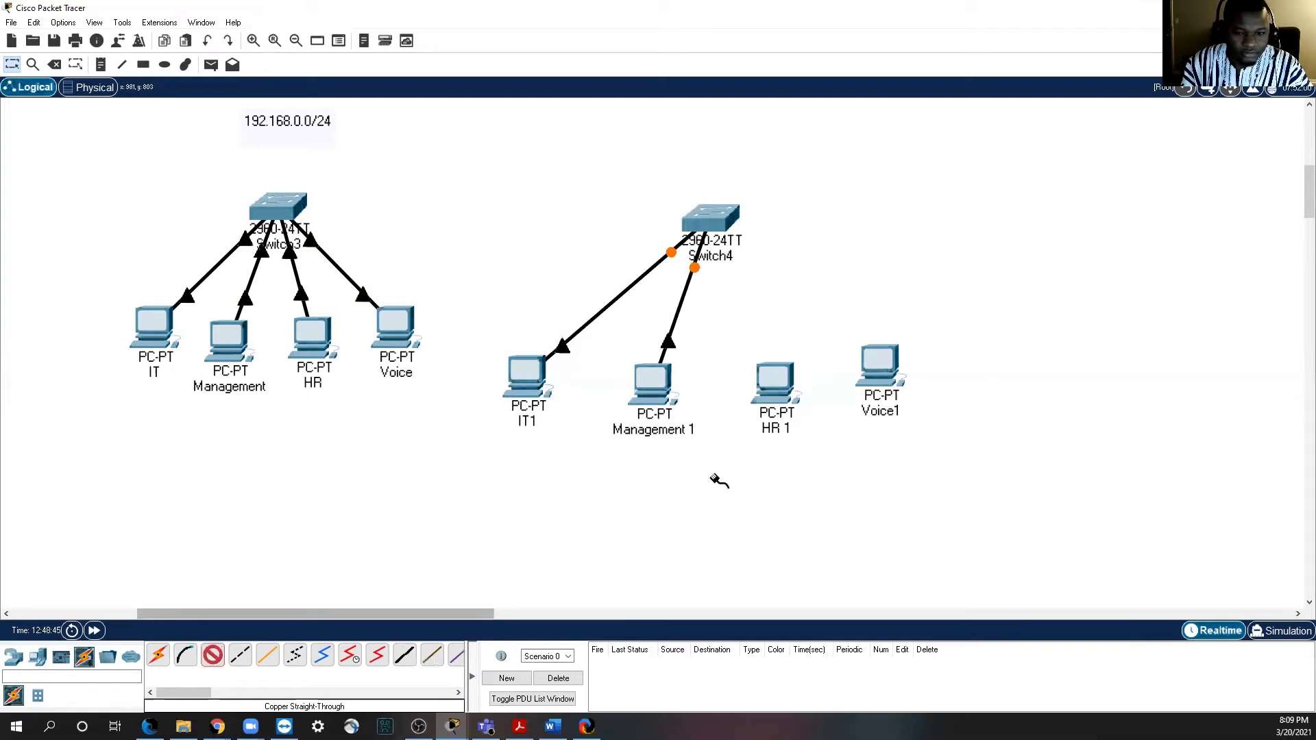
left_click(780, 385)
left_click(828, 438)
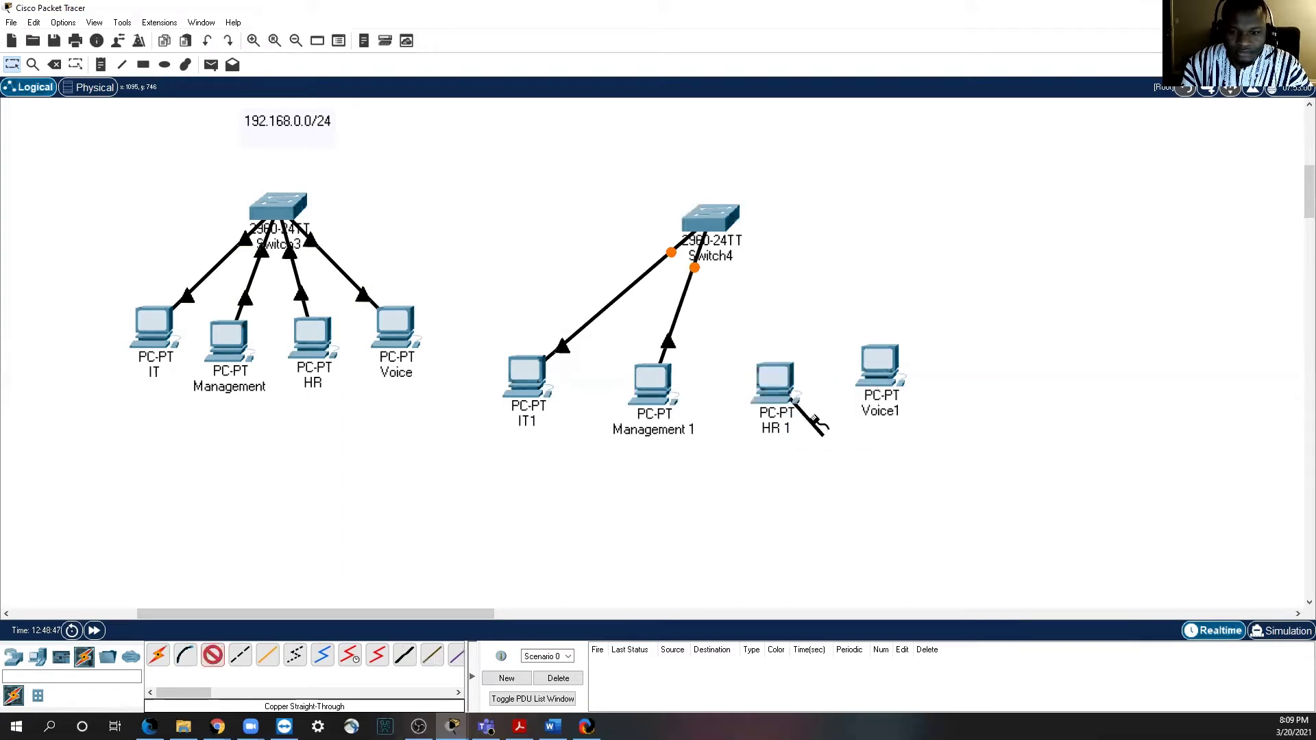
left_click(721, 207)
left_click(774, 335)
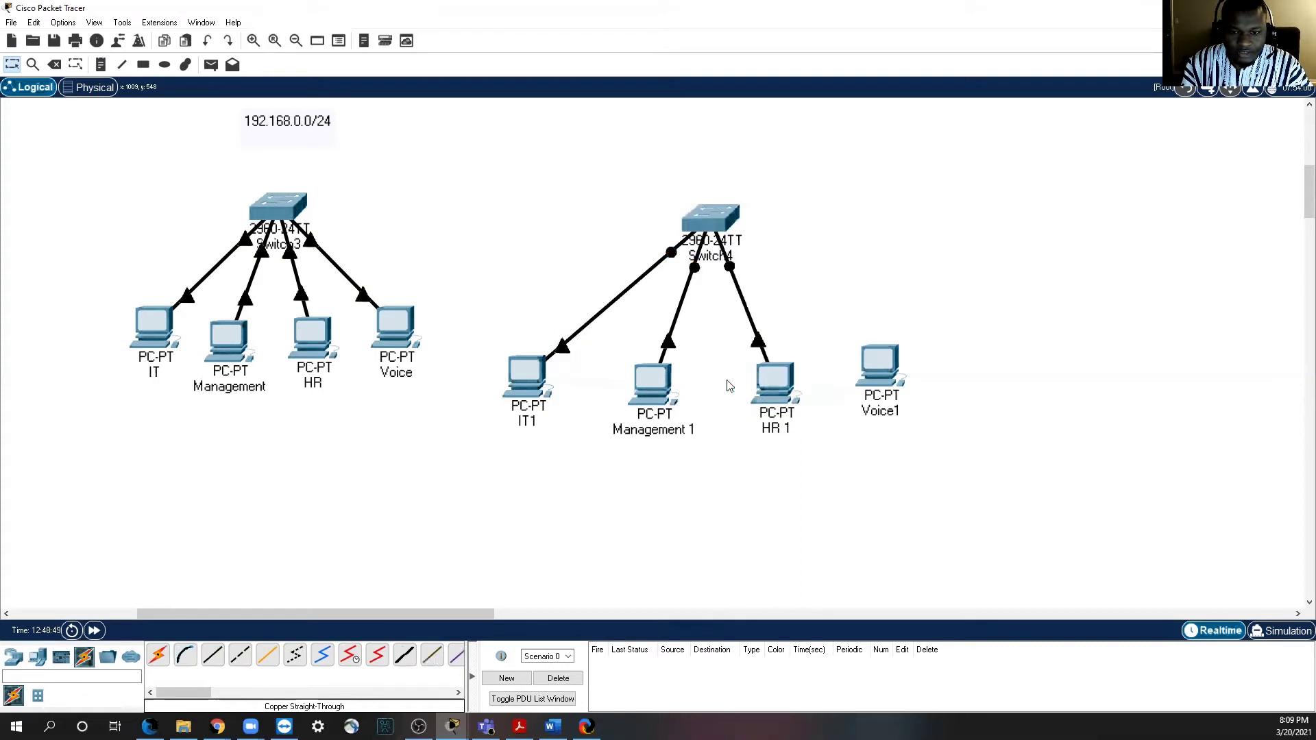
Step: Connect Voice1's FastEthernet0 to a free FastEthernet port on Switch4 with a copper straight-through cable
left_click(221, 656)
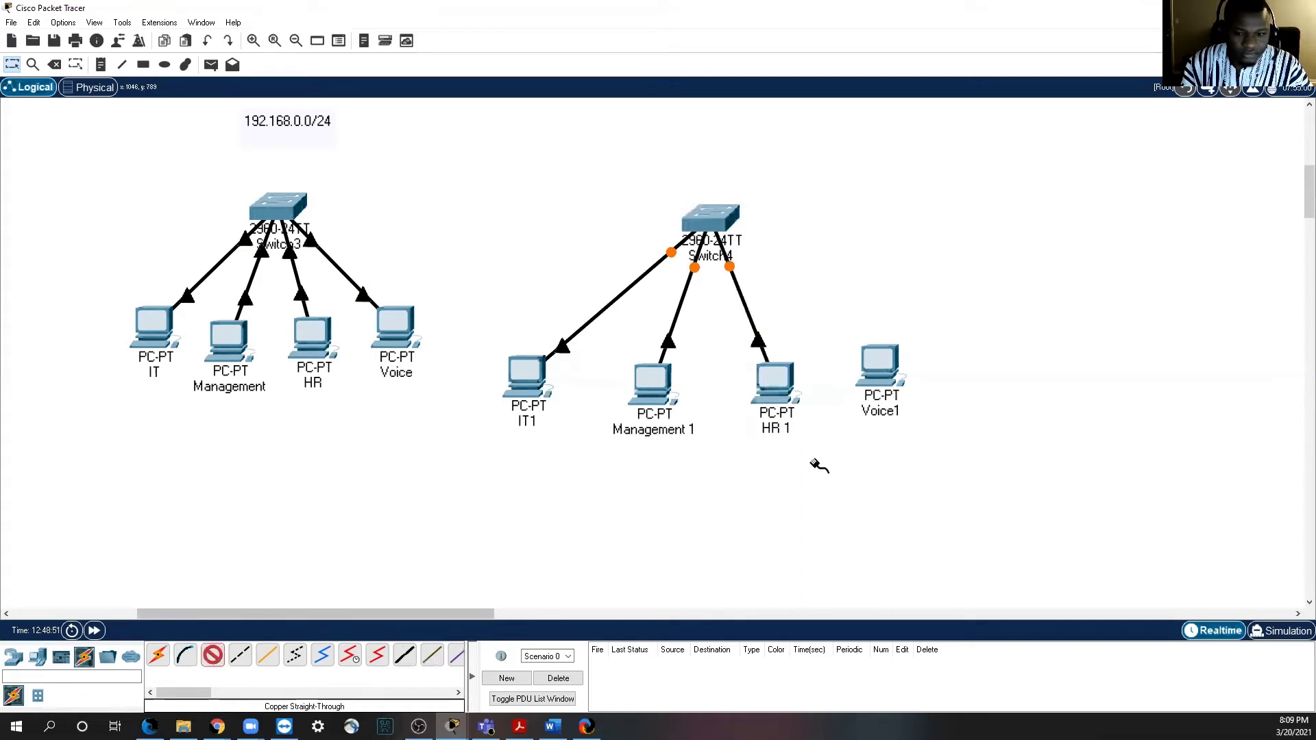
left_click(880, 363)
left_click(922, 412)
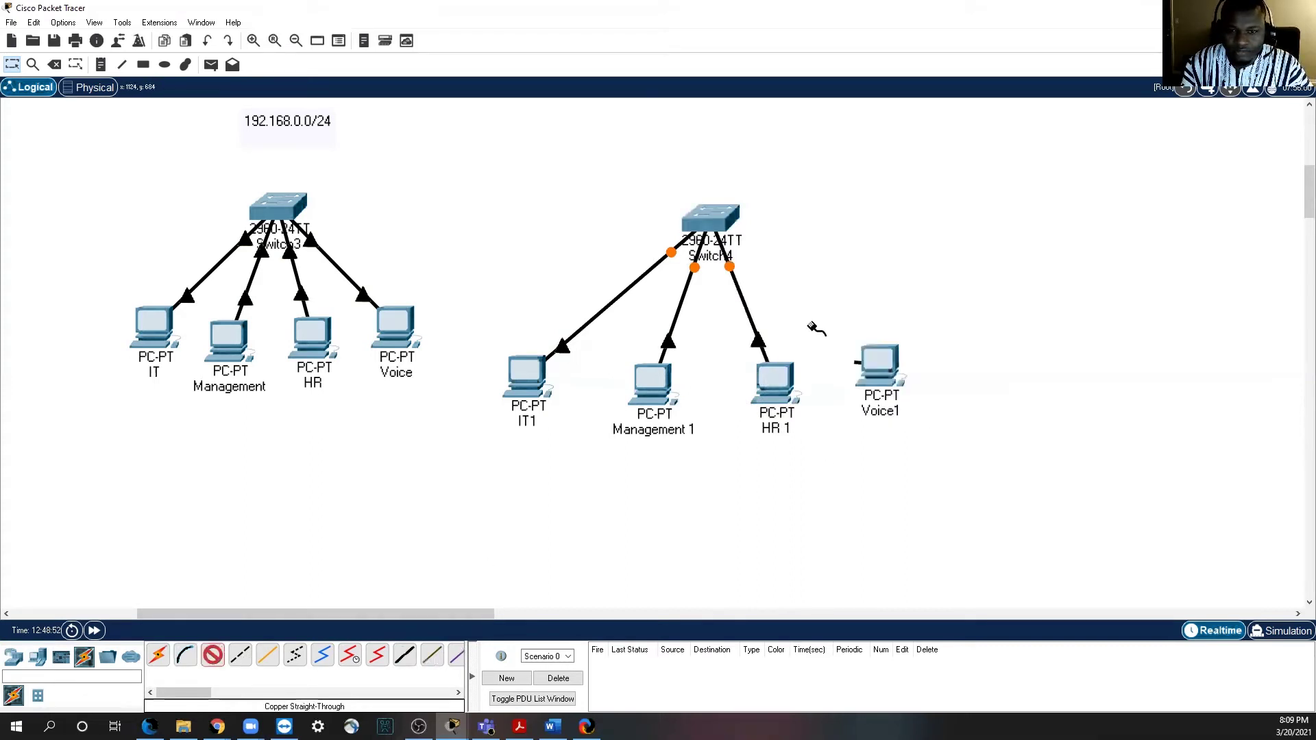
left_click(718, 218)
left_click(768, 241)
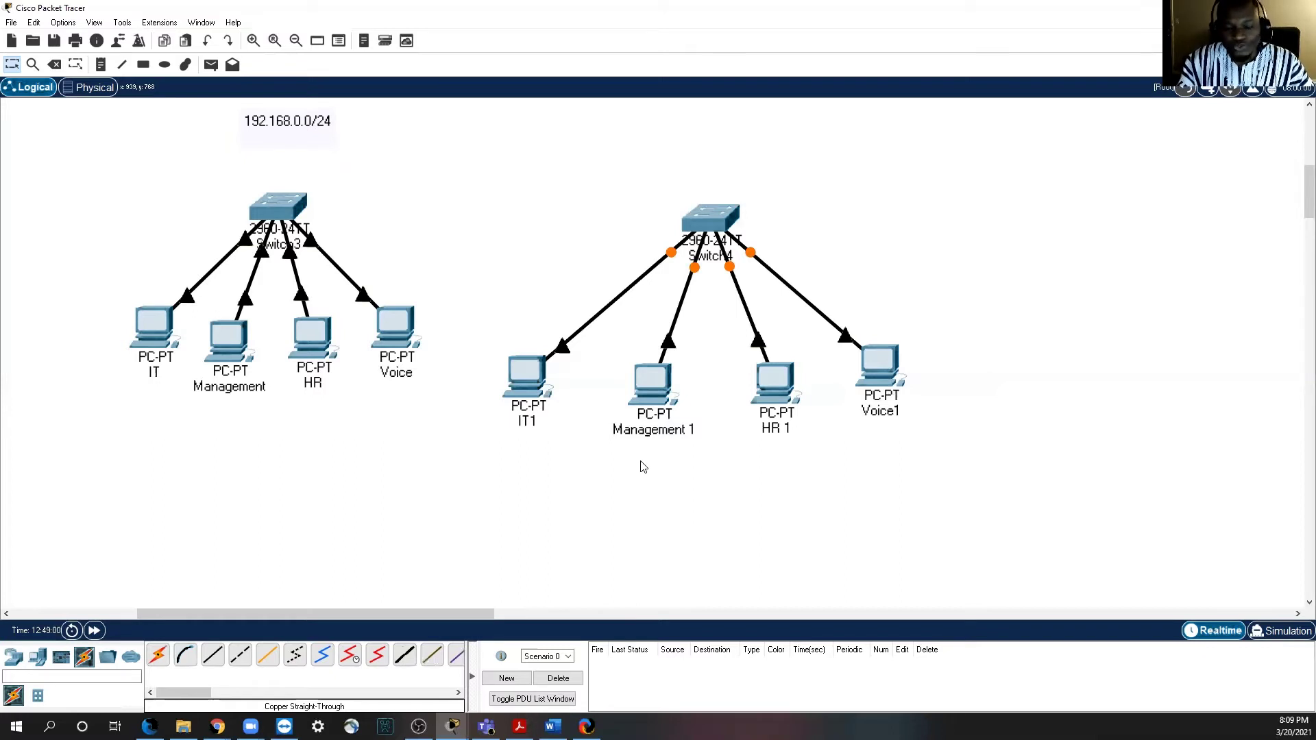
Step: Move the VLAN IP address note to the right of Switch4 and the VLAN names note directly above the switch
scroll(823, 357, "up", 2)
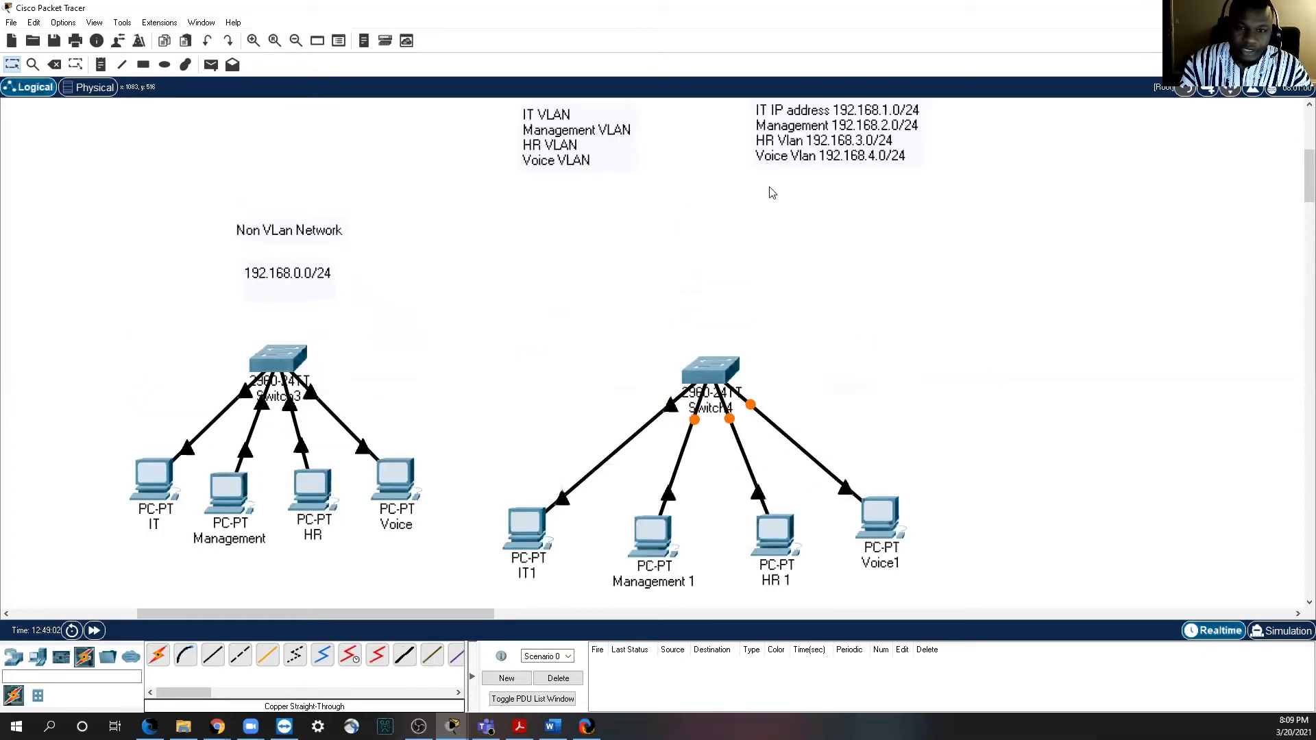
left_click_drag(802, 141, 920, 346)
left_click_drag(600, 163, 725, 330)
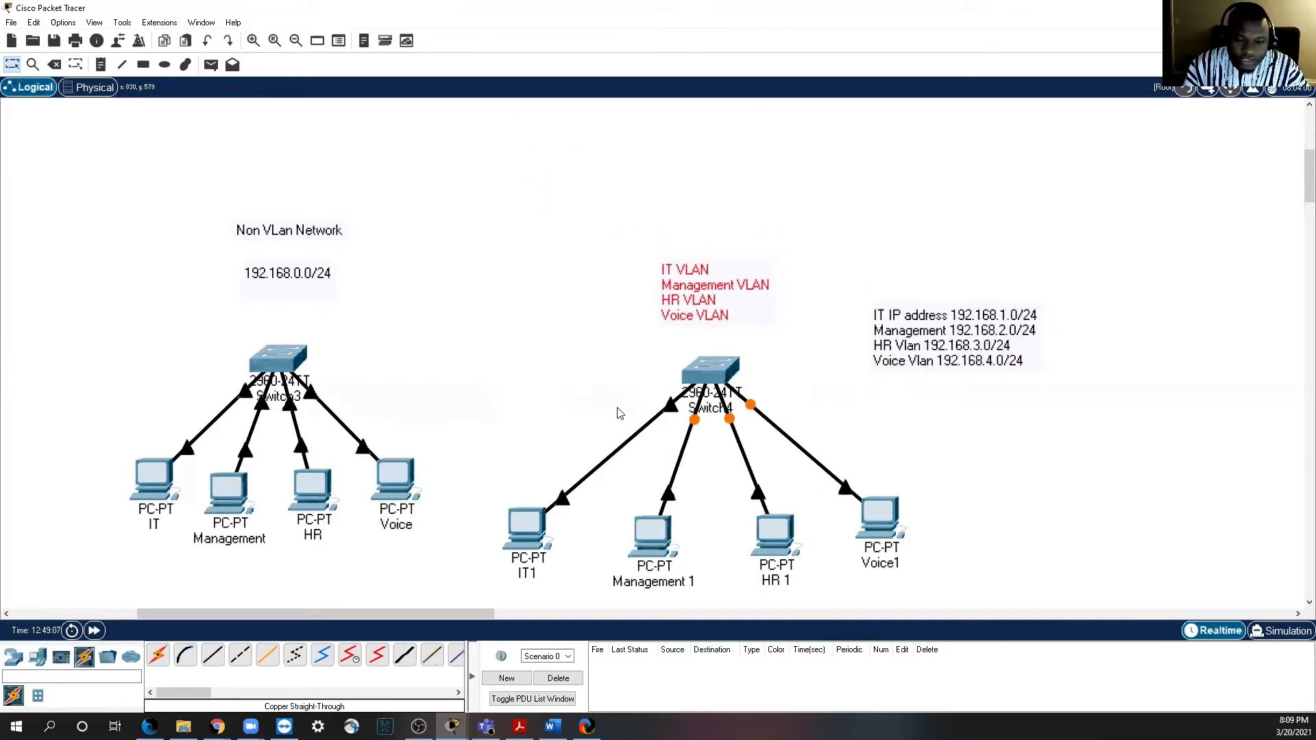
scroll(537, 528, "down", 1)
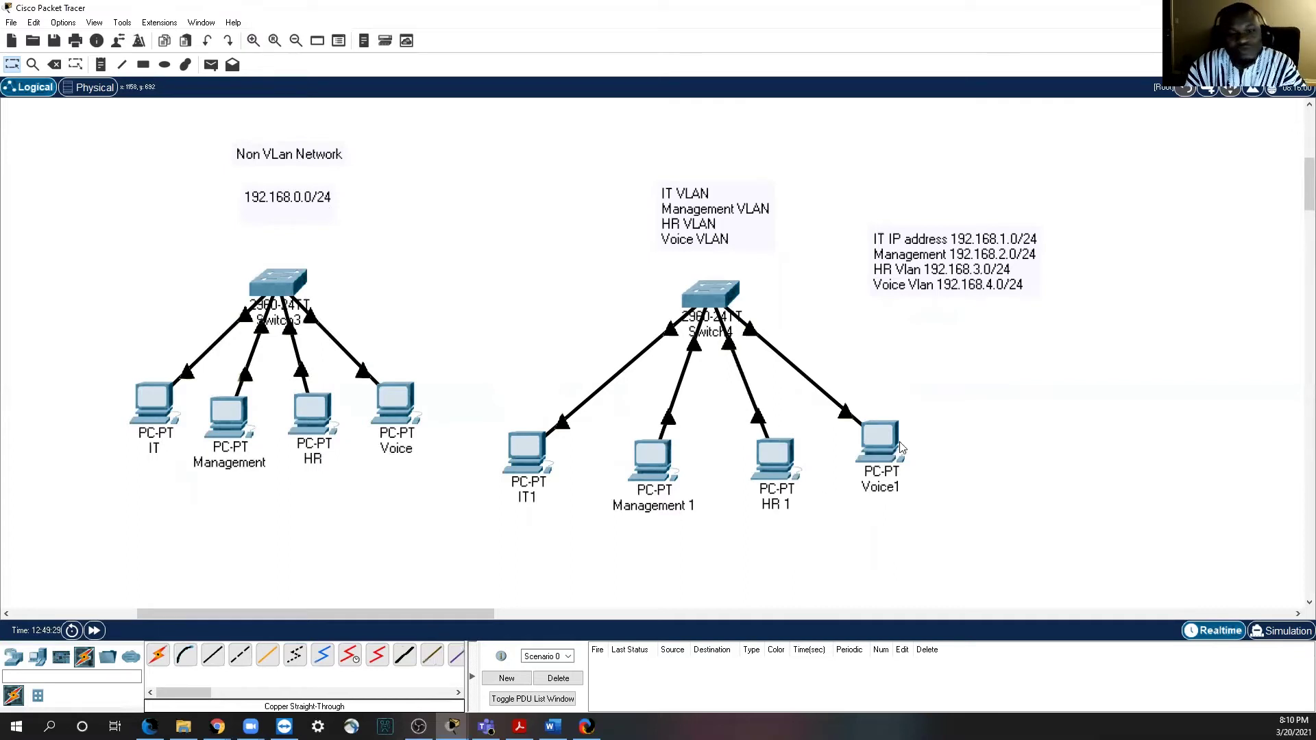
Step: Give IT1 the static IPv4 address 192.168.1.2 with subnet mask 255.255.255.0 and close its configuration window
mouse_move(893, 440)
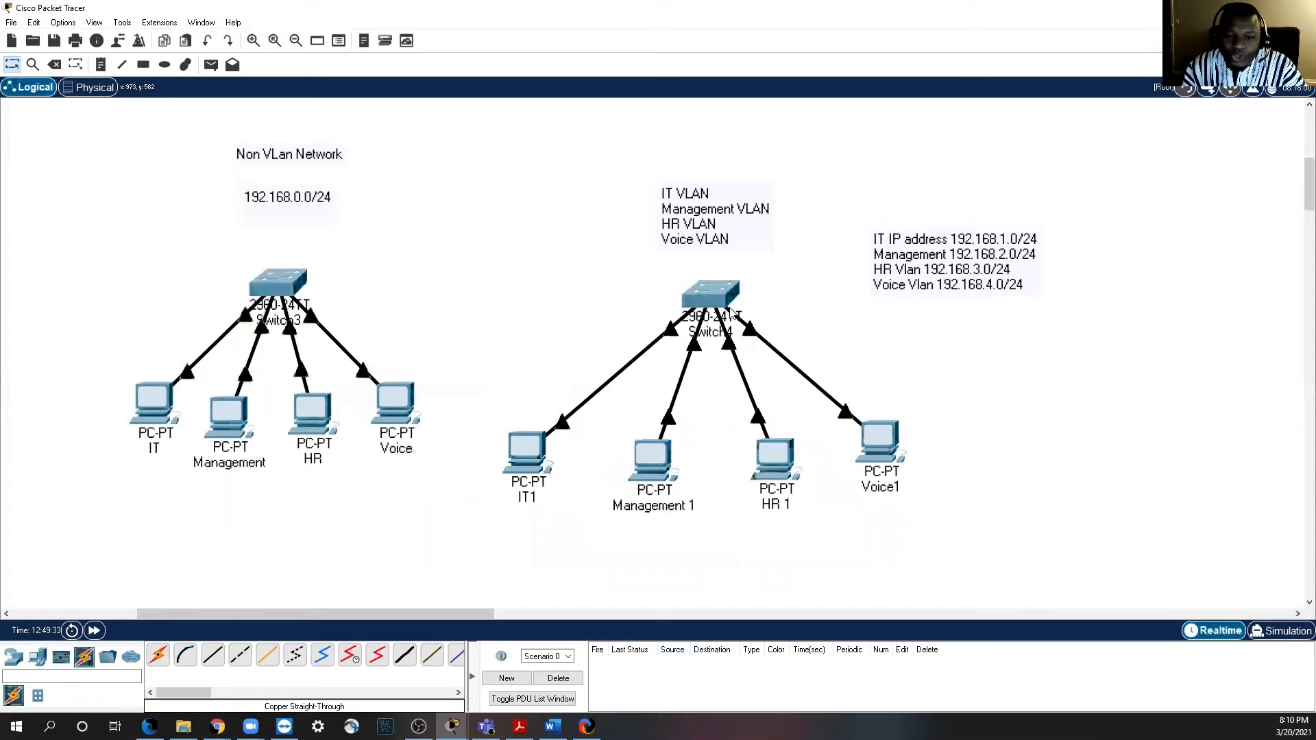
left_click(533, 457)
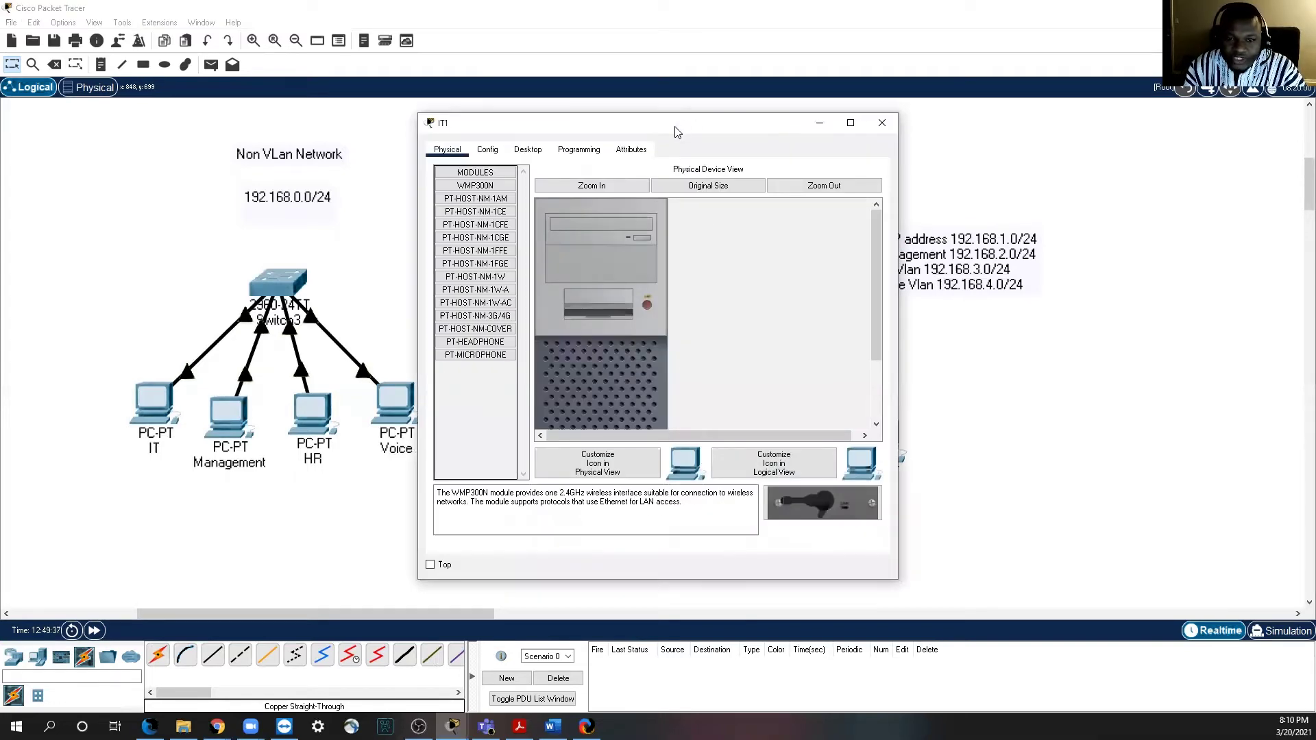
left_click_drag(675, 131, 493, 118)
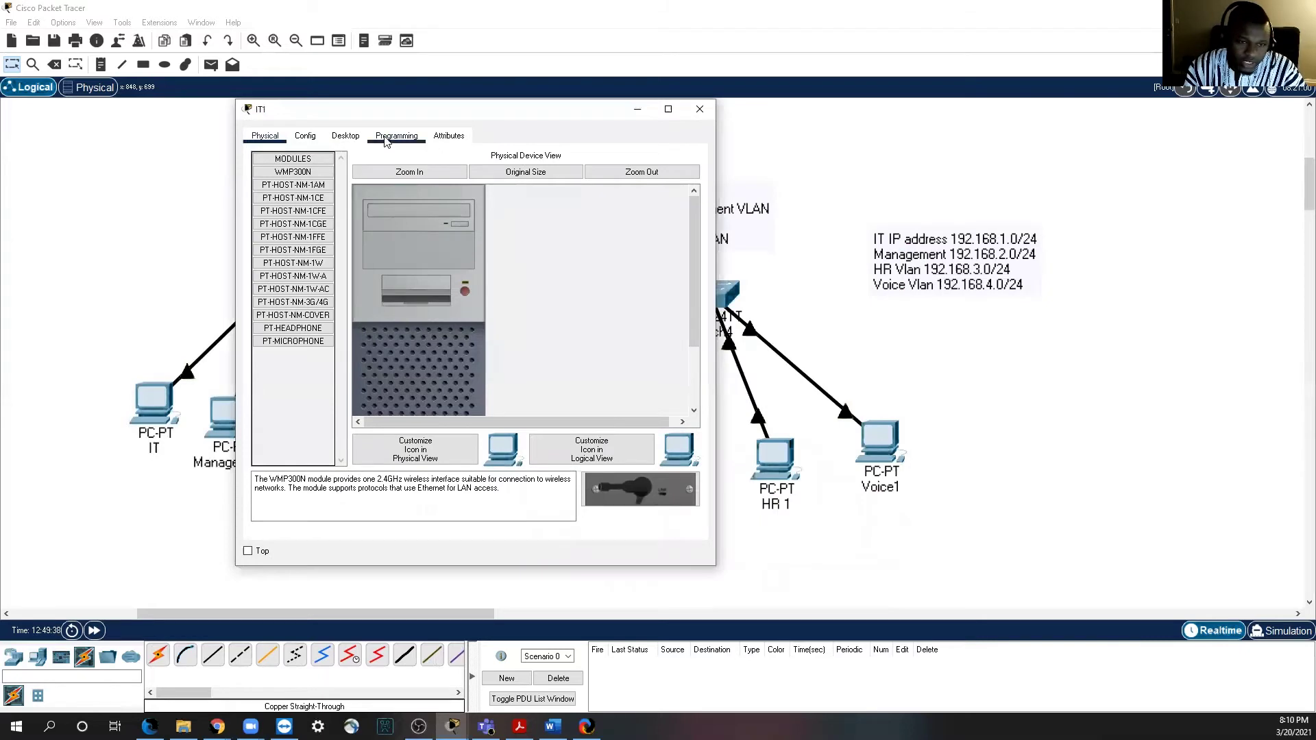
left_click(346, 137)
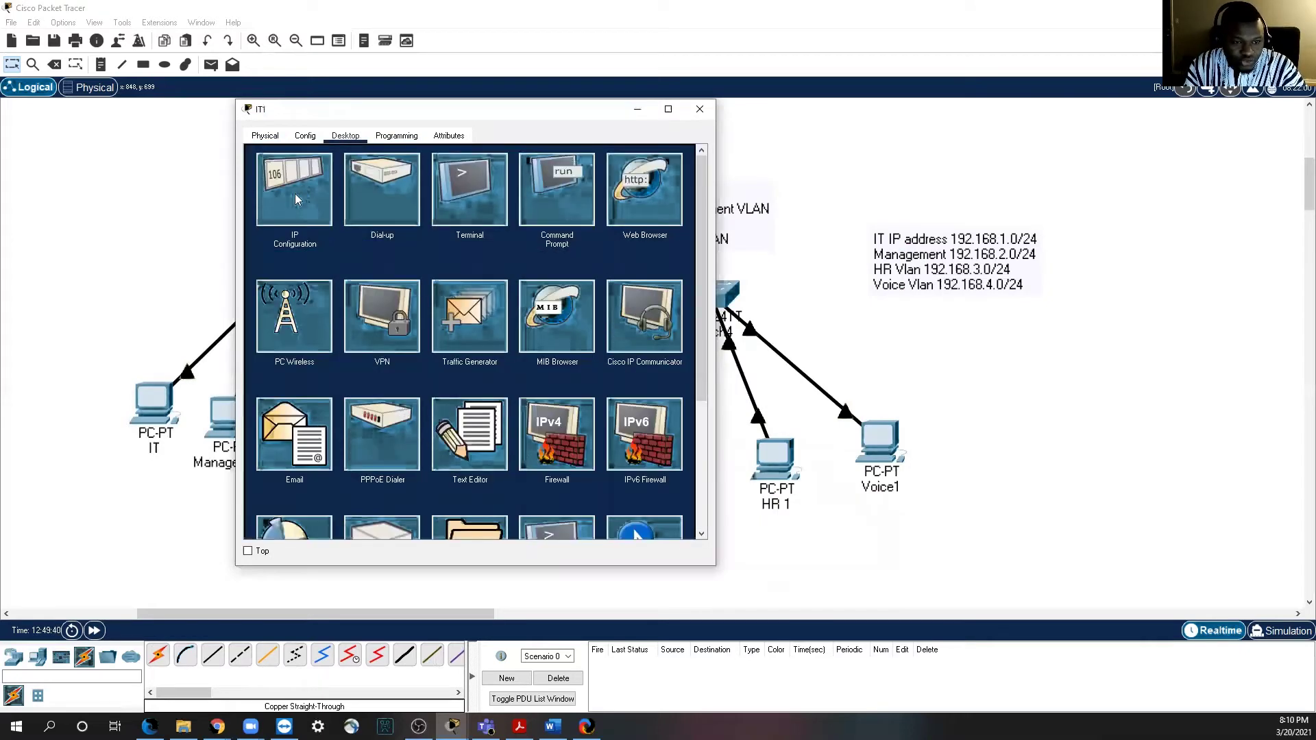
left_click(297, 198)
left_click(426, 229)
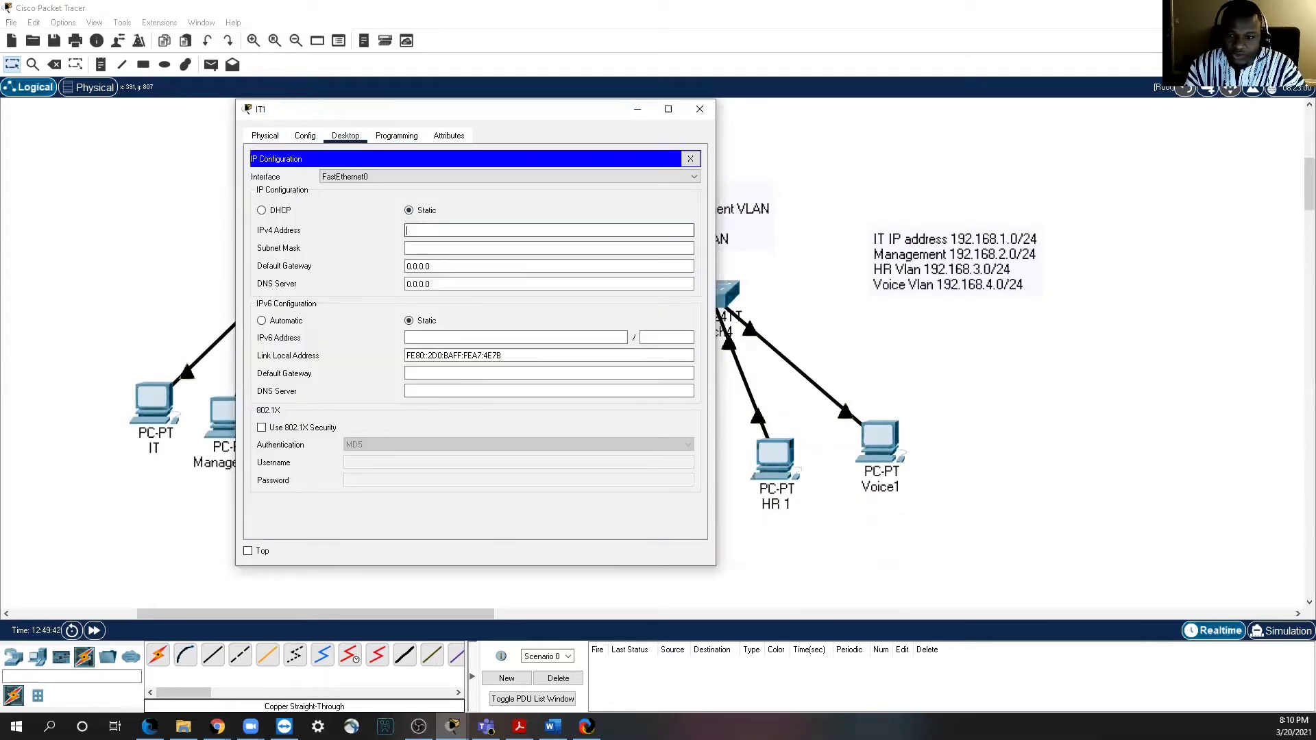
type("192.168.1.2")
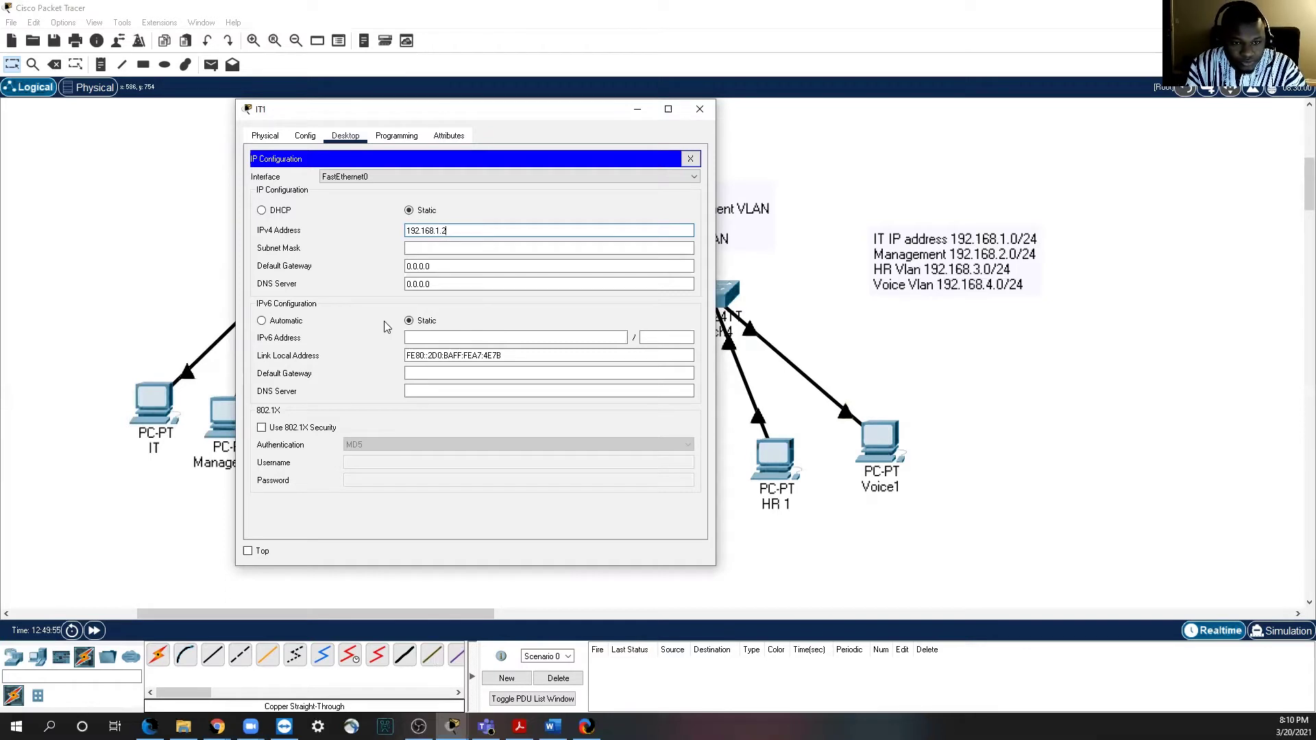
key("Tab")
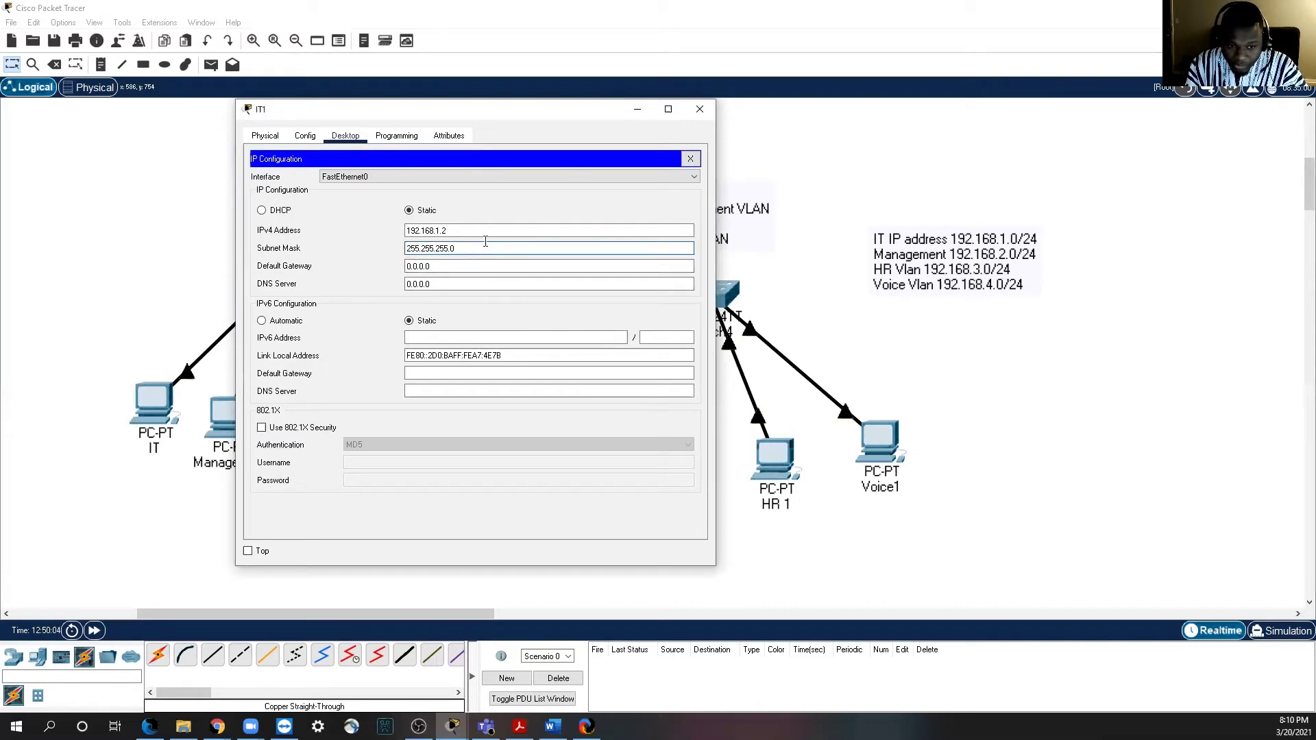
left_click(690, 158)
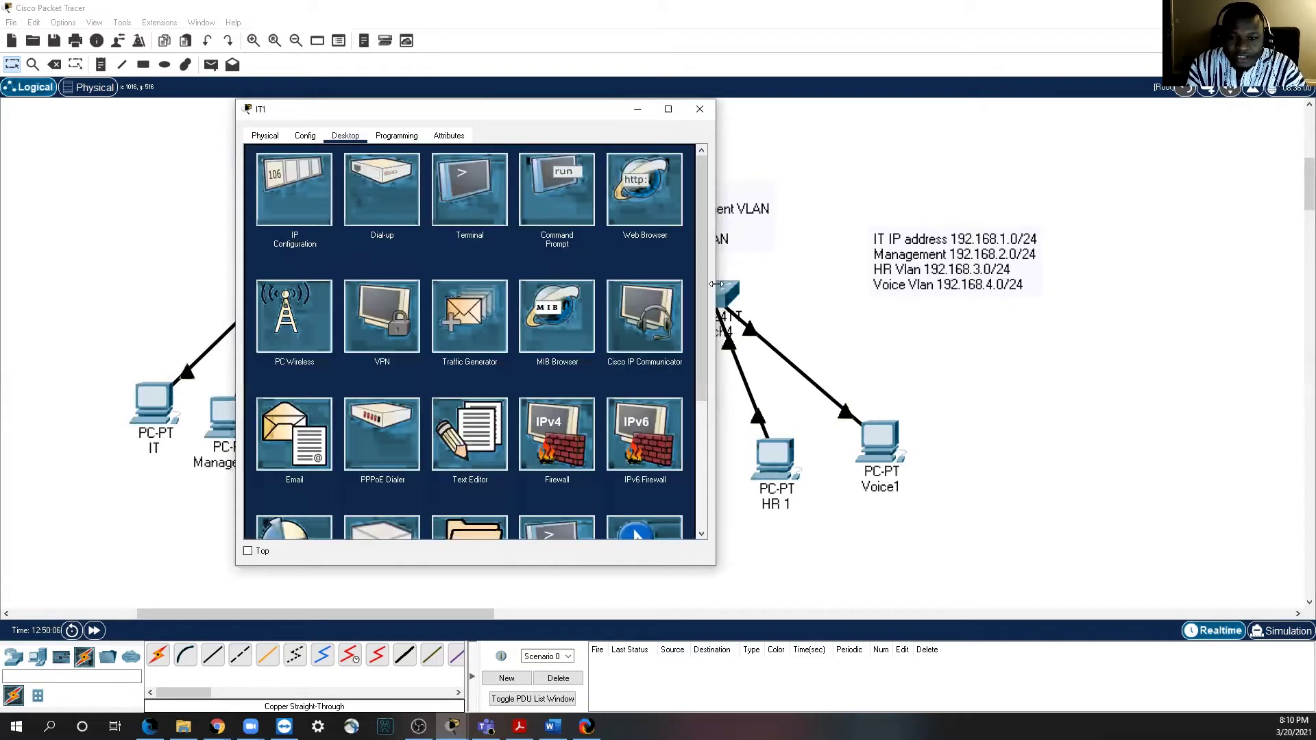
left_click(699, 109)
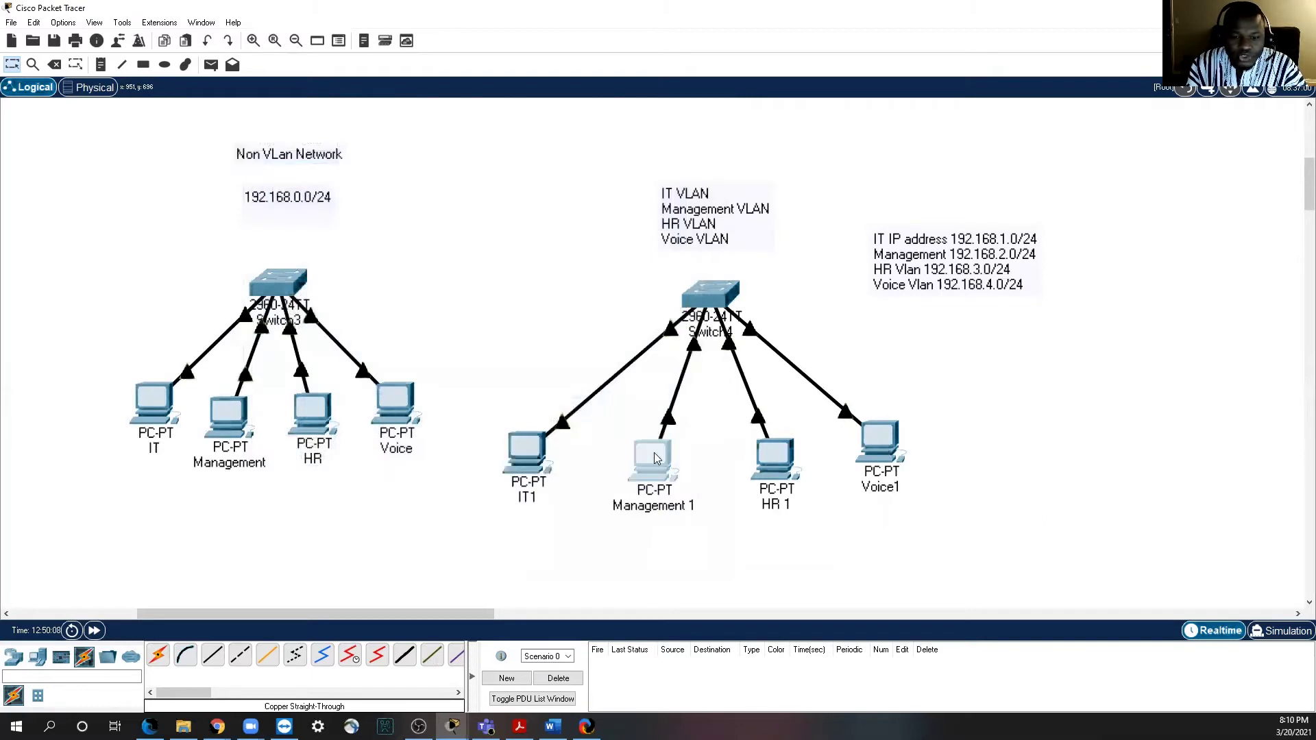
Step: Give Management 1 the static IPv4 address 192.168.2.2 with subnet mask 255.255.255.0
left_click(654, 458)
left_click(527, 150)
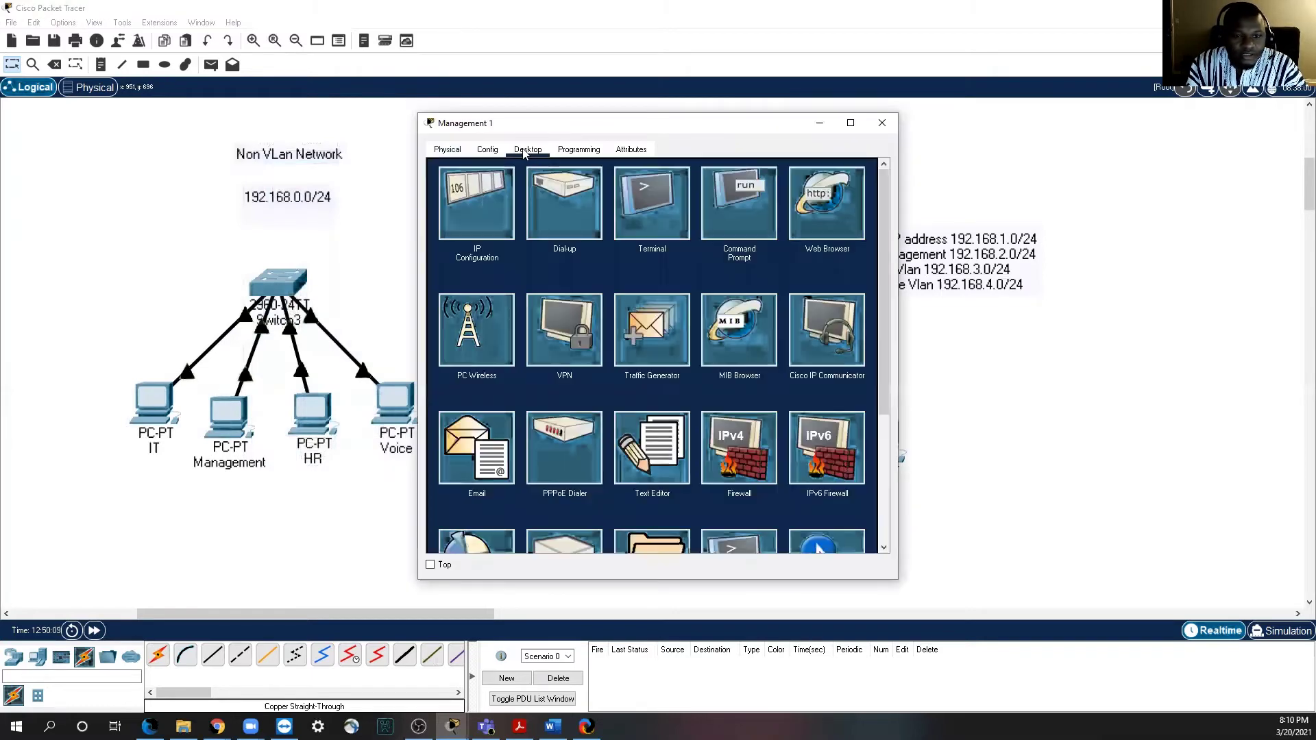
left_click(477, 208)
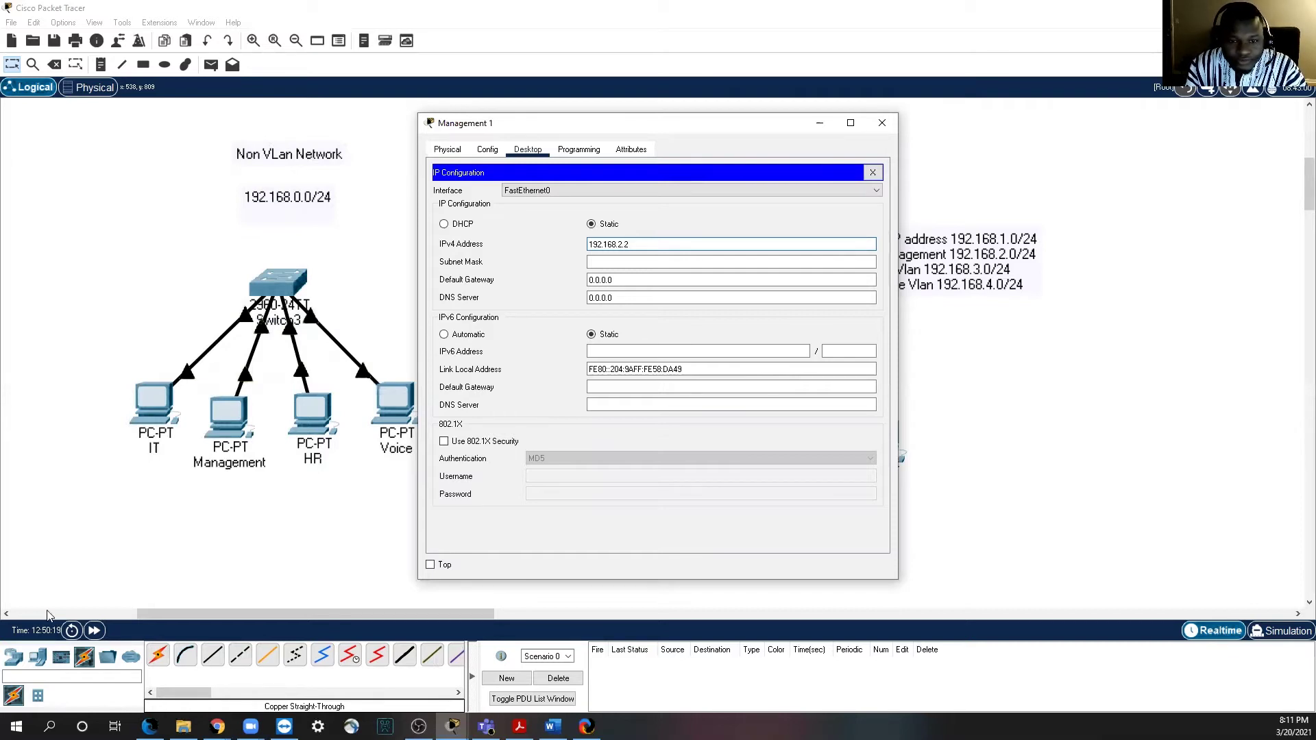
left_click(645, 262)
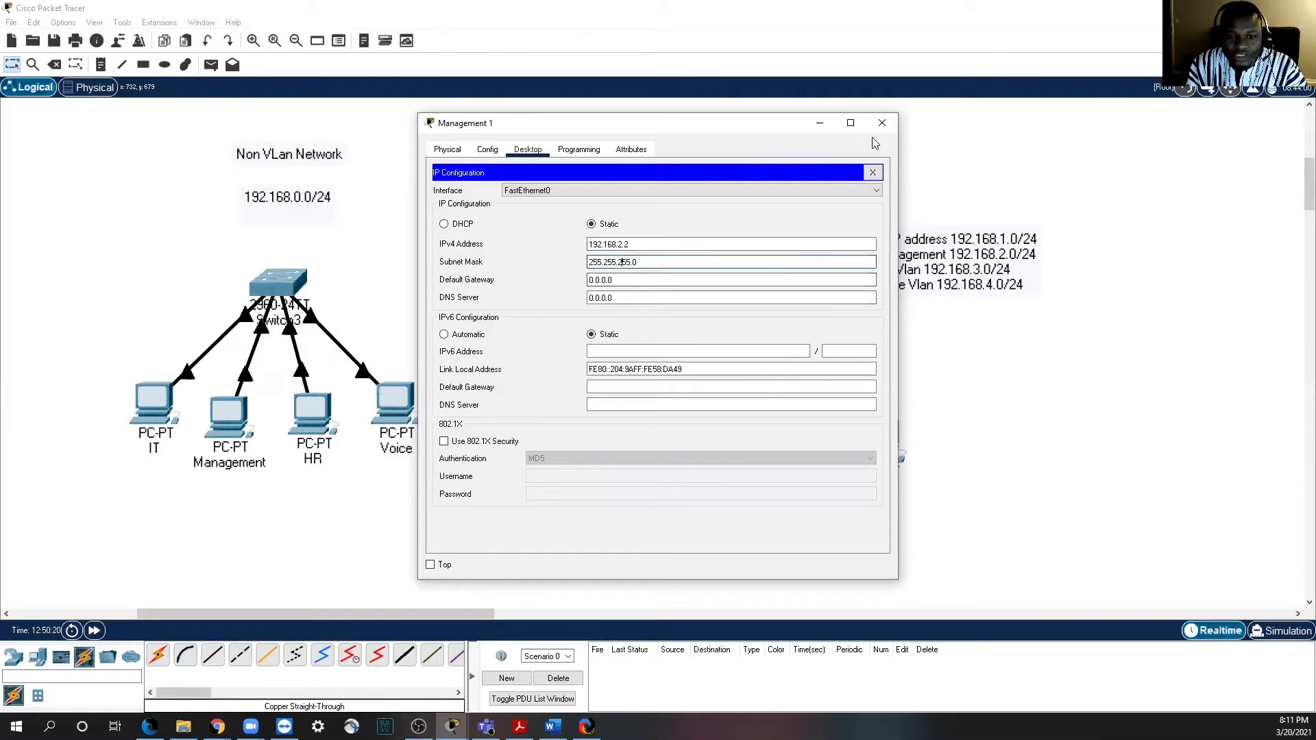
Step: Close Management 1's configuration window and give HR 1 a static IPv4 address in the 192.168.3.0/24 subnet, filling in its subnet mask
left_click(872, 172)
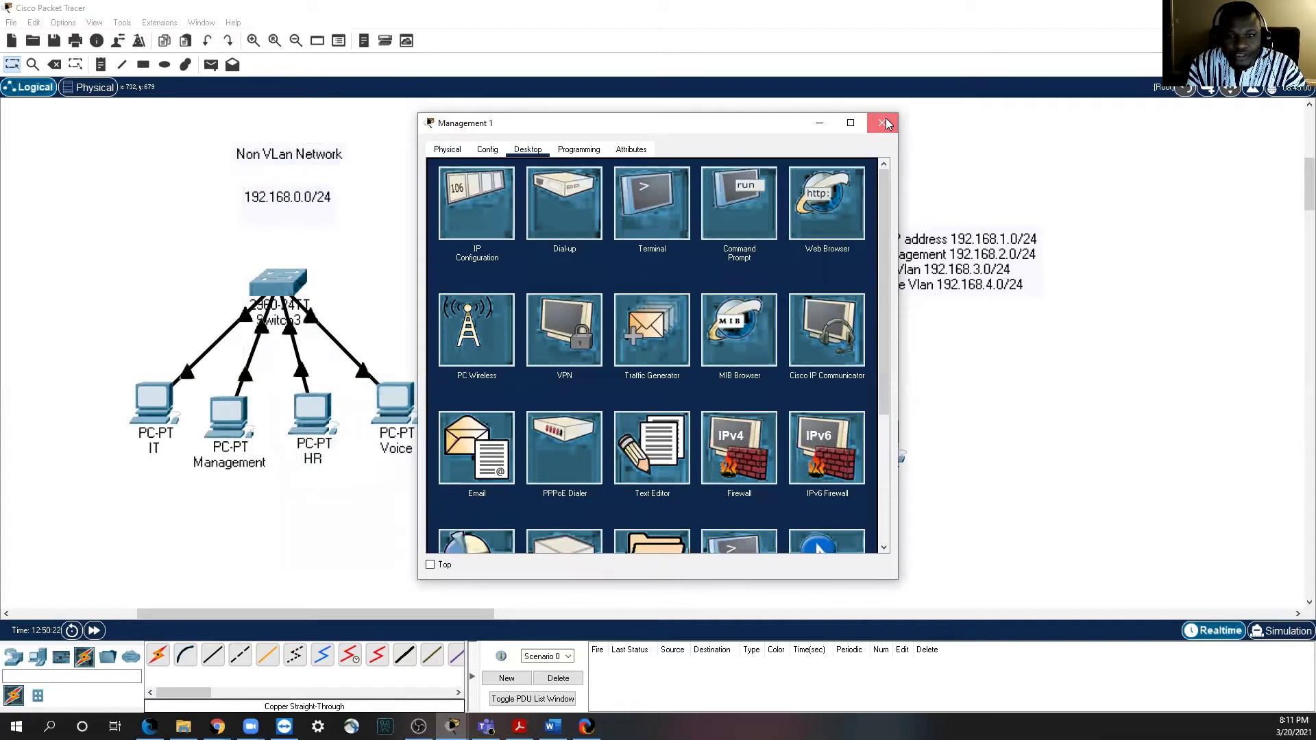
left_click(884, 124)
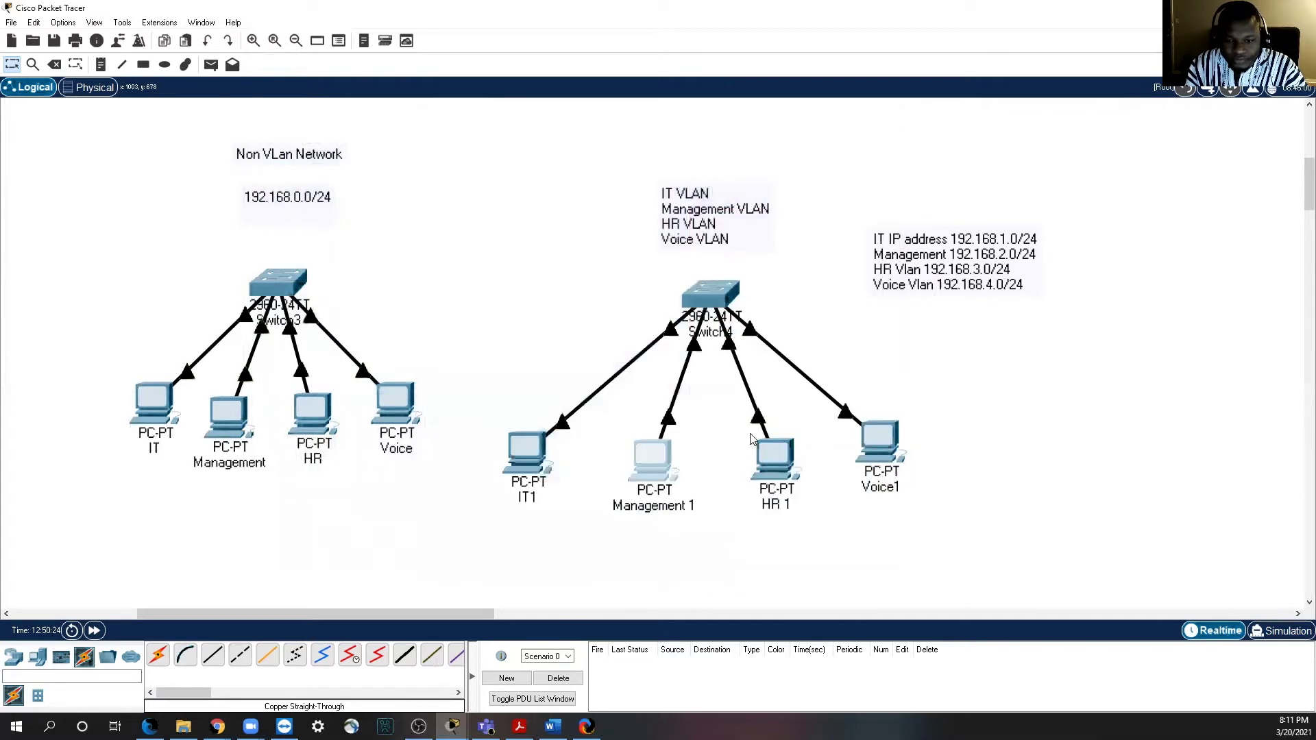
left_click(773, 451)
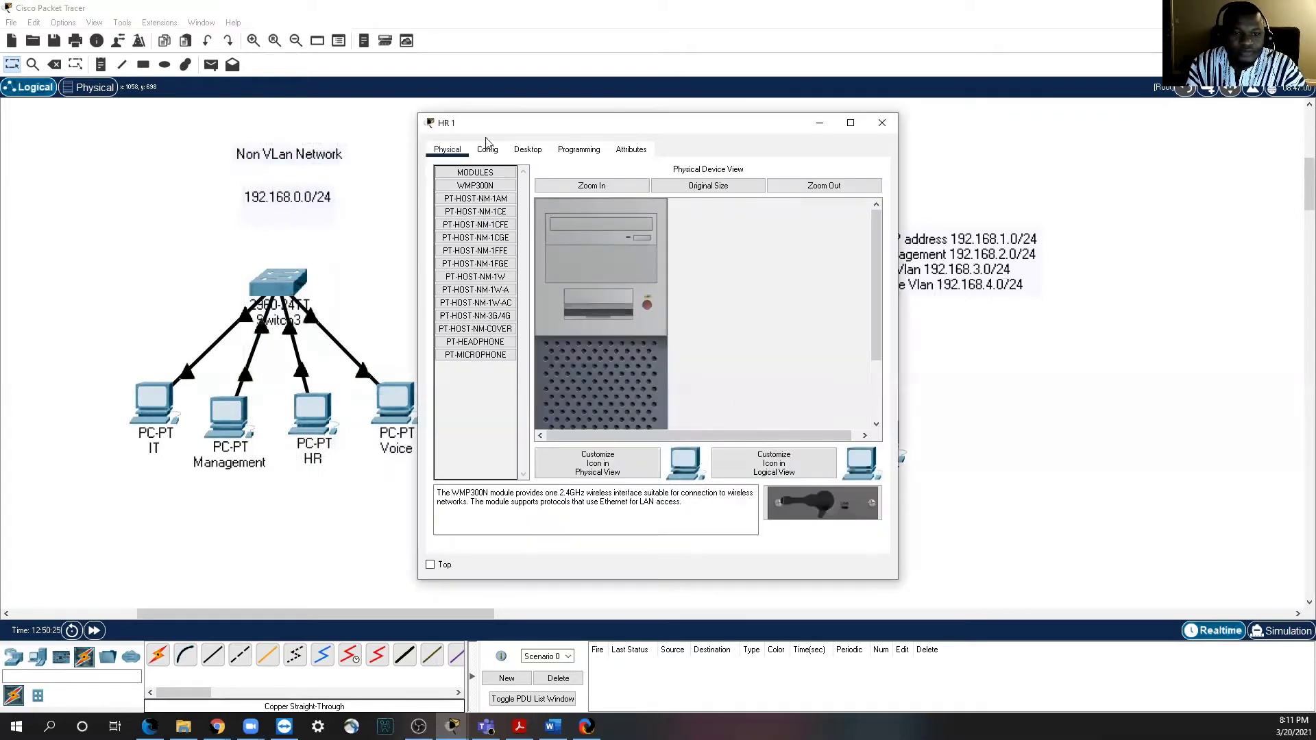
left_click_drag(486, 130, 351, 146)
left_click(393, 164)
left_click(343, 230)
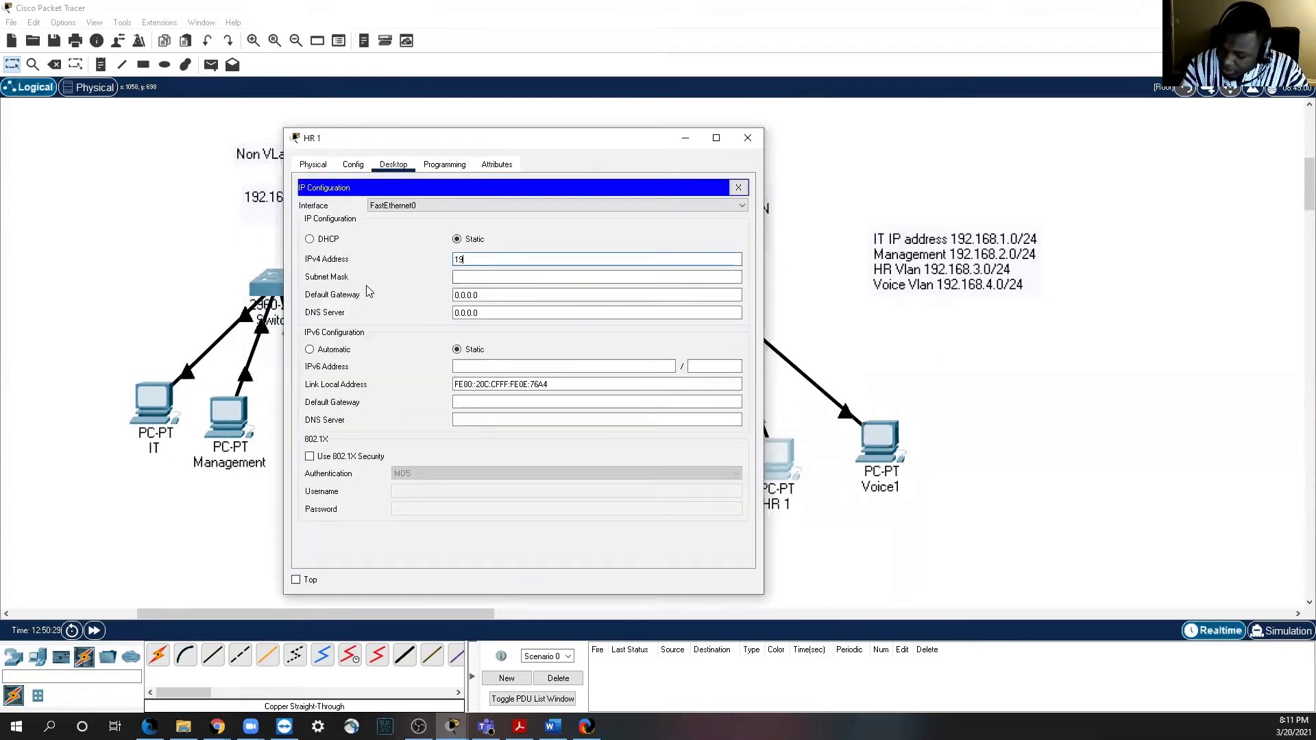
key("BackSpace")
key("BackSpace")
key("BackSpace")
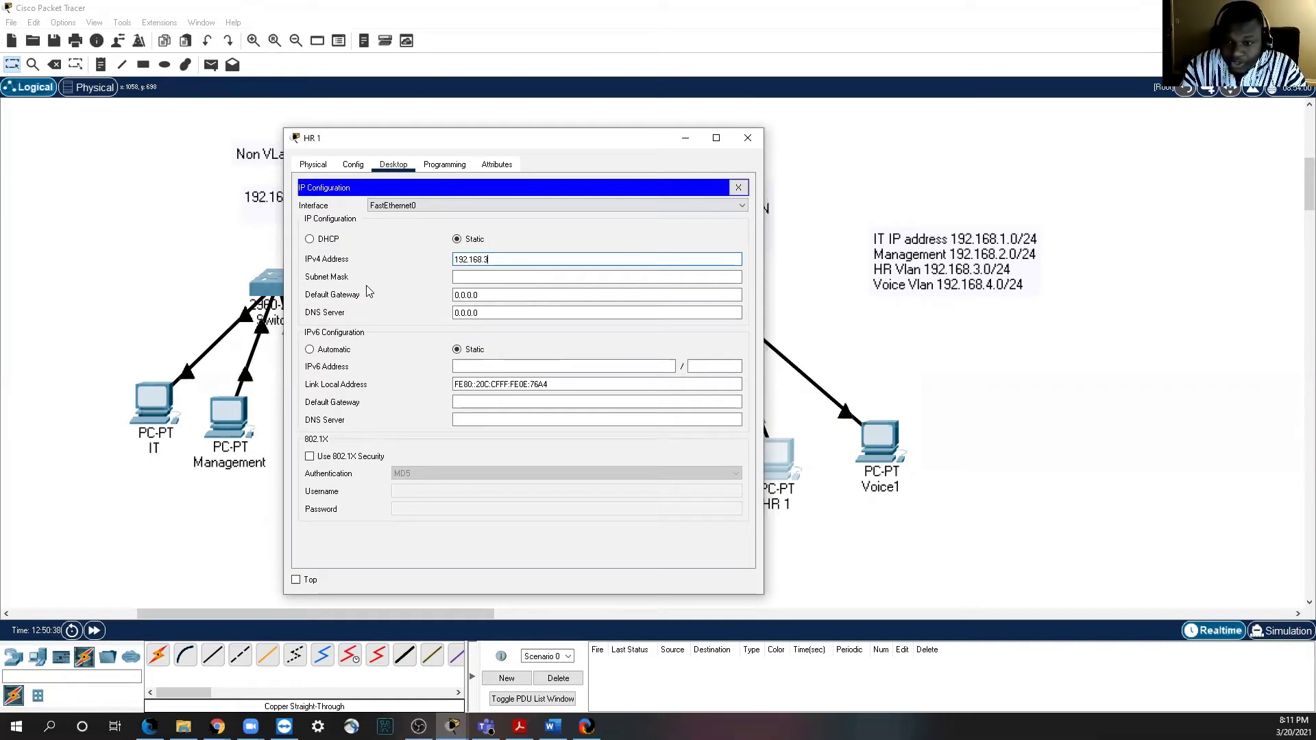
left_click(457, 277)
left_click(739, 187)
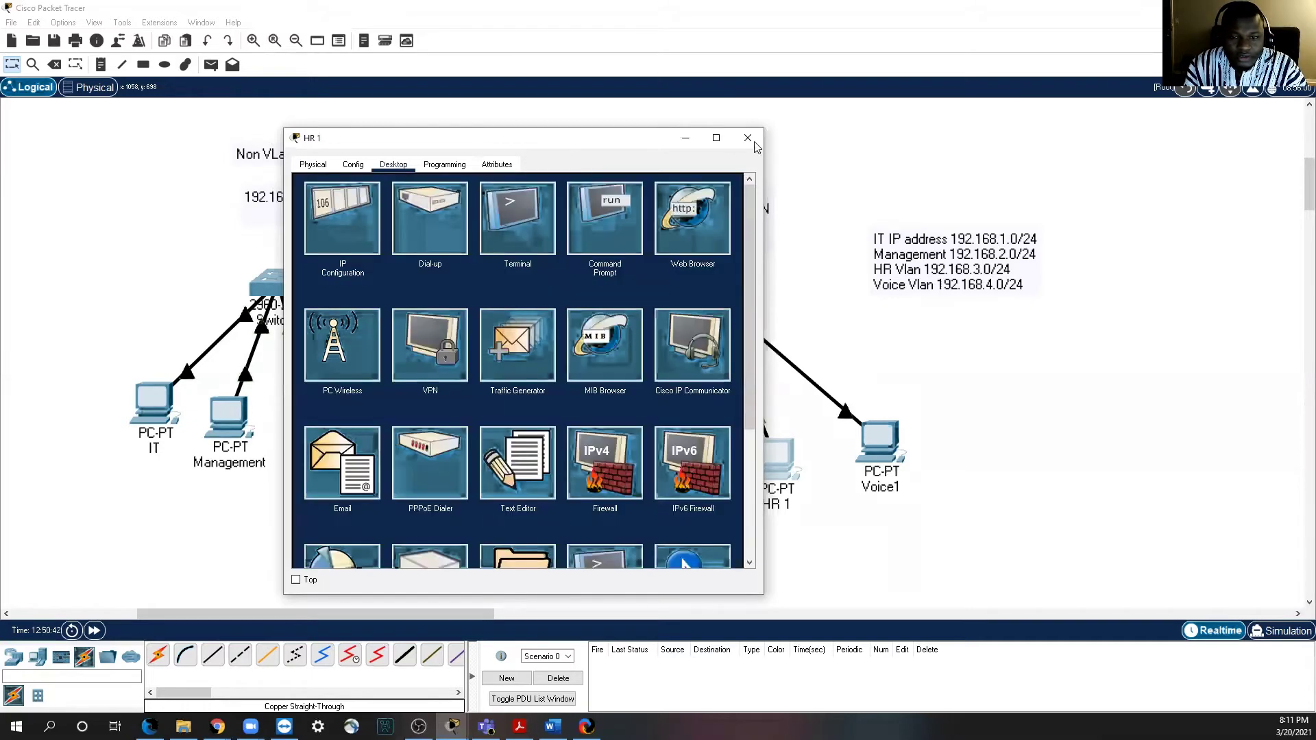
left_click(748, 138)
Step: Give Voice1 the static IPv4 address 192.168.4.2 with subnet mask 255.255.255.0 and close its configuration window
left_click(882, 440)
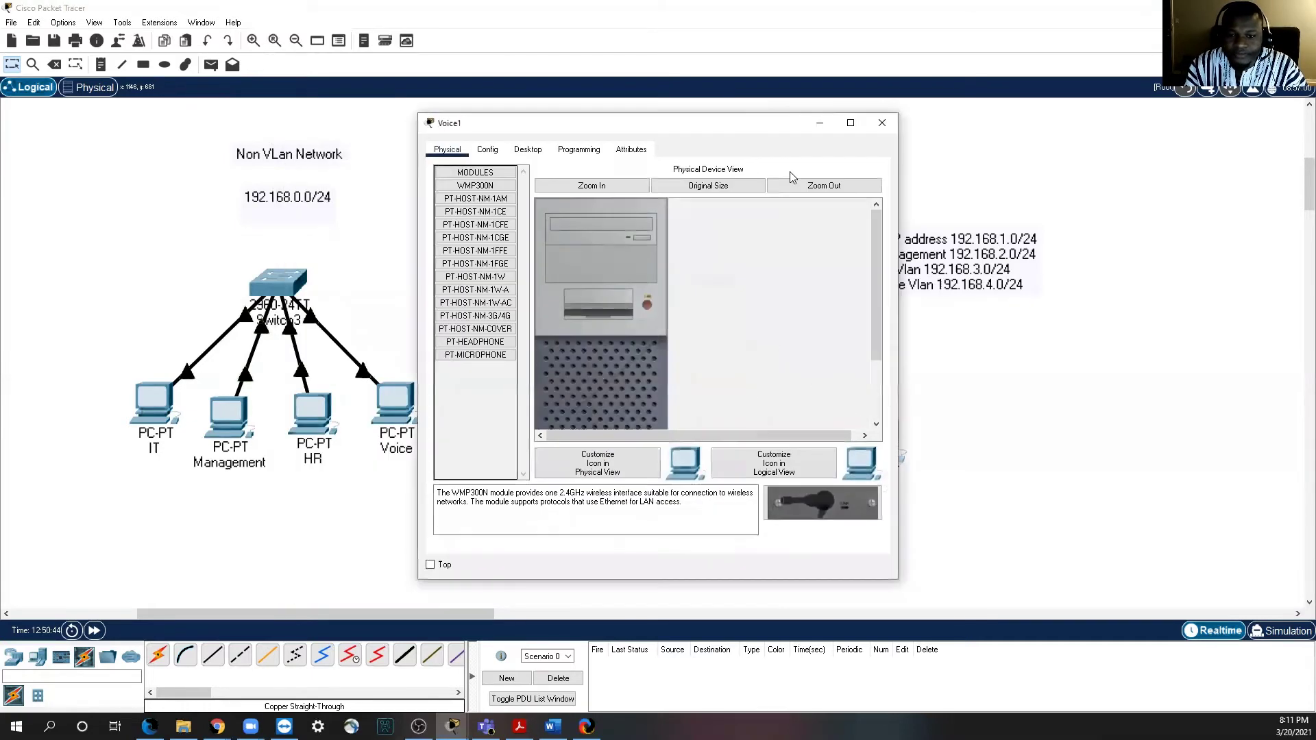
left_click_drag(672, 130, 521, 114)
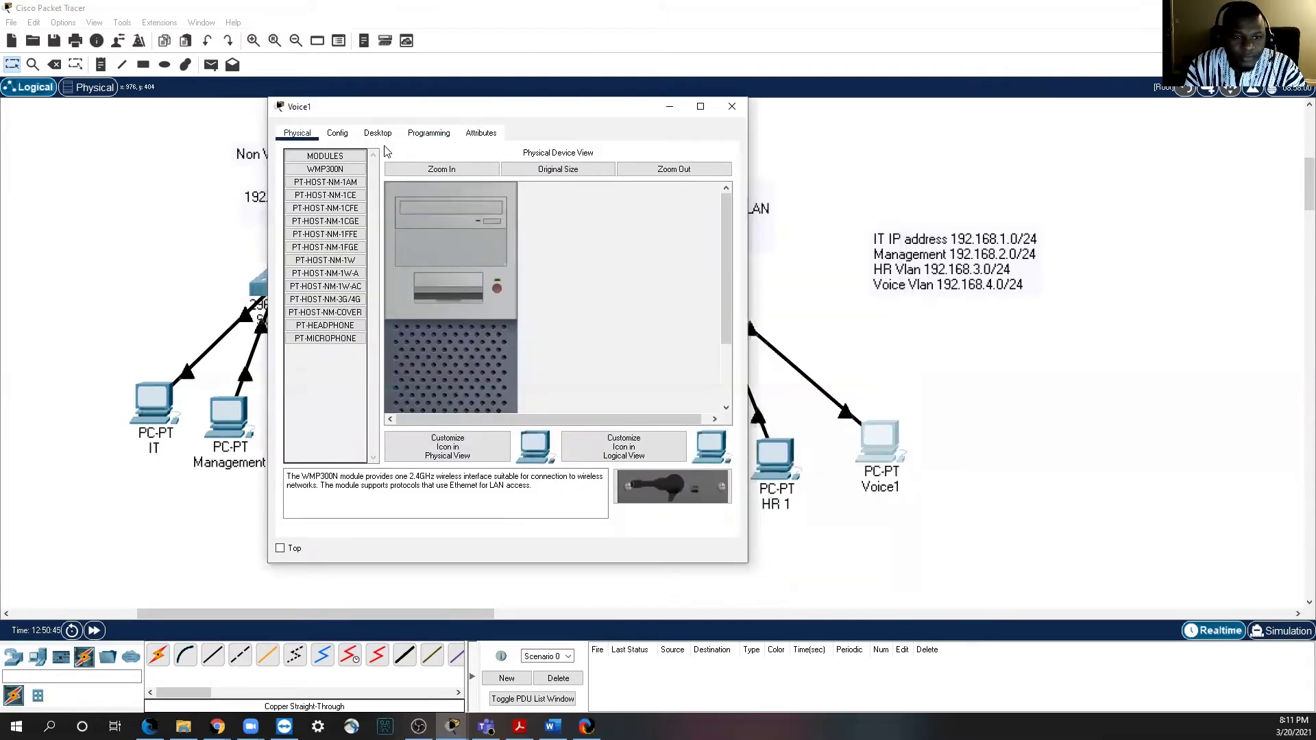
left_click(378, 133)
left_click(332, 183)
left_click(448, 229)
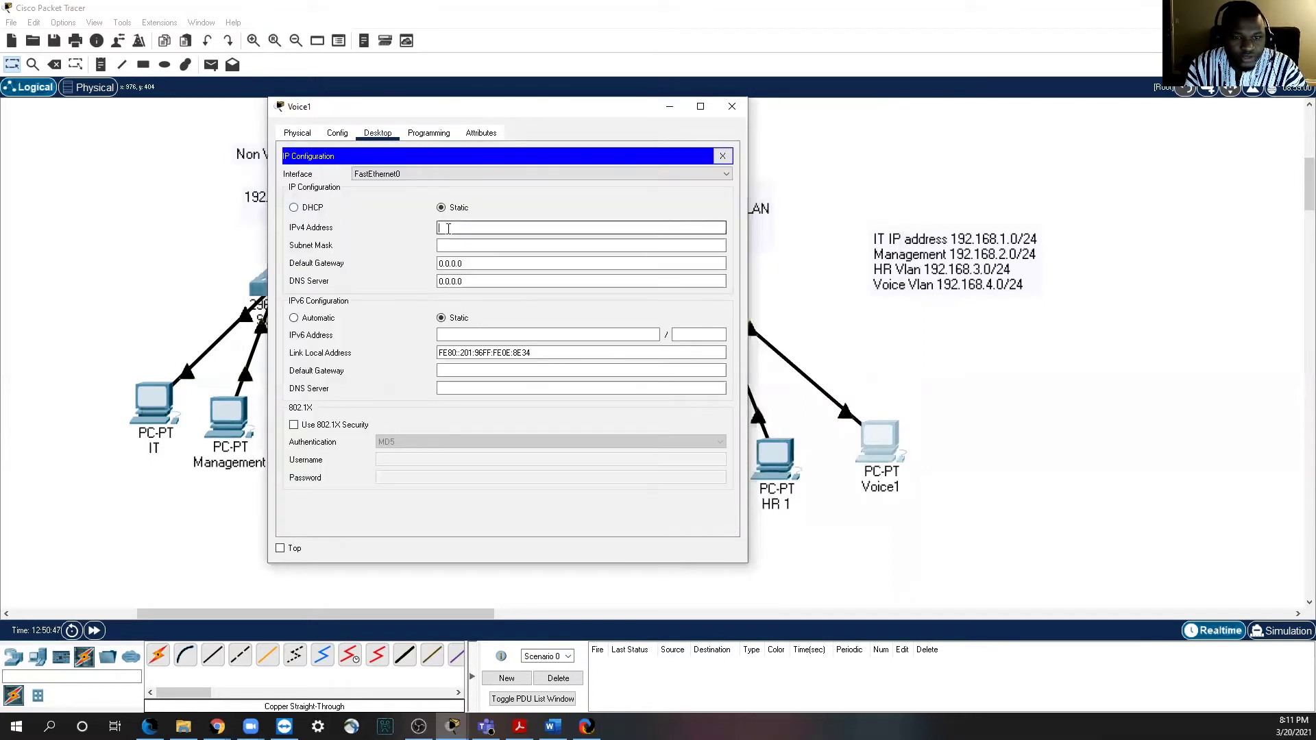
type("192.168.4.0")
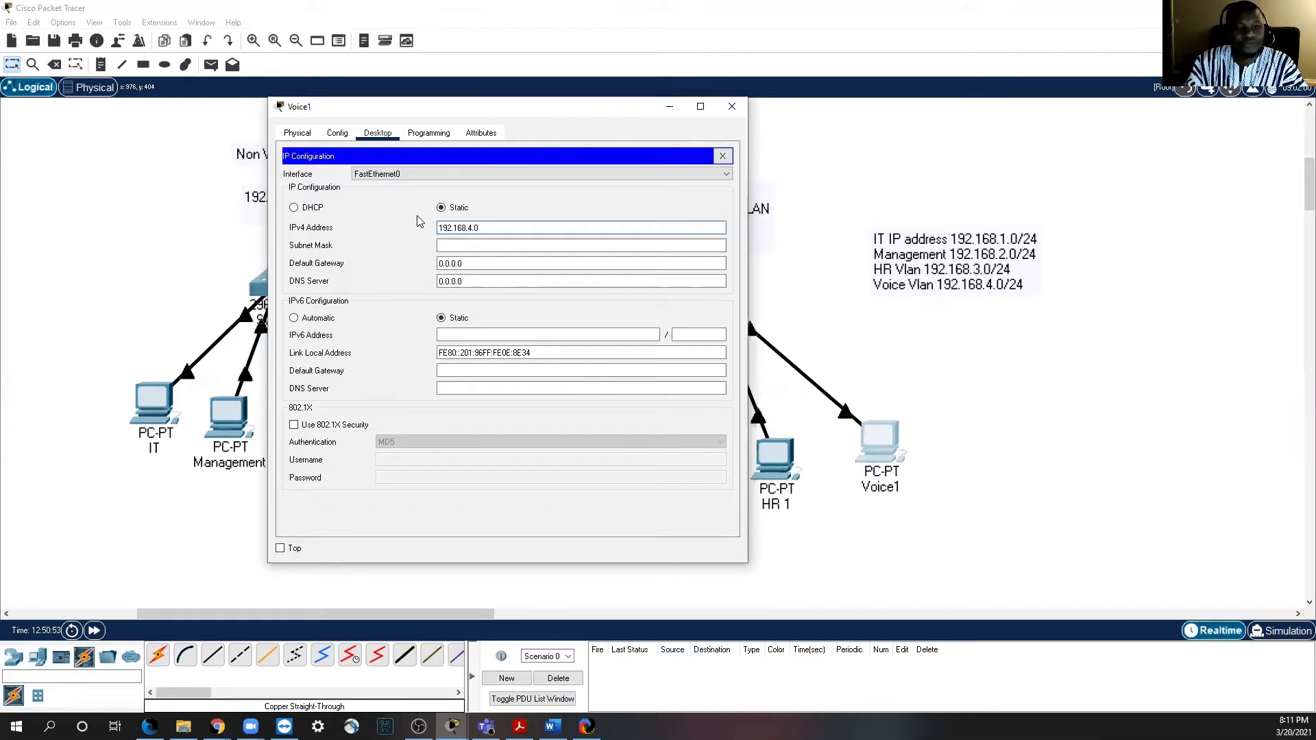
key("BackSpace")
key("BackSpace")
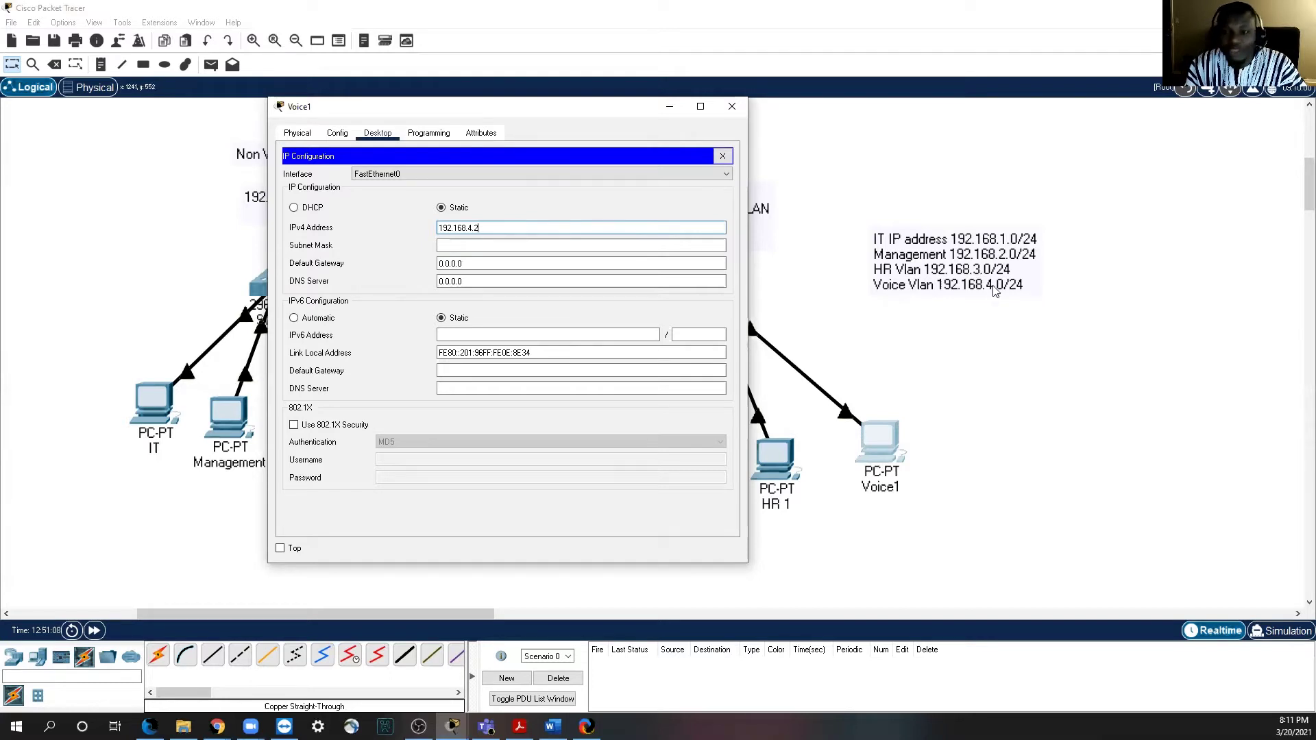
left_click(487, 245)
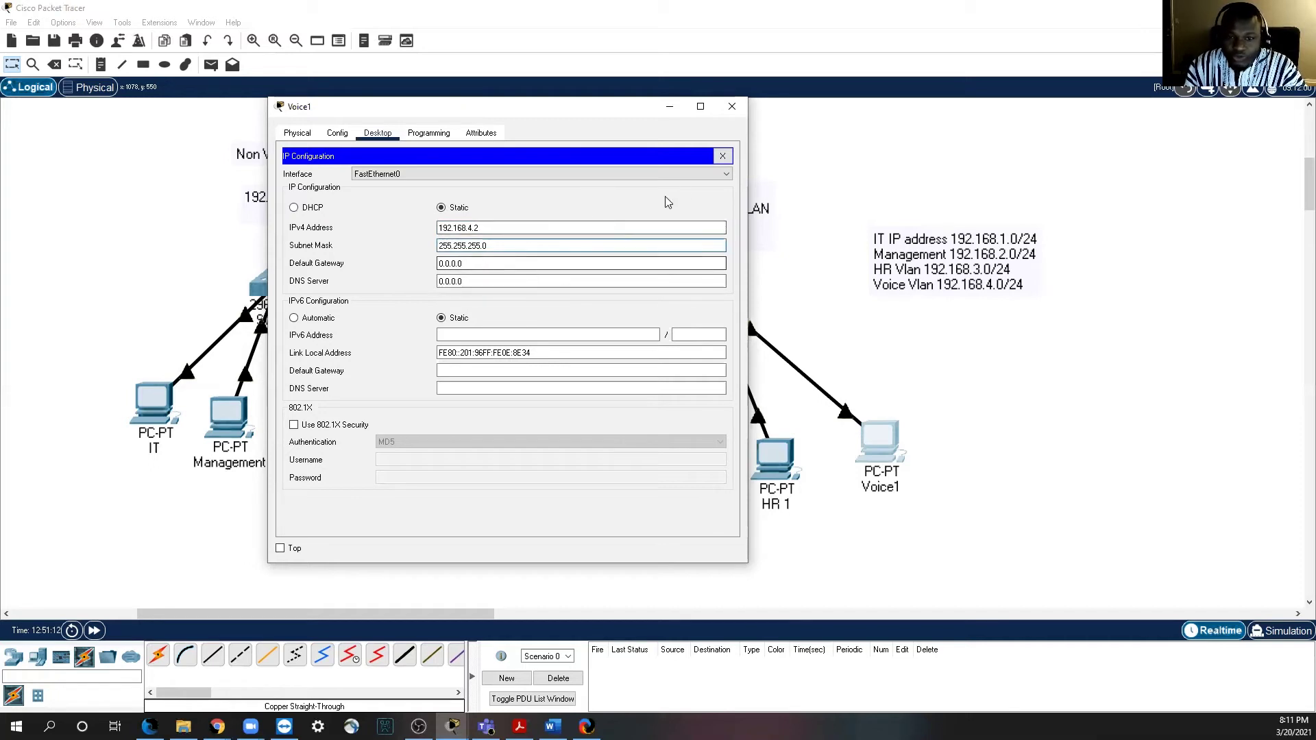
left_click(723, 156)
left_click(730, 108)
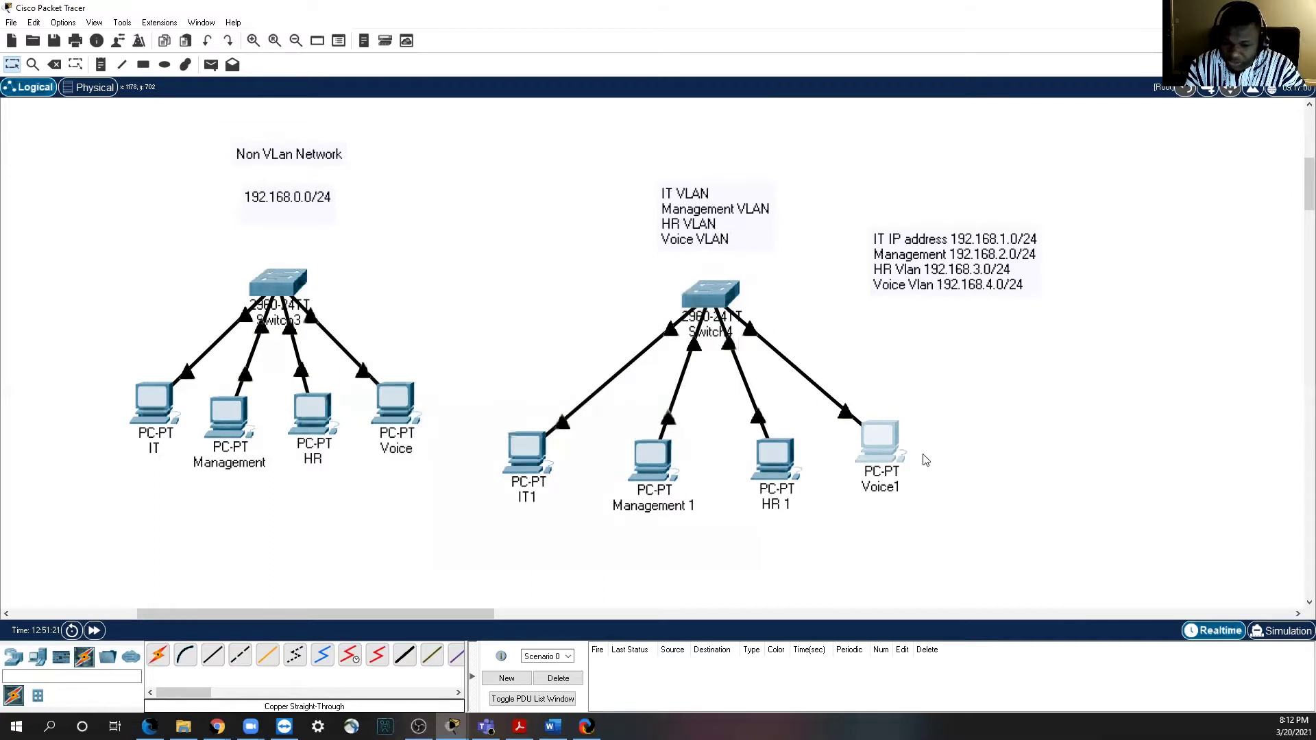
Step: Ping Management 1 at 192.168.2.2 from IT1's Command Prompt, then close the prompt and minimize IT1's window
double_click(532, 471)
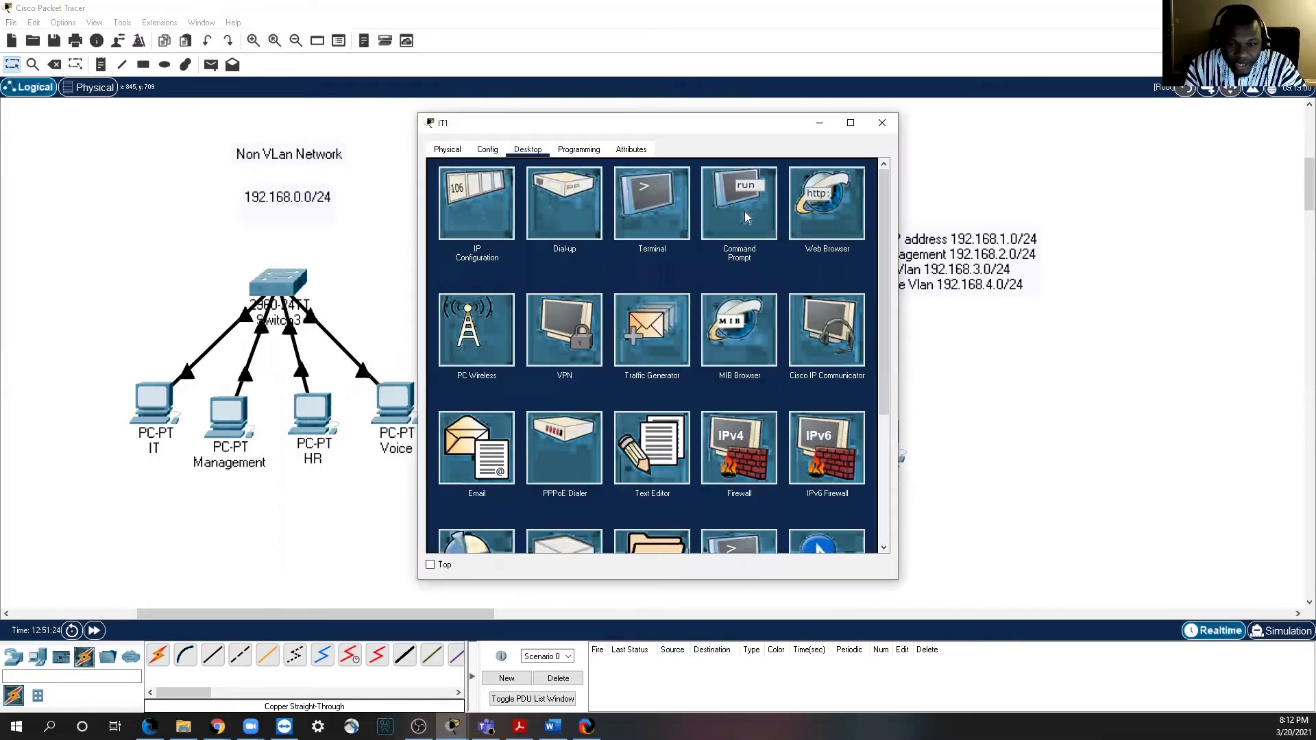
left_click(745, 212)
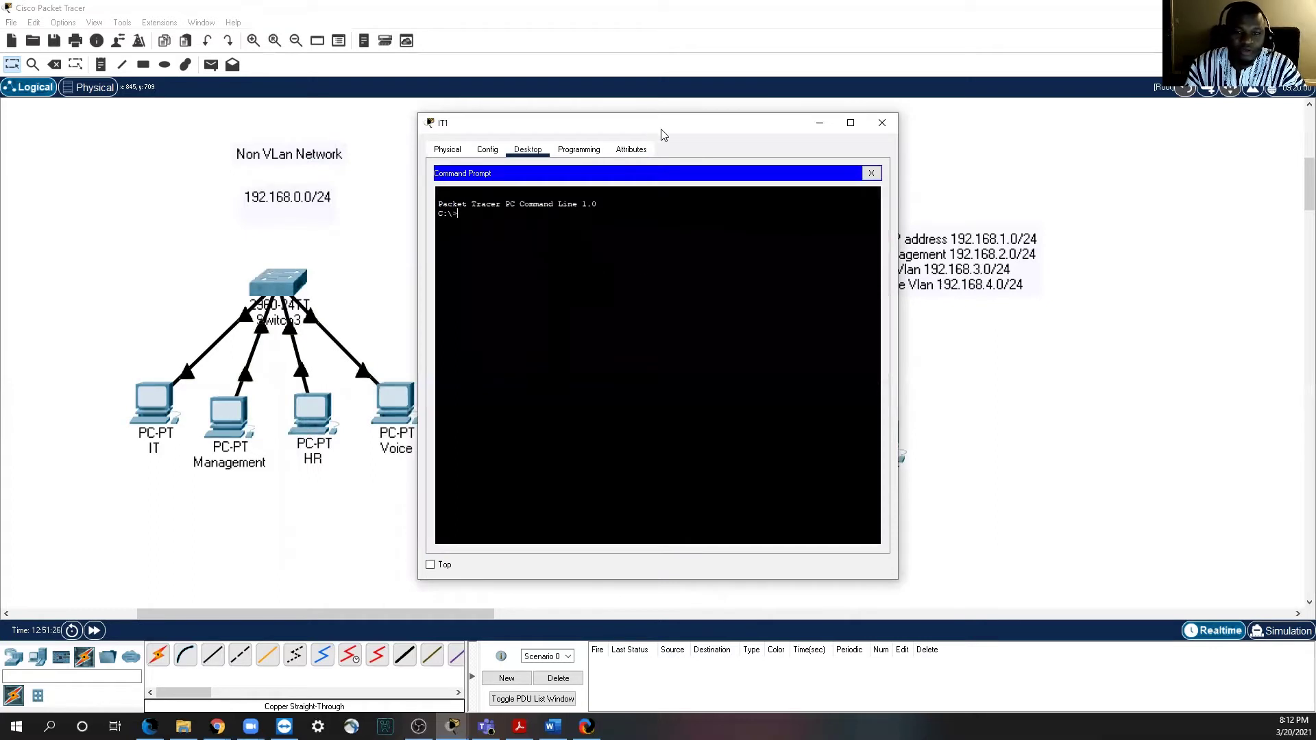
left_click_drag(662, 135, 349, 144)
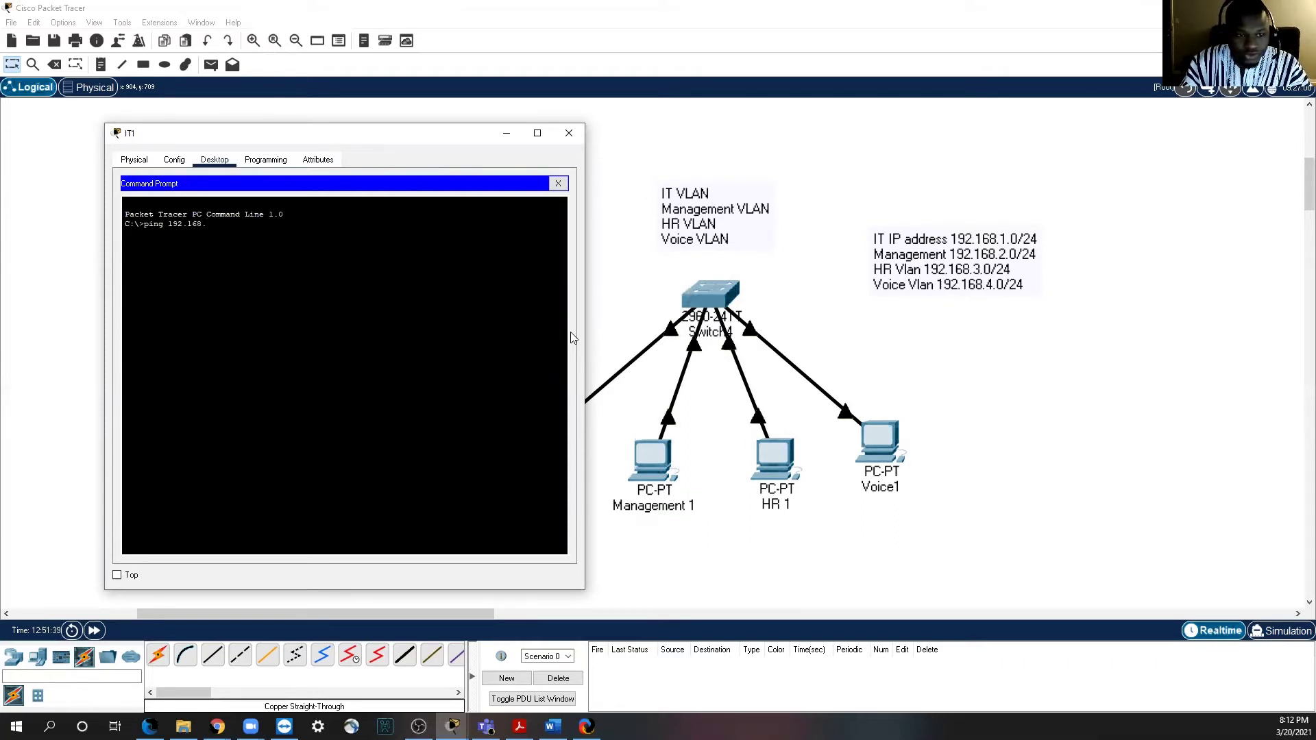
key("Return")
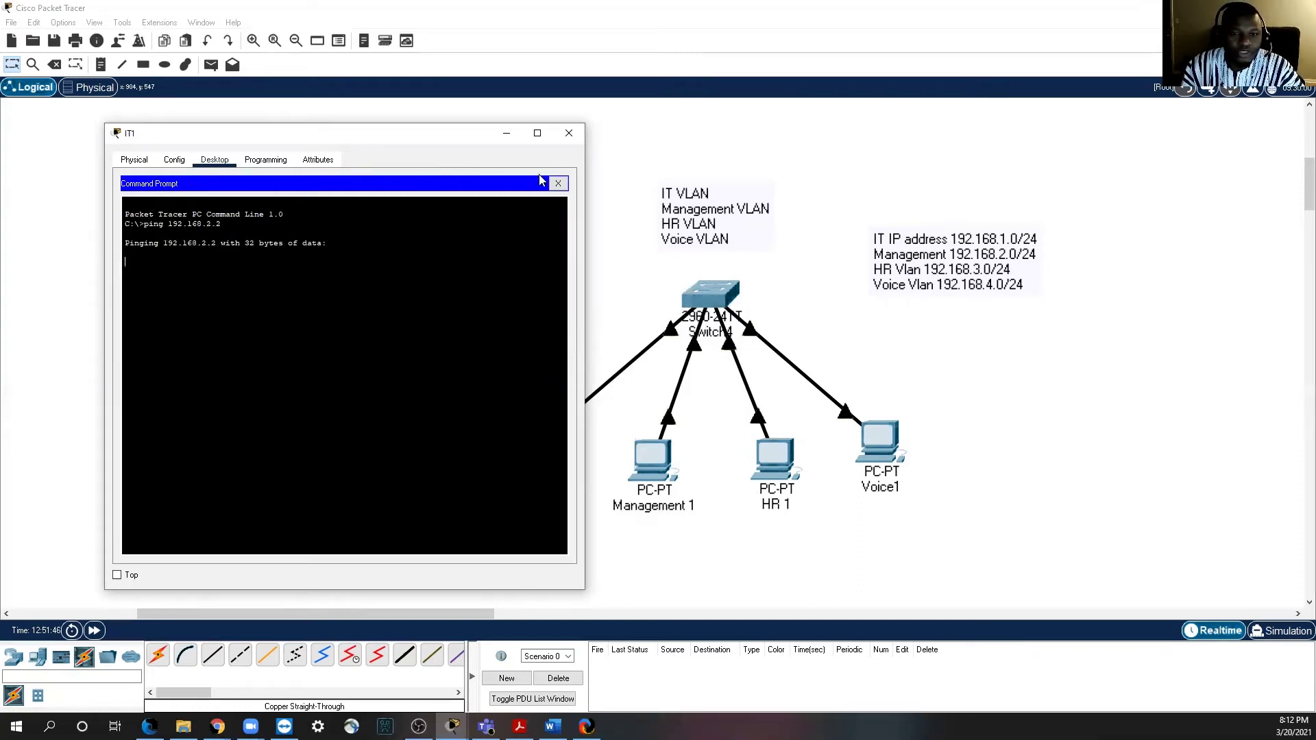
left_click(559, 185)
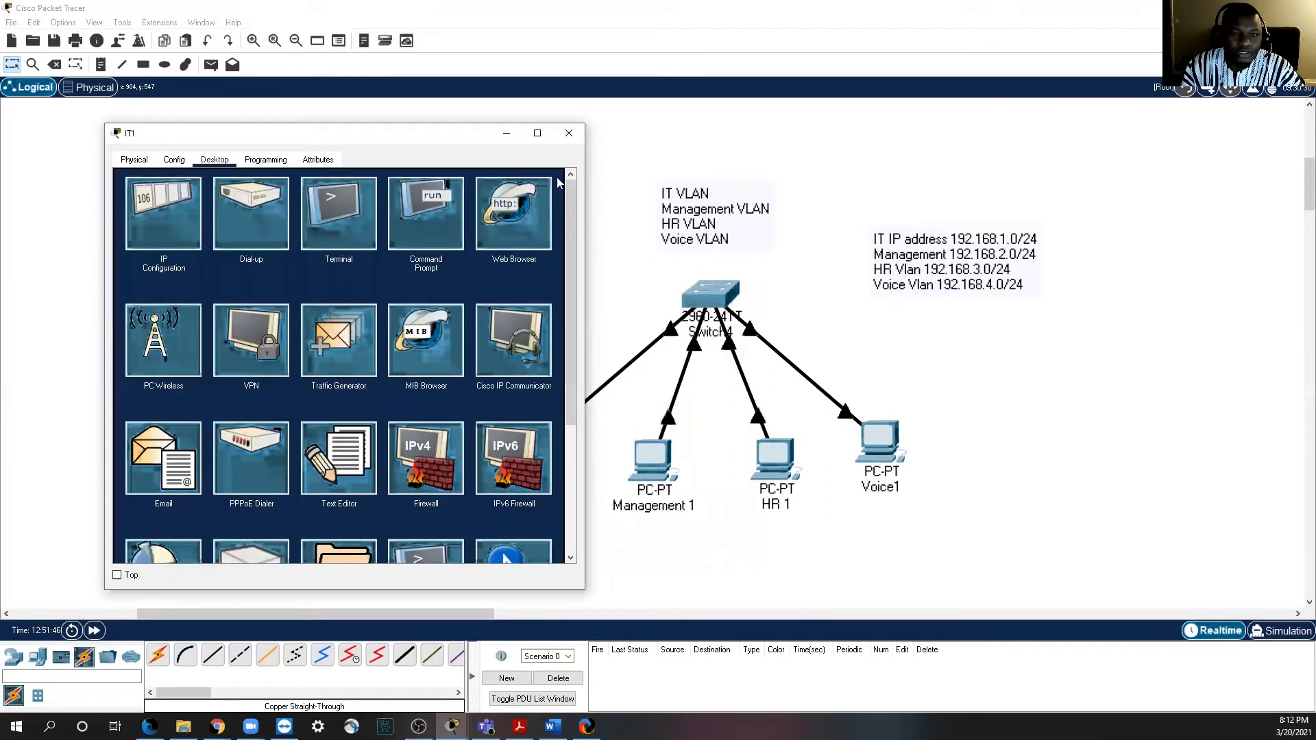
left_click(506, 133)
Step: Move Switch4 farther below the VLAN names note and shift Voice1 slightly lower in the topology
left_click_drag(696, 286, 698, 315)
mouse_move(871, 455)
left_mouse_down()
mouse_move(886, 457)
mouse_move(868, 466)
left_mouse_up()
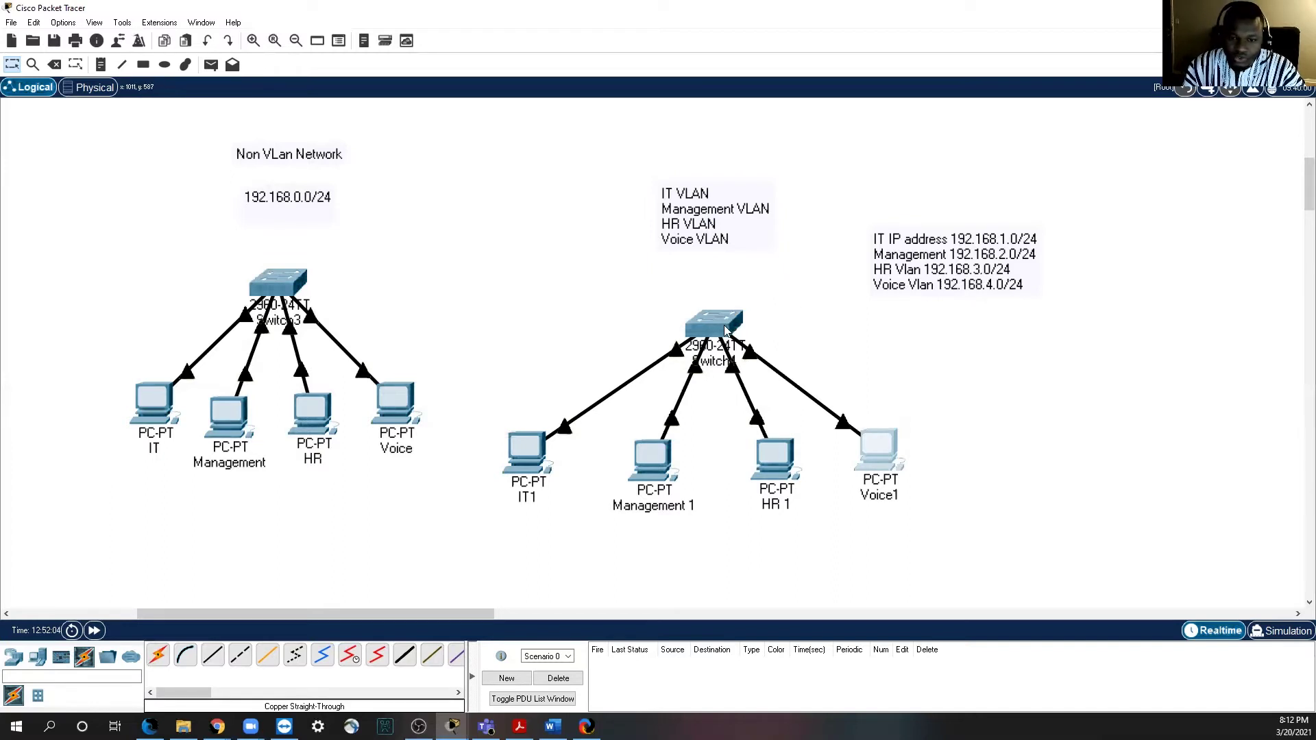
left_click_drag(713, 325, 692, 342)
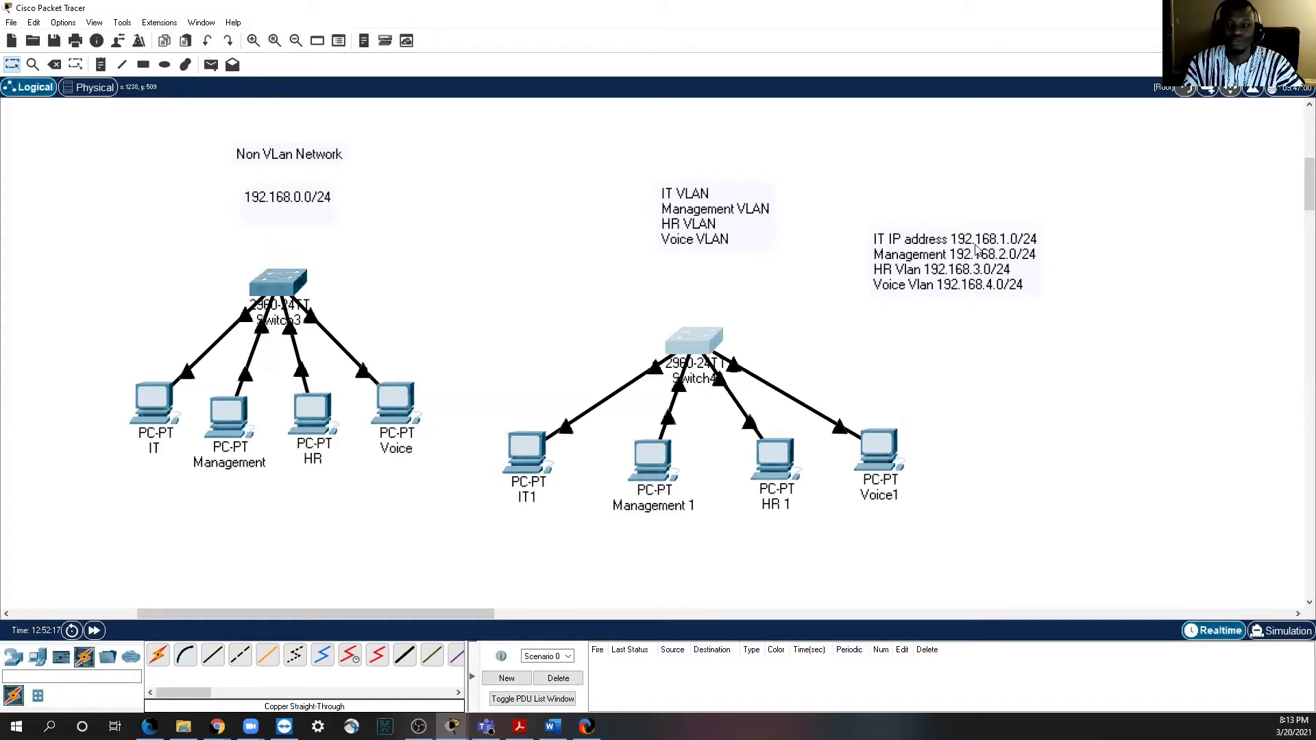
Step: Open Switch4's IOS command-line interface and start the session at the user EXEC prompt
left_click(699, 339)
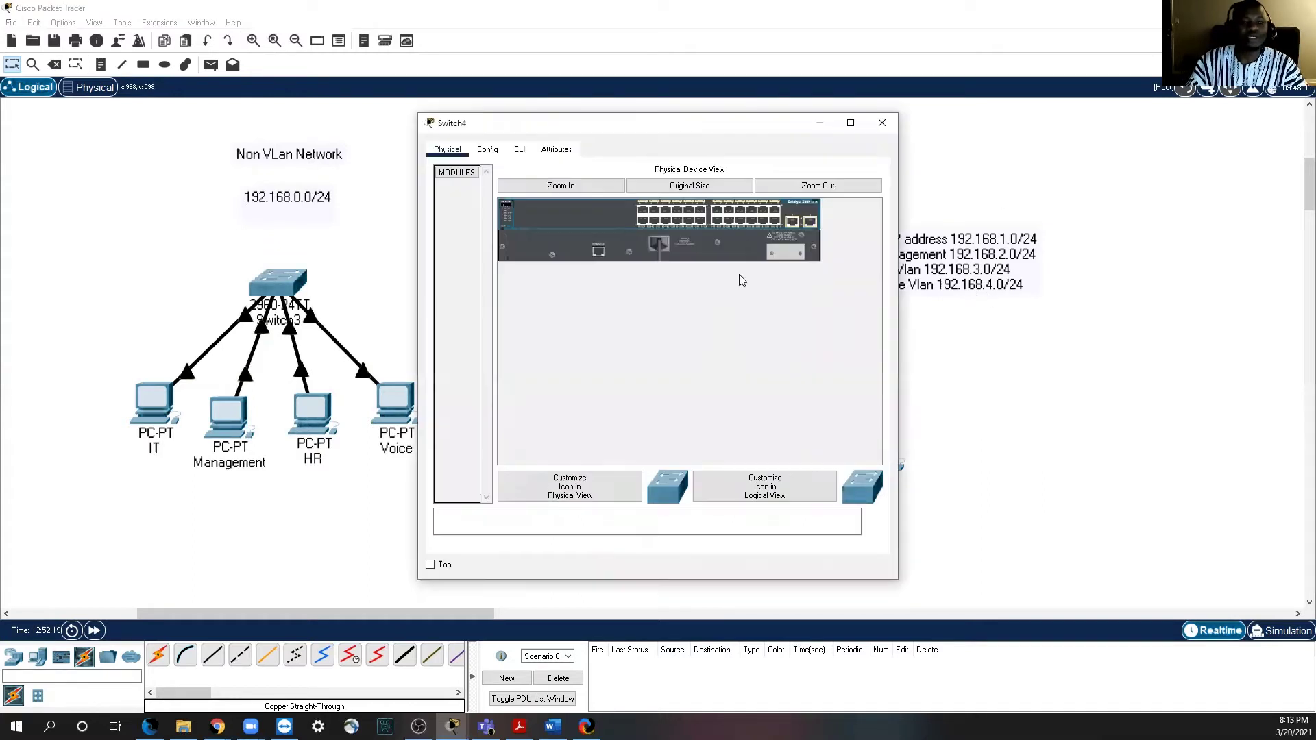
left_click(520, 154)
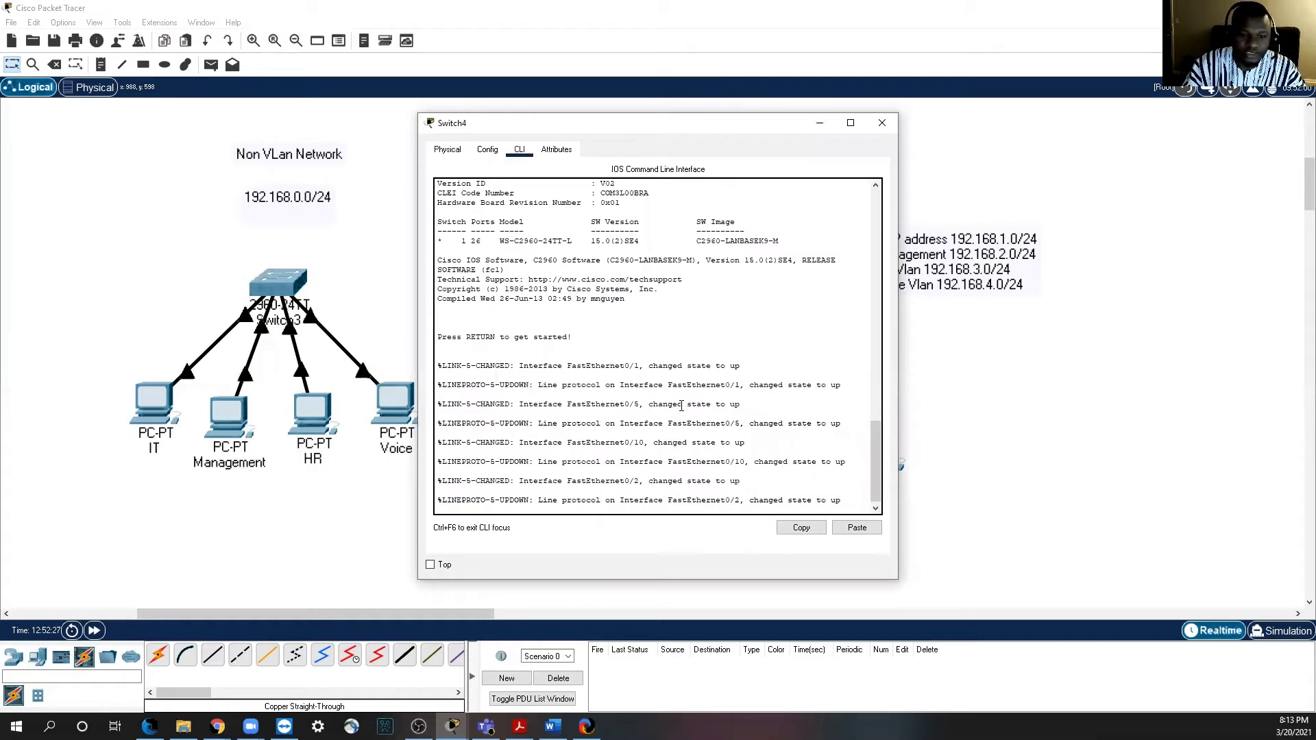
key("Return")
key("Return")
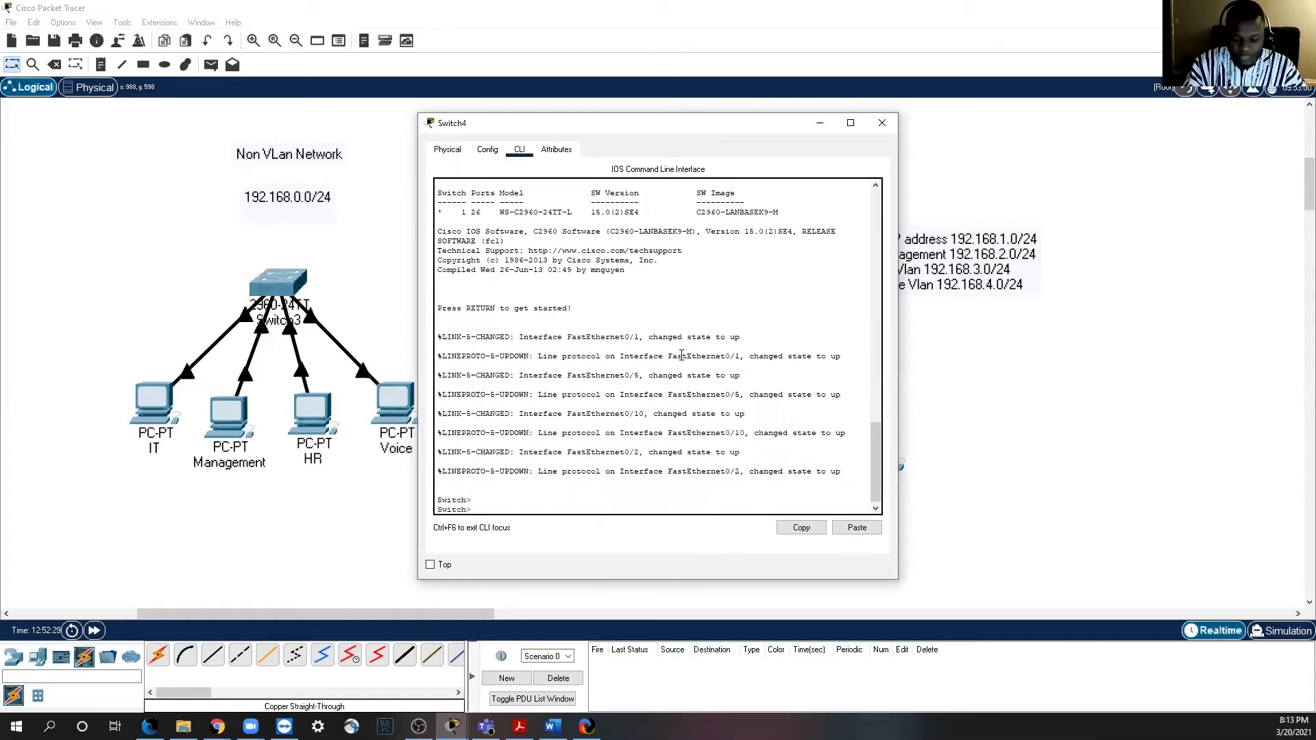
Step: Try the command "enable vlan" at Switch4's user EXEC prompt
type("en")
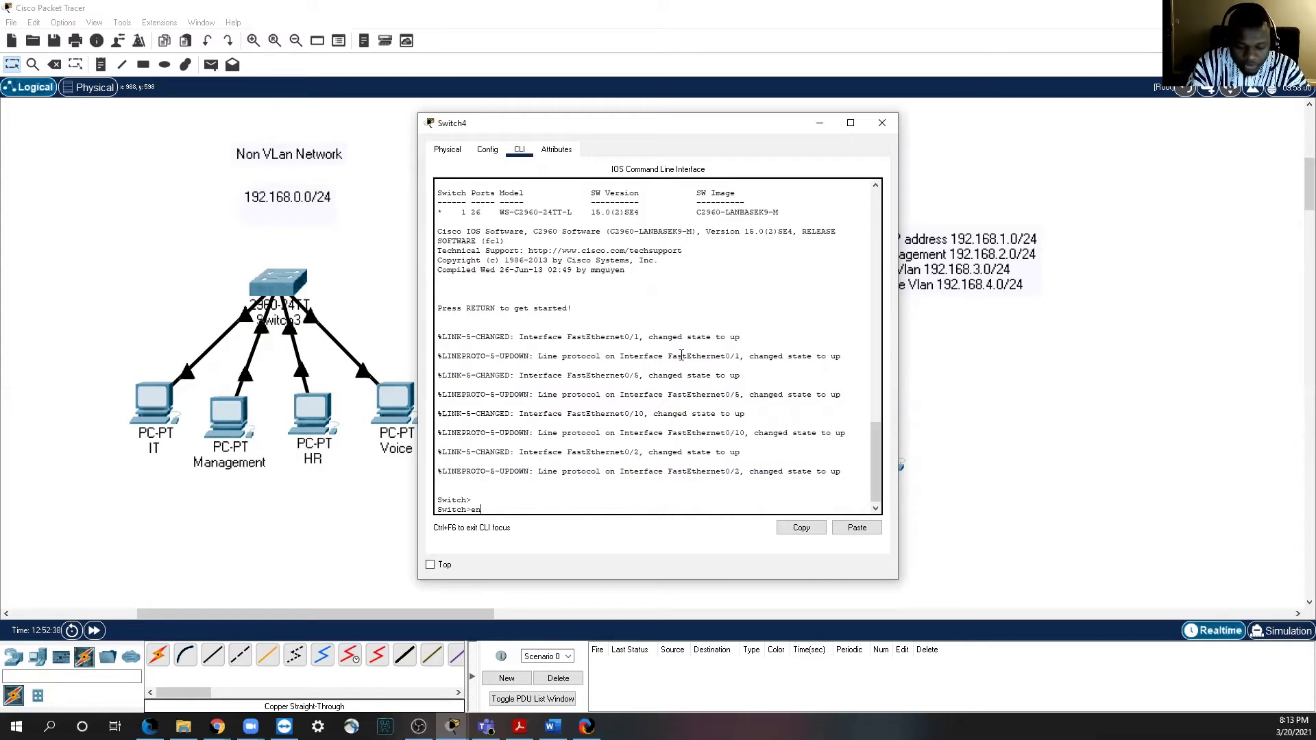
type("able")
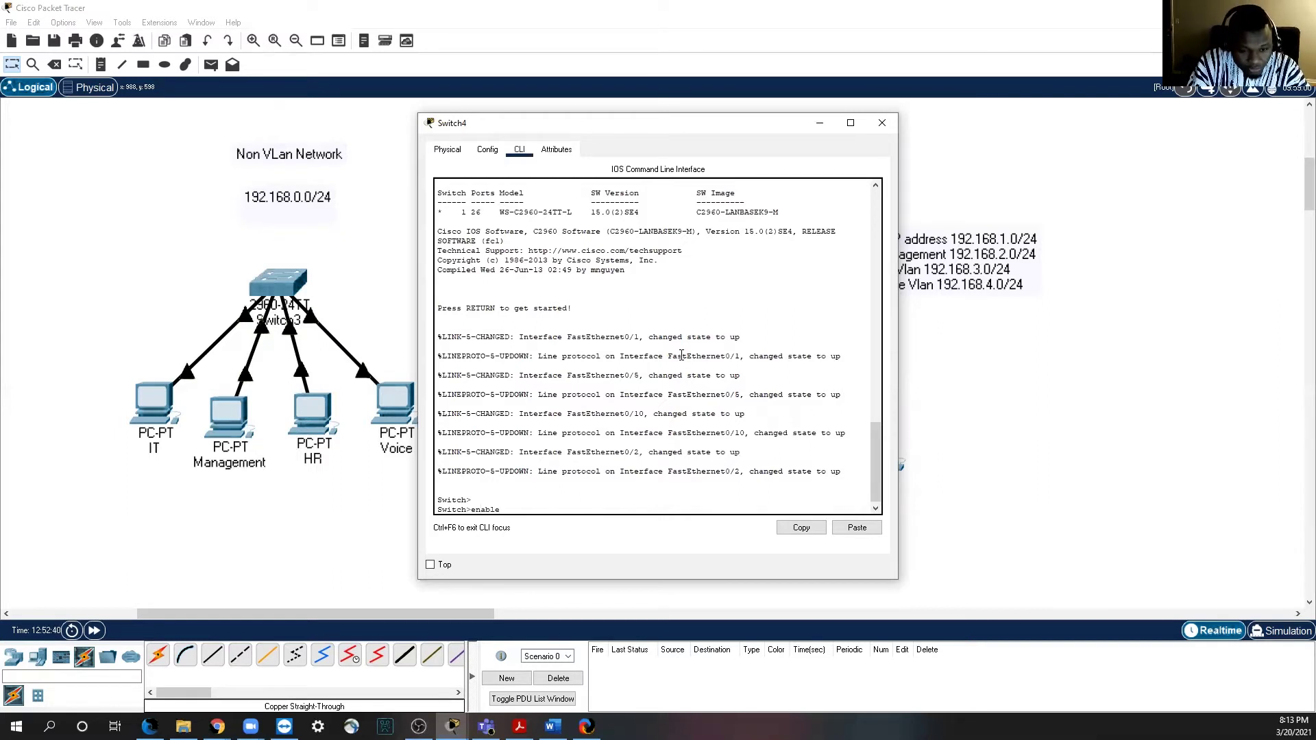
type(" vlan")
key("Return")
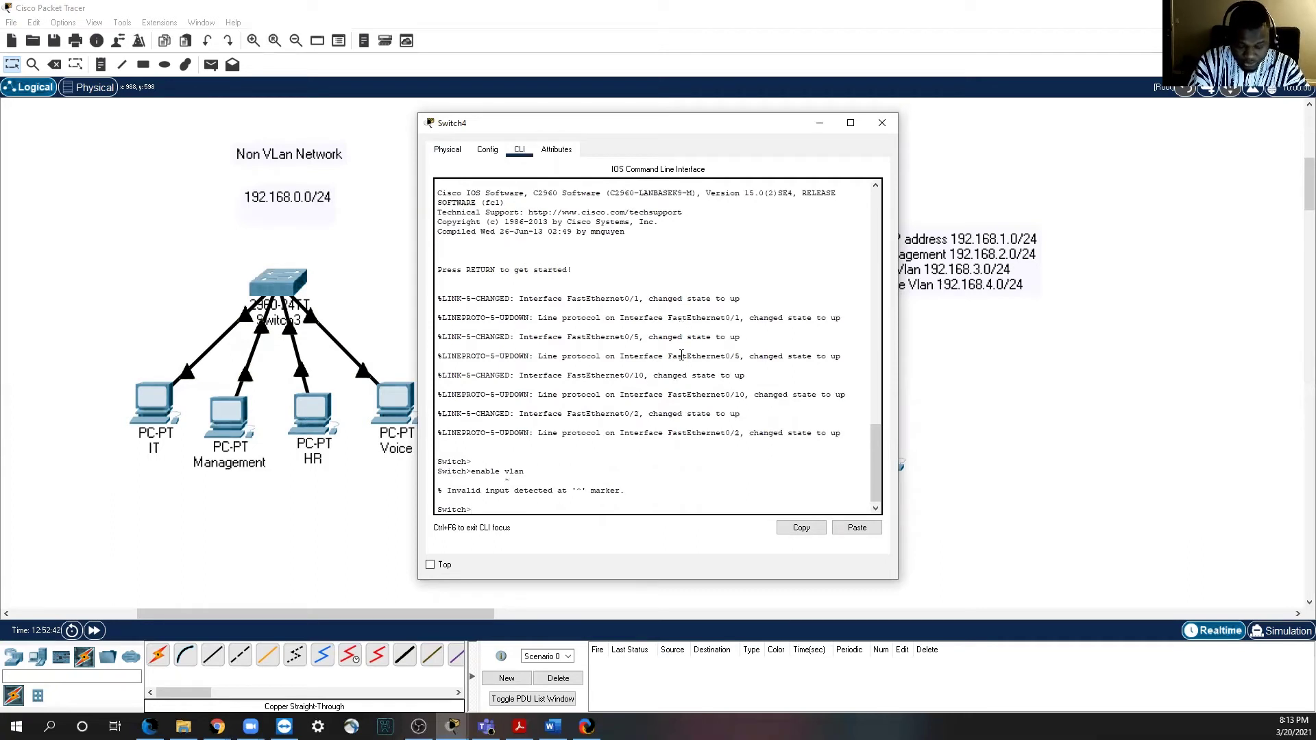
Step: Enter privileged EXEC mode on Switch4 with the command "enable"
type("enab")
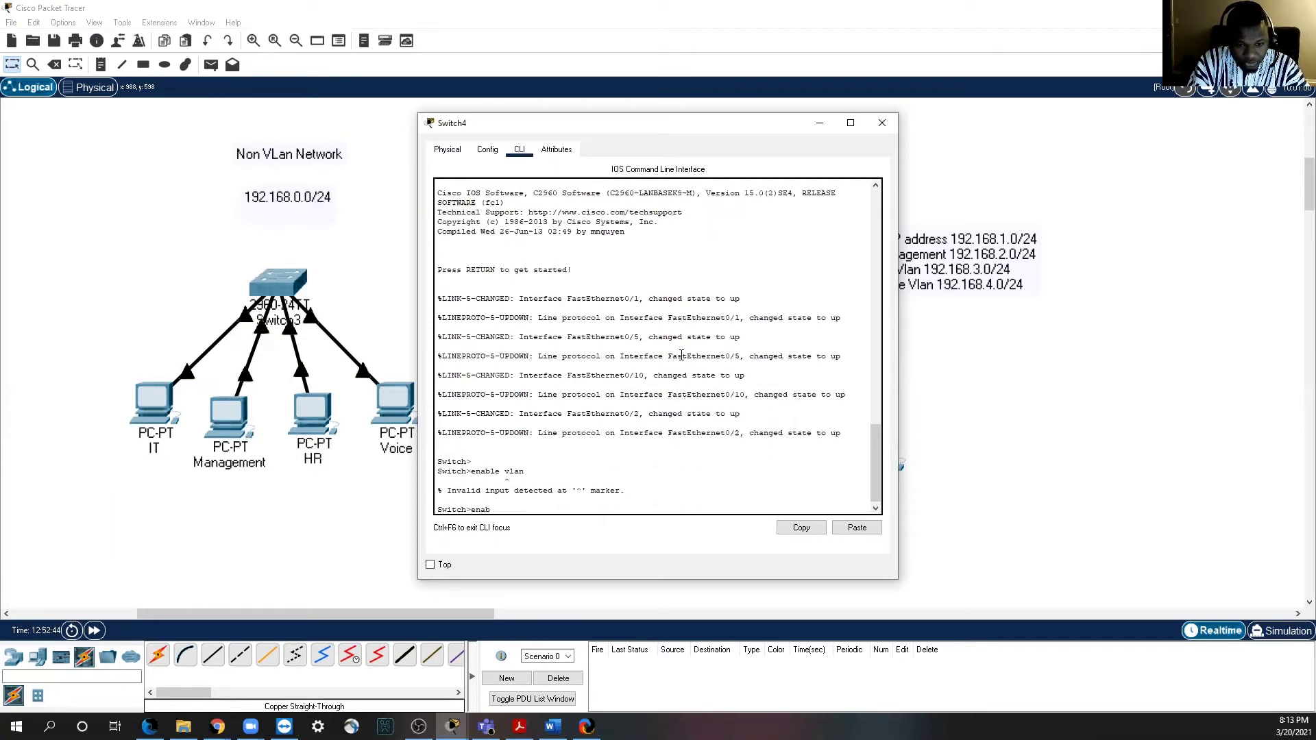
type("le")
key("Return")
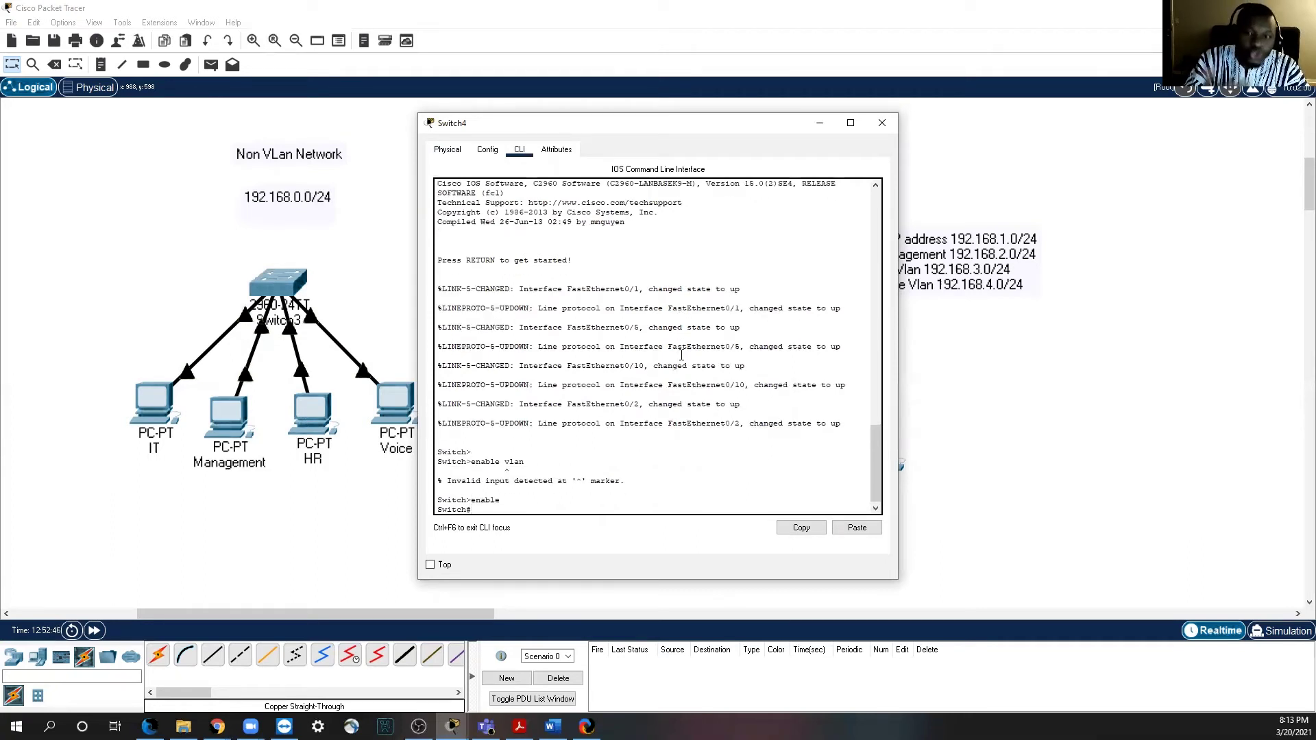
Step: Run "show vlan brief" on Switch4 and examine which ports are assigned to the default VLAN
type("show vlan brief")
key("Return")
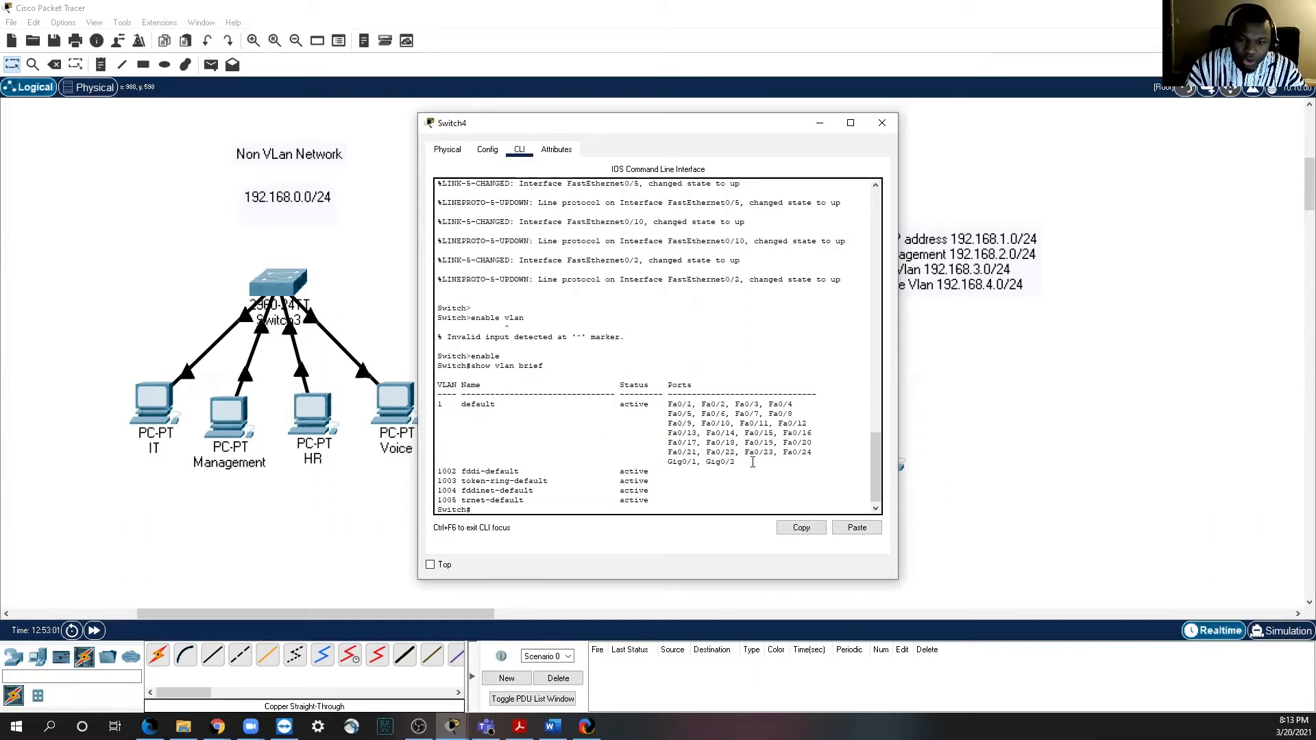
left_click_drag(734, 466, 652, 402)
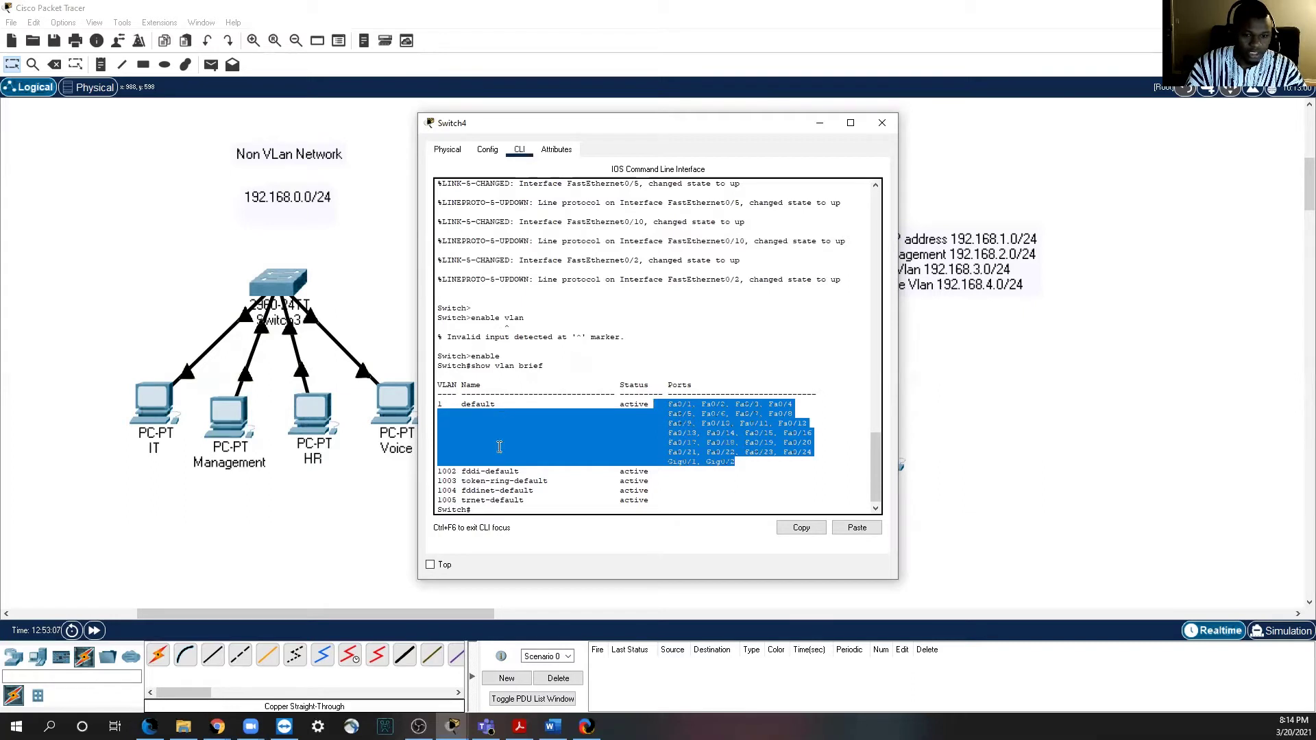
left_click(457, 471)
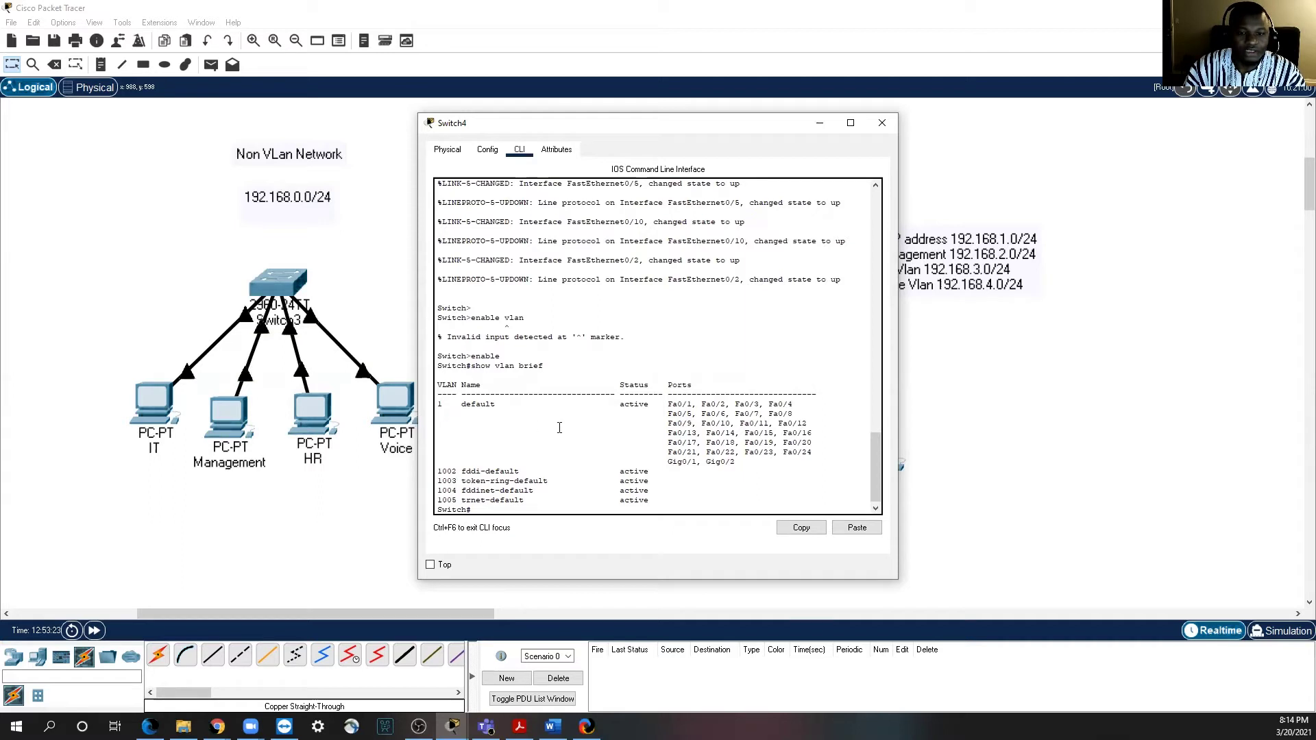
Step: Move Switch4's window clear of the IP address note and enter global configuration mode with "configure terminal"
left_click_drag(692, 125, 576, 125)
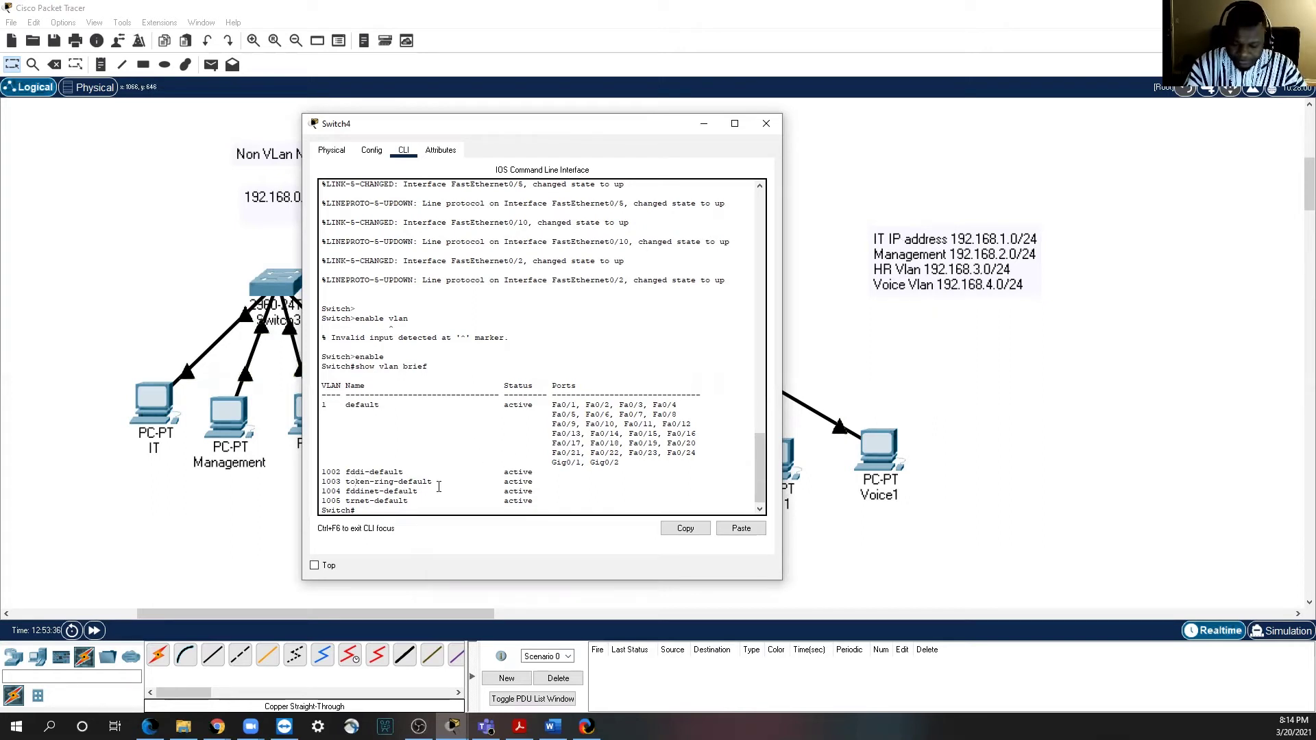
key("Return")
key("Return")
type("configure")
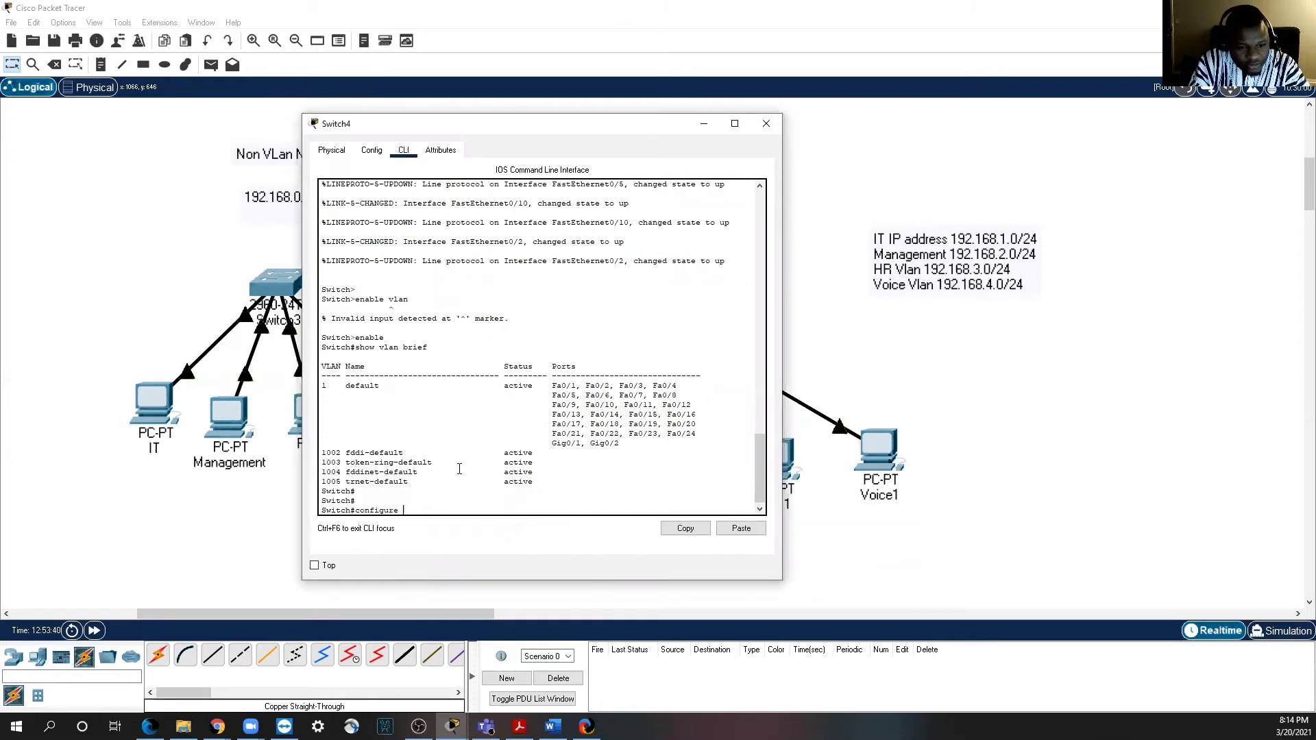
type(" terminal")
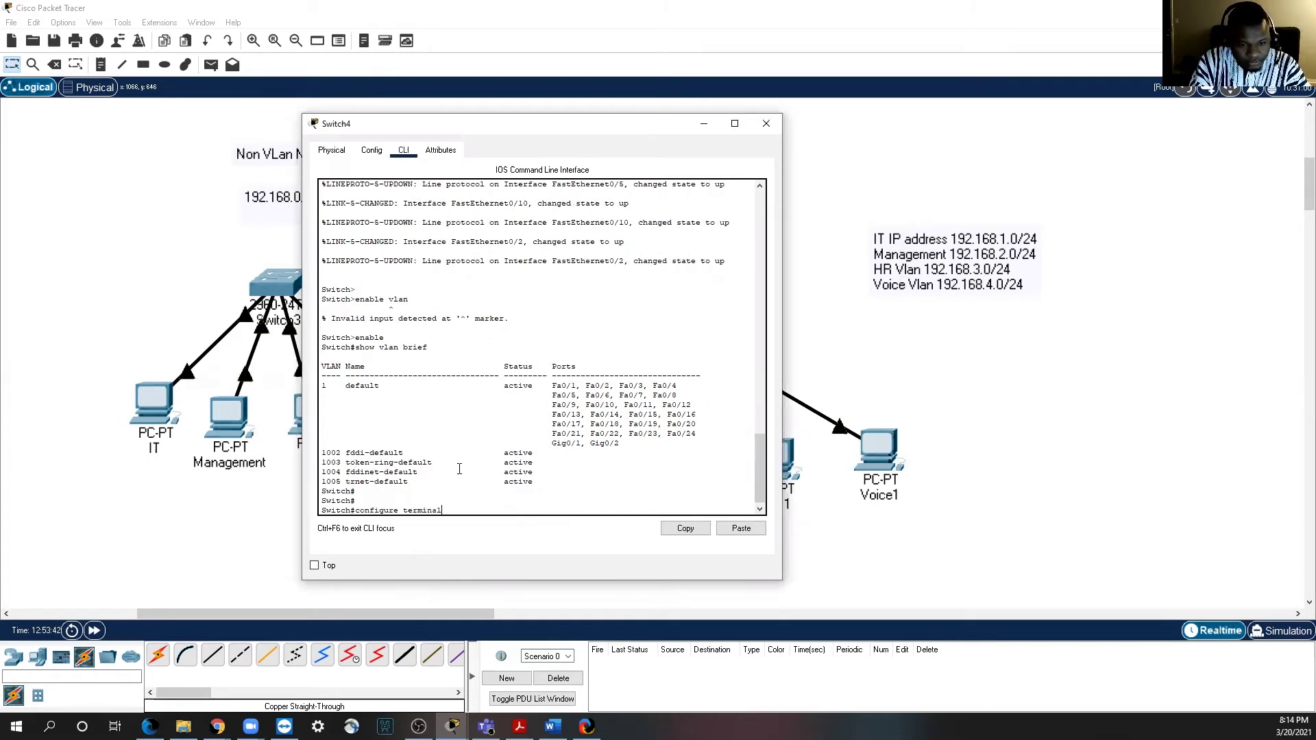
key("Return")
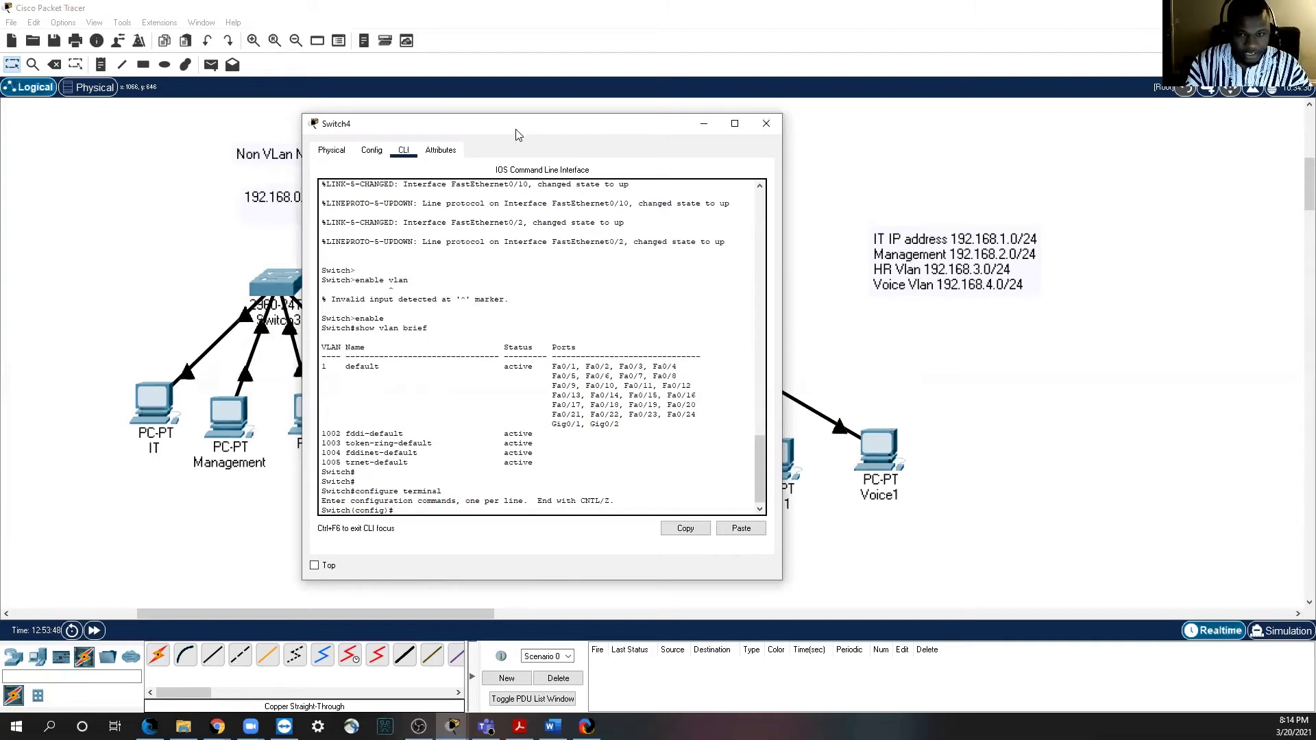
Step: Move Switch4's window clear of the VLAN note and append the VLAN numbers IT 10, Management 20, HR 30 and Voice 40 to its lines
left_click_drag(518, 134, 387, 144)
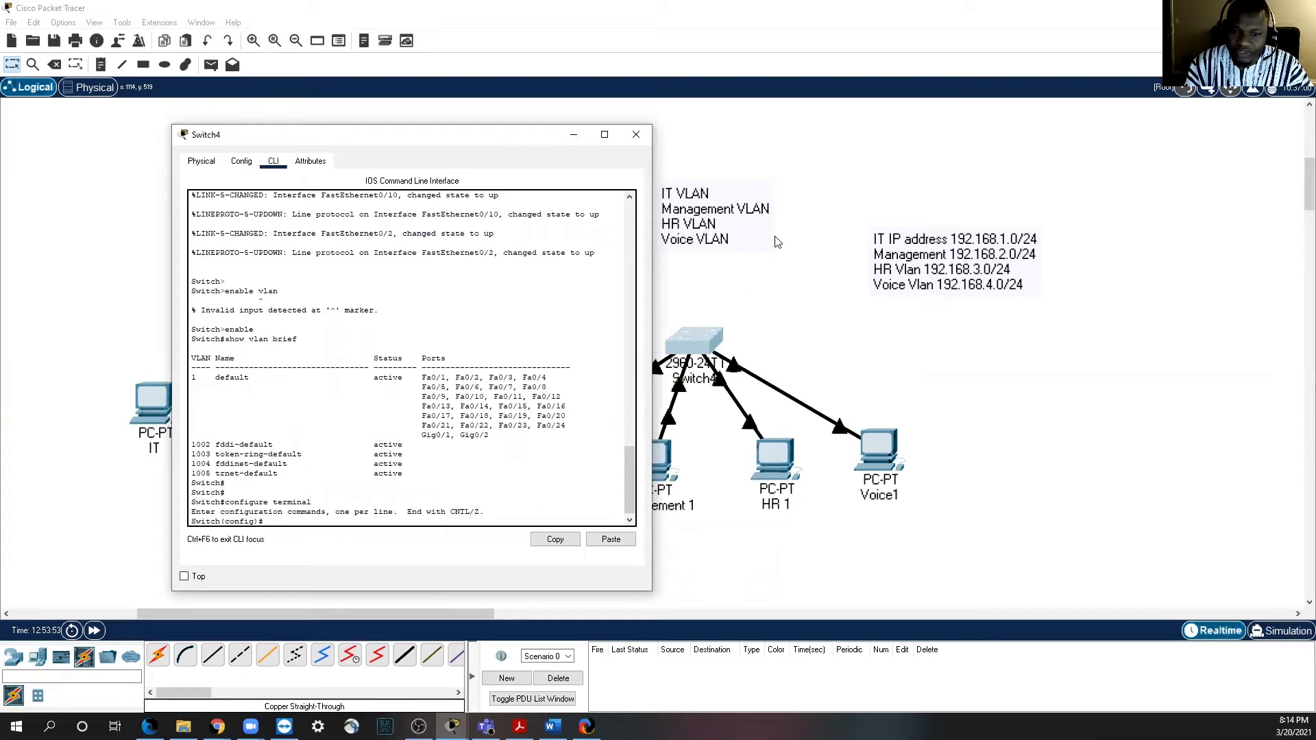
double_click(720, 197)
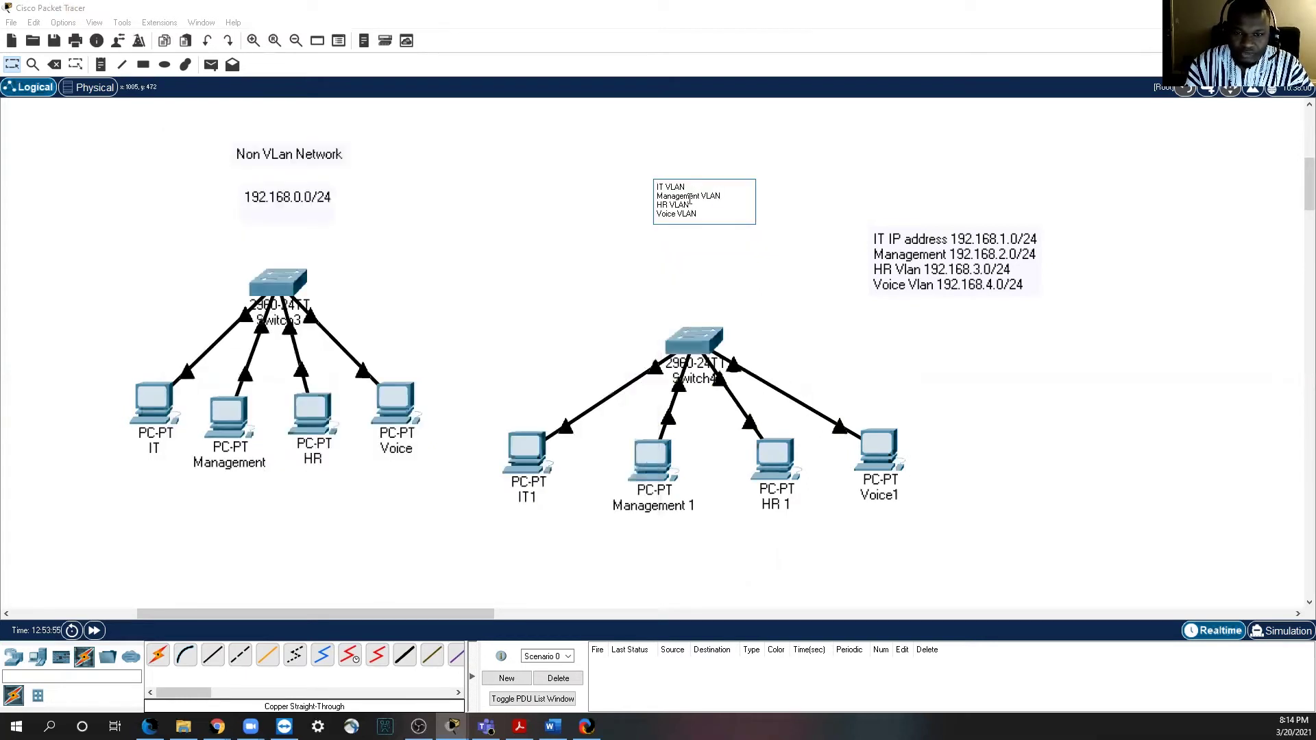
type("10")
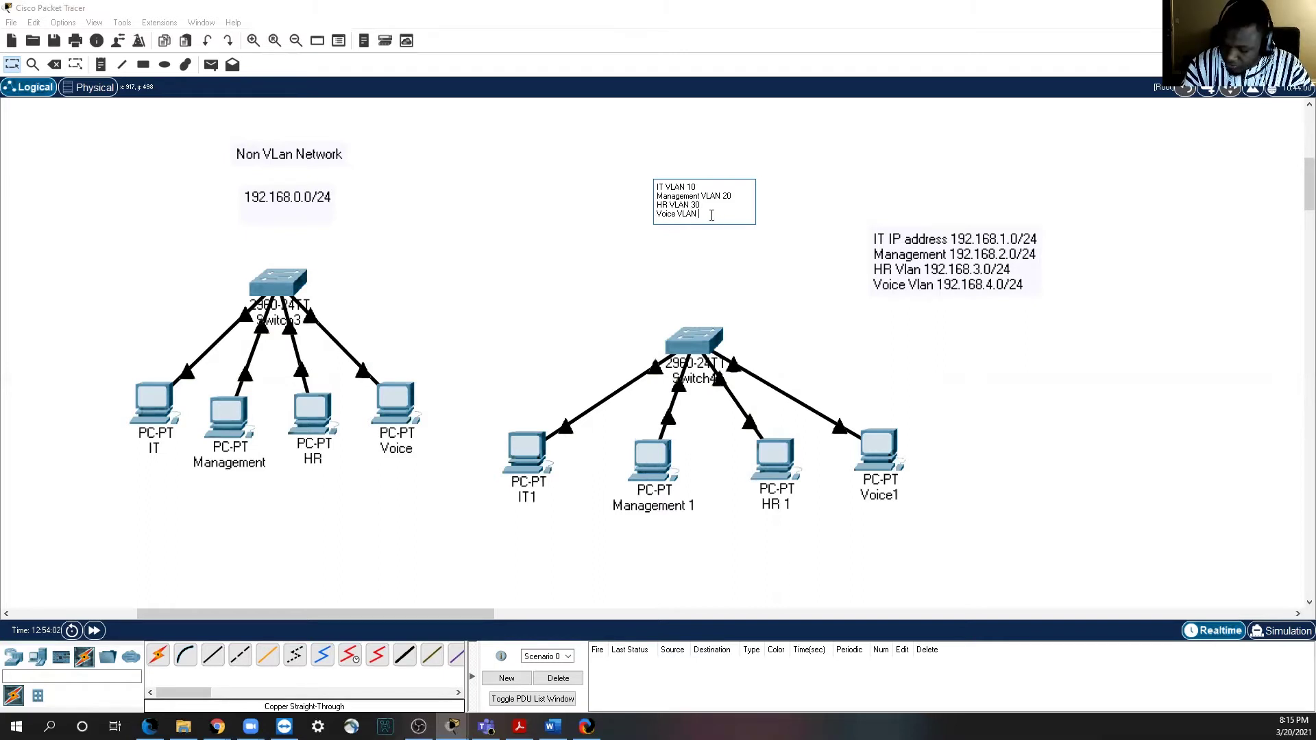
left_click(687, 259)
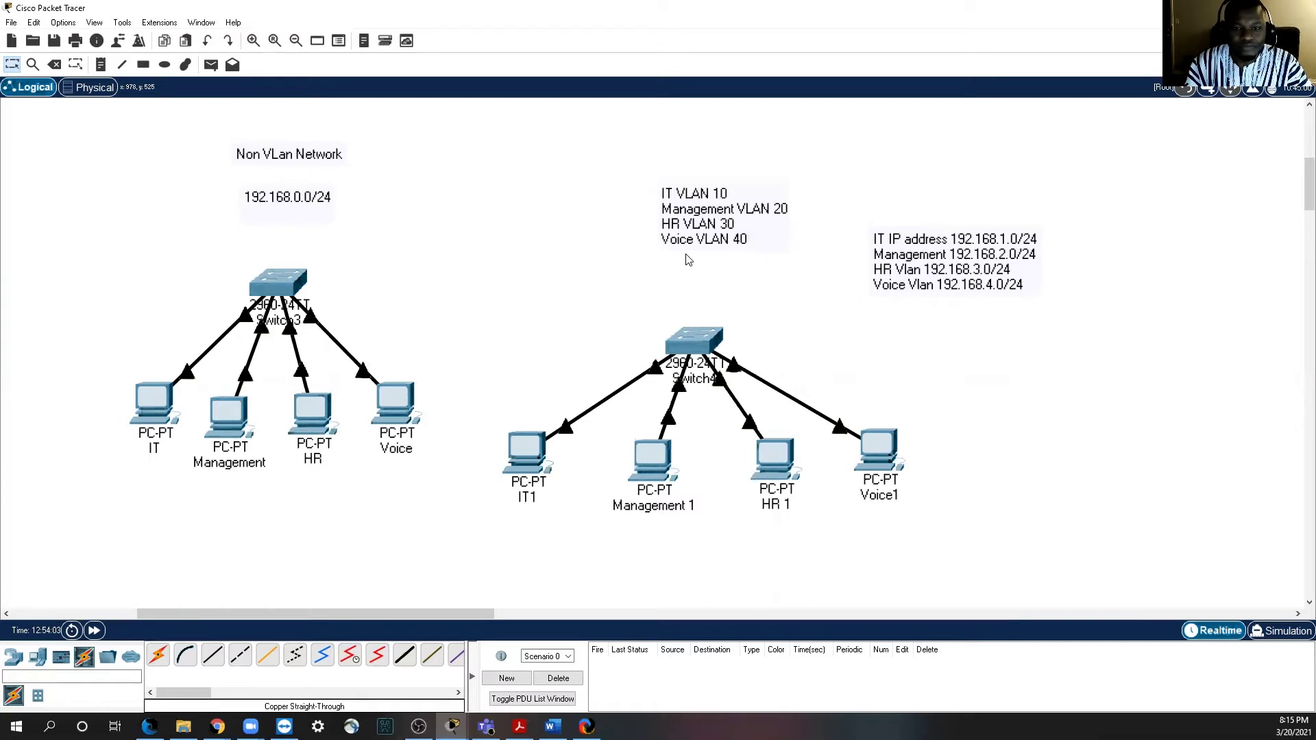
Step: Reopen Switch4's command line and create VLAN 10 with the name IT
left_click(691, 337)
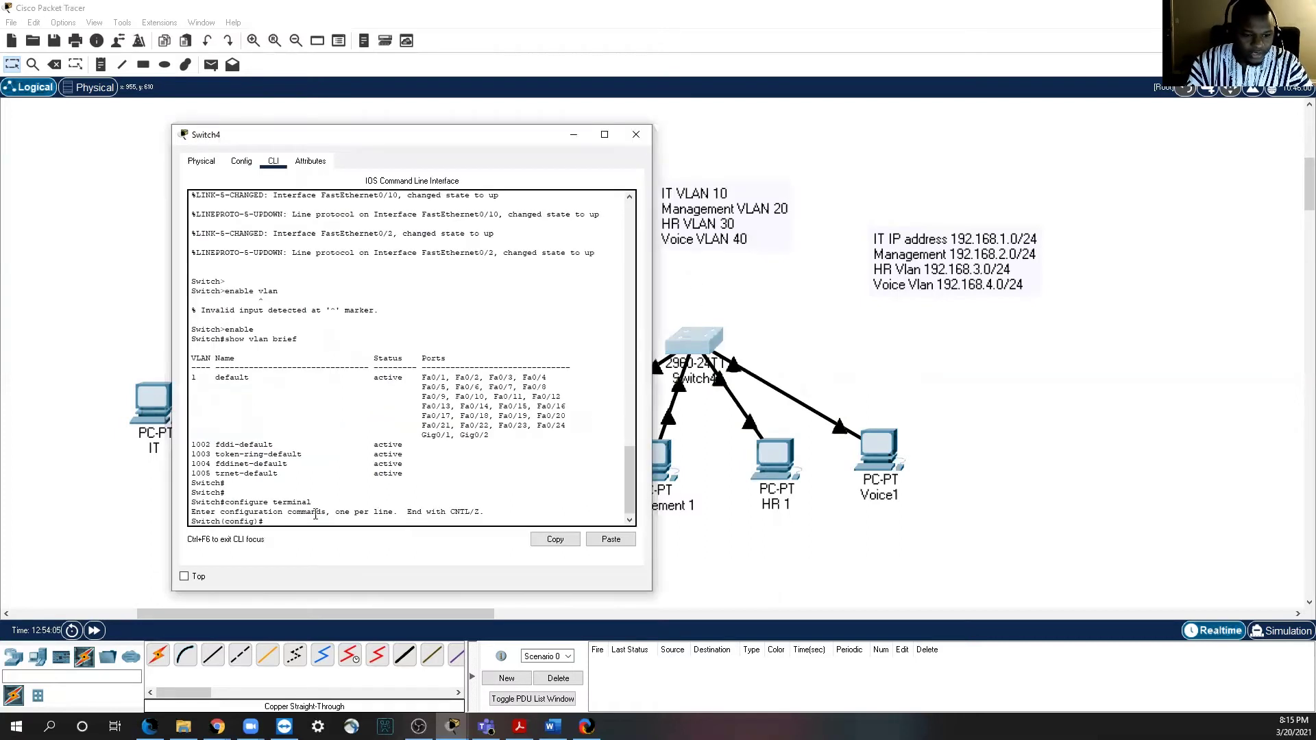
type("vlan 10")
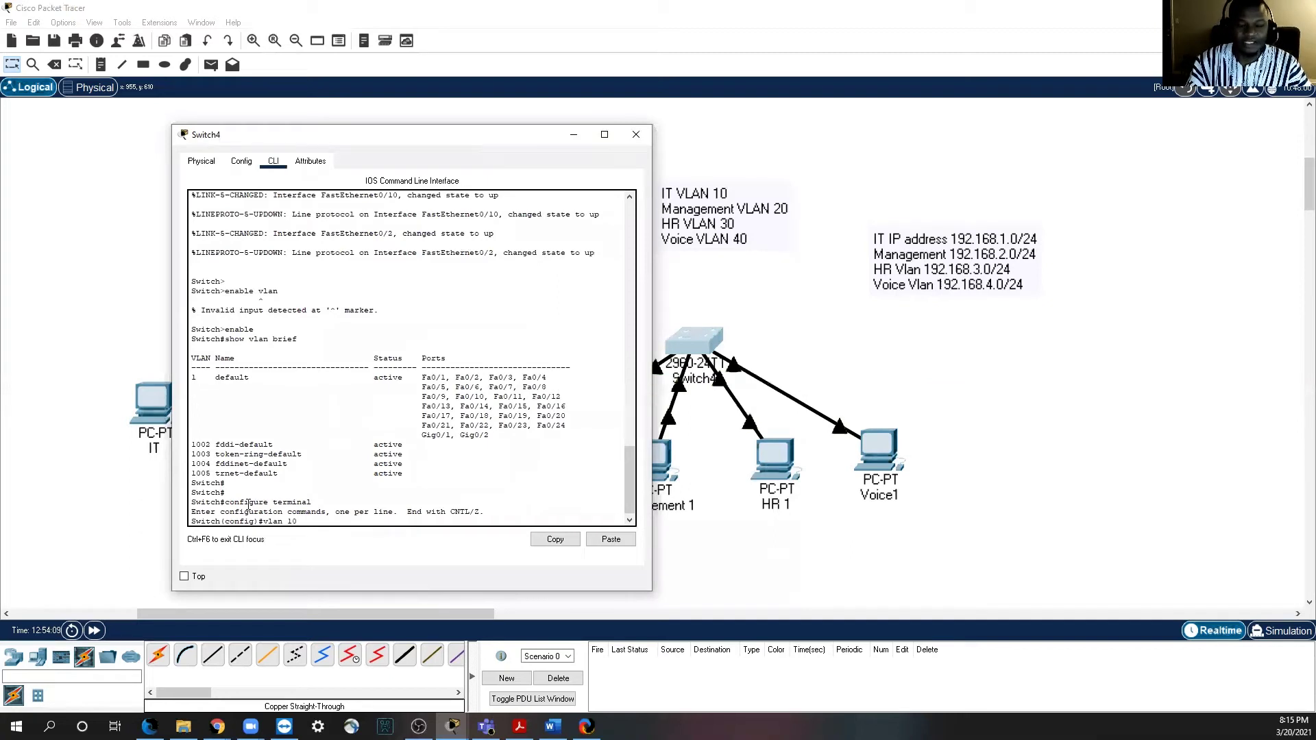
key("Return")
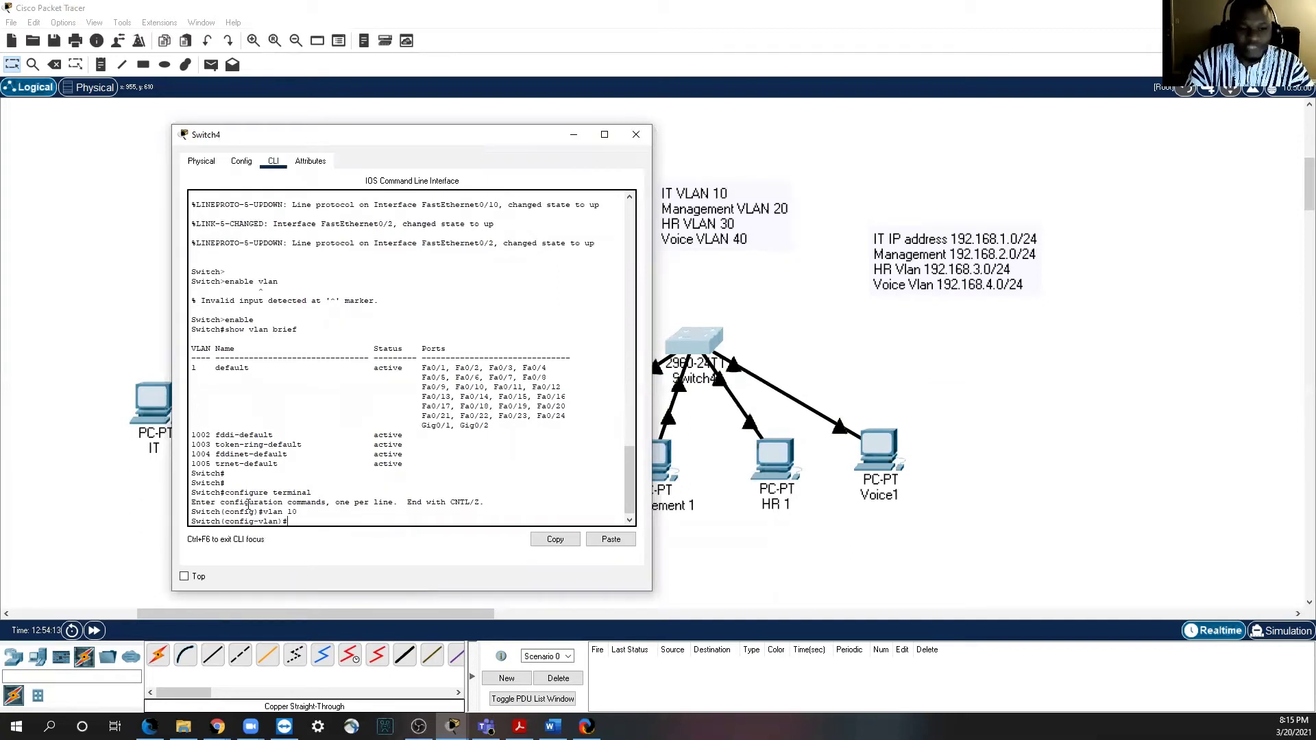
type("name IT")
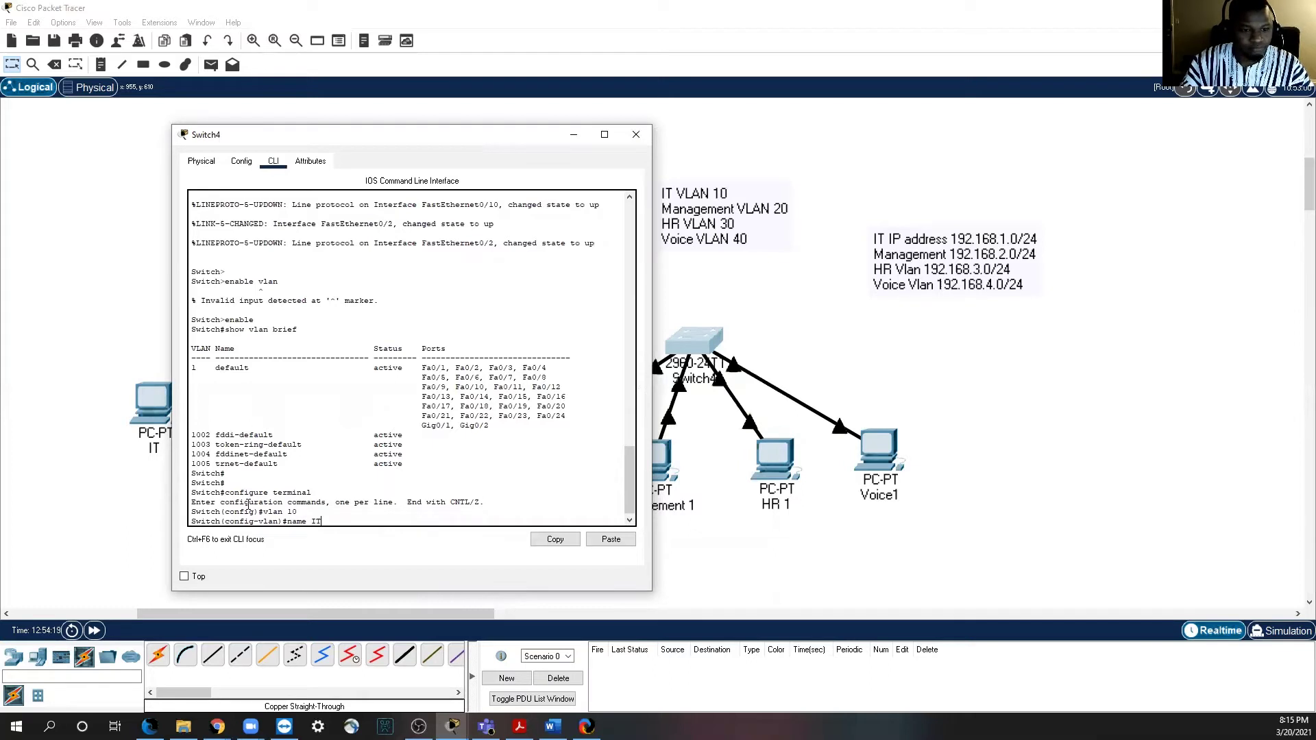
key("Return")
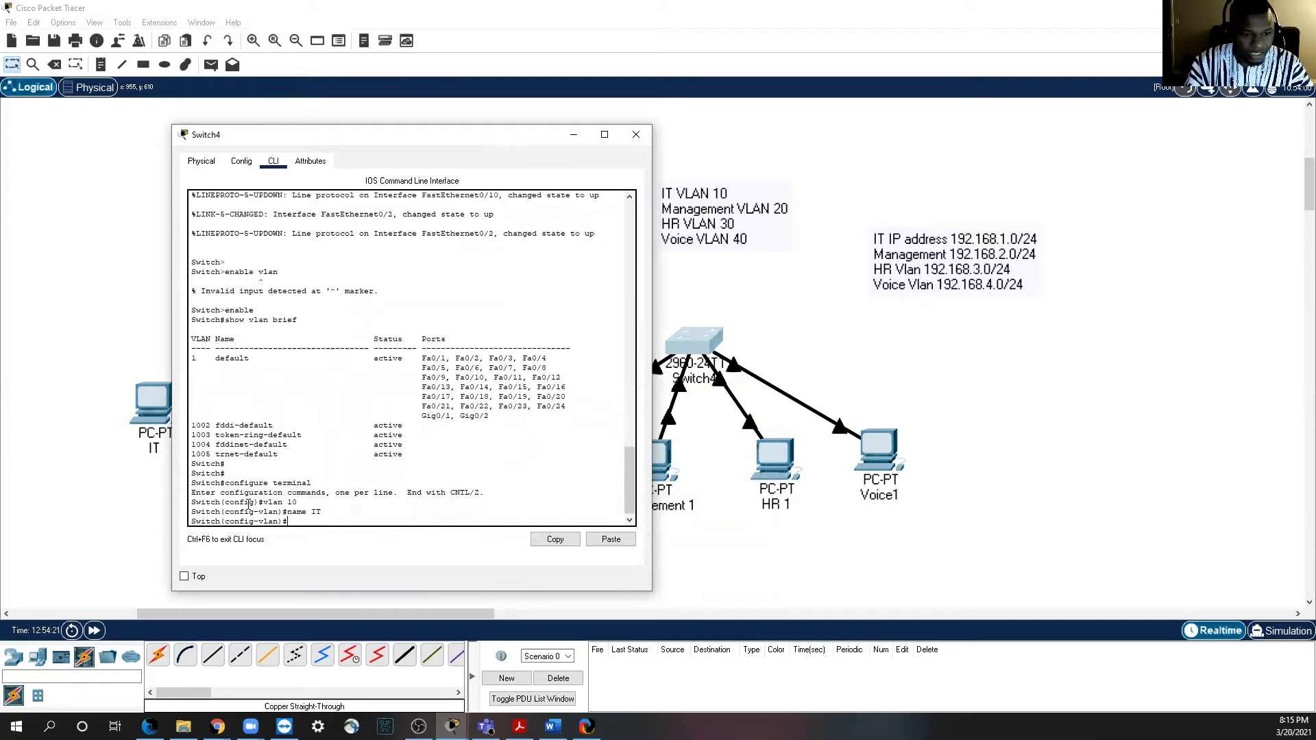
Step: Create VLAN 20 on Switch4 and name it Management
type("vlan")
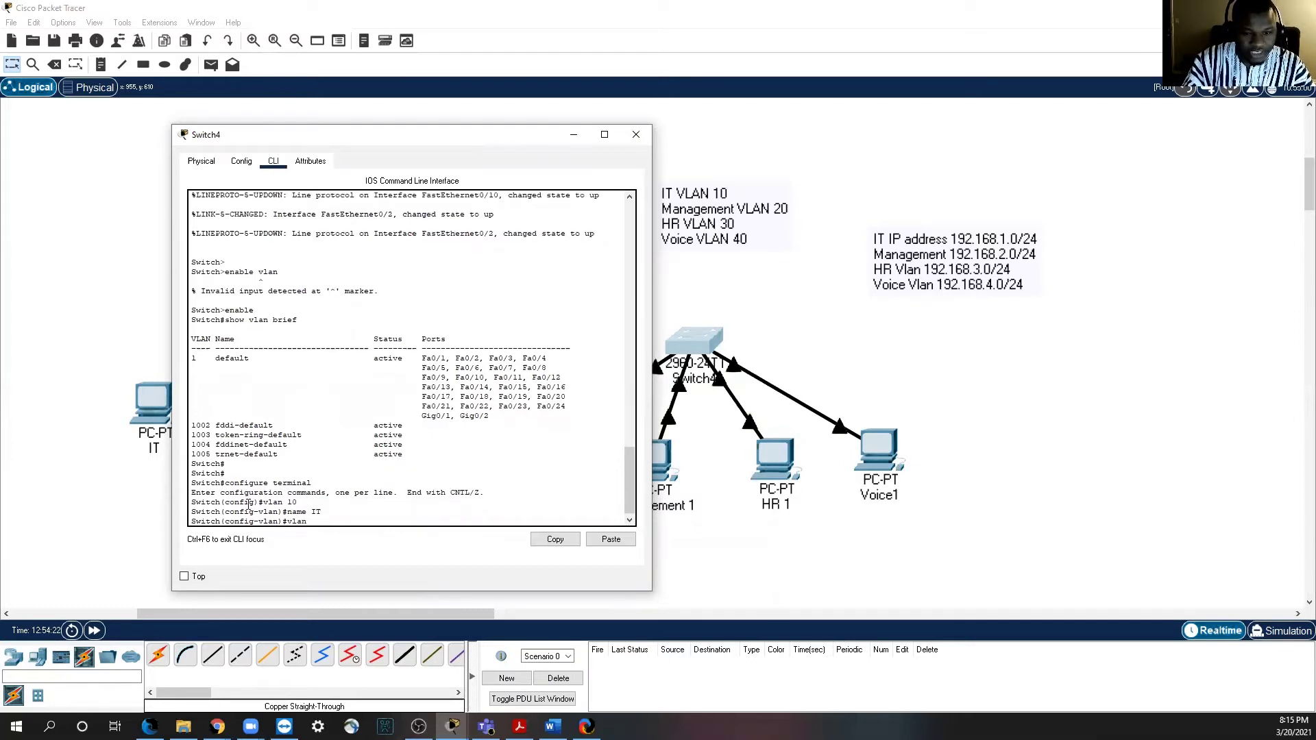
type(" 20")
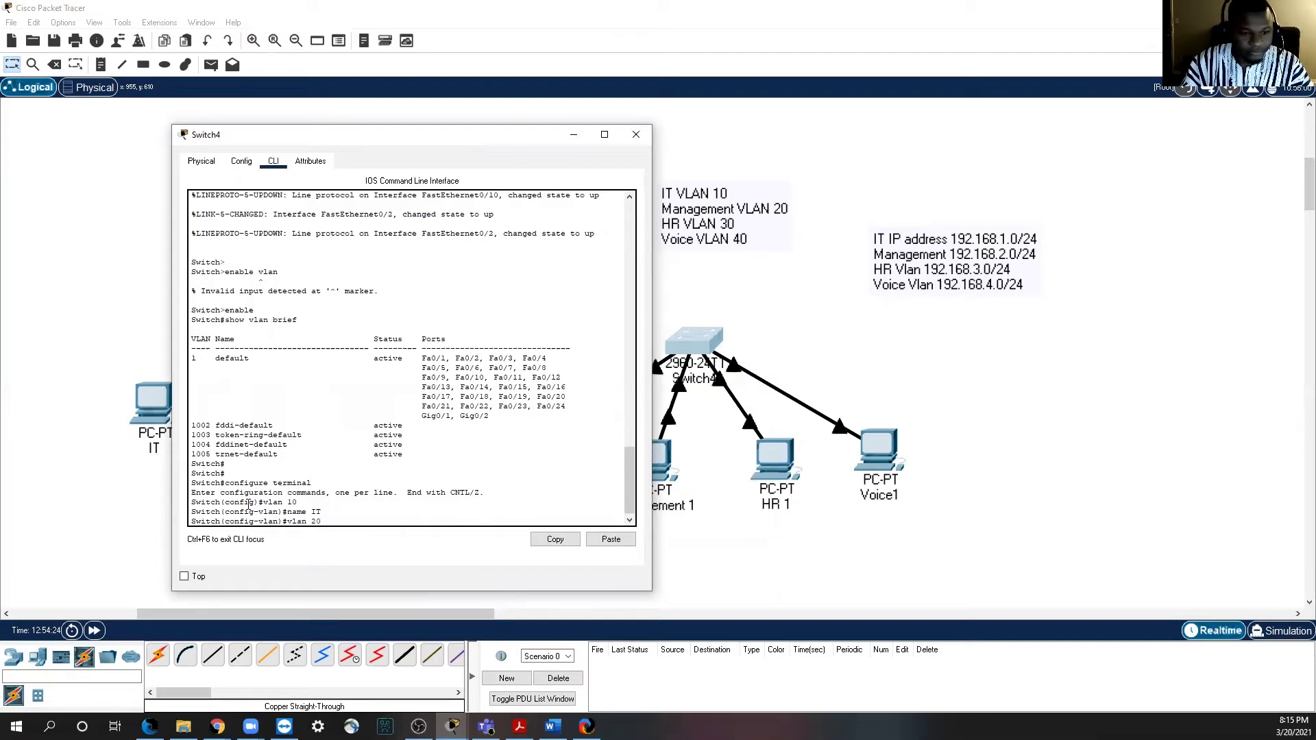
key("Return")
type("nm")
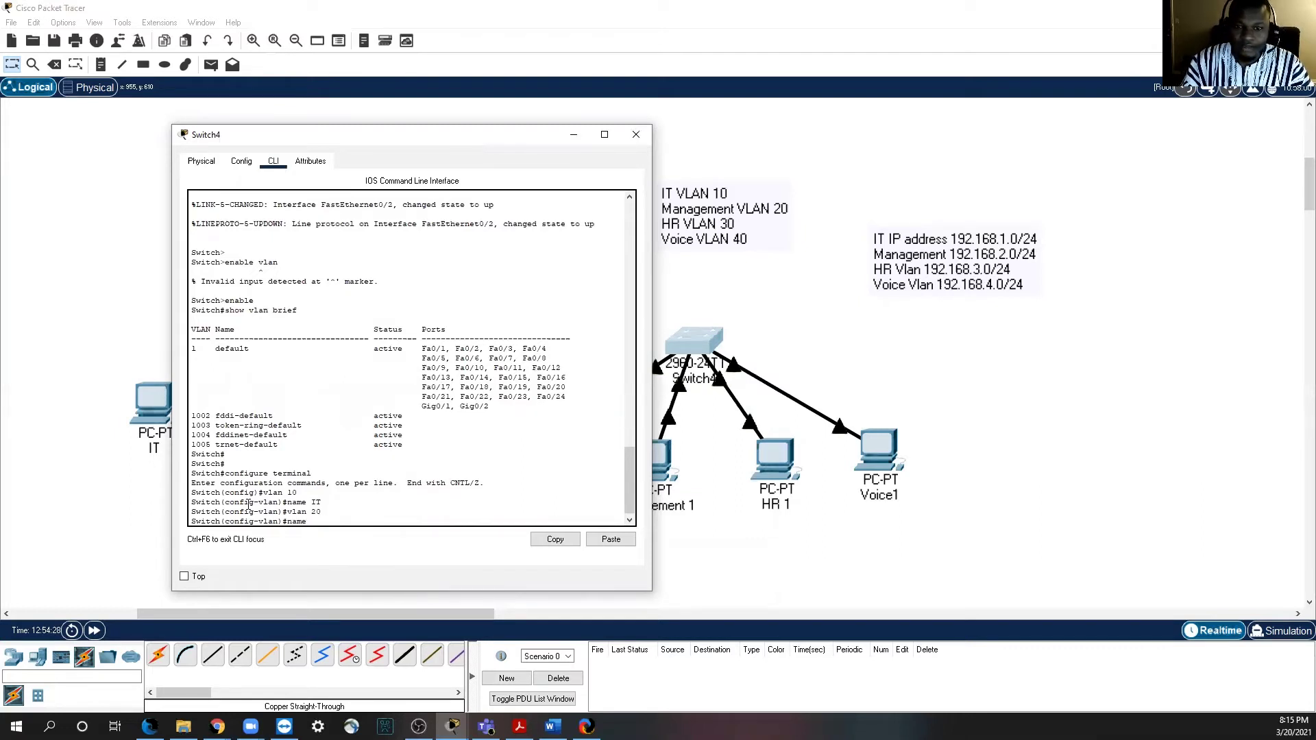
type("me Management")
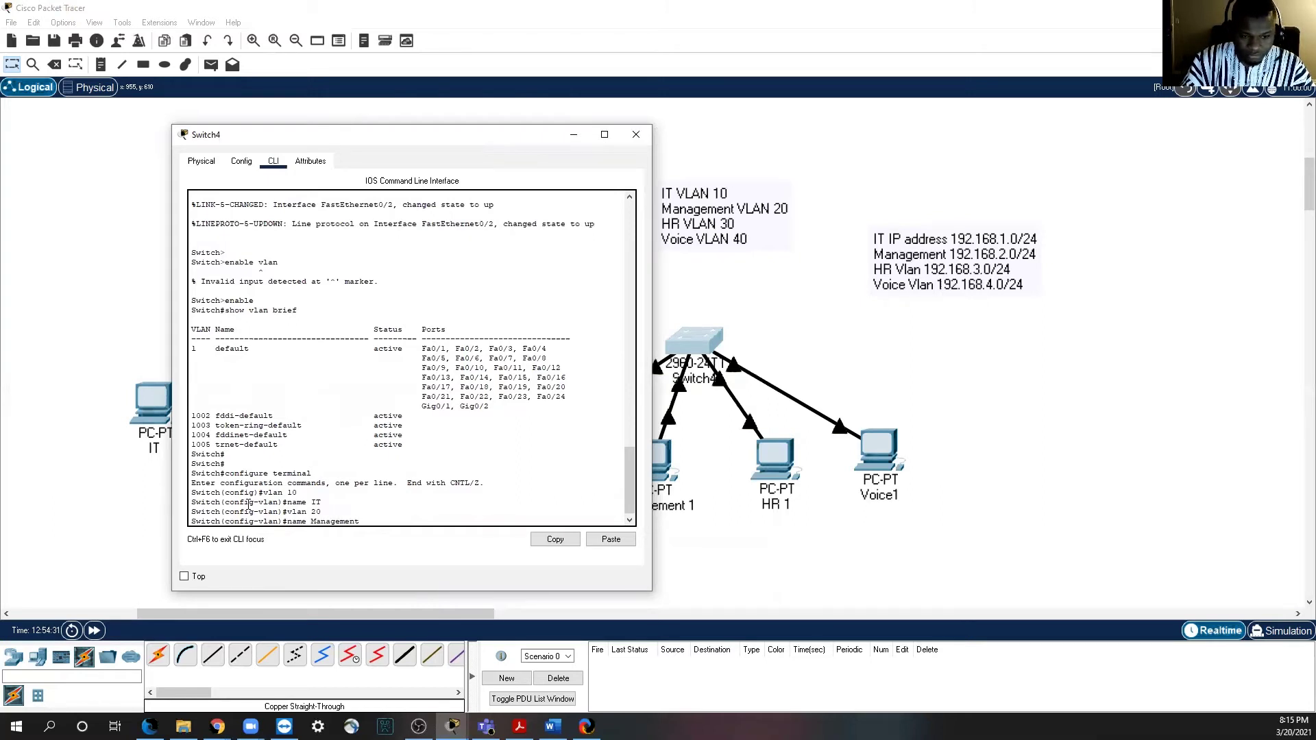
key("Return")
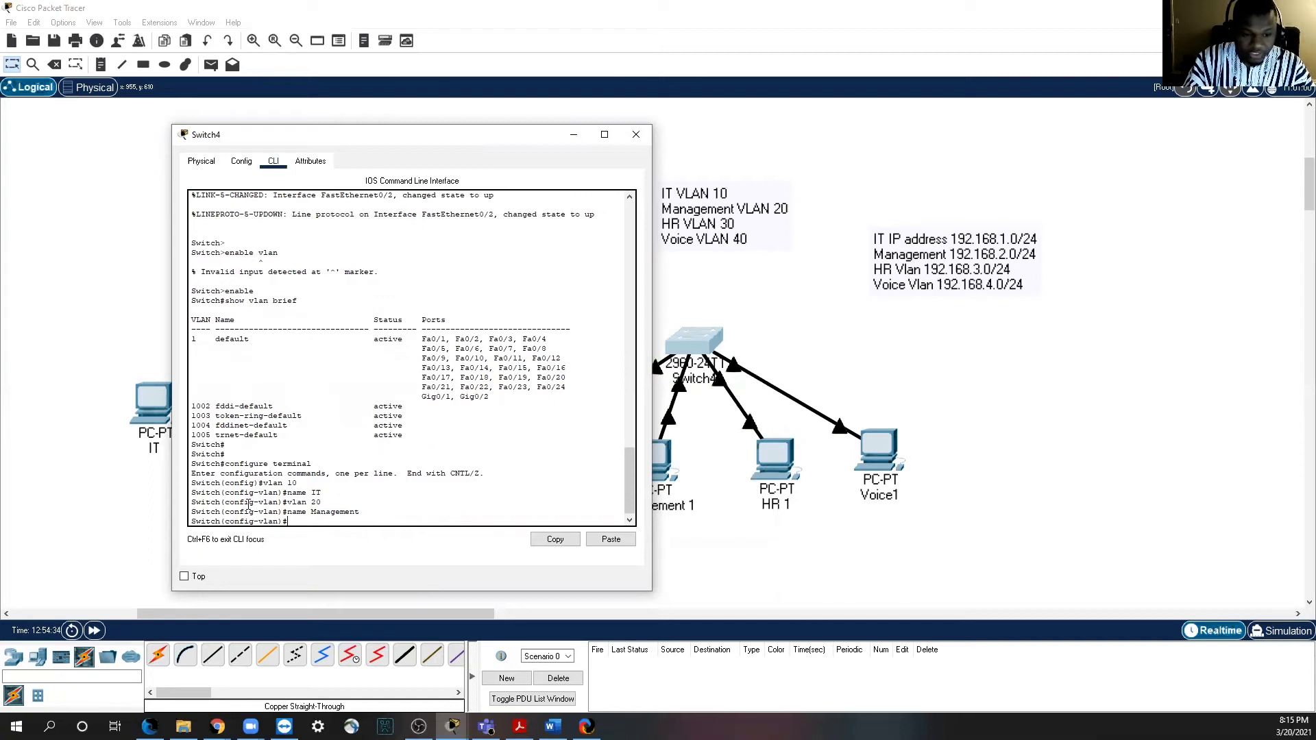
Step: Create VLAN 30 on Switch4 and name it HR
type("vlan")
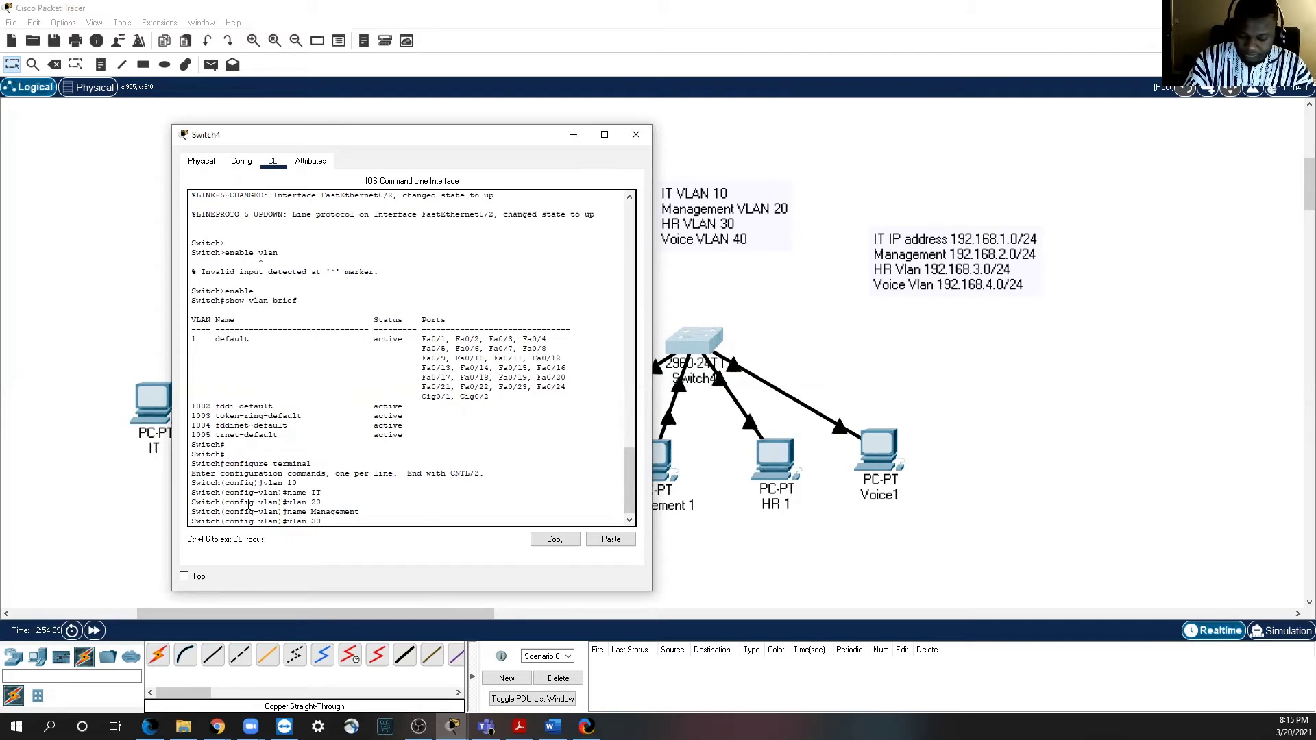
type(" 30")
key("Return")
type("name")
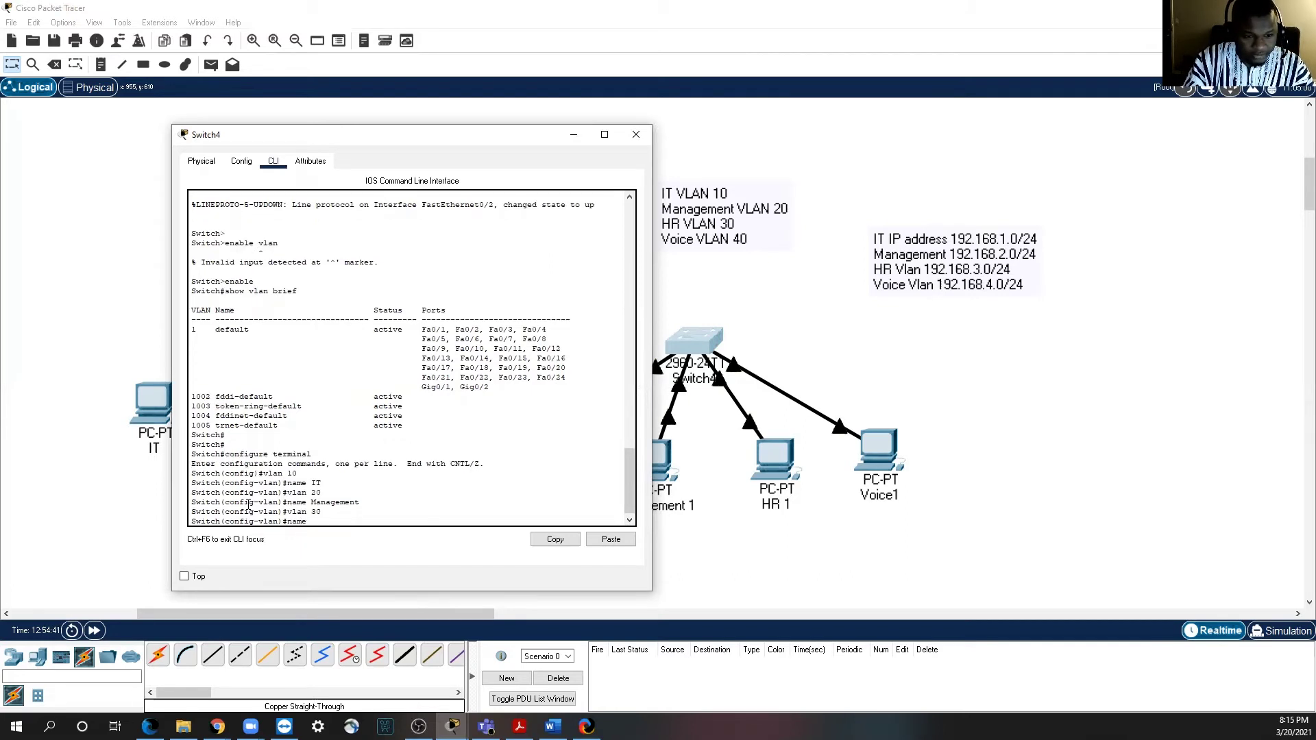
type("HR")
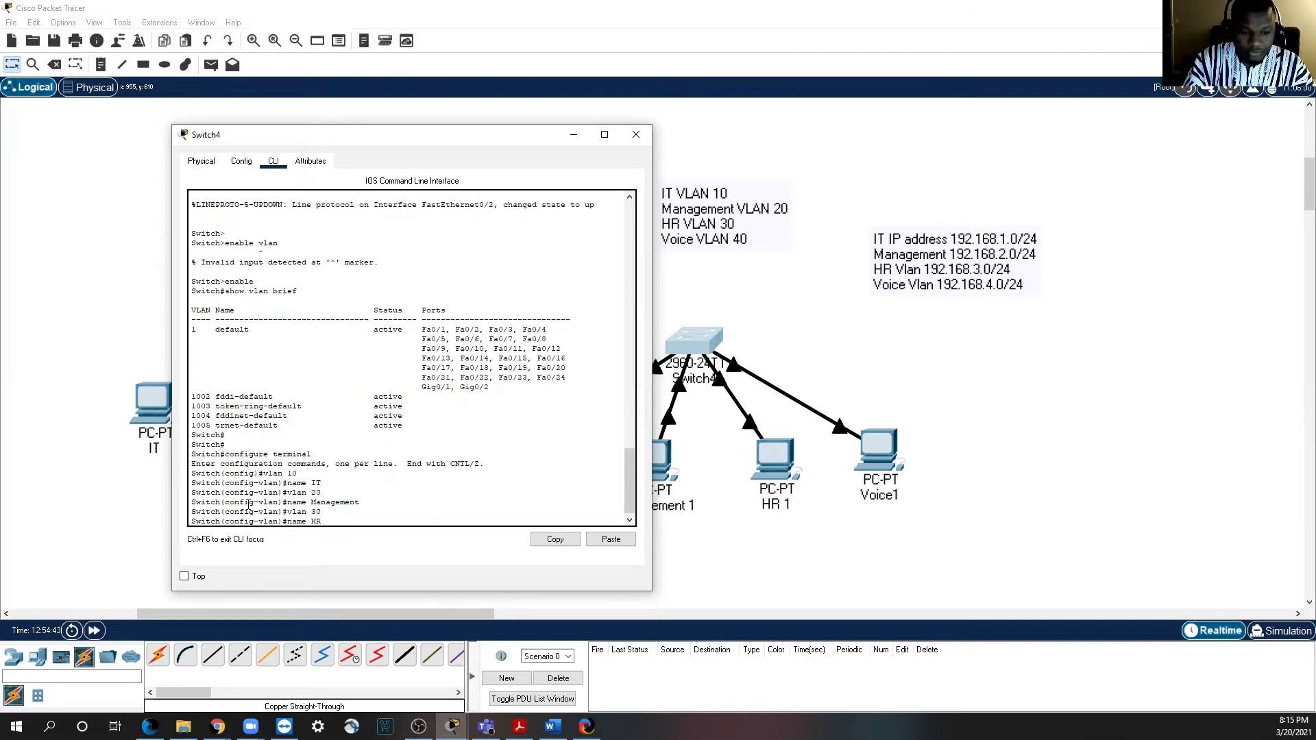
key("Return")
Step: Create VLAN 40 on Switch4 and name it Voice
type("vlan)#vlan")
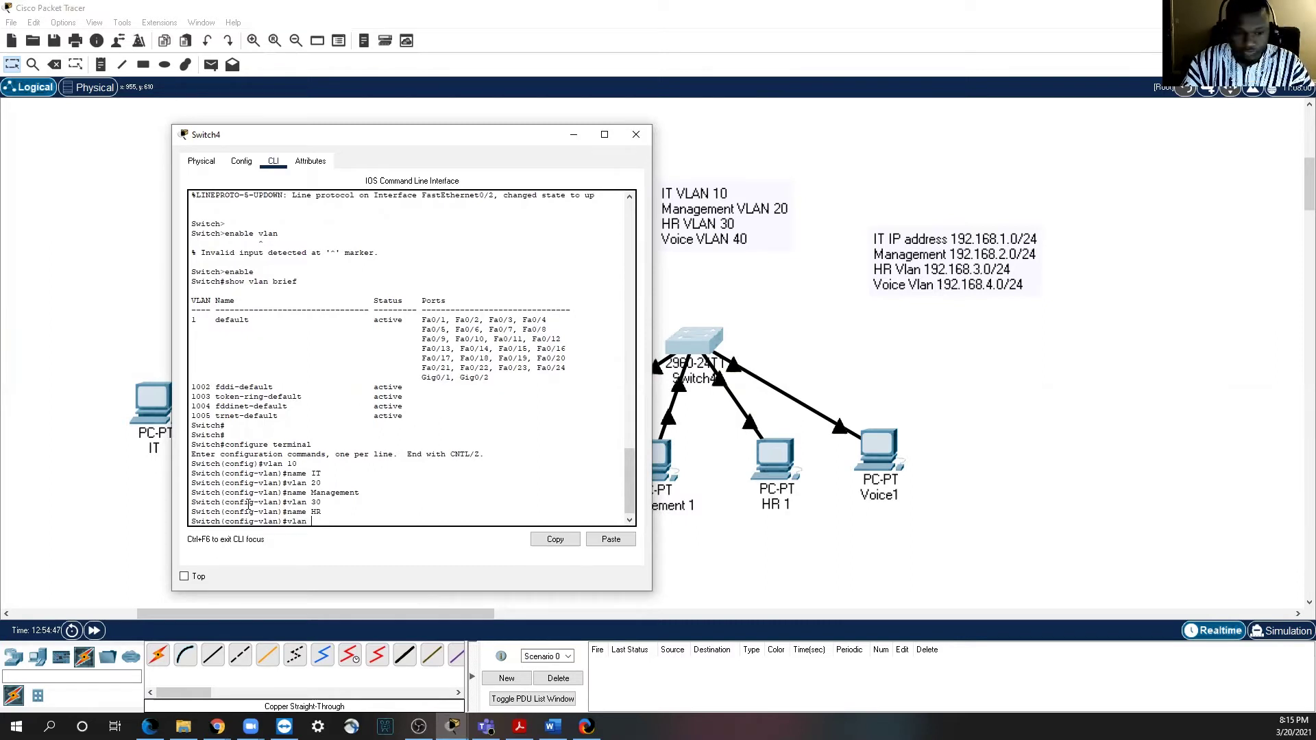
type(" 40")
key("Return")
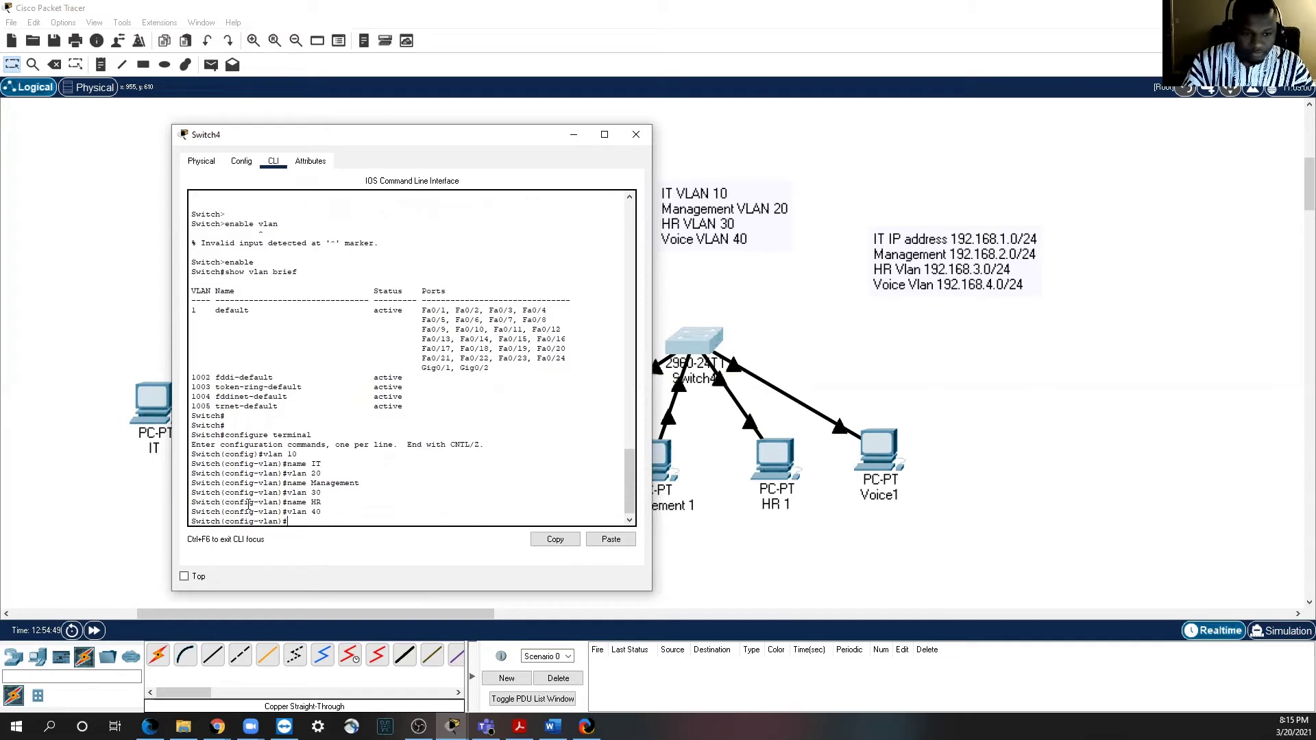
type("nm")
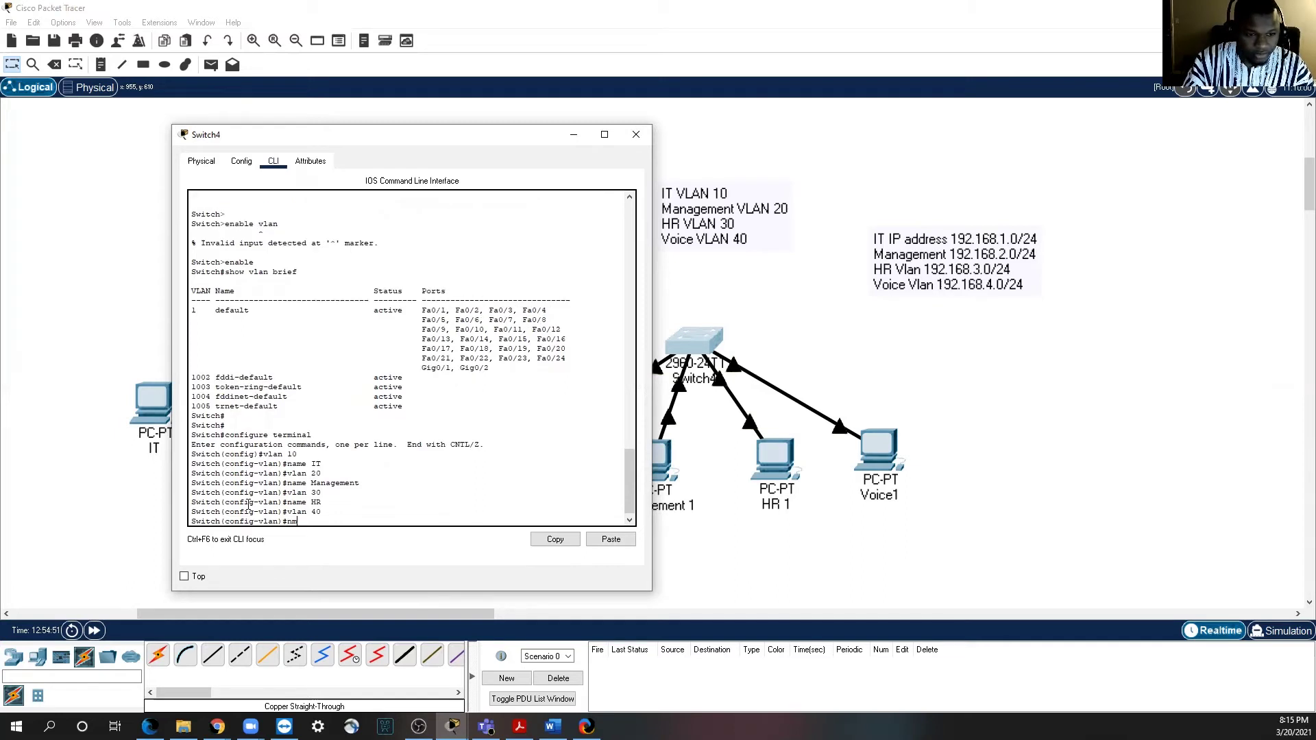
key("BackSpace")
type("ame")
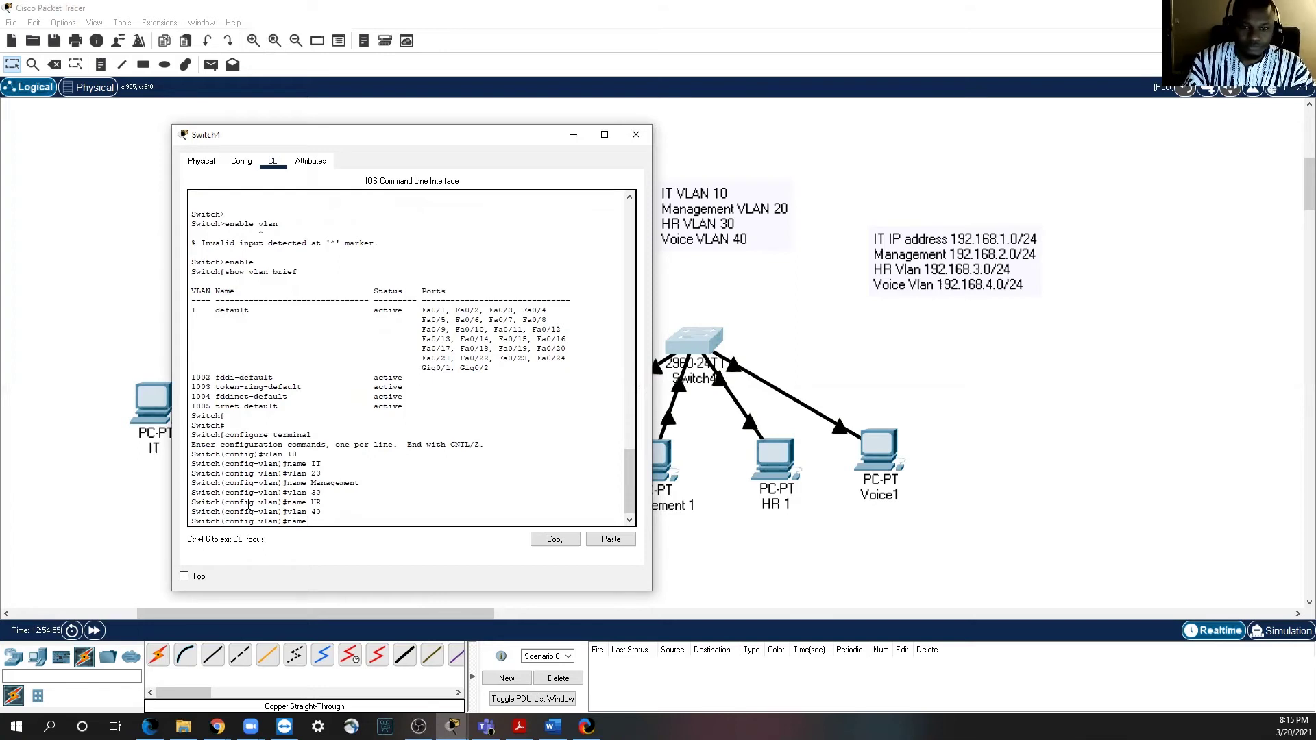
type(" Vo")
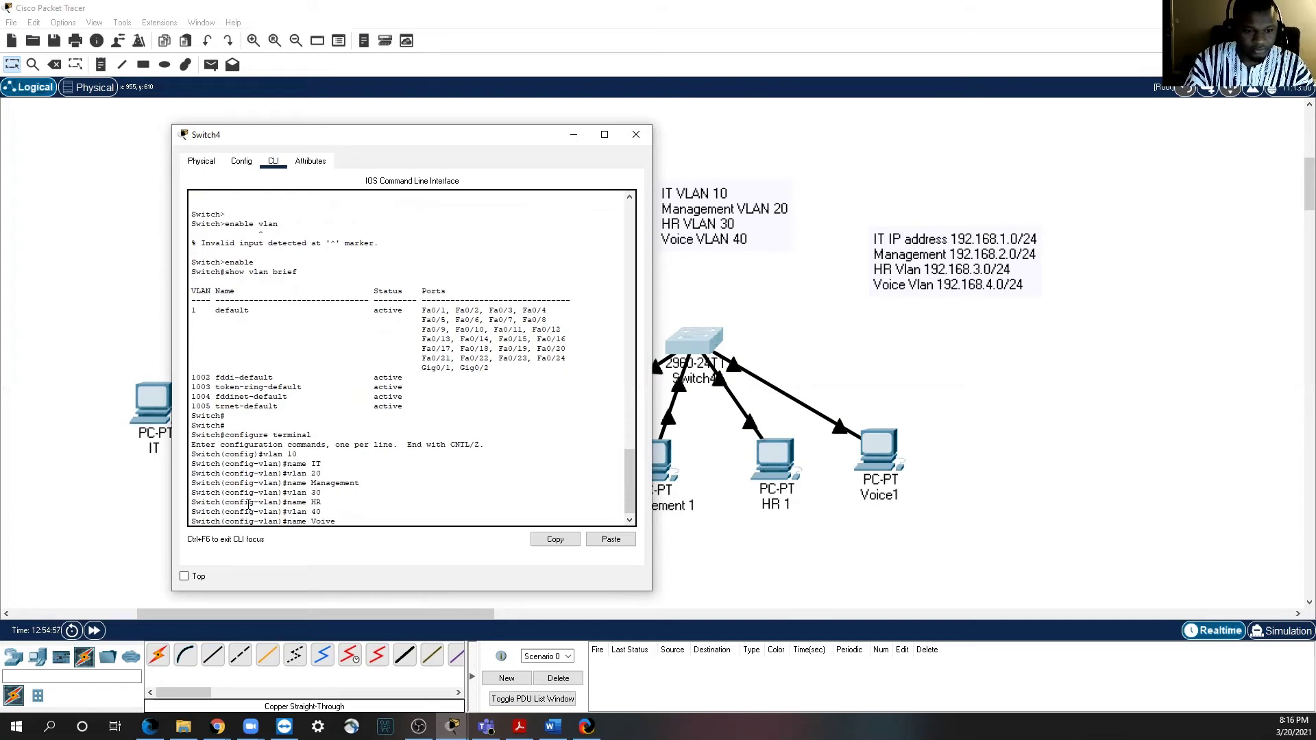
type("ice")
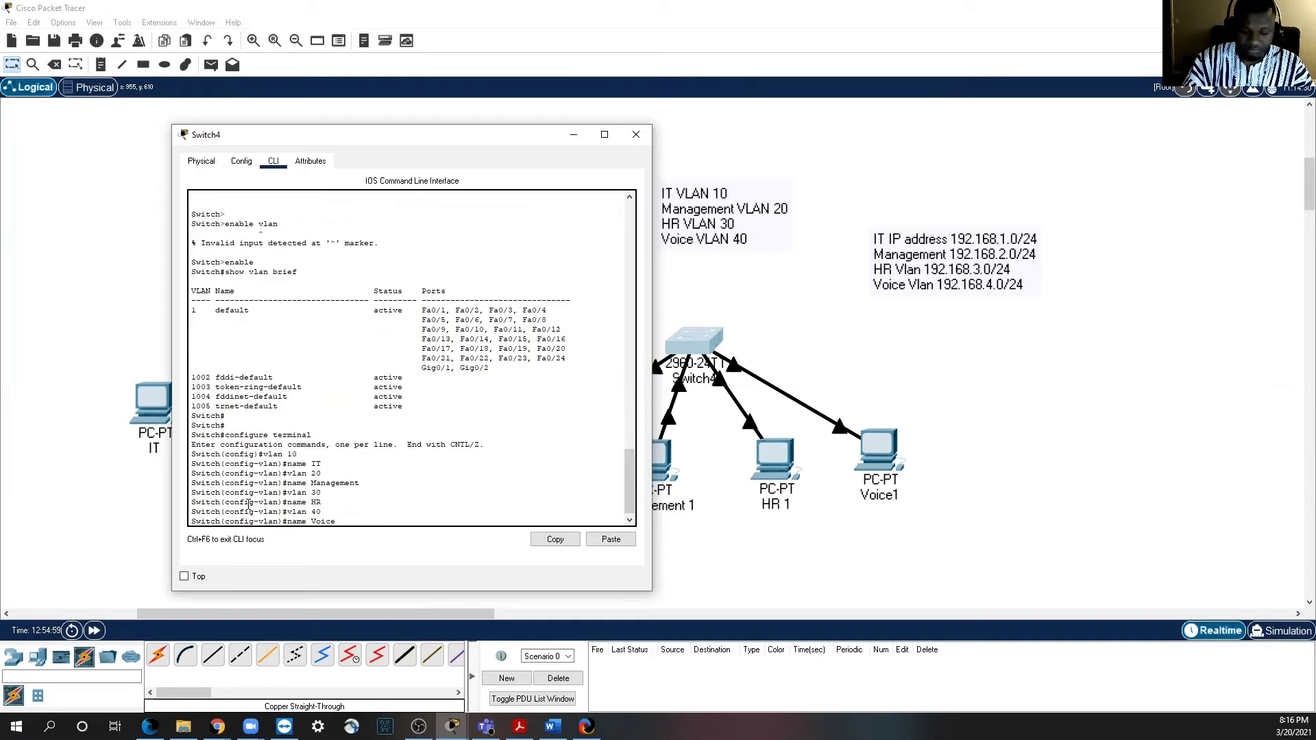
key("Return")
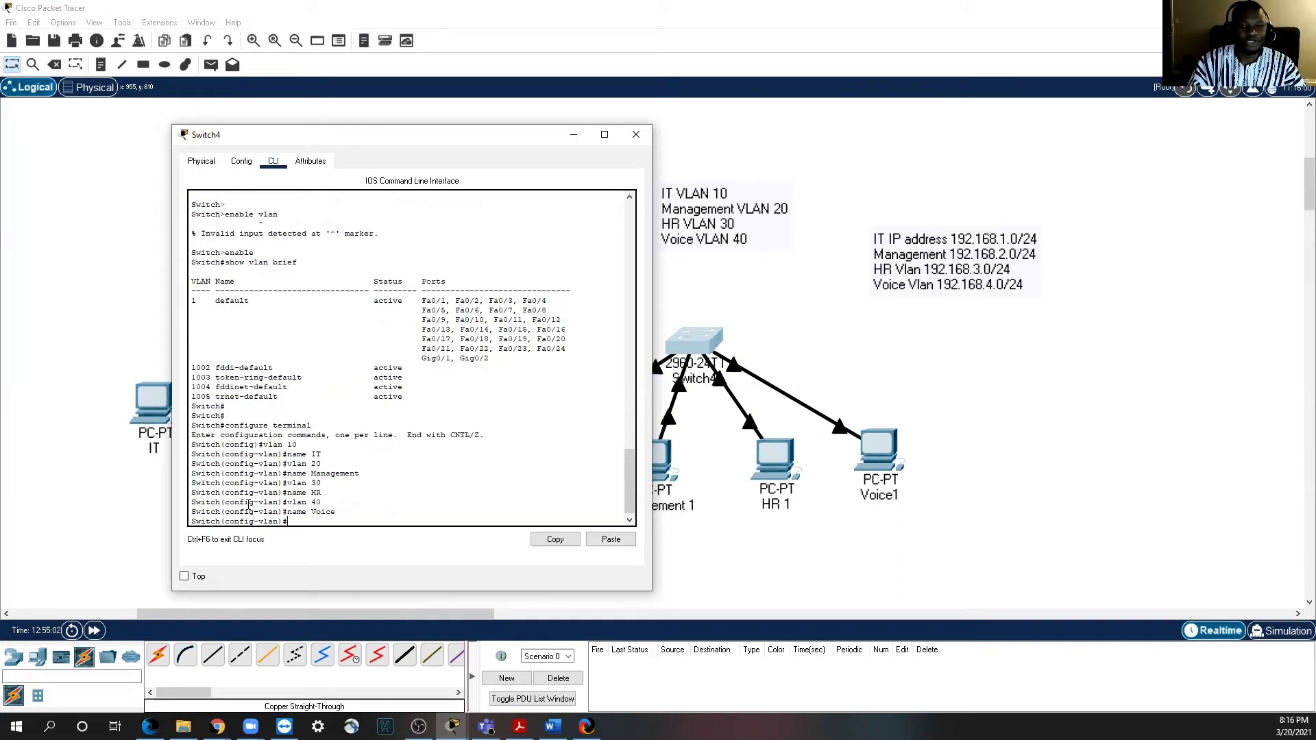
Step: Move Switch4's window clear of the second network and leave VLAN and global configuration modes with "exit" to reach privileged EXEC mode
left_click_drag(410, 144, 263, 149)
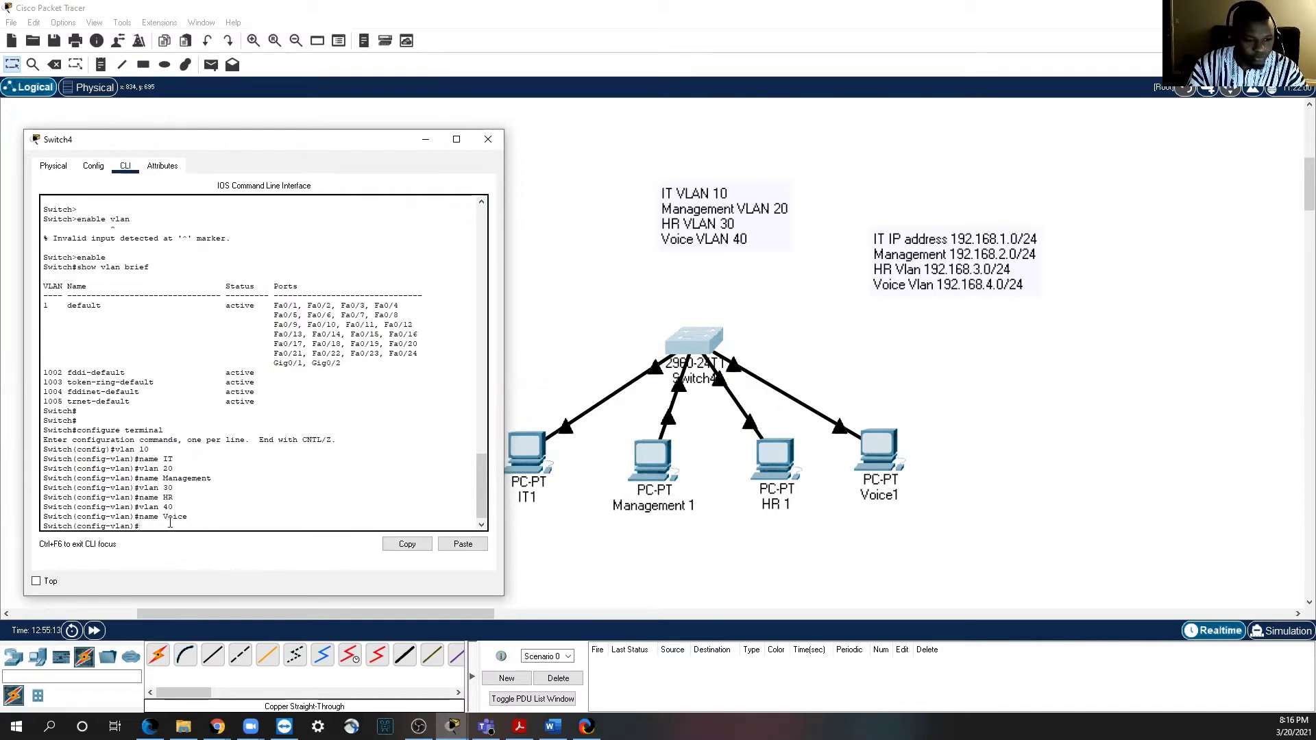
key("Return")
key("Return")
type("exit")
key("Return")
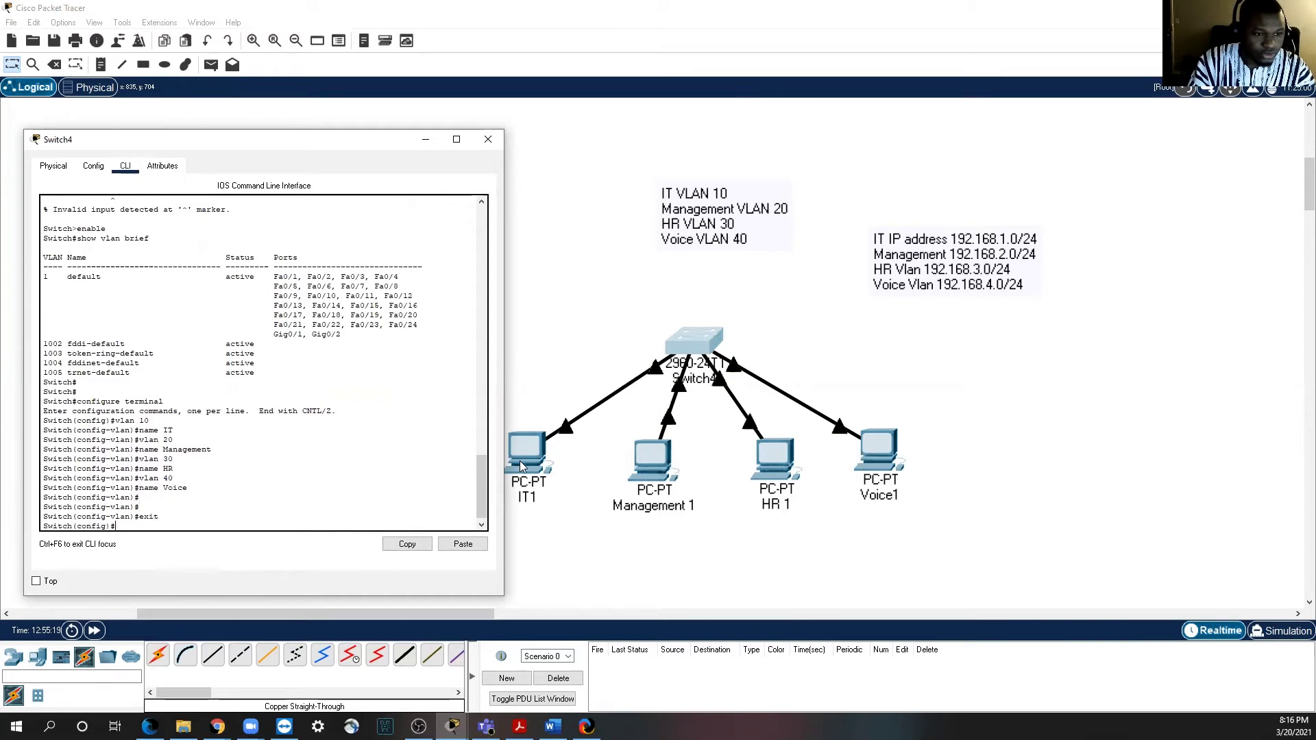
type("exit")
key("Return")
key("Return")
key("Return")
key("Return")
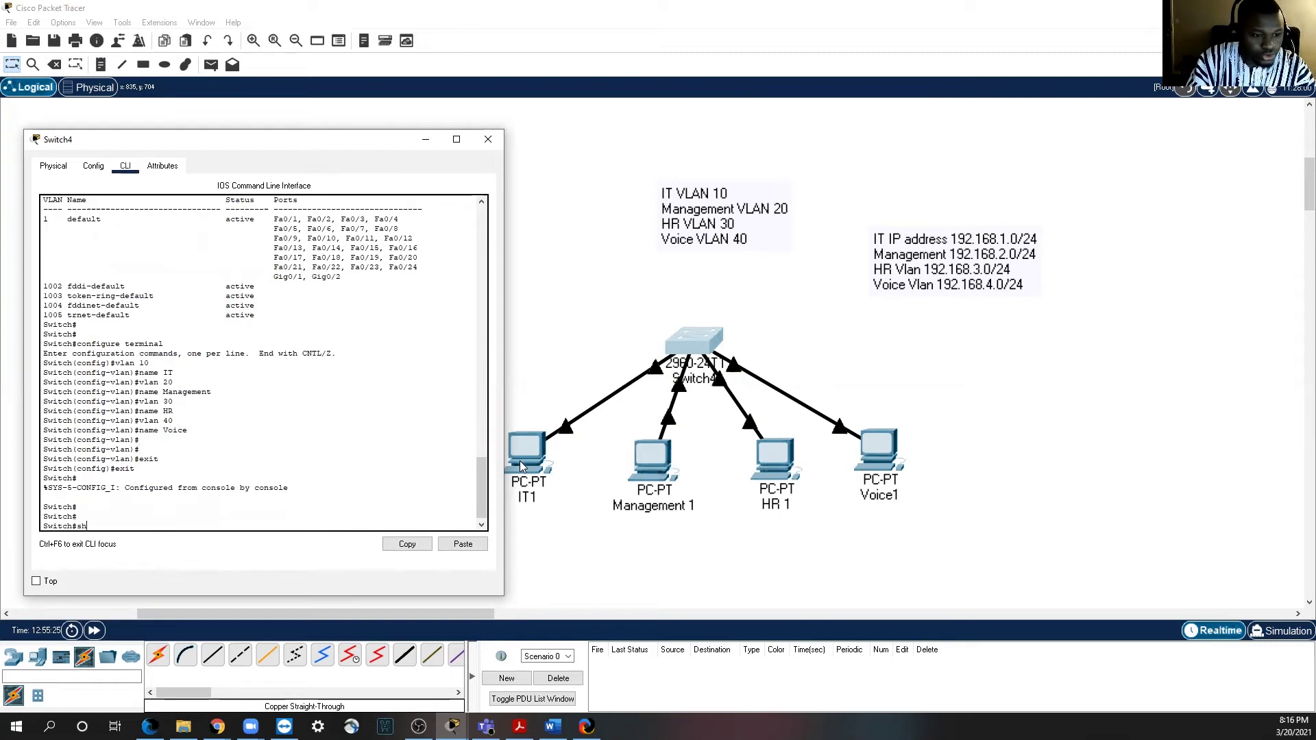
Step: Run "show vlan brief" on Switch4 and examine the VLAN list and the ports assigned to the default VLAN
key("BackSpace")
type("vlan brief")
key("Return")
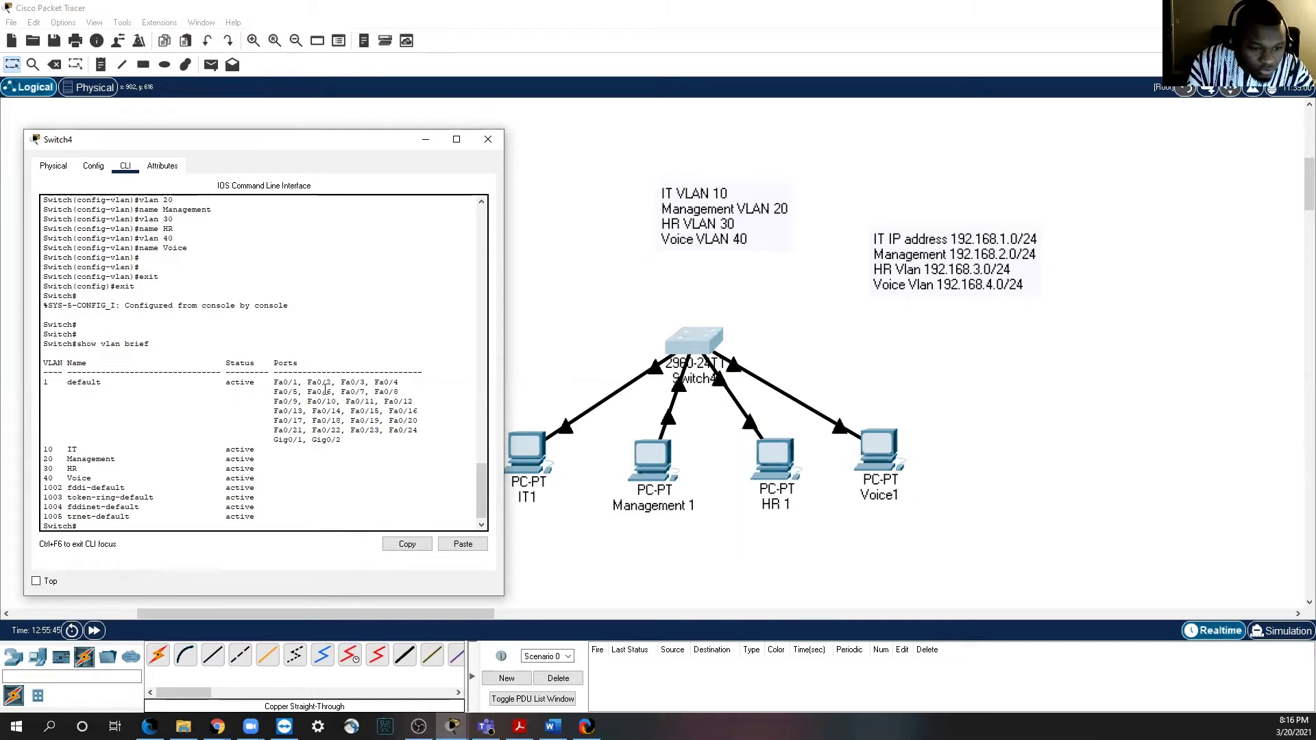
left_click_drag(325, 389, 341, 402)
left_click(363, 388)
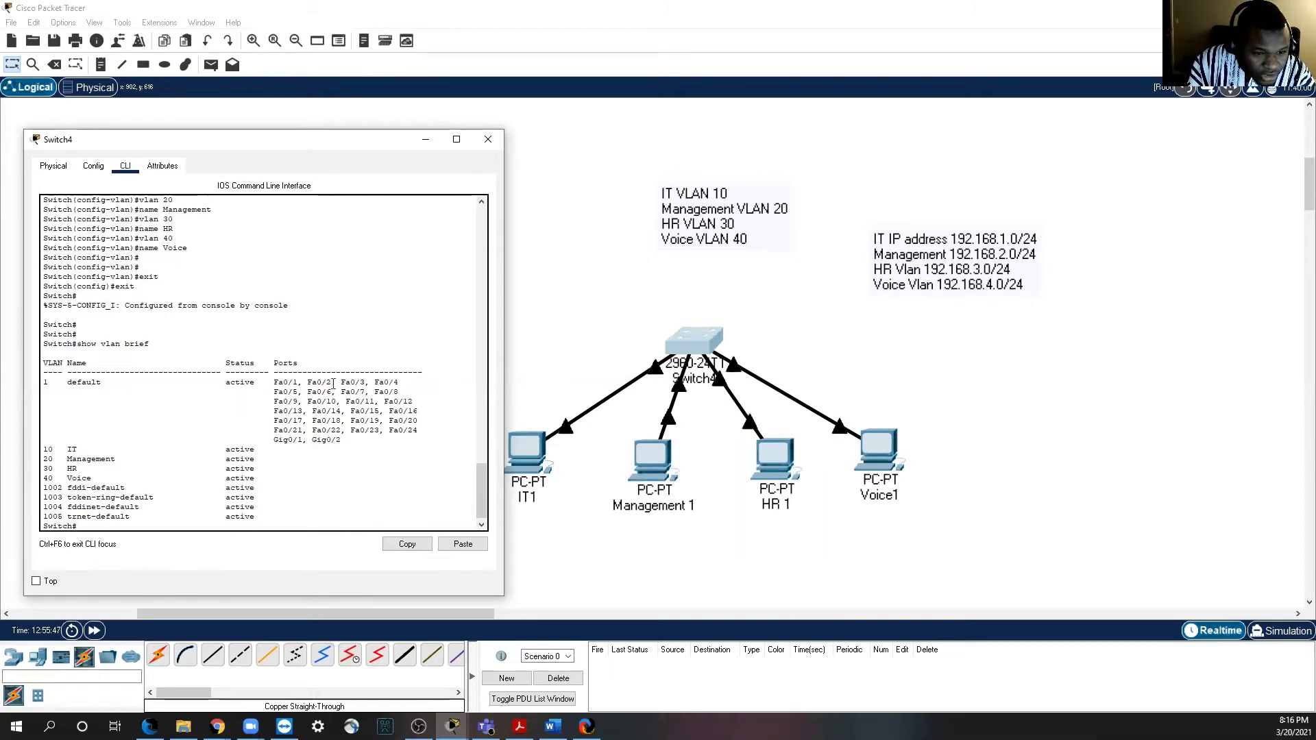
left_click_drag(298, 391, 273, 383)
left_click(293, 391)
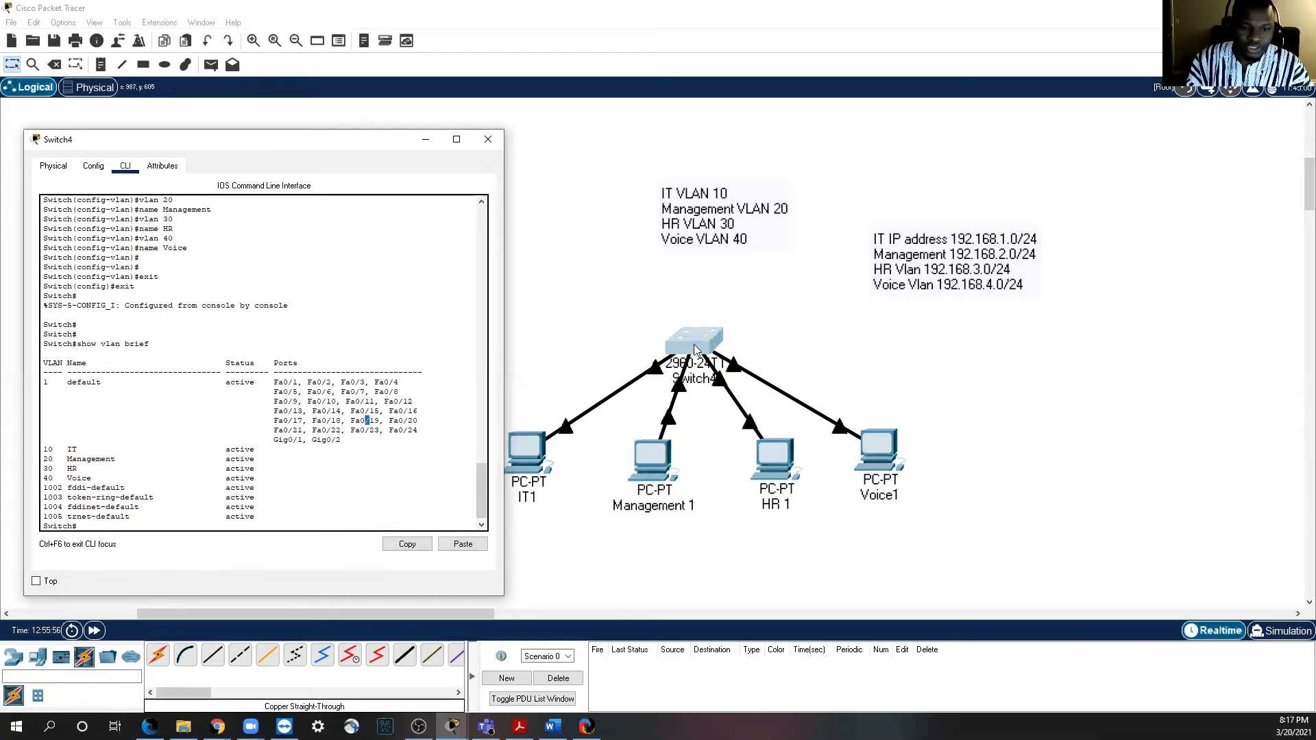
Step: Move Switch4's window toward the middle of the workspace and re-enter global configuration mode with the command "config t"
left_click_drag(340, 141, 673, 98)
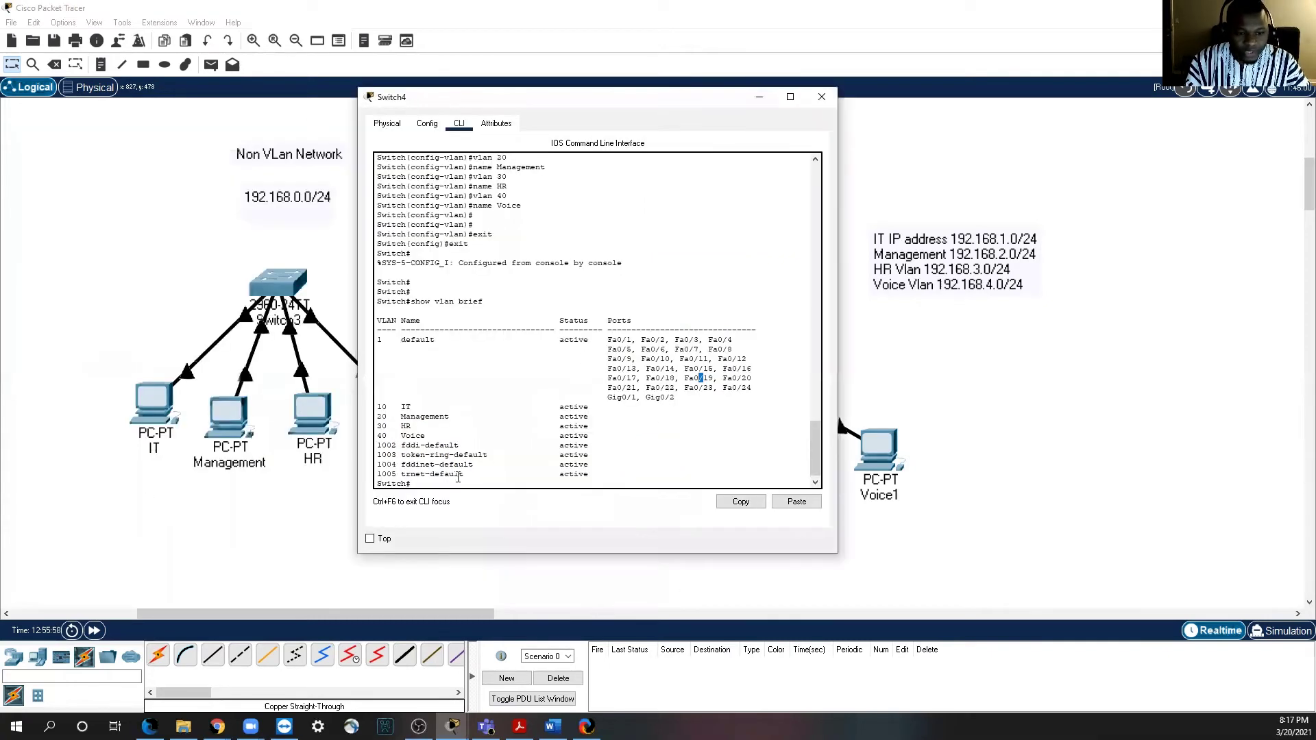
key("Return")
key("Return")
key("Return")
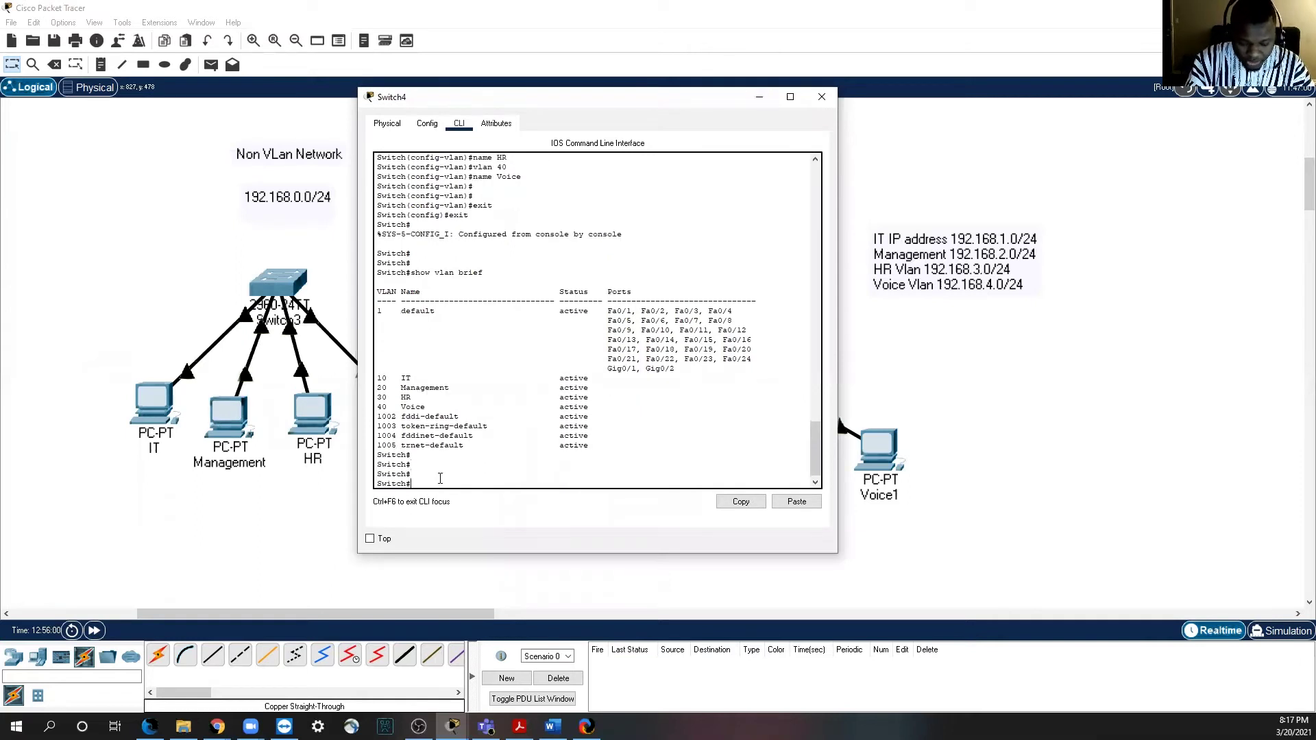
type("config terma")
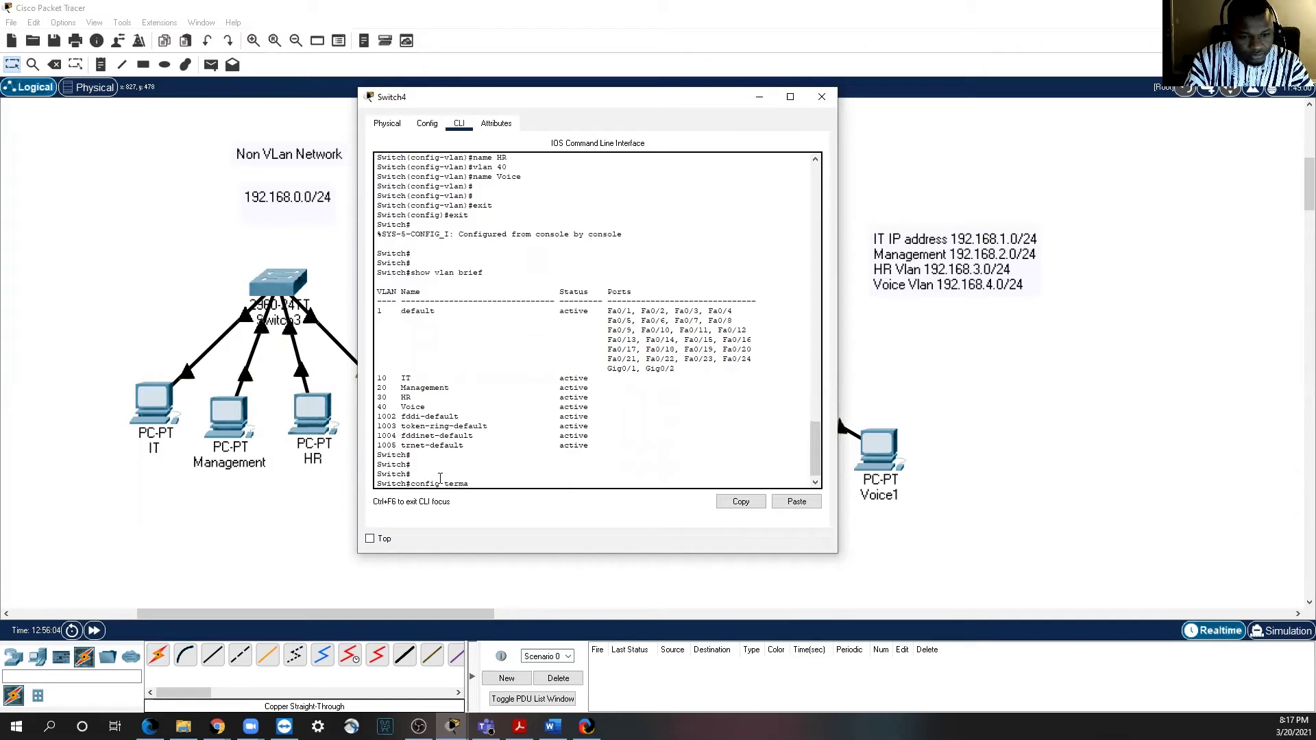
type("ina")
key("Return")
key("Up")
key("BackSpace")
key("BackSpace")
key("BackSpace")
key("BackSpace")
key("BackSpace")
key("BackSpace")
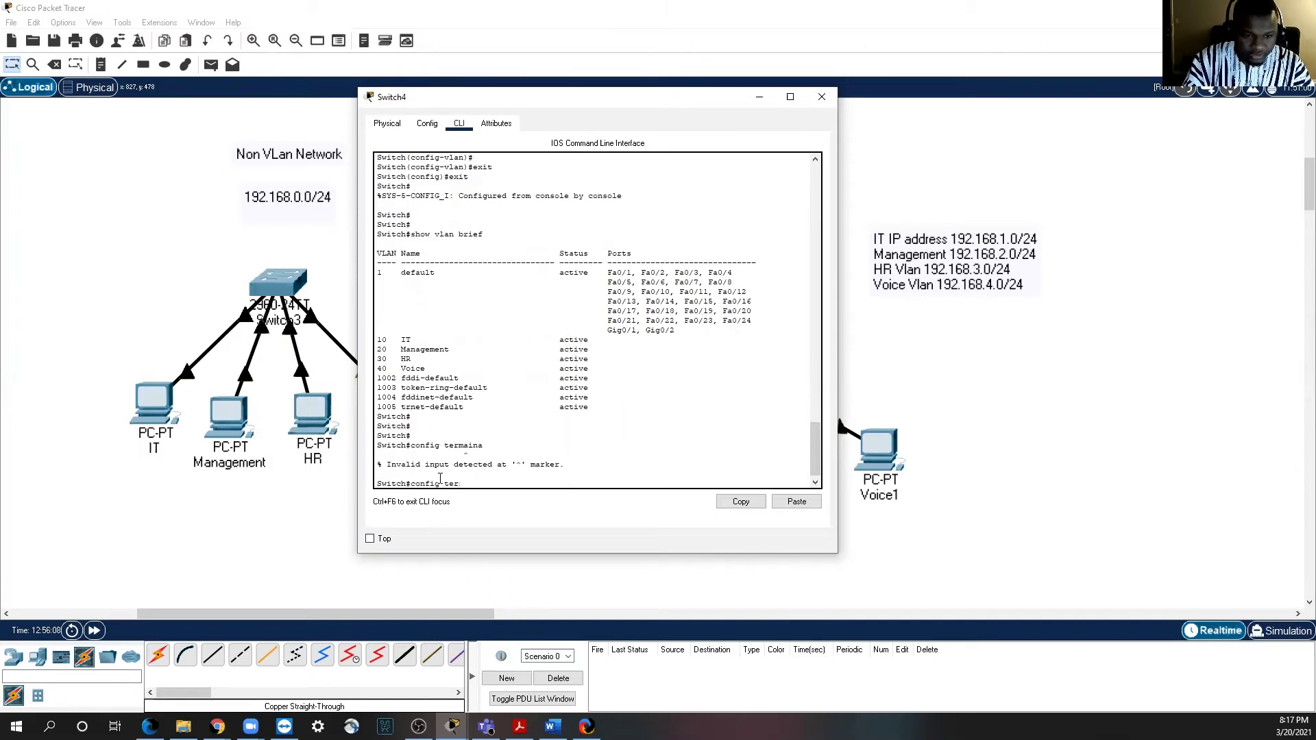
key("Return")
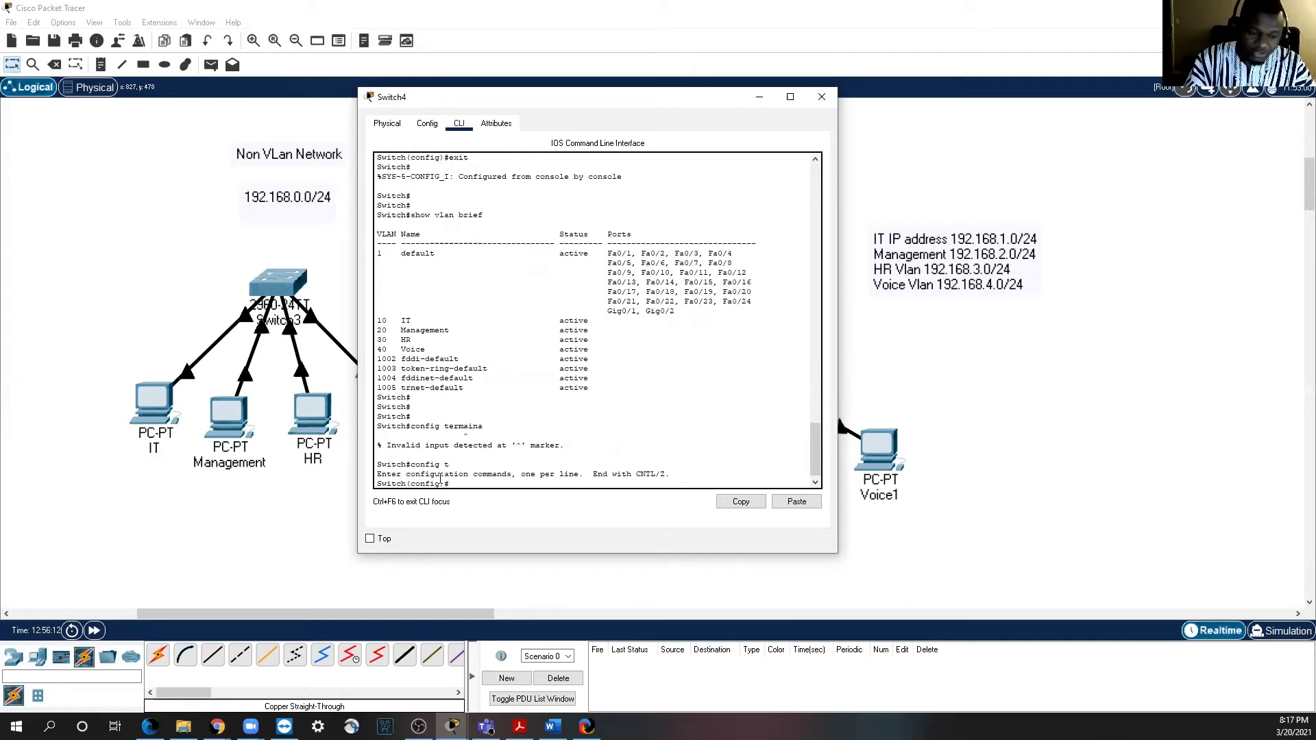
Step: Enter interface f0/1 on Switch4 and set it to access mode with "switchport mode access"
type("p")
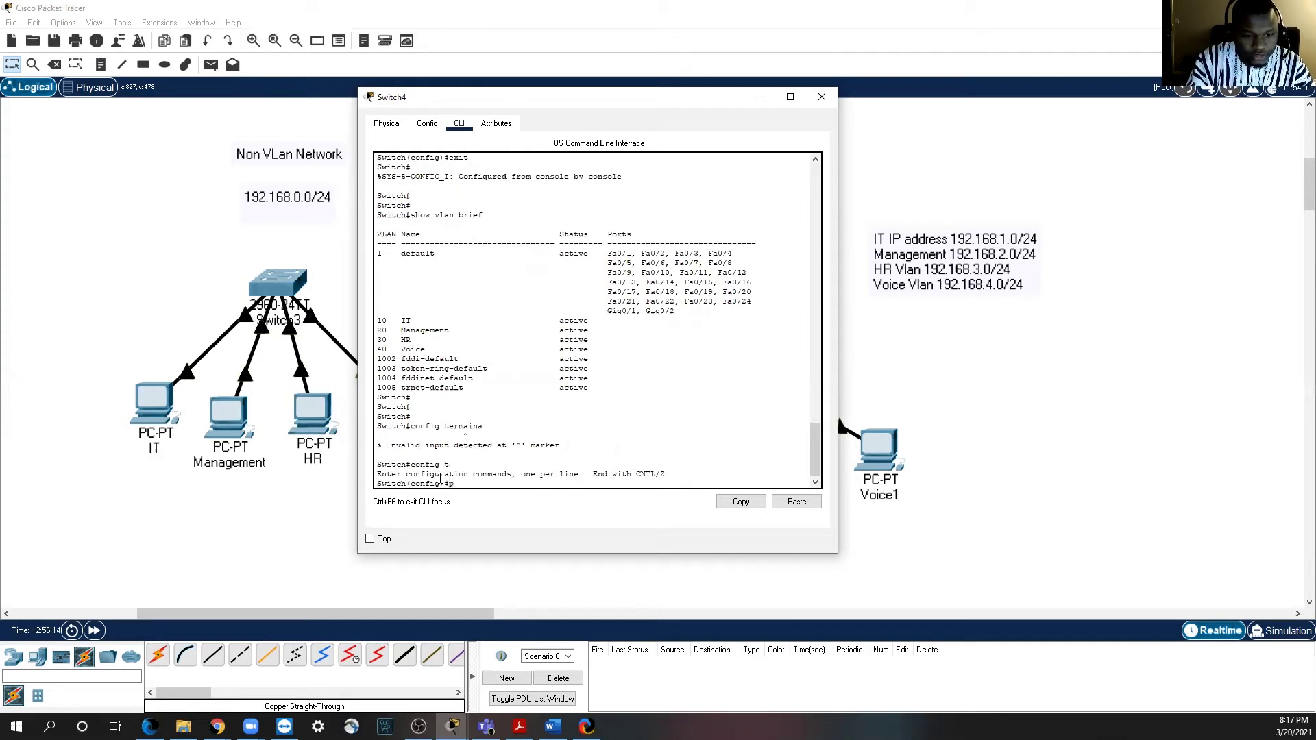
key("BackSpace")
type("inter")
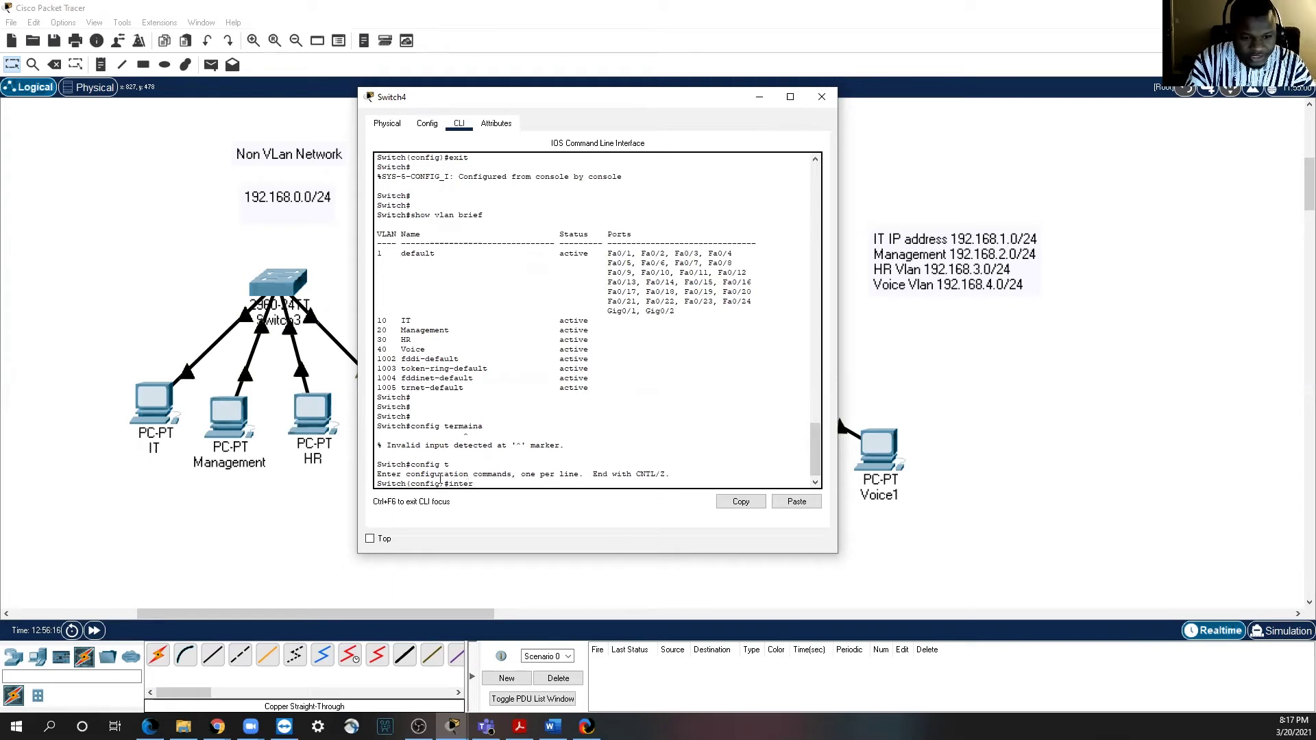
type(" f0/")
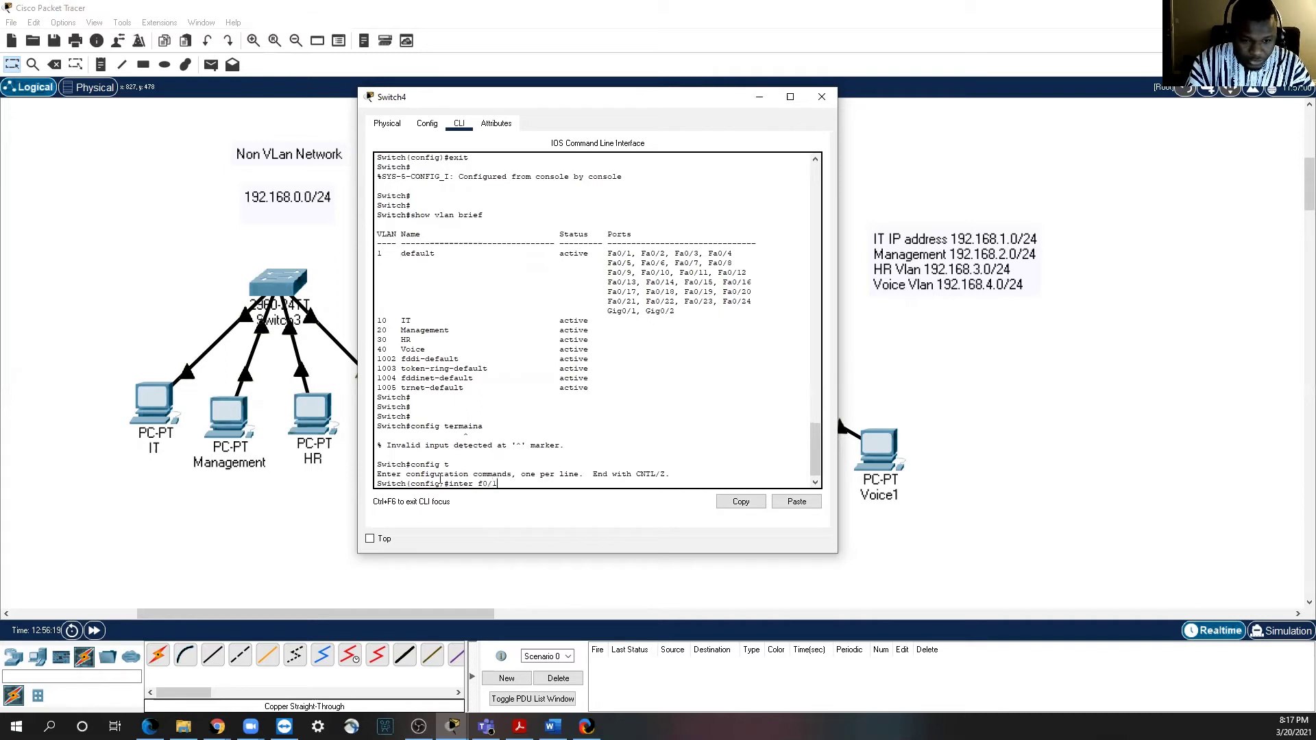
type("1")
key("Return")
type("sw")
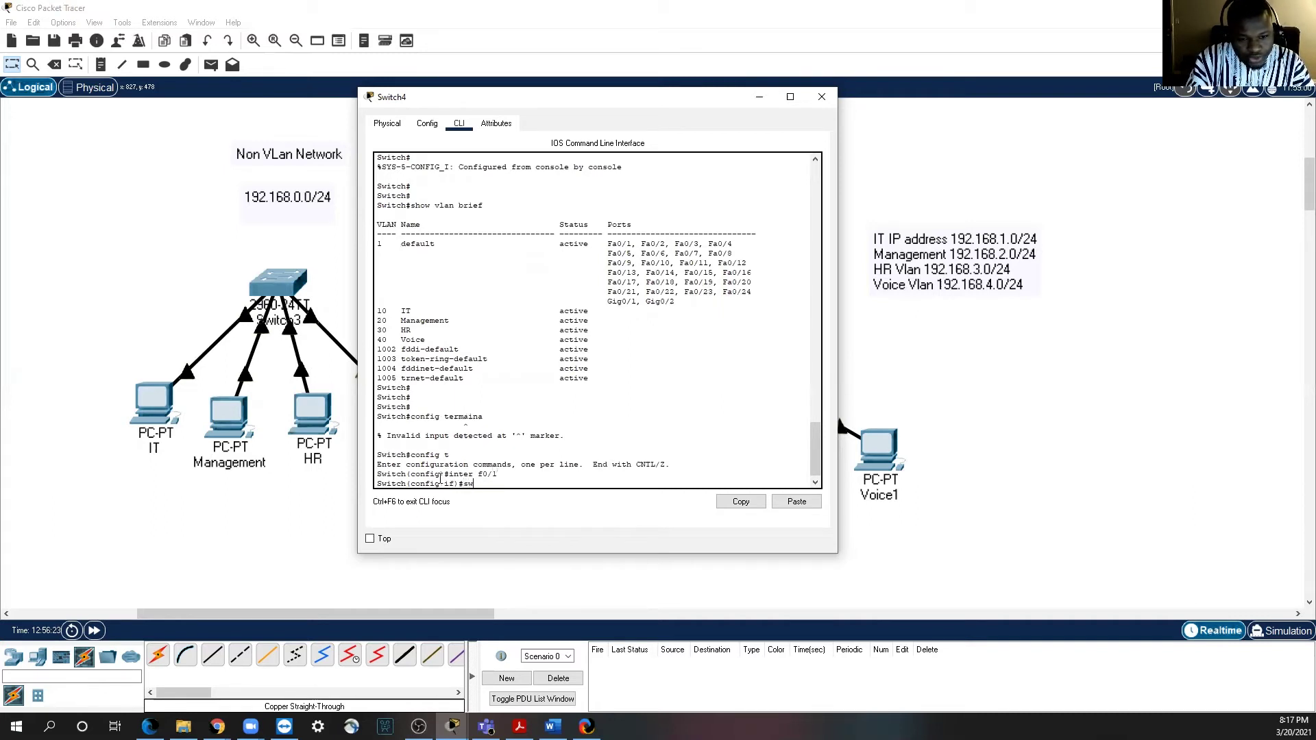
type("itch")
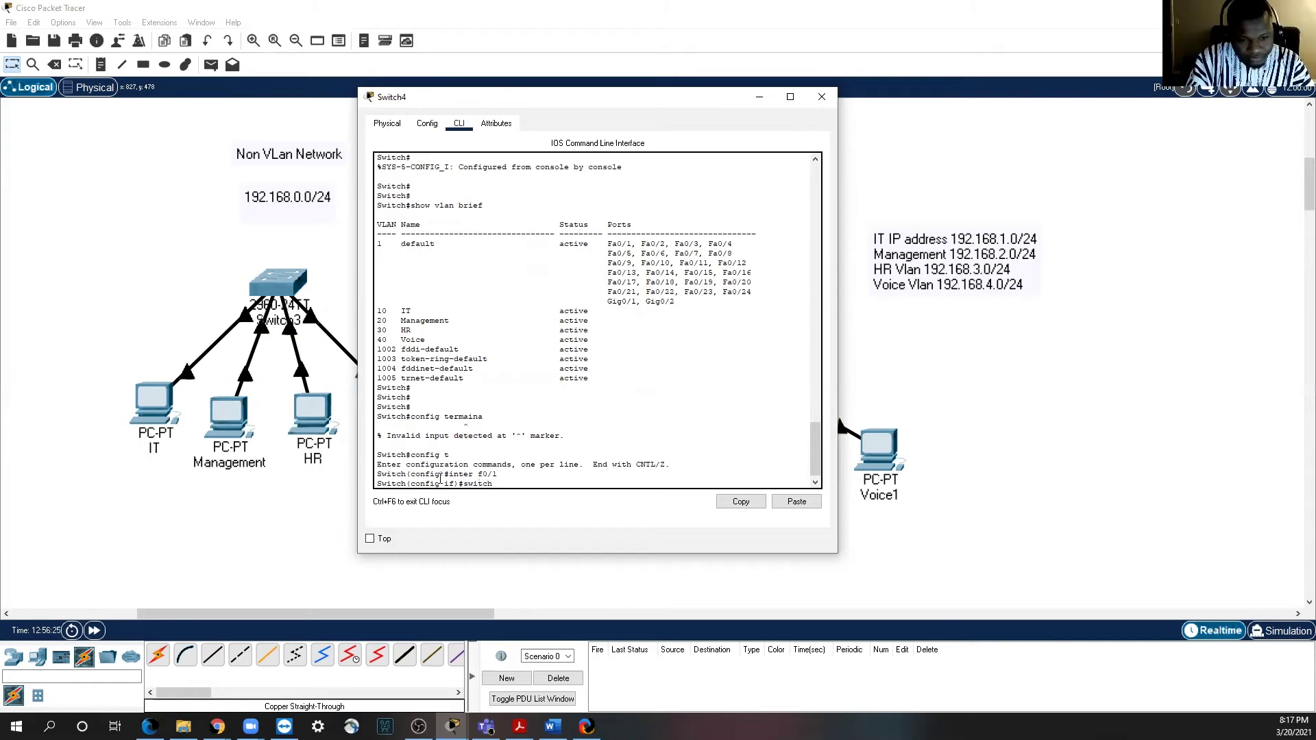
type("port")
key("Tab")
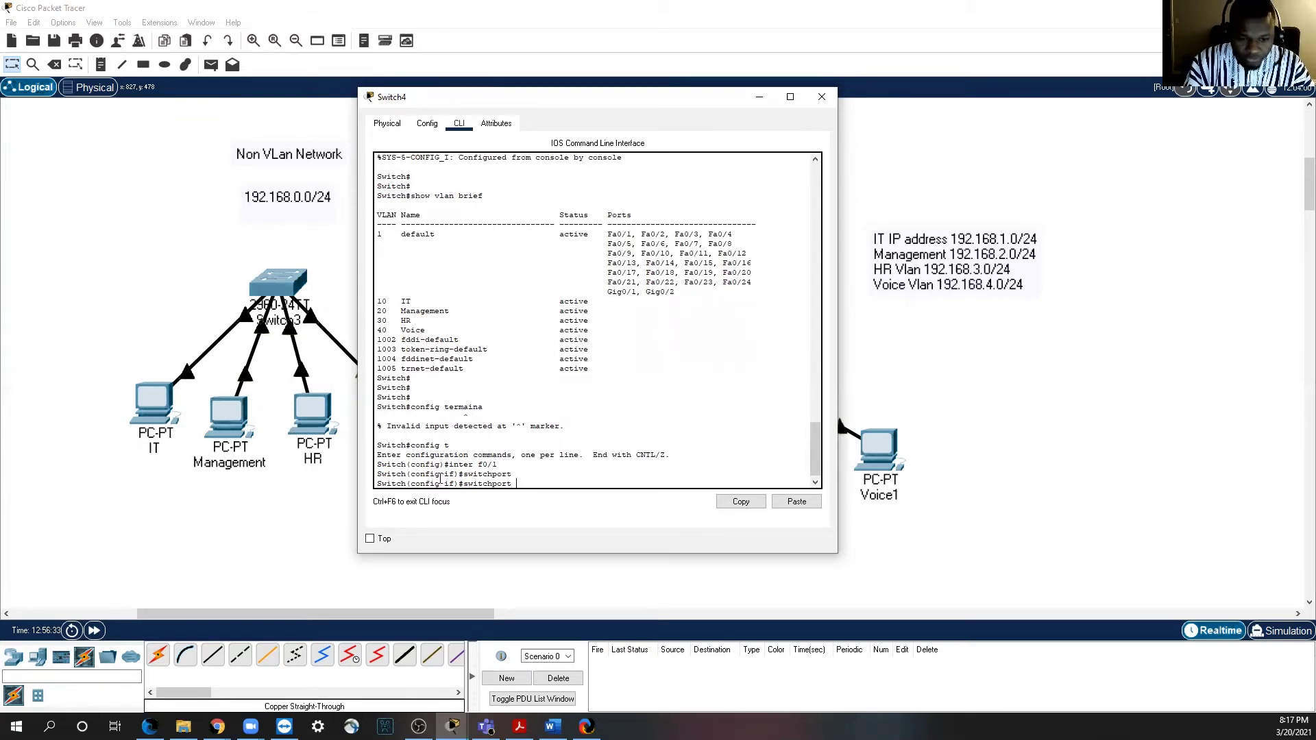
type("mode access")
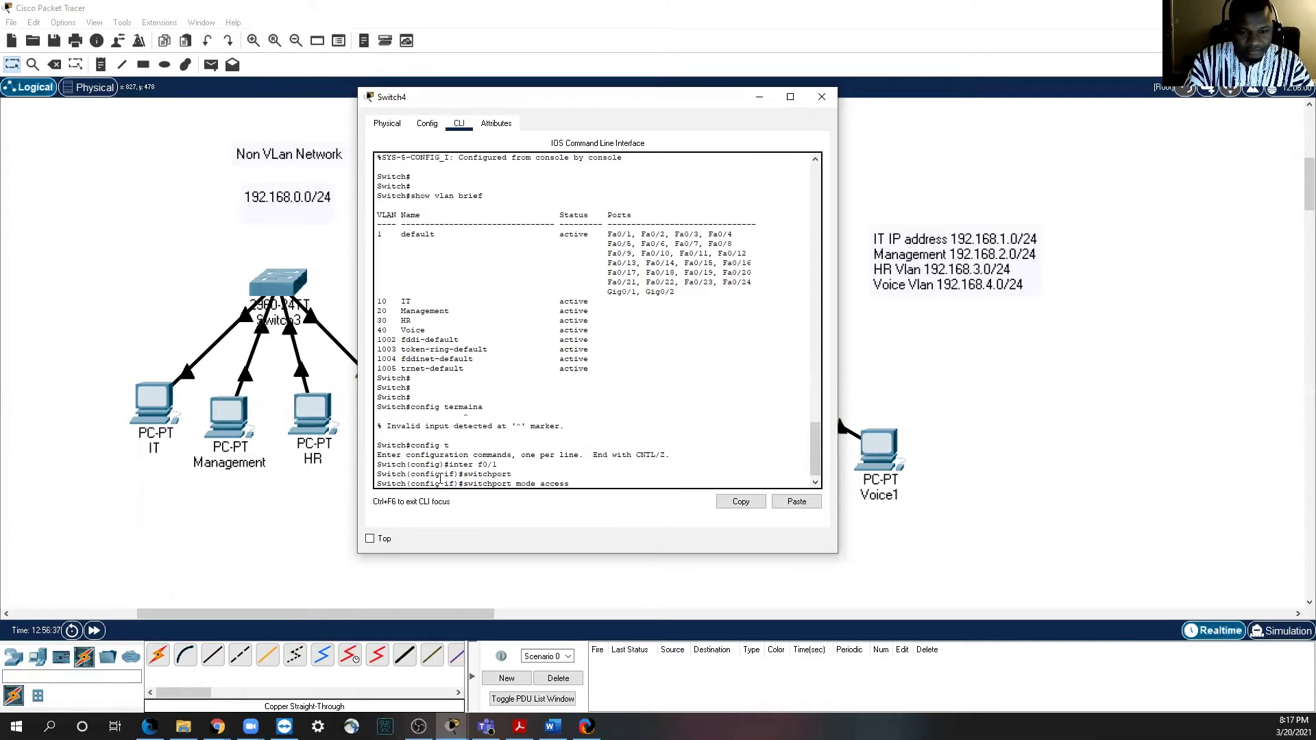
key("Return")
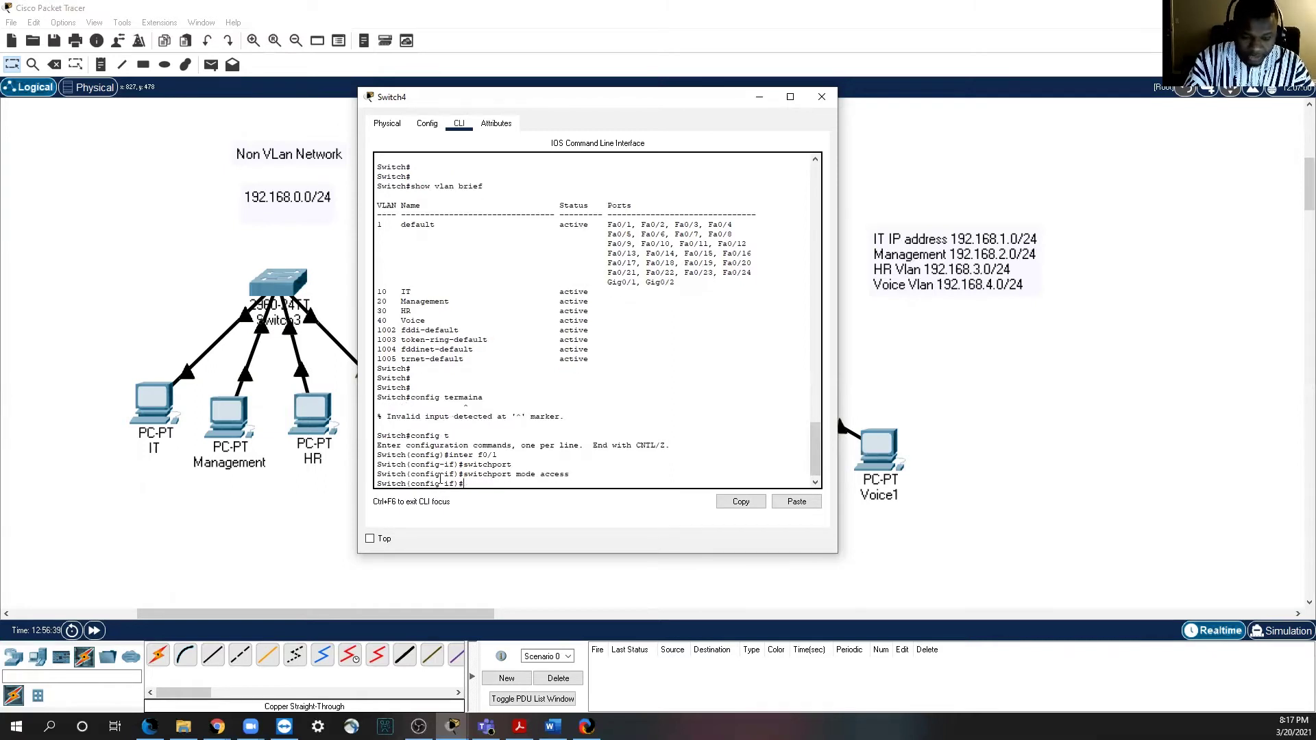
Step: Assign interface f0/1 to VLAN 10 with "switchport access vlan 10"
type("sw")
key("Tab")
type("acc")
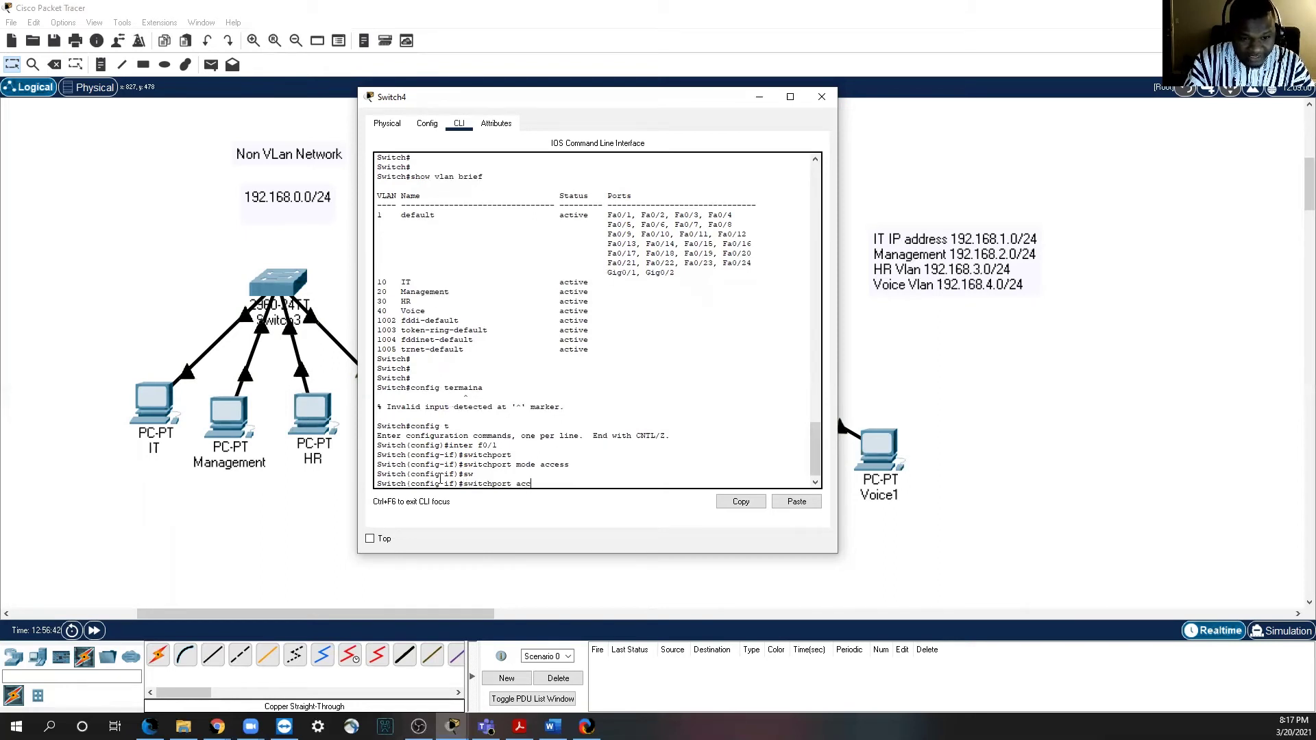
type("ess vlan")
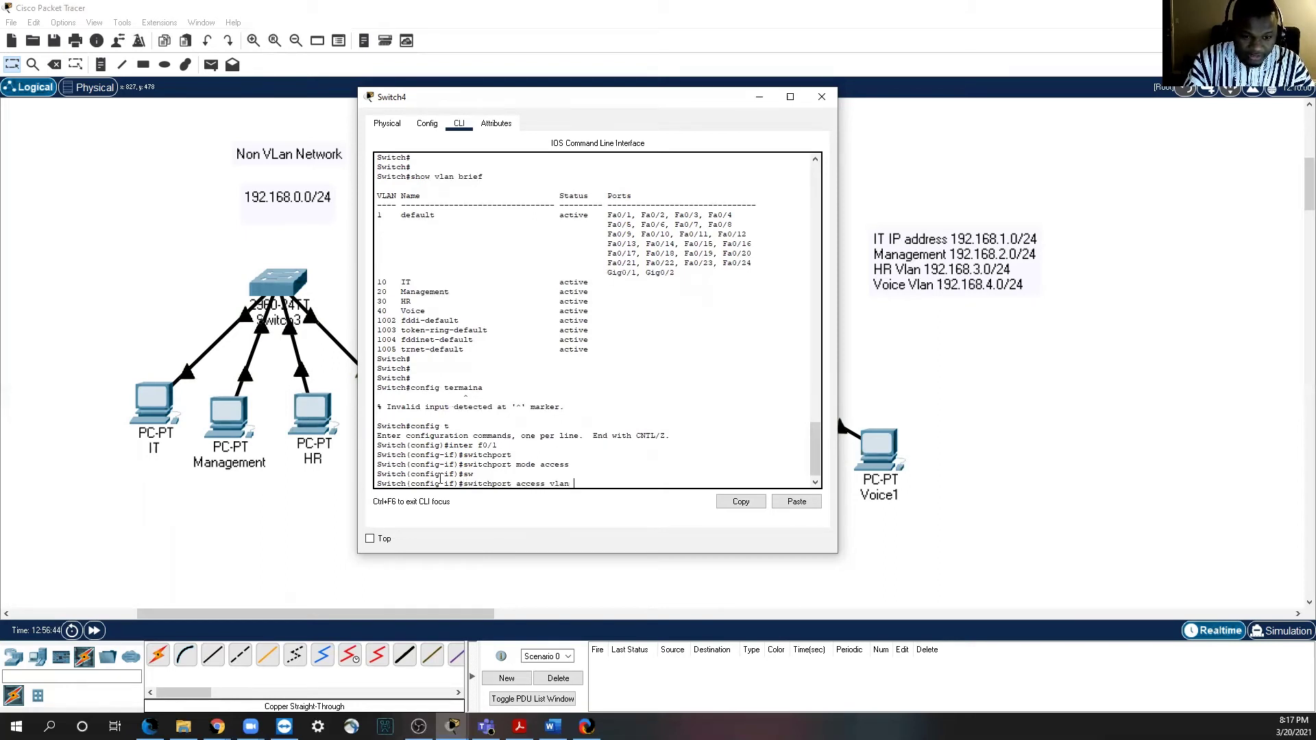
type(" 10")
key("Return")
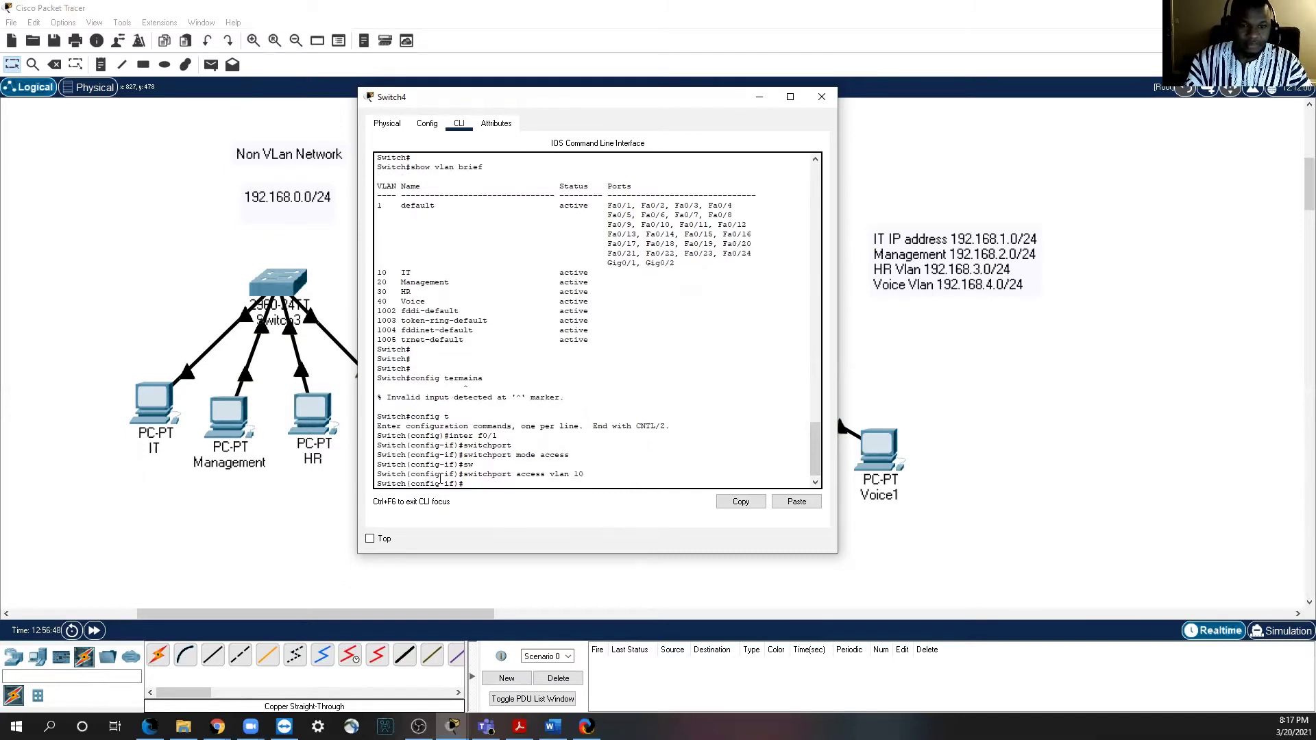
Step: Move Switch4's window clear of the second network, and put interface f0/5 in access mode with "inter f0/5" and "switchport mode access"
left_click_drag(595, 99, 320, 155)
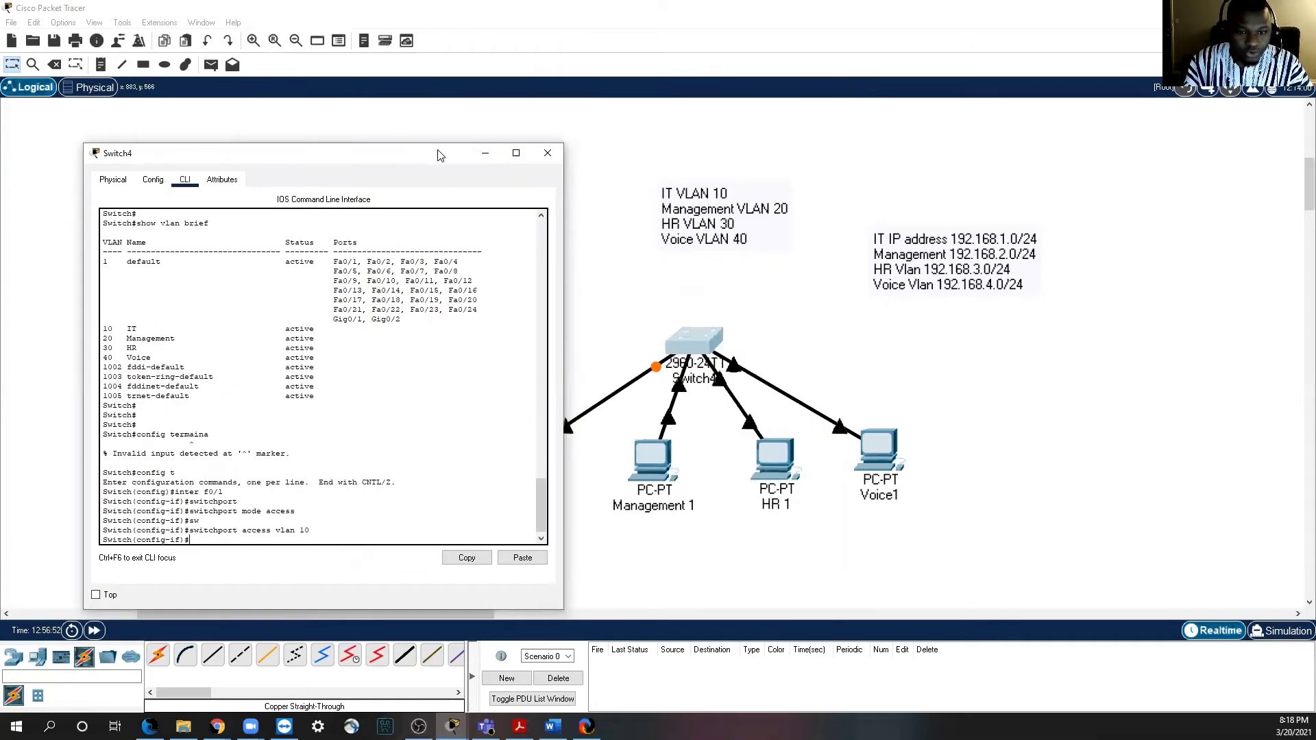
left_click_drag(435, 153, 381, 170)
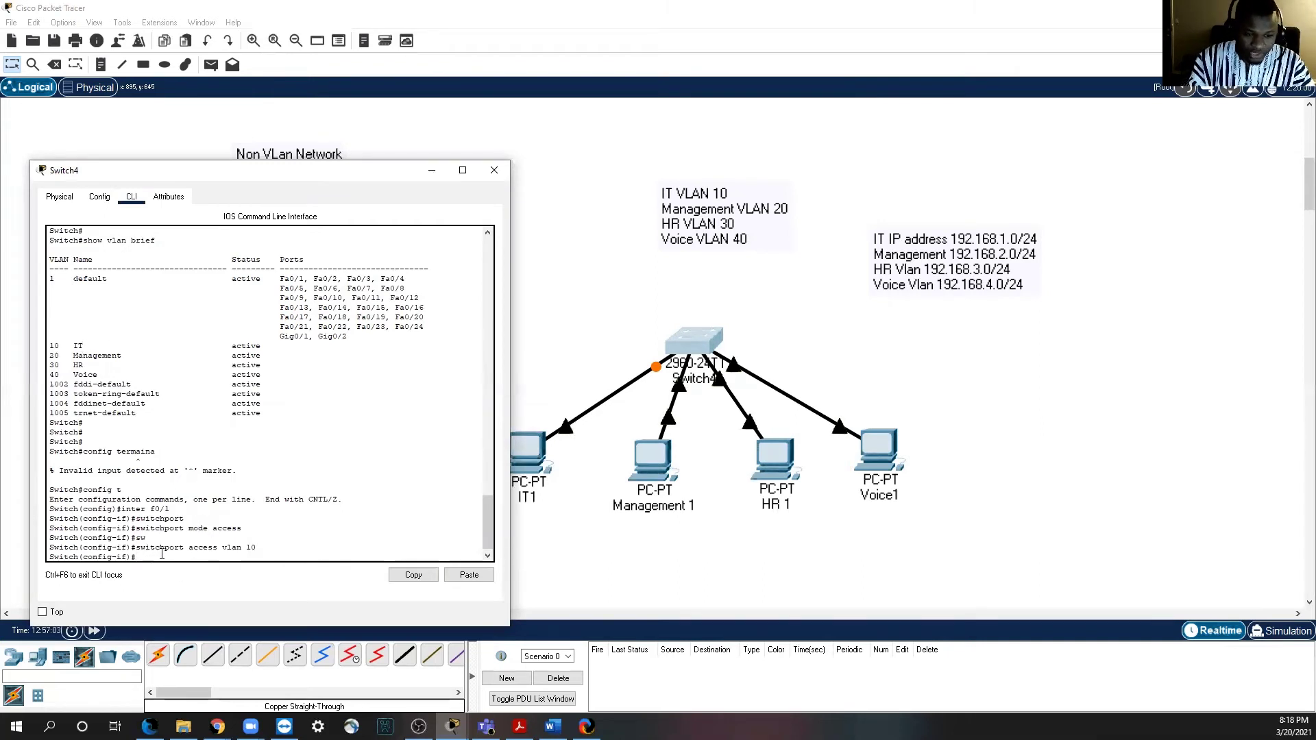
key("Up")
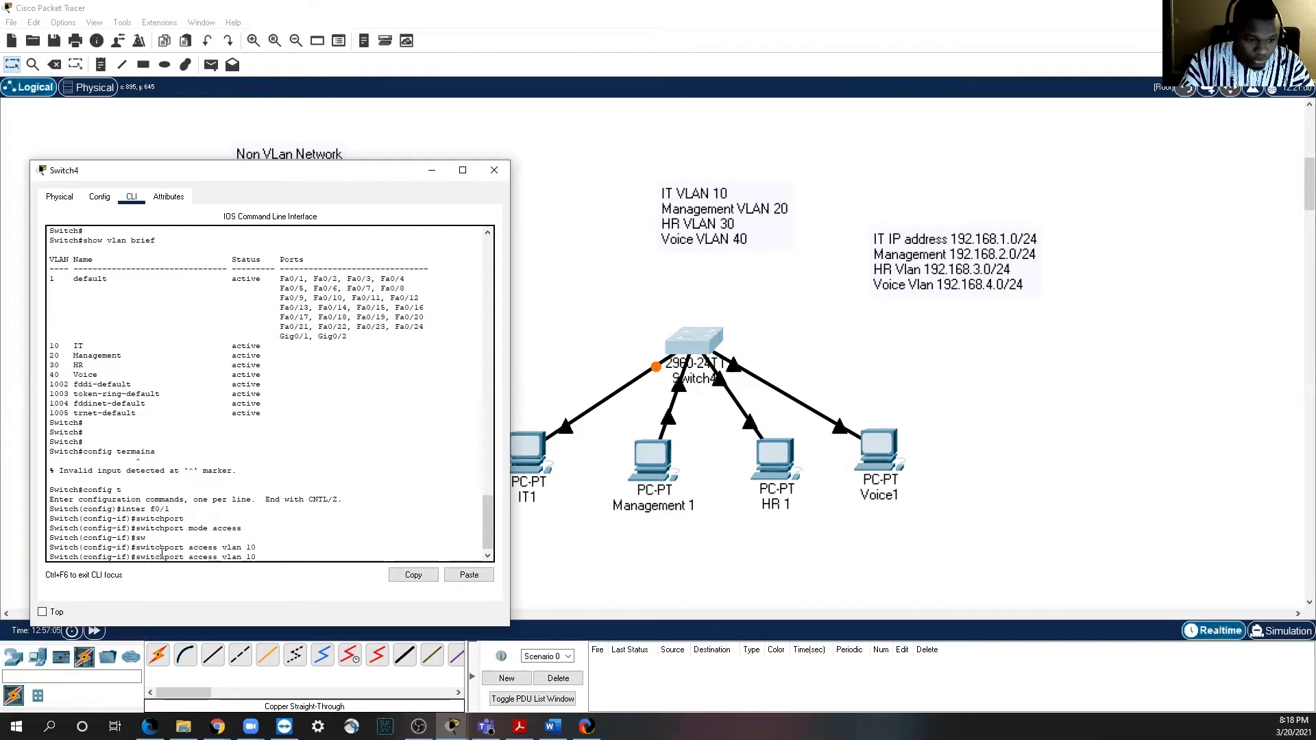
key("Up")
key("Up")
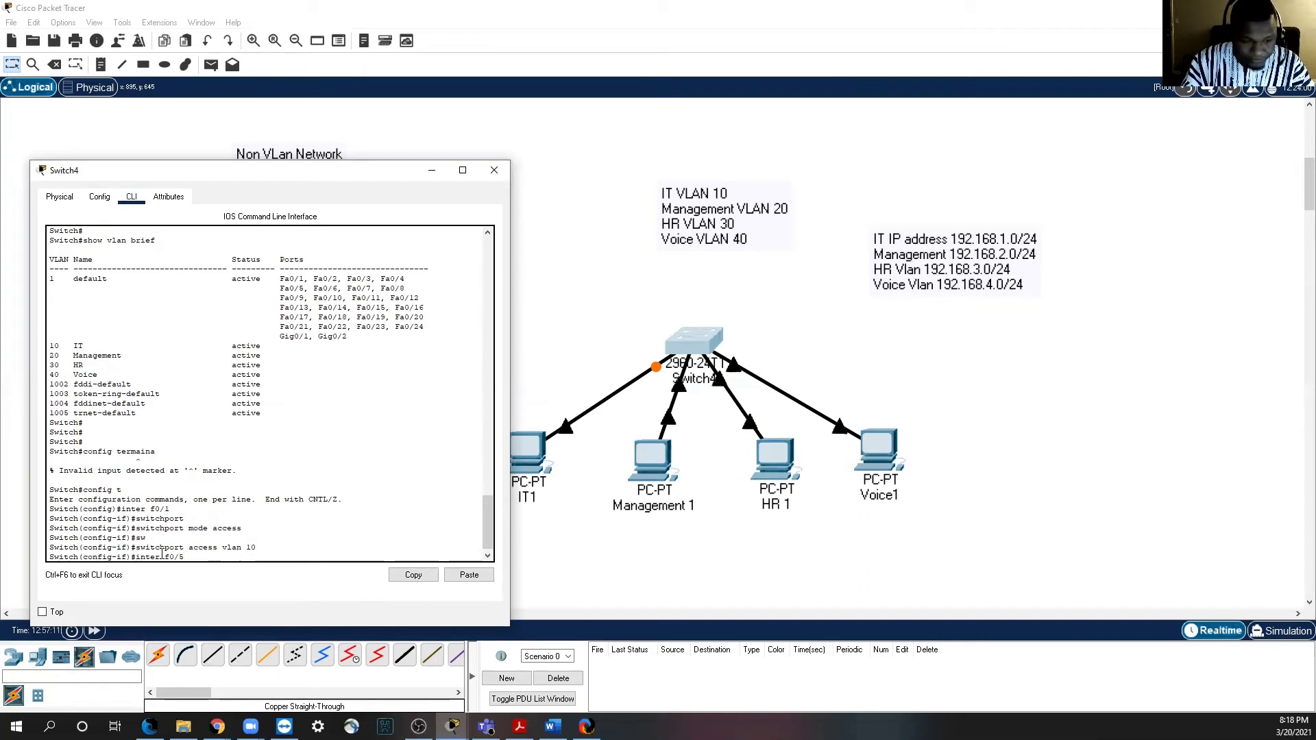
key("Return")
type("switchport mode access")
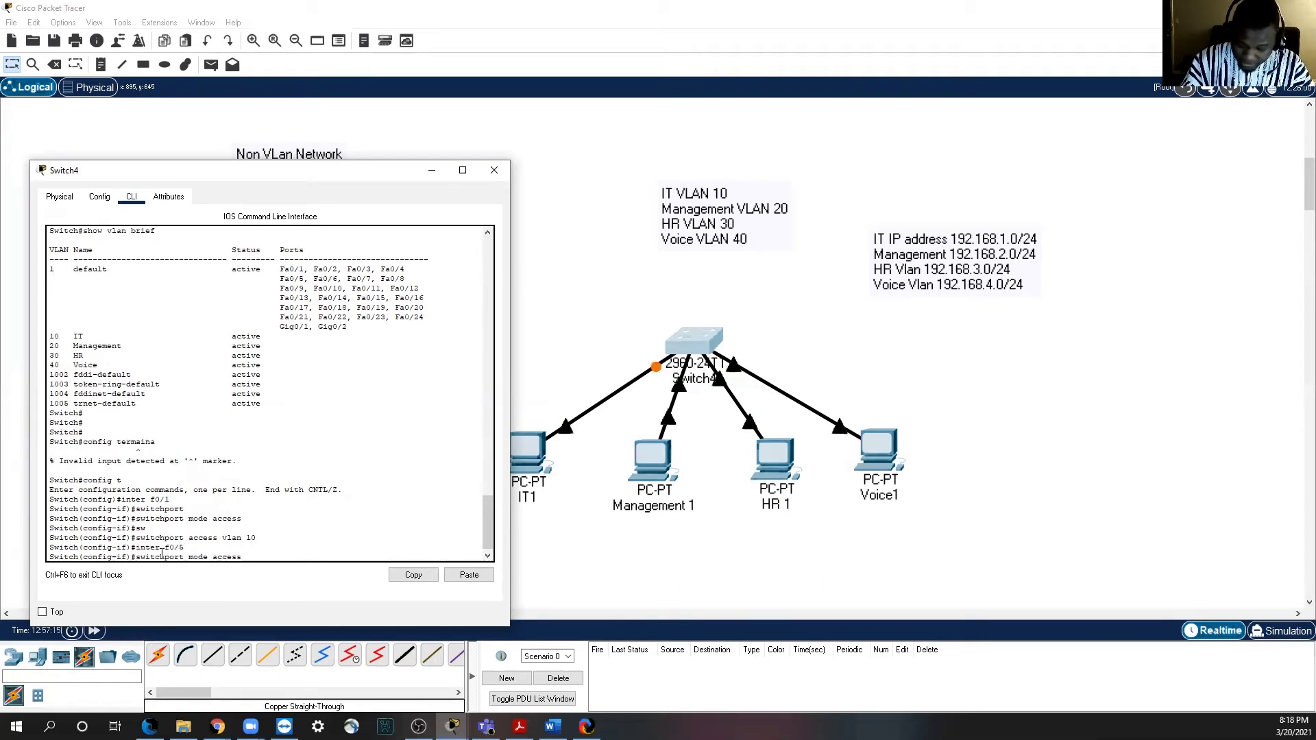
key("Return")
Step: Assign interface f0/5 to VLAN 20 with "switchport access vlan 20"
key("Up")
key("Up")
key("Up")
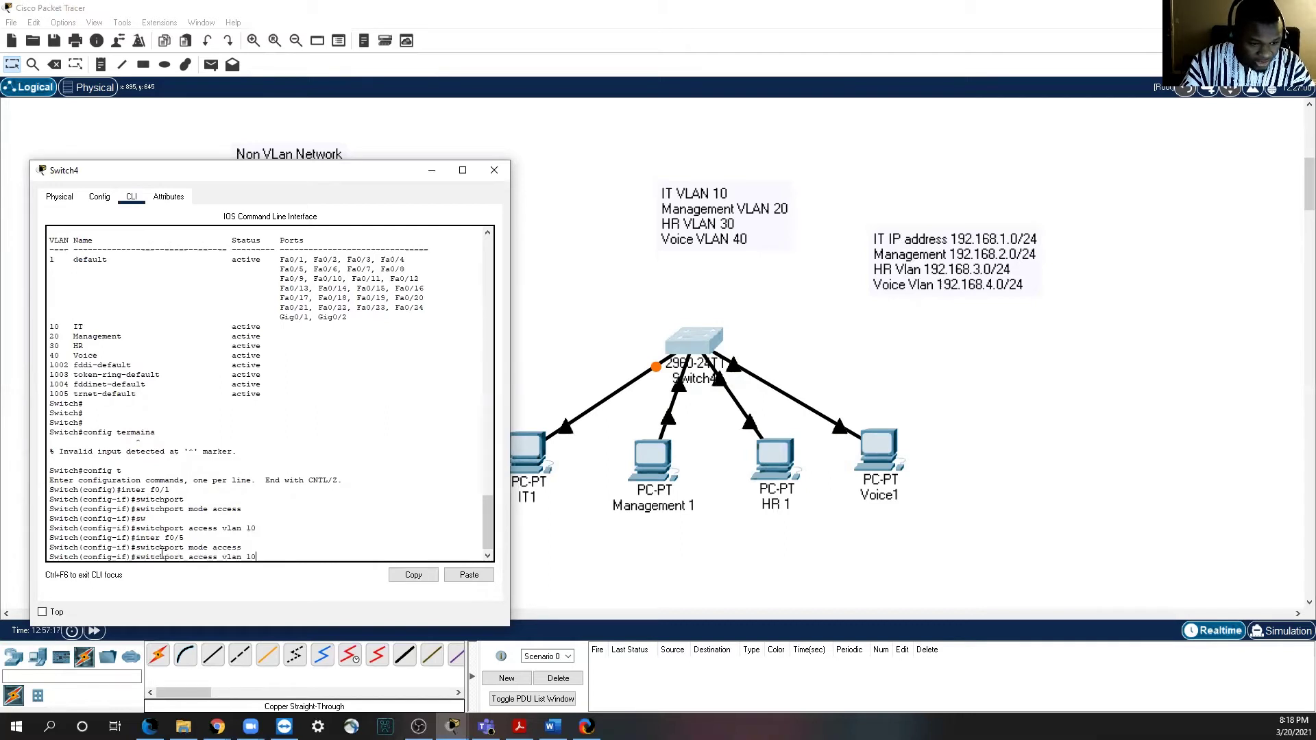
key("BackSpace")
key("BackSpace")
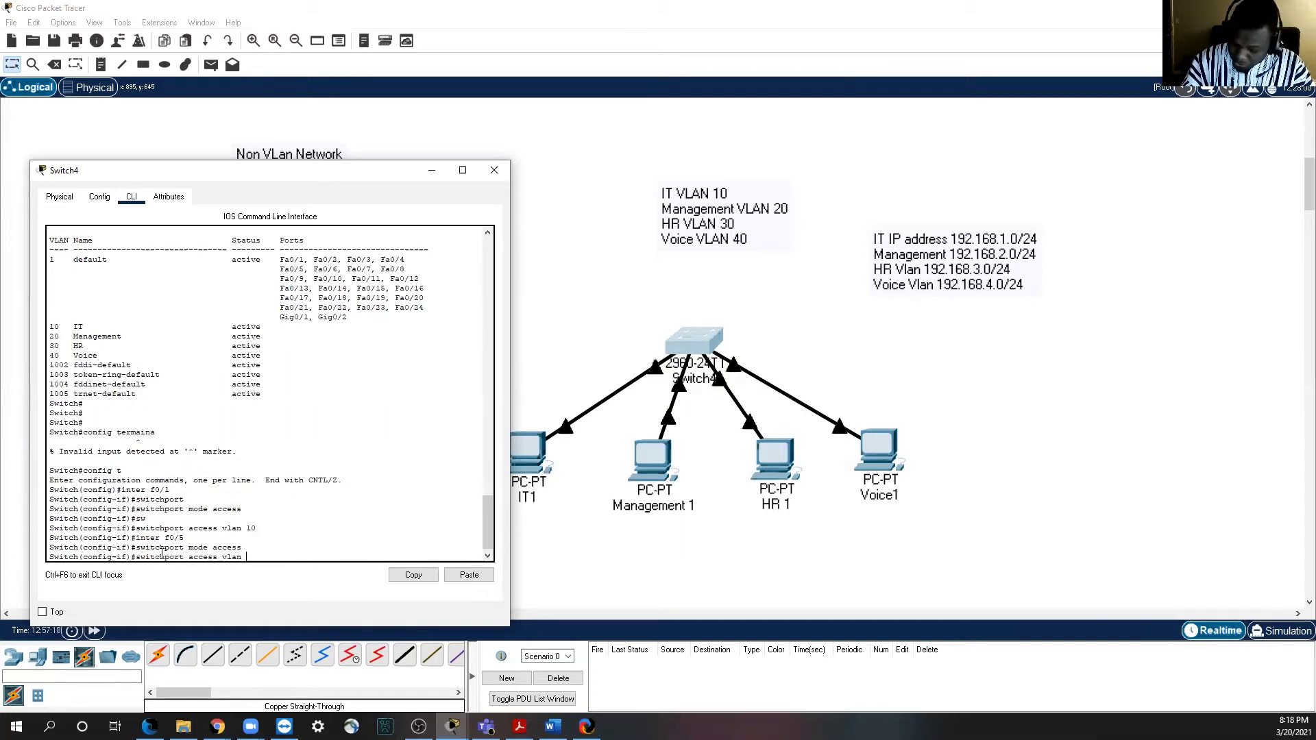
type("20")
key("Return")
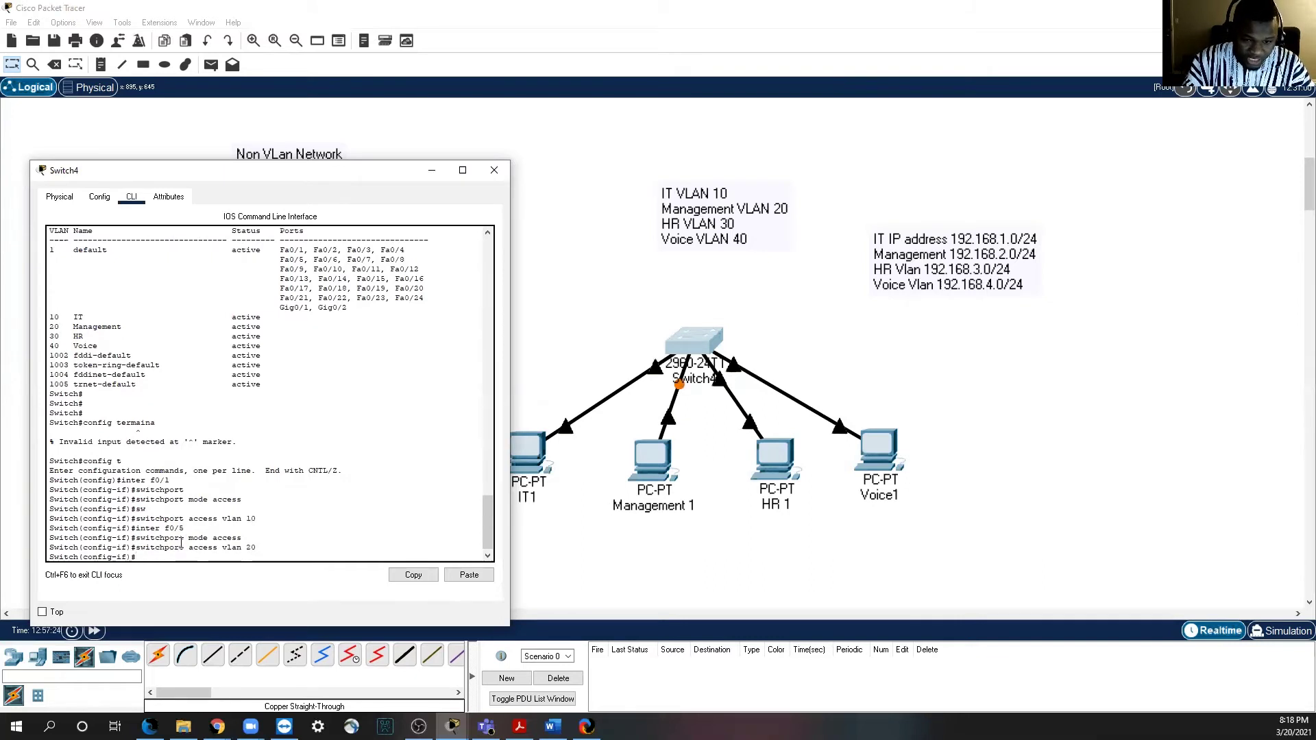
Step: Switch to interface f0/10 with "inter f0/10" and set it to access mode with "switchport mode access"
key("Up")
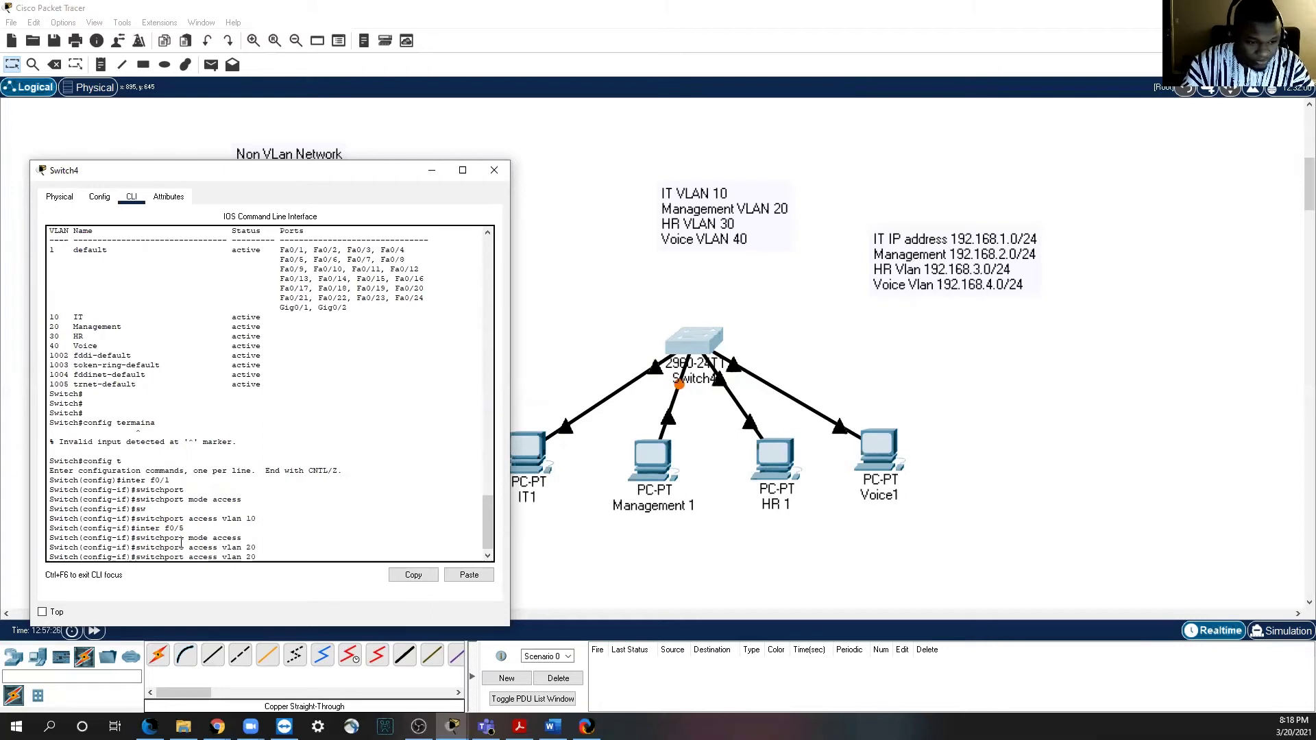
key("Up")
key("Up")
key("Up")
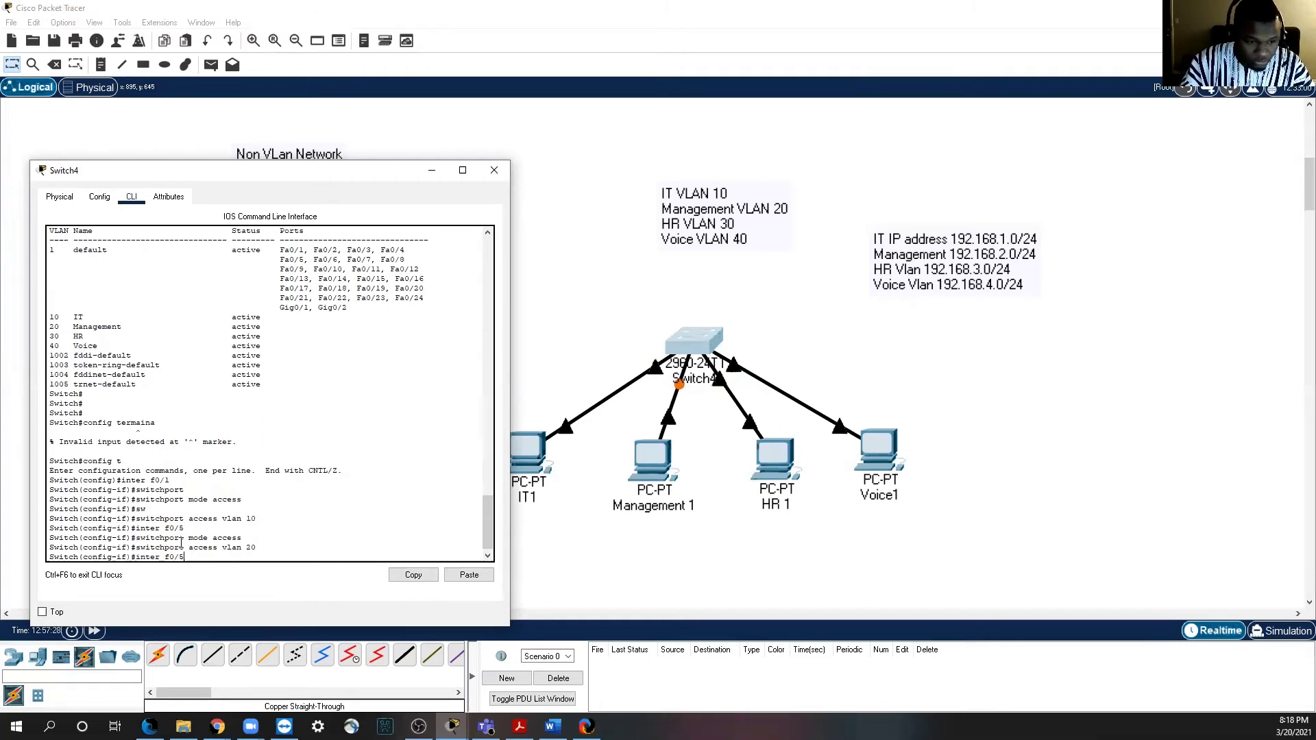
key("Down")
key("BackSpace")
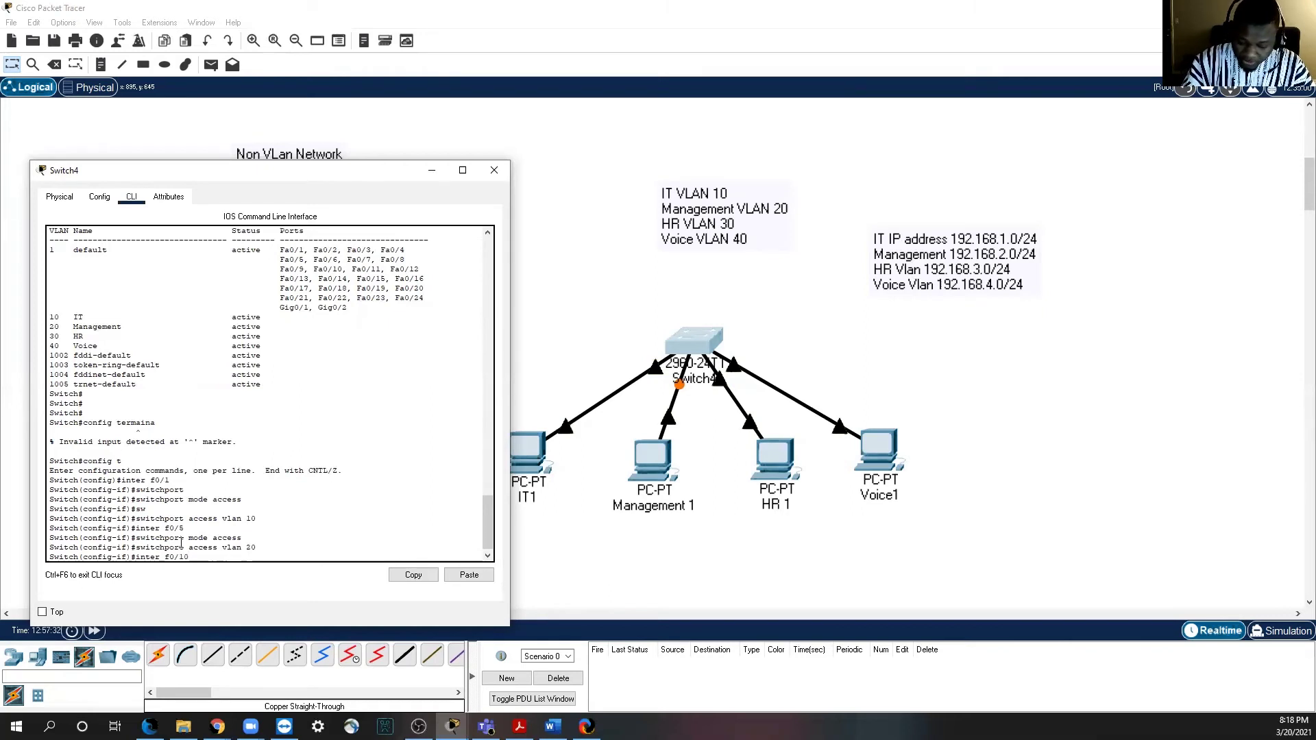
type("10")
key("Return")
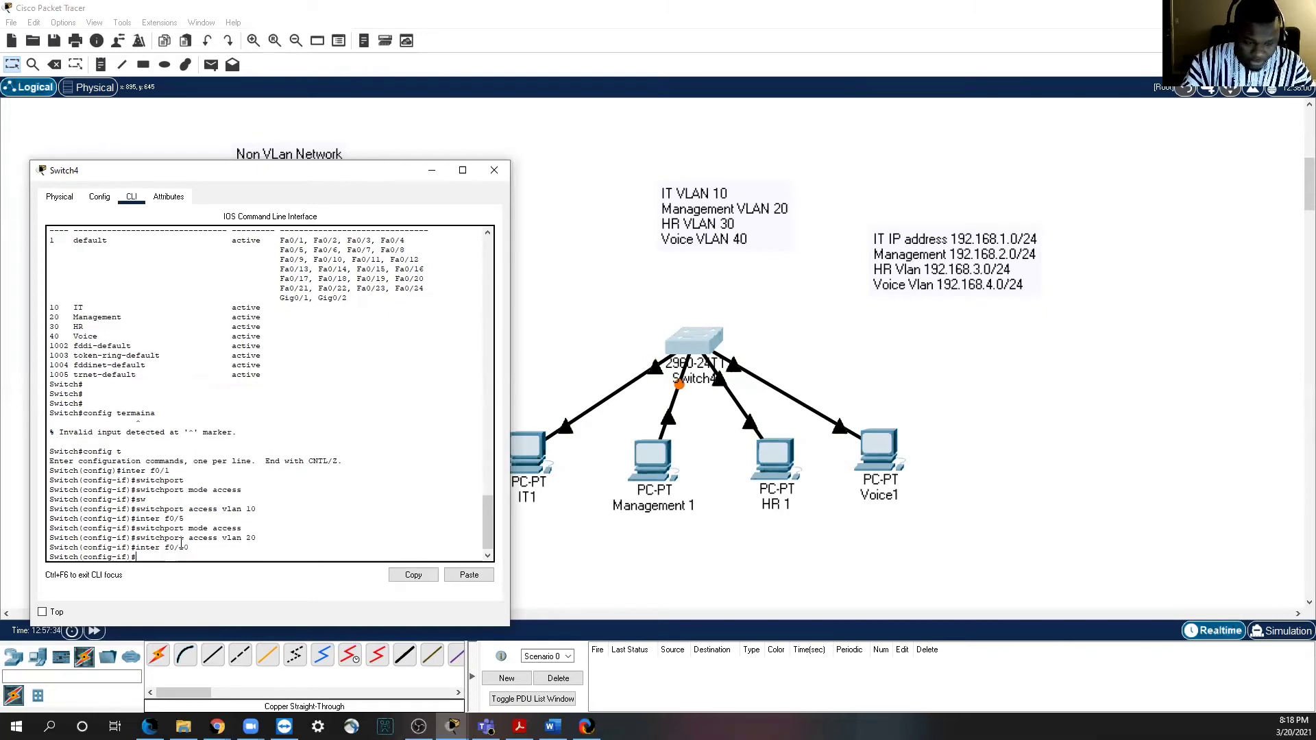
key("Up")
key("Up")
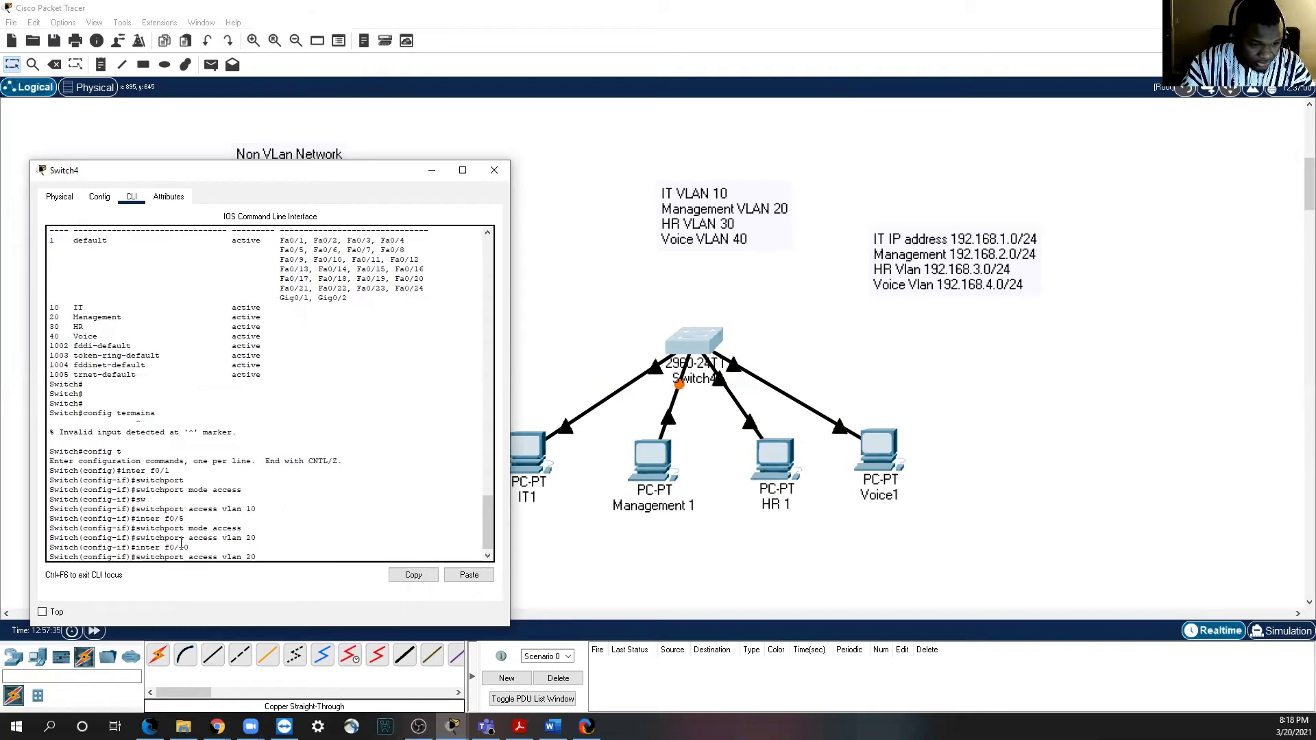
key("Up")
key("Return")
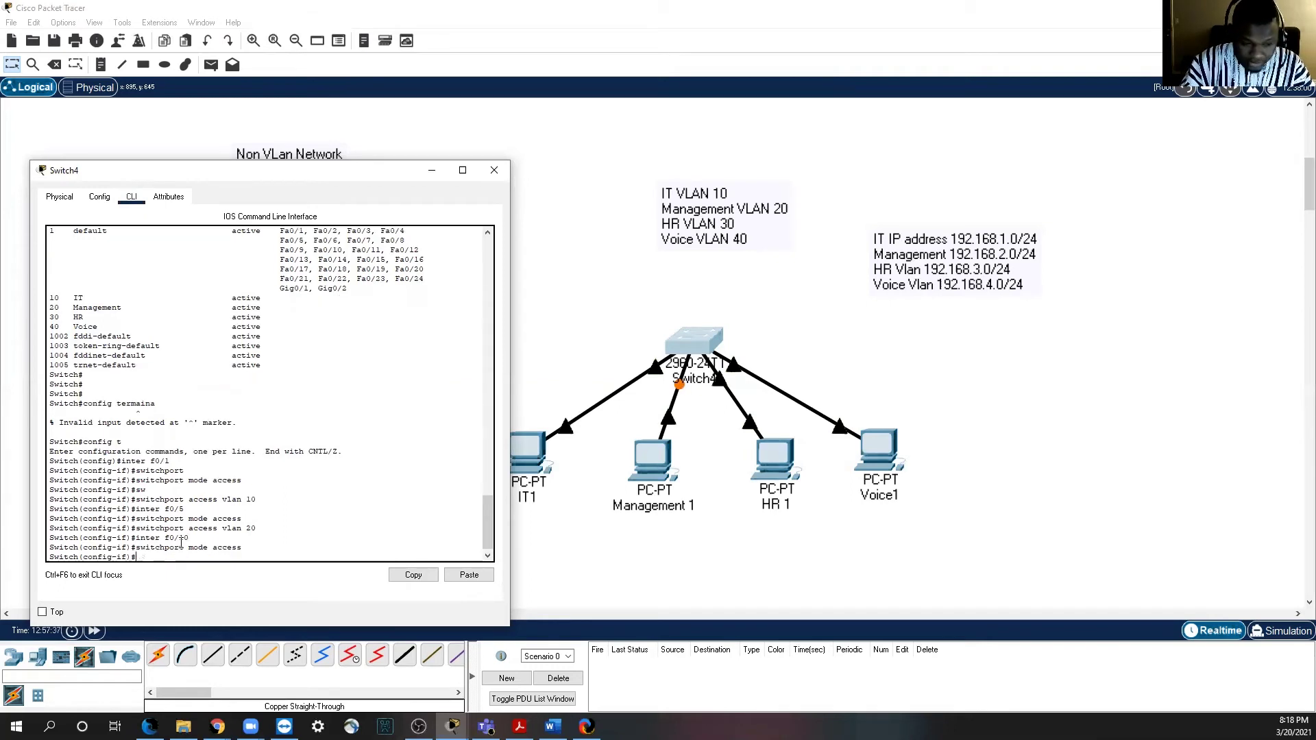
Step: Assign interface f0/10 to VLAN 30 with "switchport access vlan 30"
key("Up")
key("Up")
key("Up")
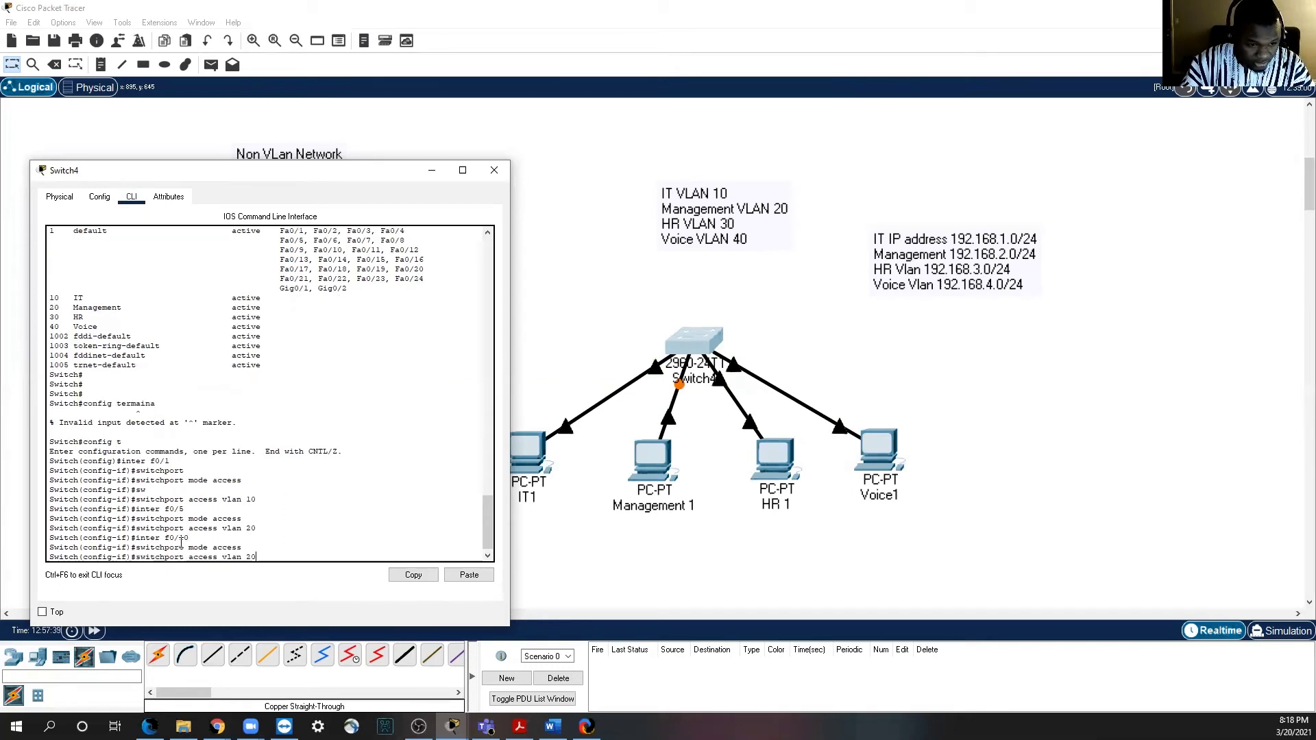
key("BackSpace")
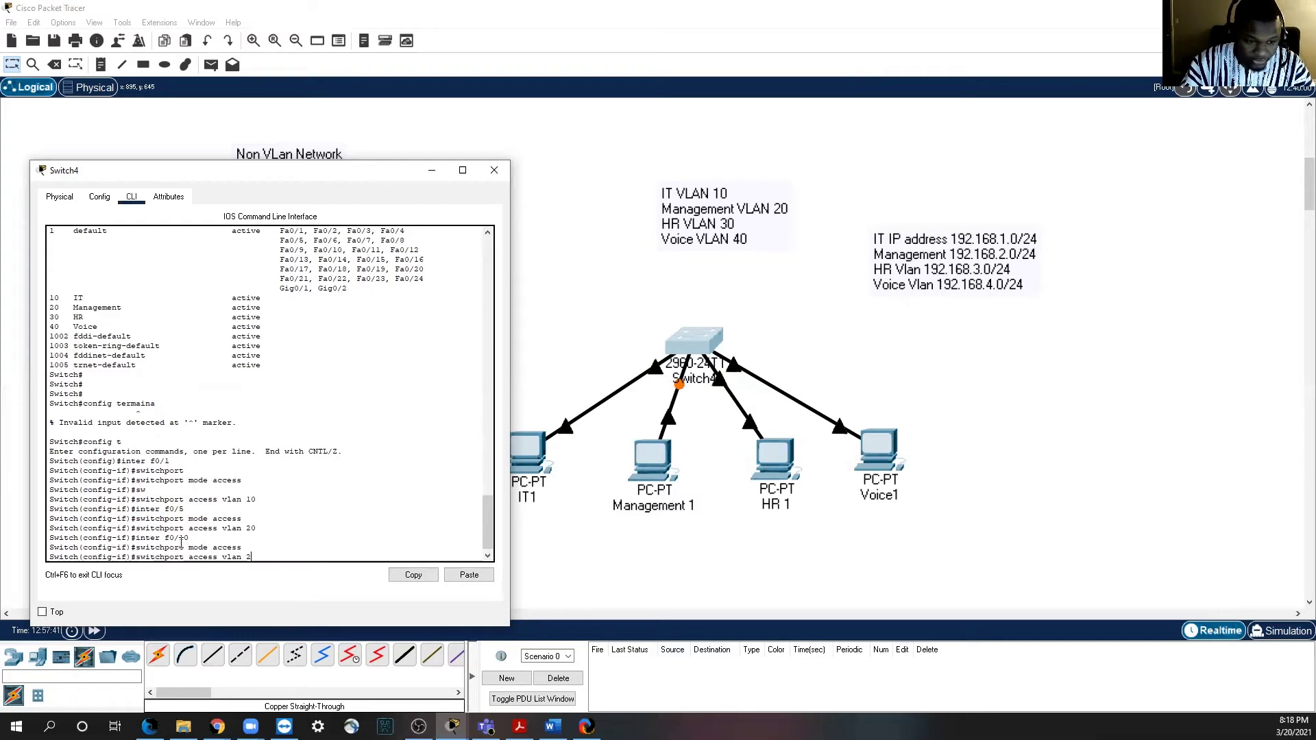
type("30")
key("BackSpace")
key("BackSpace")
key("BackSpace")
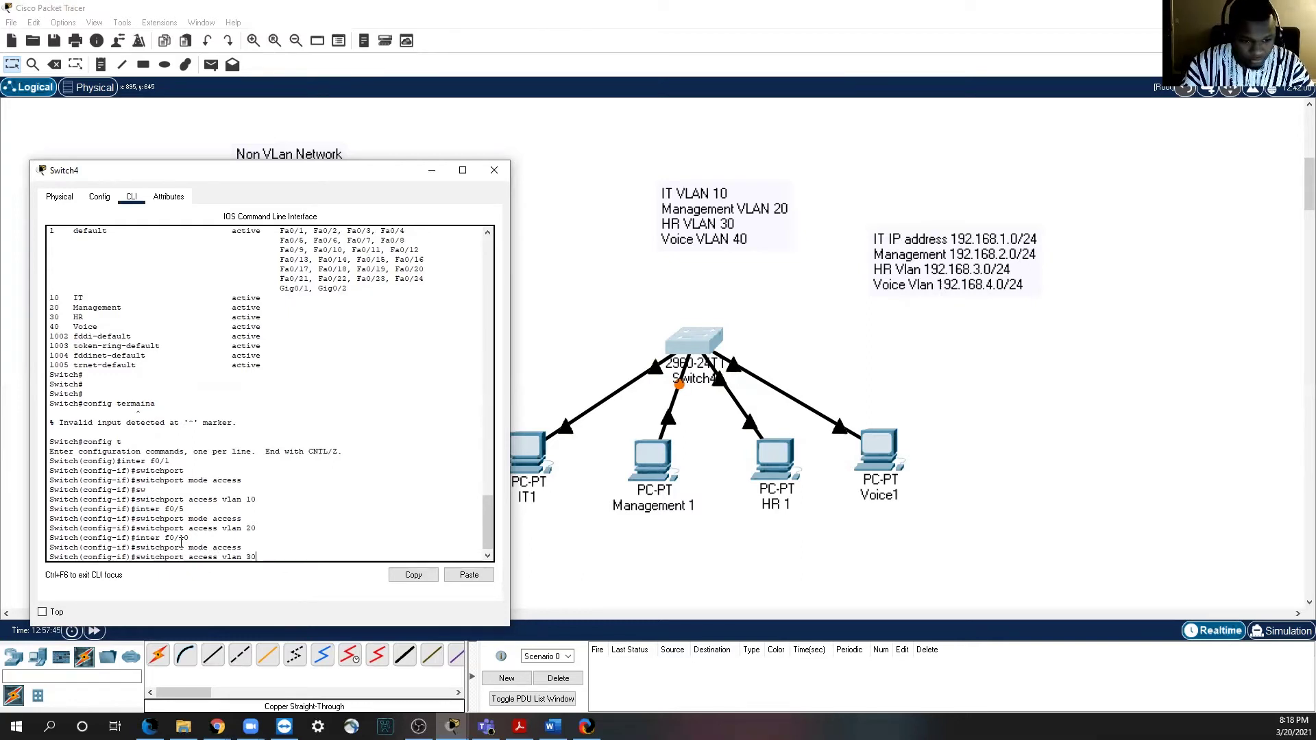
key("Return")
Step: Switch to interface f0/15 with "inter f0/15" and set it to access mode with "switchport mode access"
key("Up")
key("Up")
key("Up")
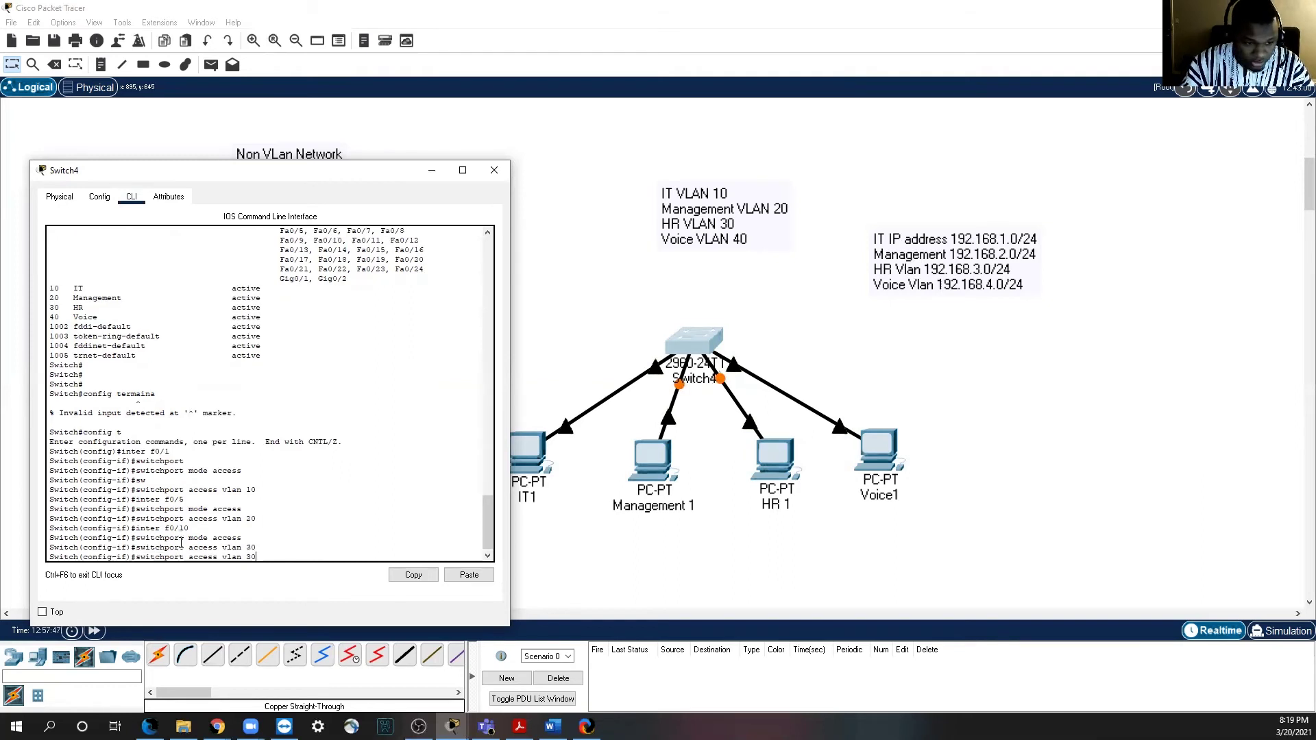
key("BackSpace")
key("BackSpace")
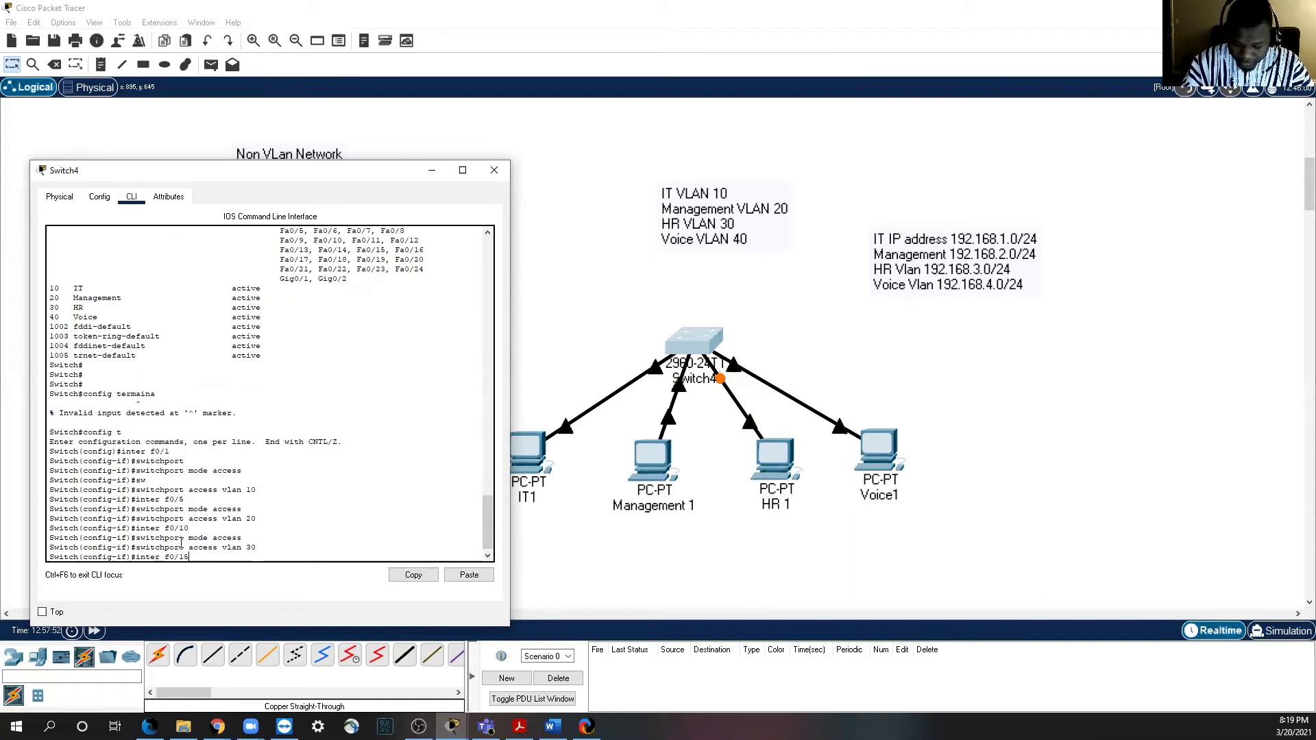
key("Return")
type("switchport access vlan 30")
key("BackSpace")
key("BackSpace")
key("BackSpace")
key("BackSpace")
key("BackSpace")
key("BackSpace")
key("BackSpace")
key("BackSpace")
key("BackSpace")
key("BackSpace")
key("BackSpace")
key("BackSpace")
key("BackSpace")
key("BackSpace")
type("mode access")
key("Return")
Step: Assign interface f0/15 to VLAN 40 with "switchport access vlan 40"
key("Up")
key("Up")
key("Up")
key("BackSpace")
key("BackSpace")
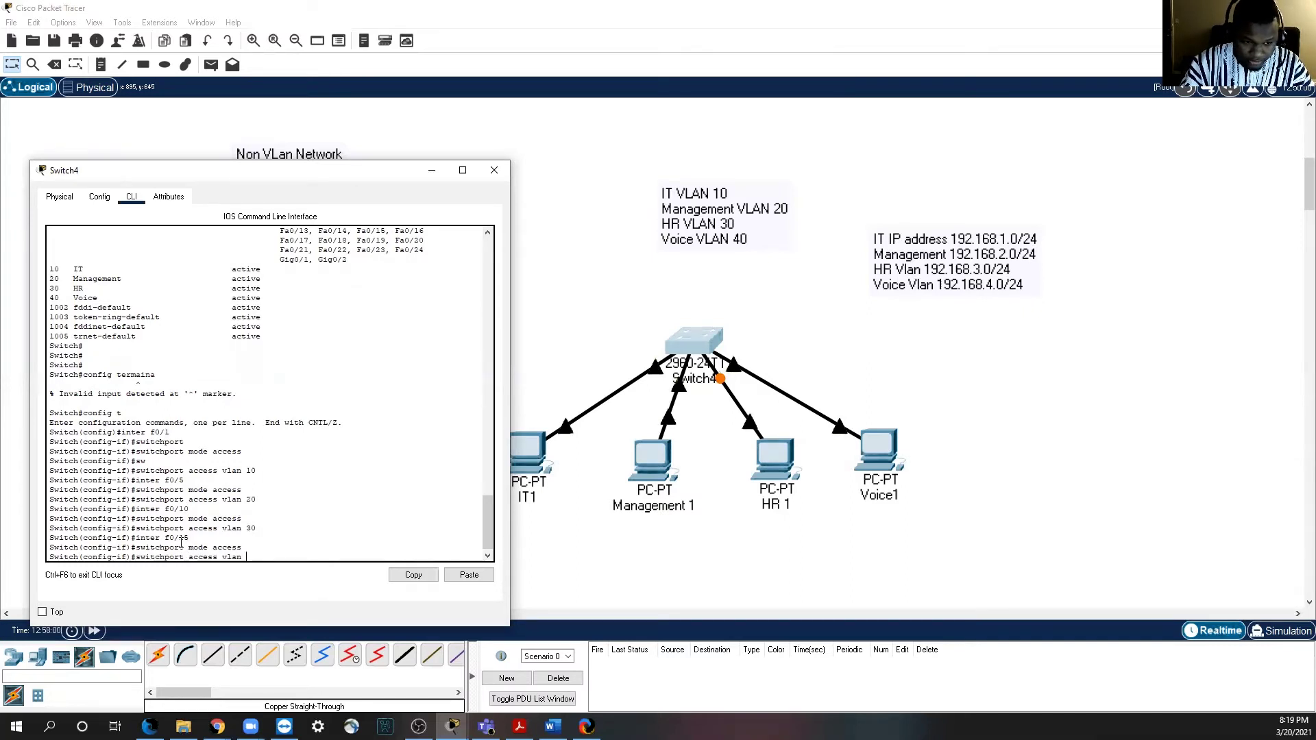
type("40")
key("Return")
key("Return")
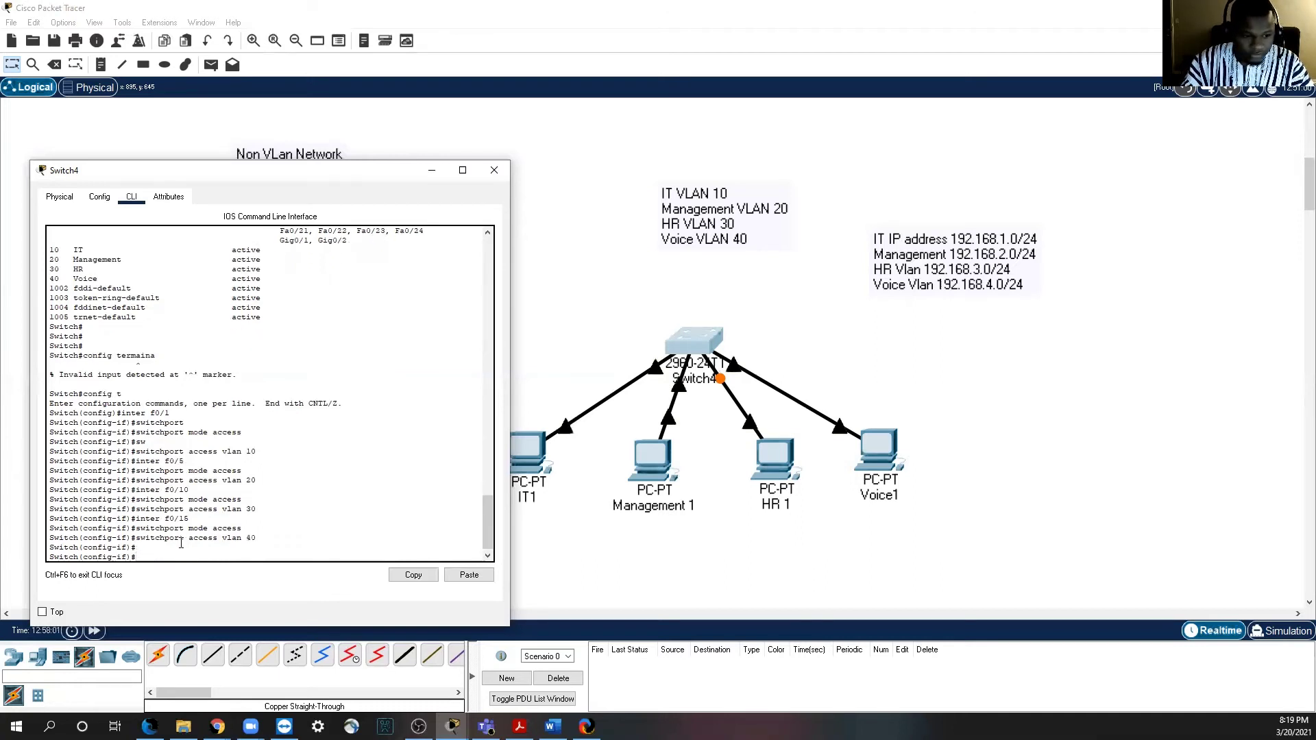
Step: Leave interface and global configuration modes on Switch4 with "exit" to return to privileged EXEC mode
type("exit")
key("Return")
key("Return")
key("Return")
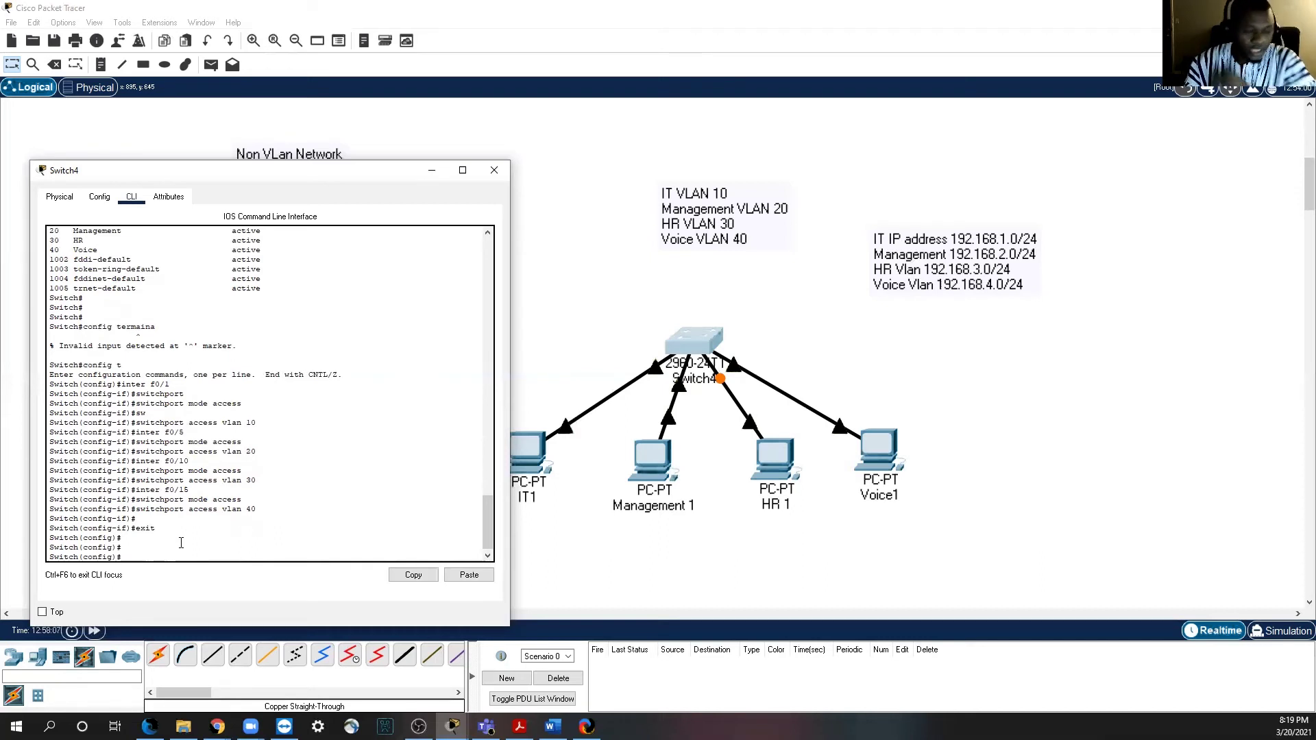
type("ei")
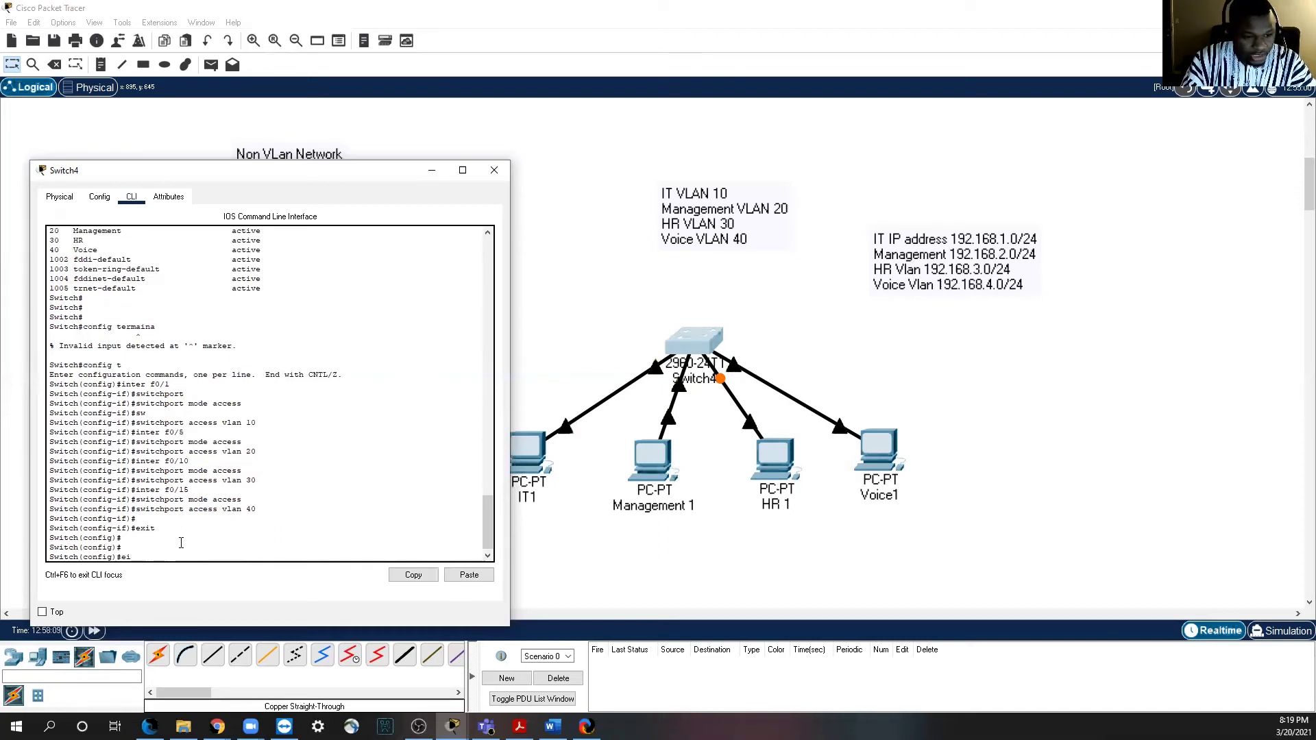
type("xit")
key("Return")
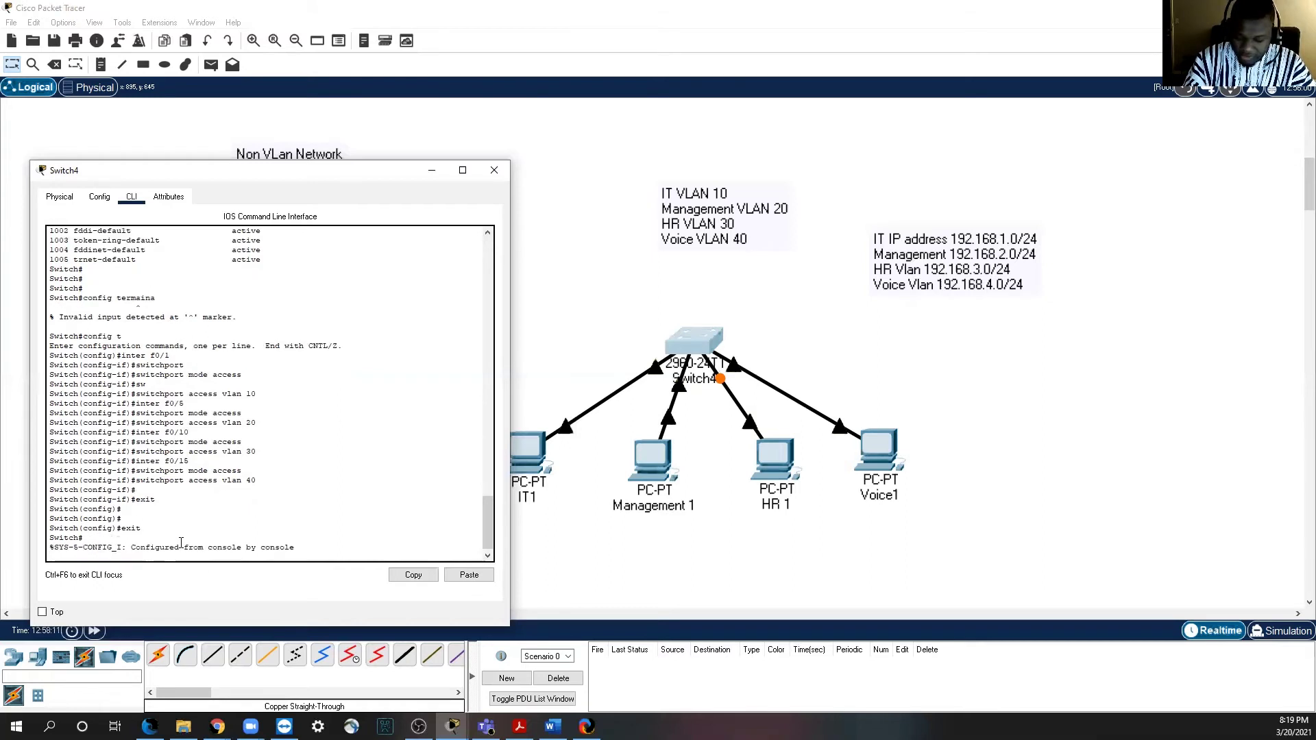
Step: Try to display a VLAN summary on Switch4 with "show vlan int br"
key("Return")
key("Return")
key("Return")
type("show")
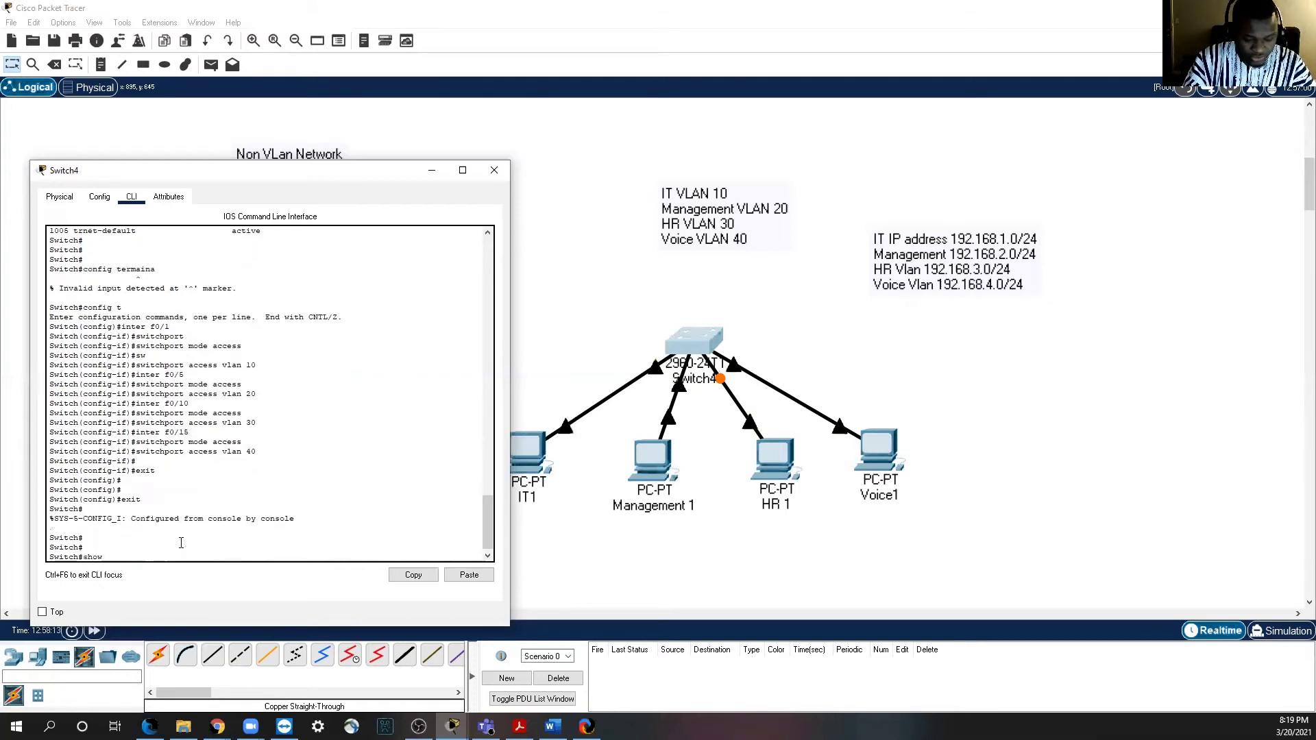
type(" vlan int")
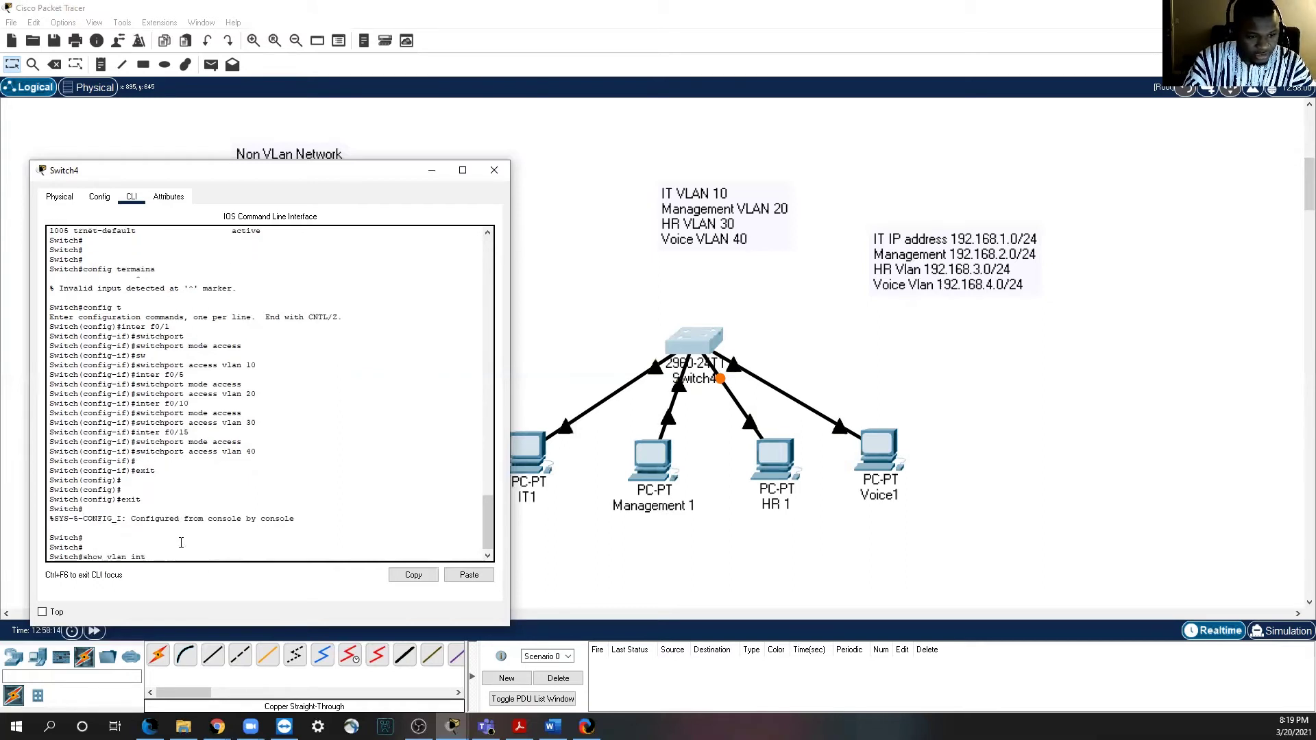
type(" br")
key("Return")
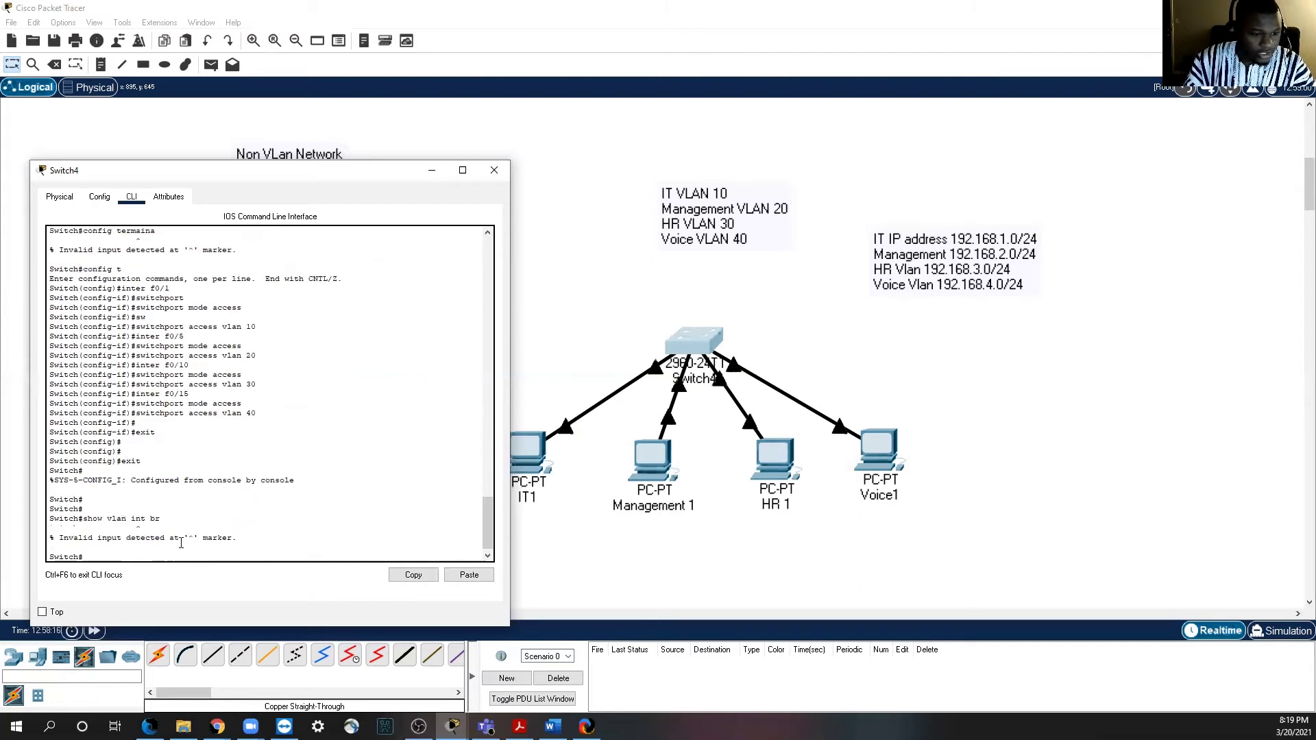
Step: Display Switch4's VLANs and their assigned ports with "show vlan brief"
key("Up")
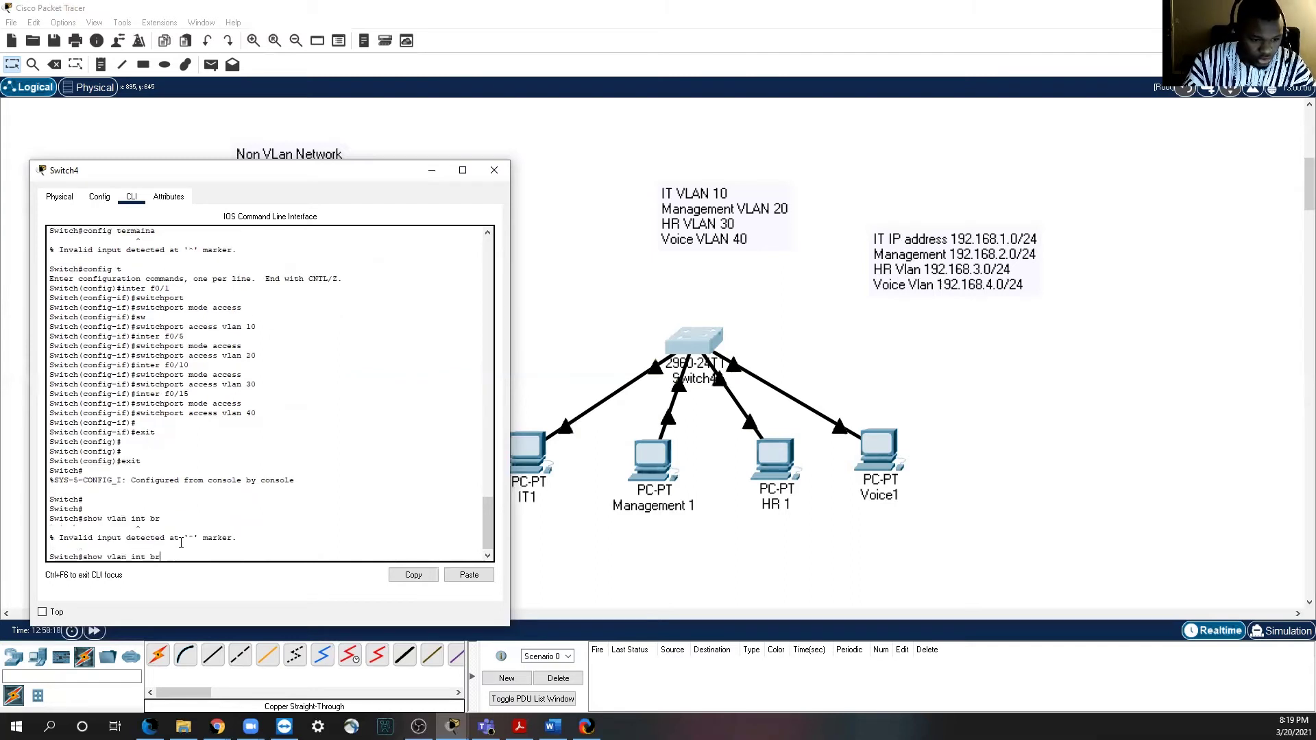
key("BackSpace")
key("BackSpace")
key("BackSpace")
key("BackSpace")
key("BackSpace")
key("BackSpace")
key("BackSpace")
type("brief")
key("Return")
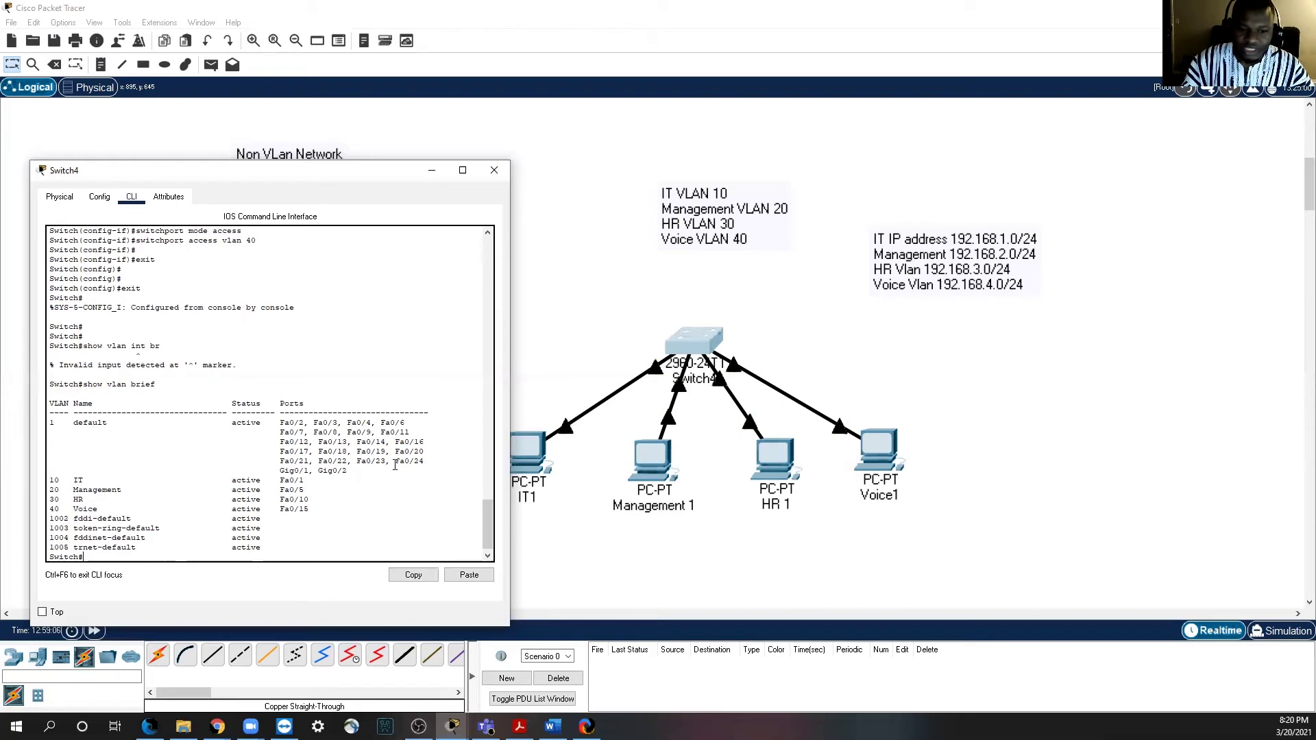
key("Return")
key("Return")
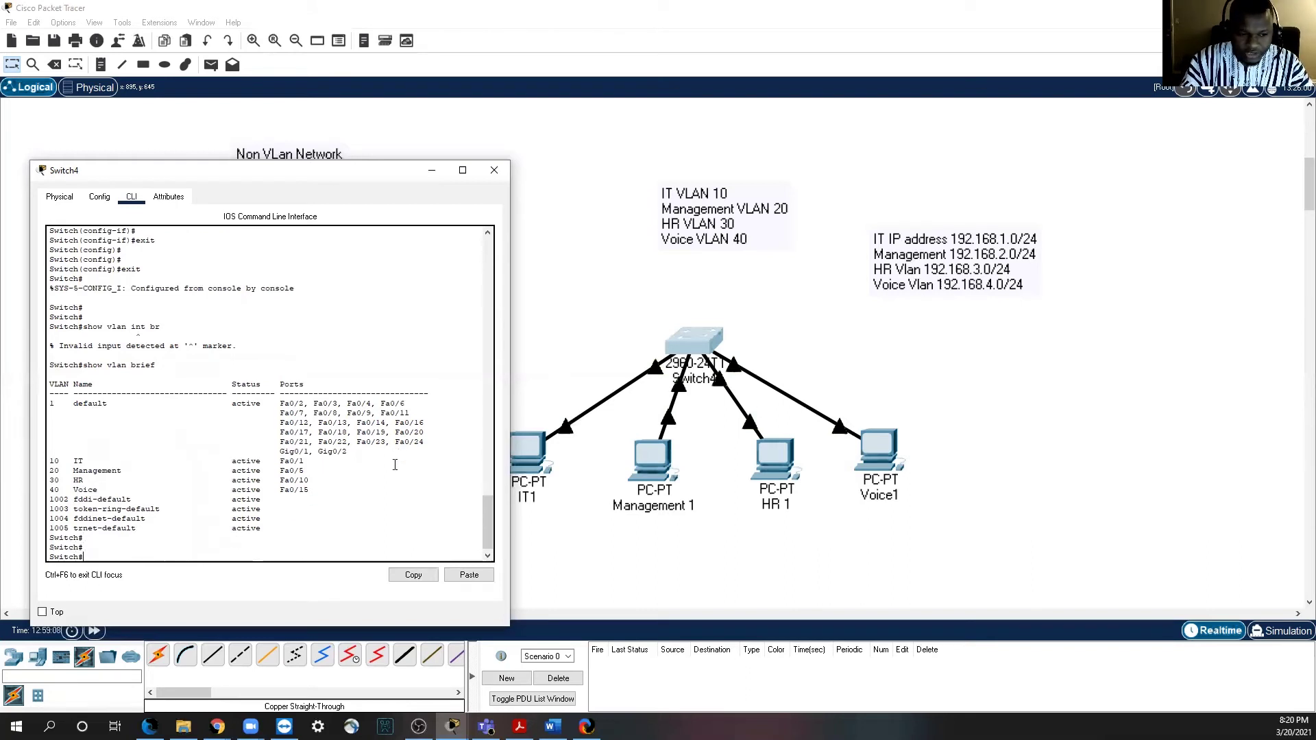
Step: Enter global configuration mode on Switch4 with "configure t"
type("configu")
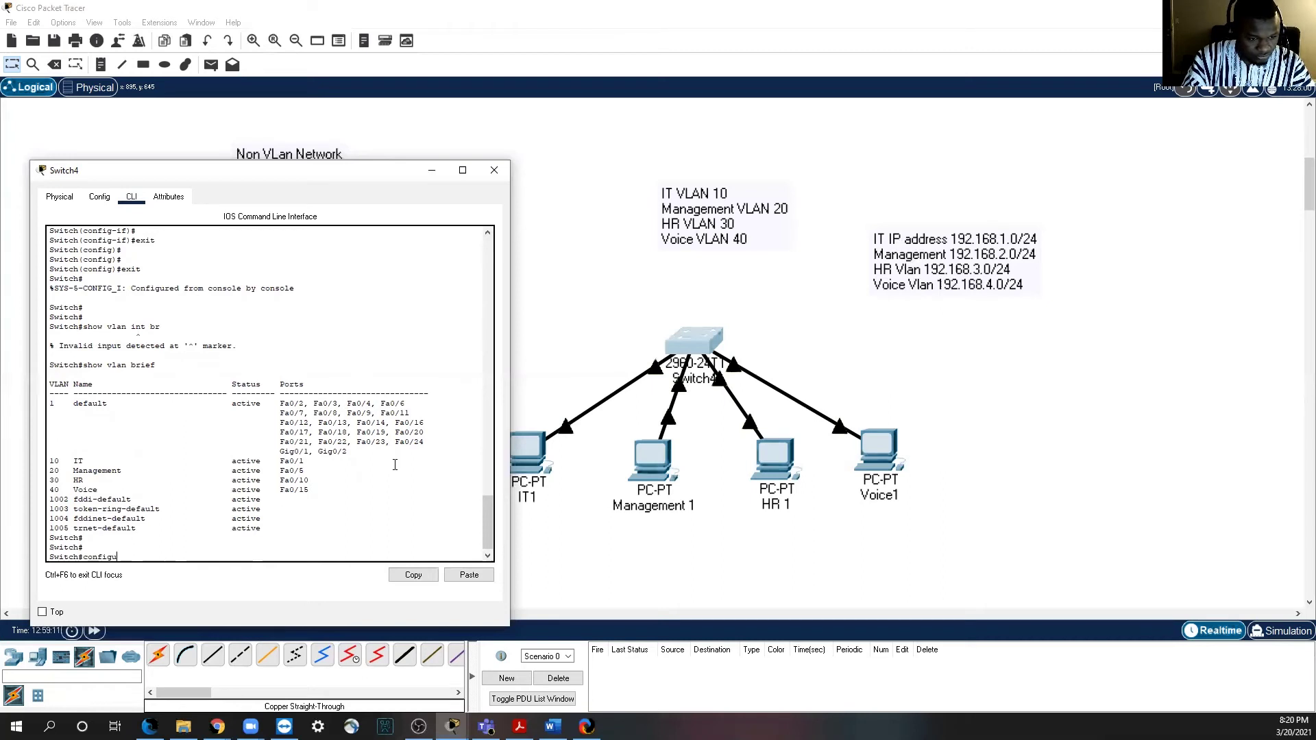
type("ure turma")
key("BackSpace")
key("BackSpace")
key("BackSpace")
key("BackSpace")
key("BackSpace")
key("BackSpace")
type("re")
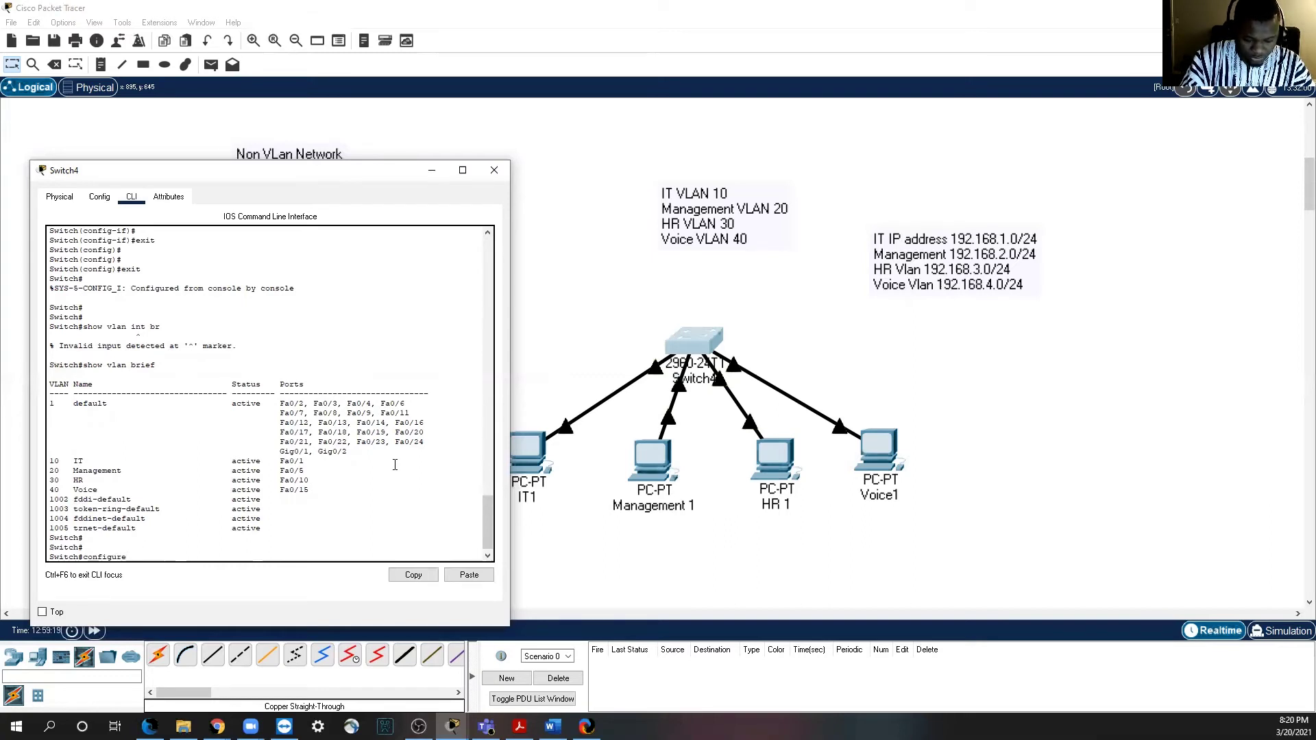
type(" t")
key("Return")
key("Return")
key("Return")
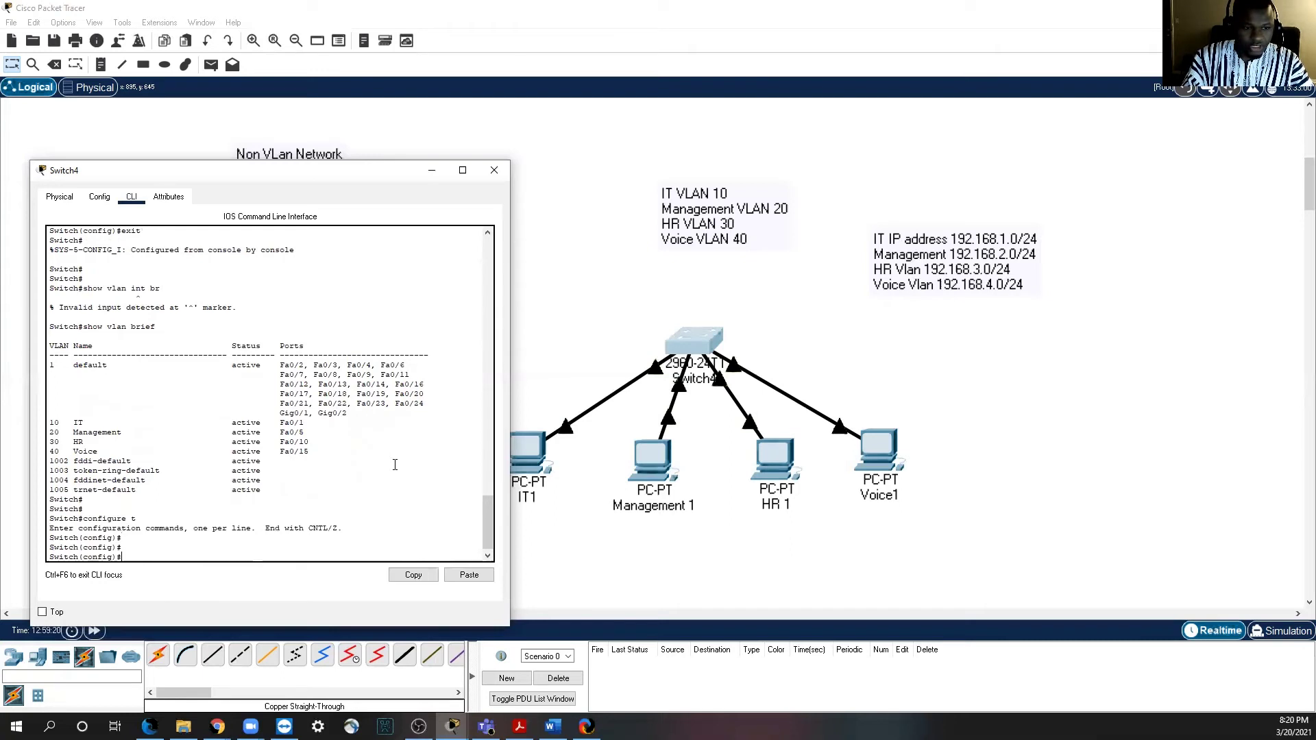
Step: Enter configuration for ports f0/2 to f0/4 together with "int range f0/2-4"
type("int range")
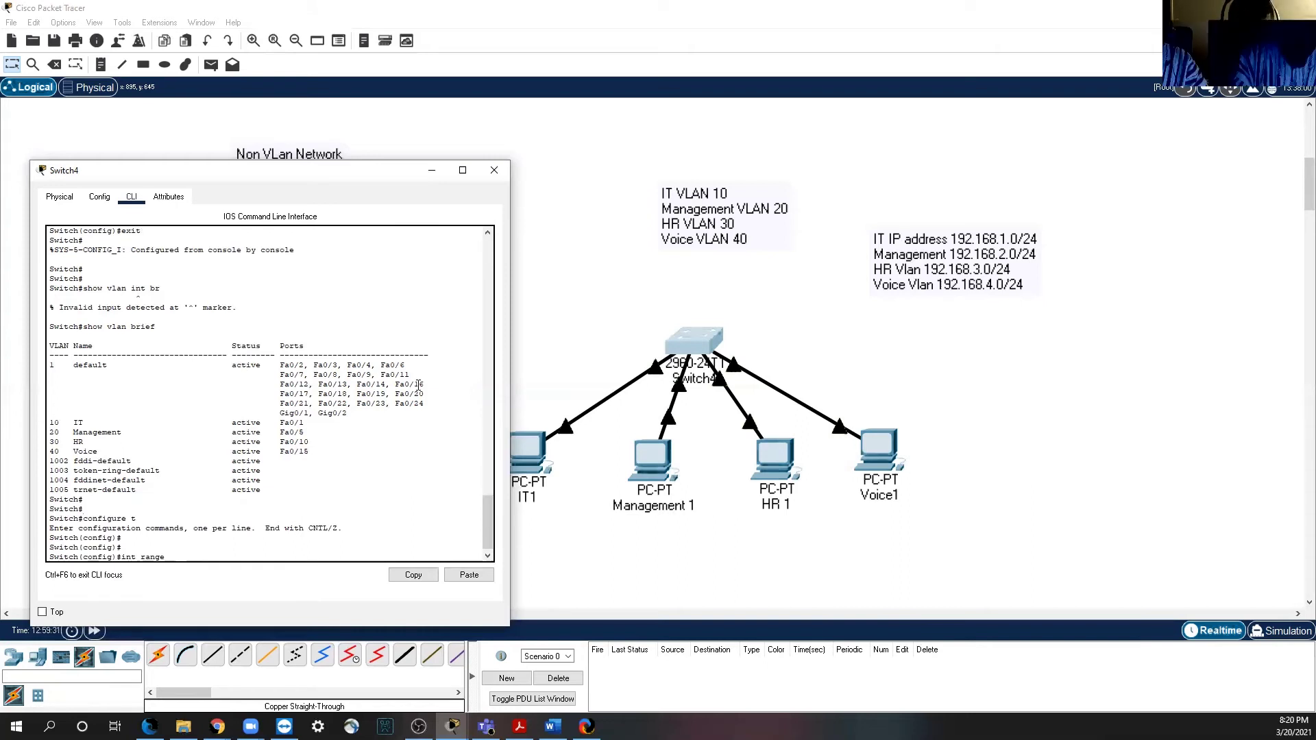
type("0")
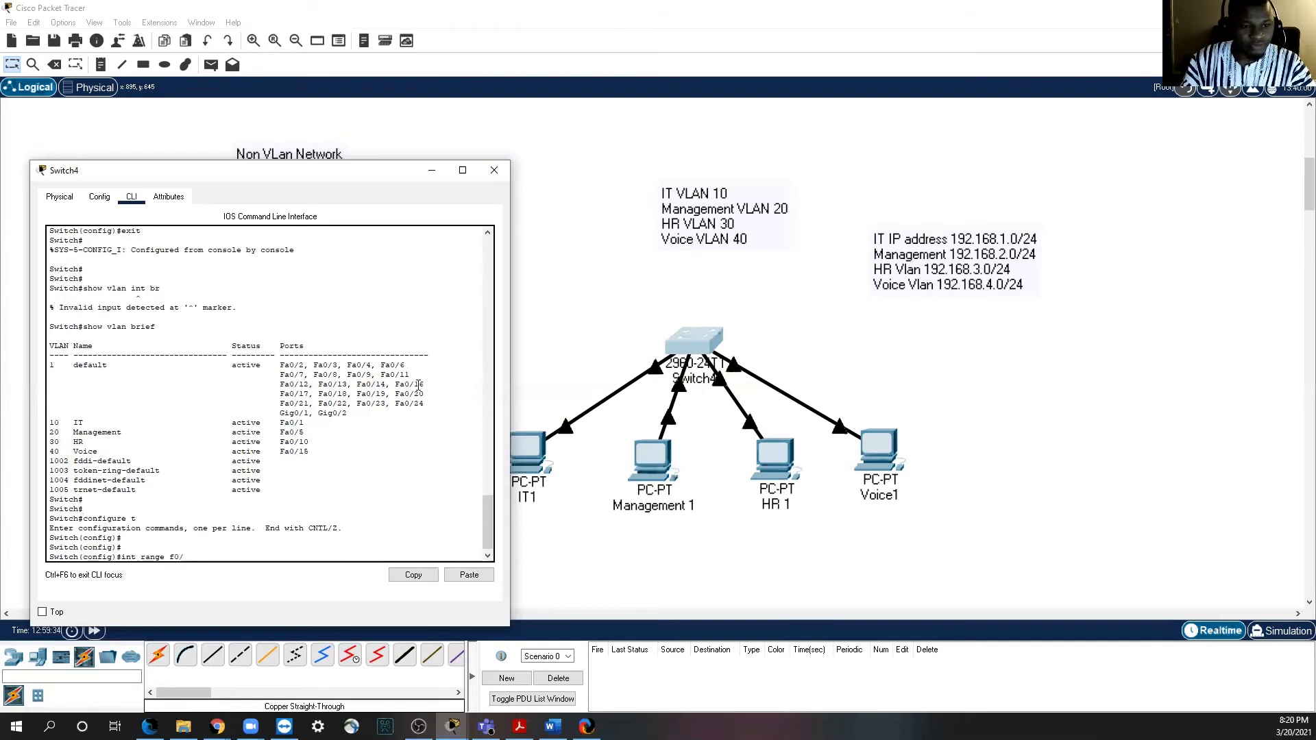
type("/2")
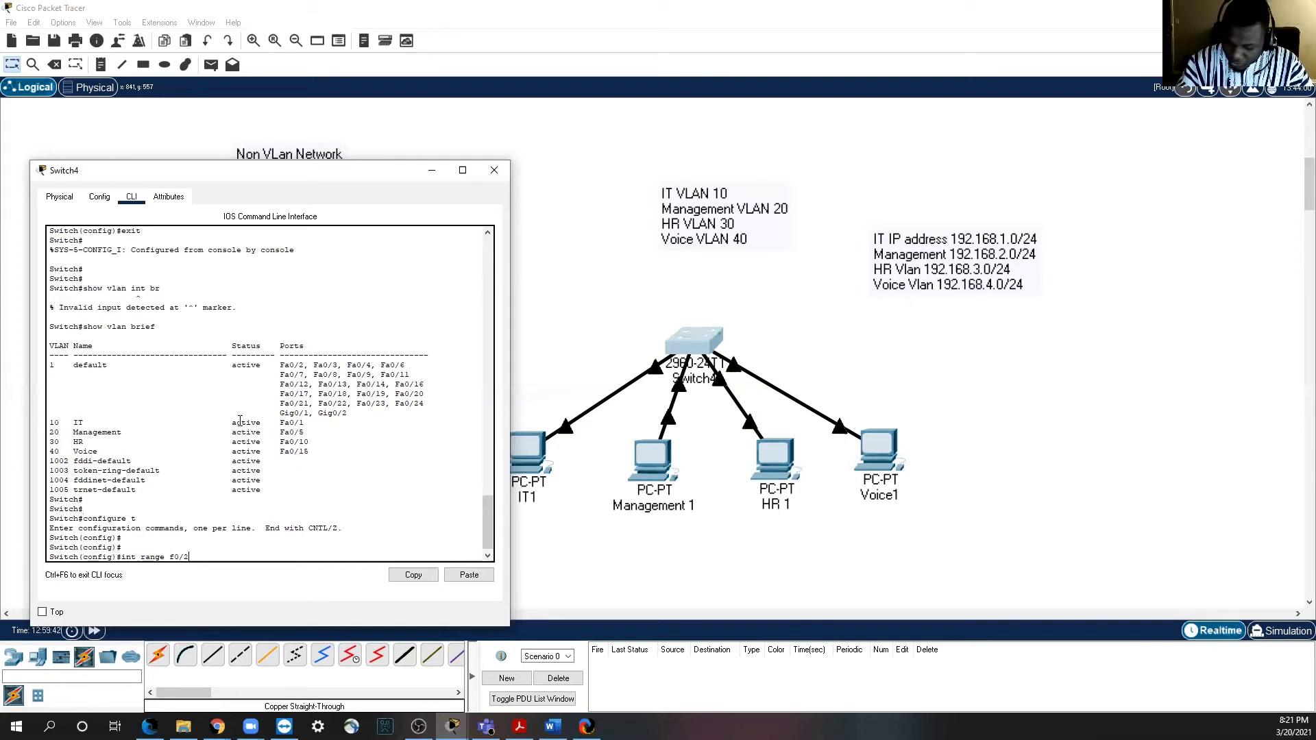
type("-")
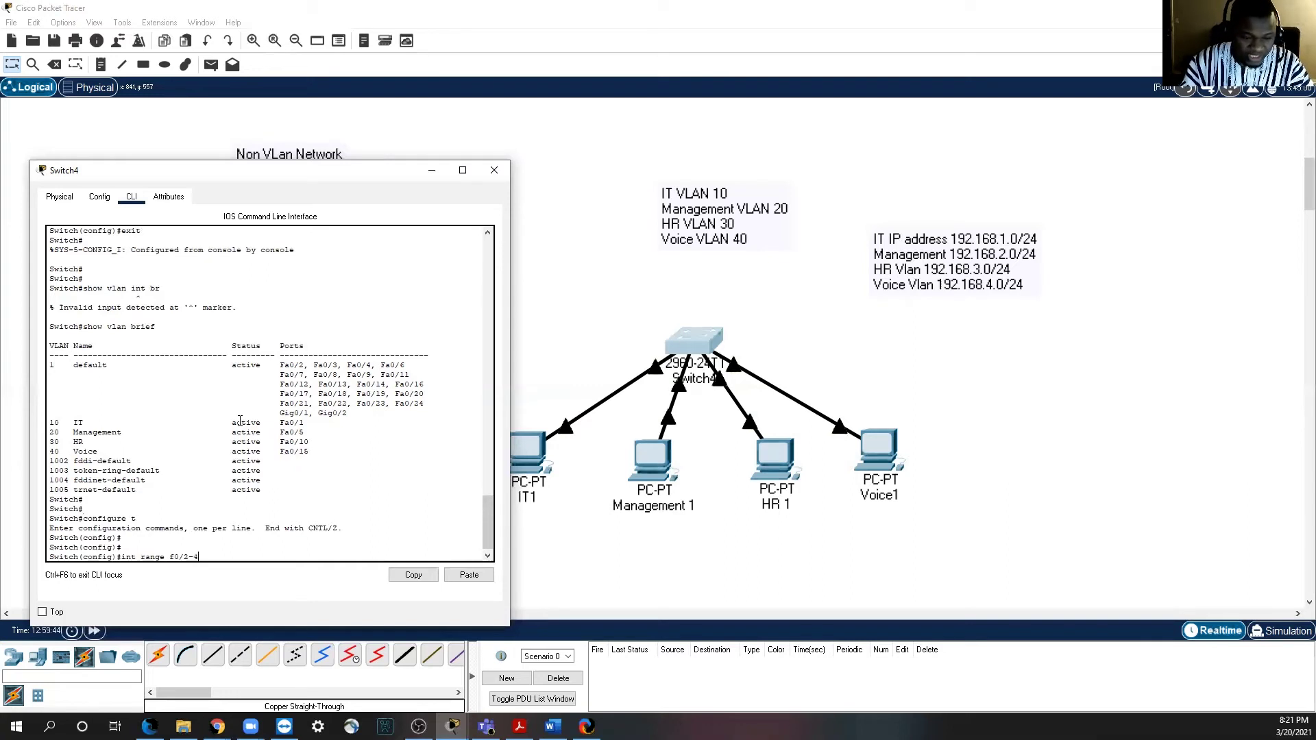
type("4")
key("Return")
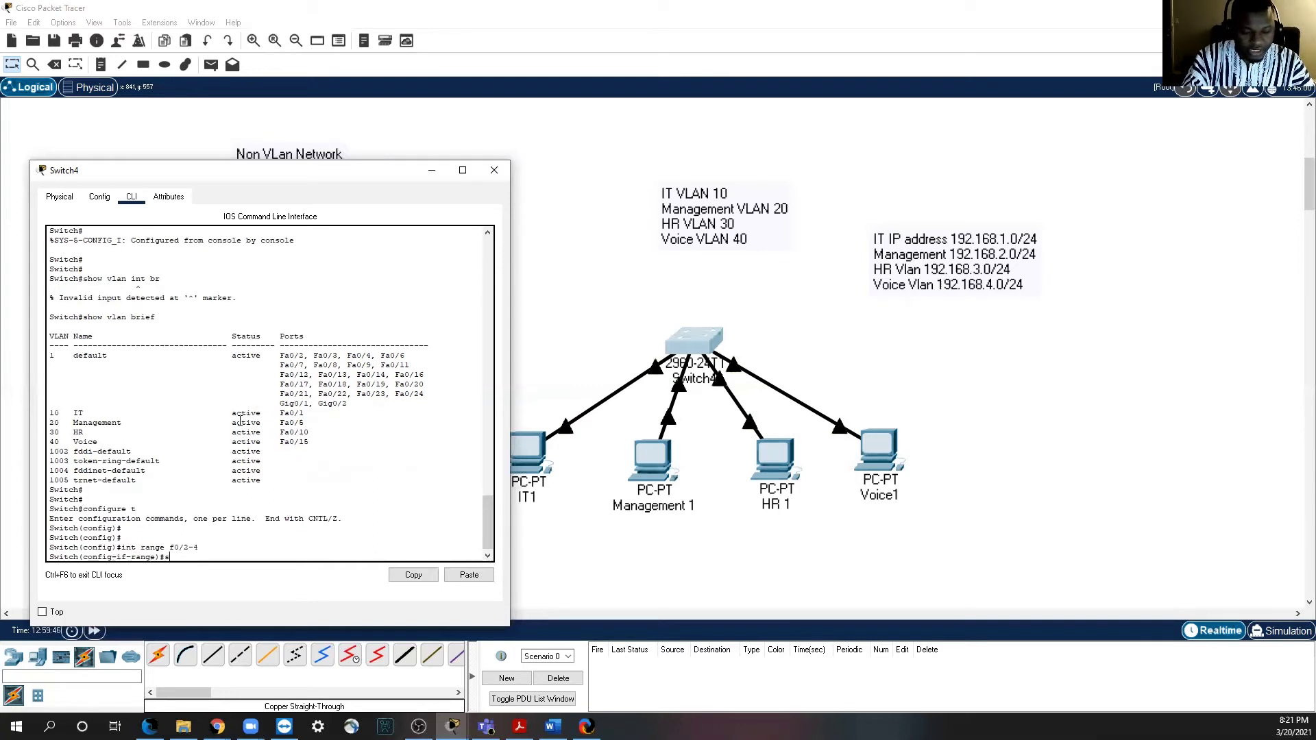
Step: Set the f0/2-4 port range to access mode with "switchport mode access"
type("switc")
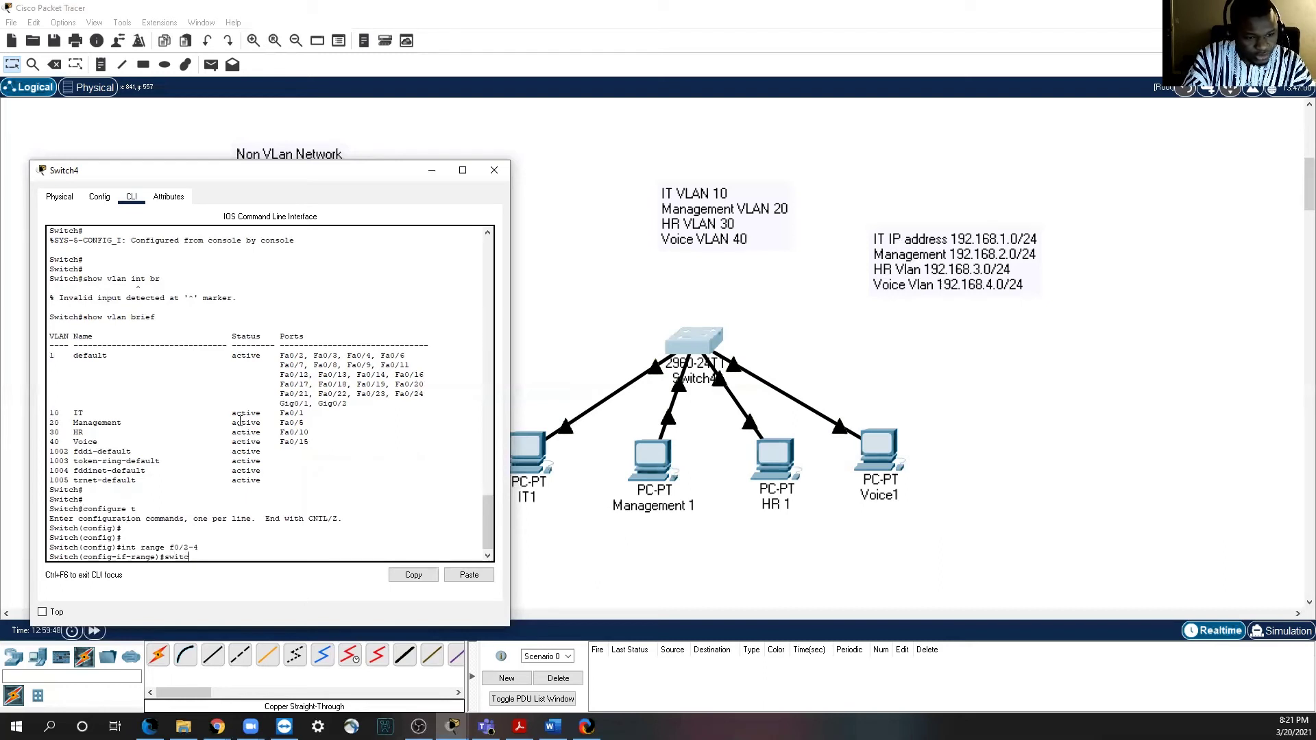
type("hc")
key("BackSpace")
type("port")
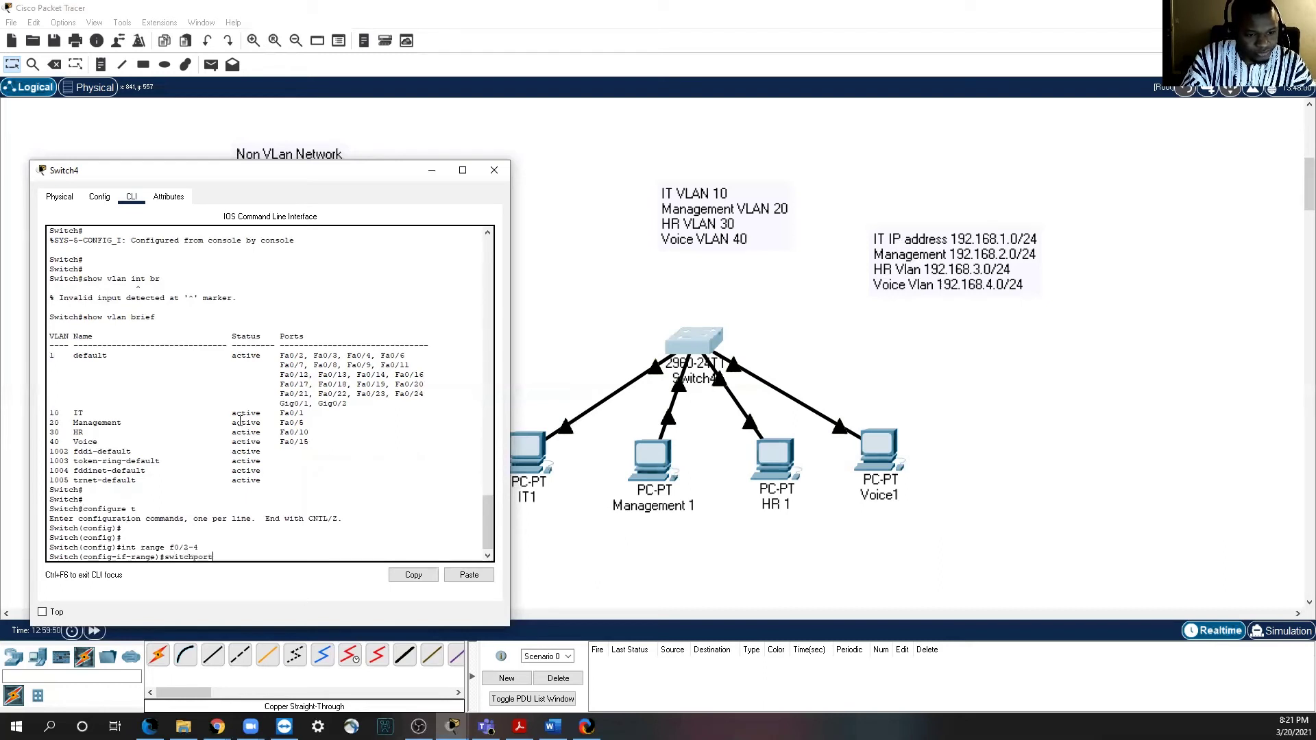
type(" mode acce")
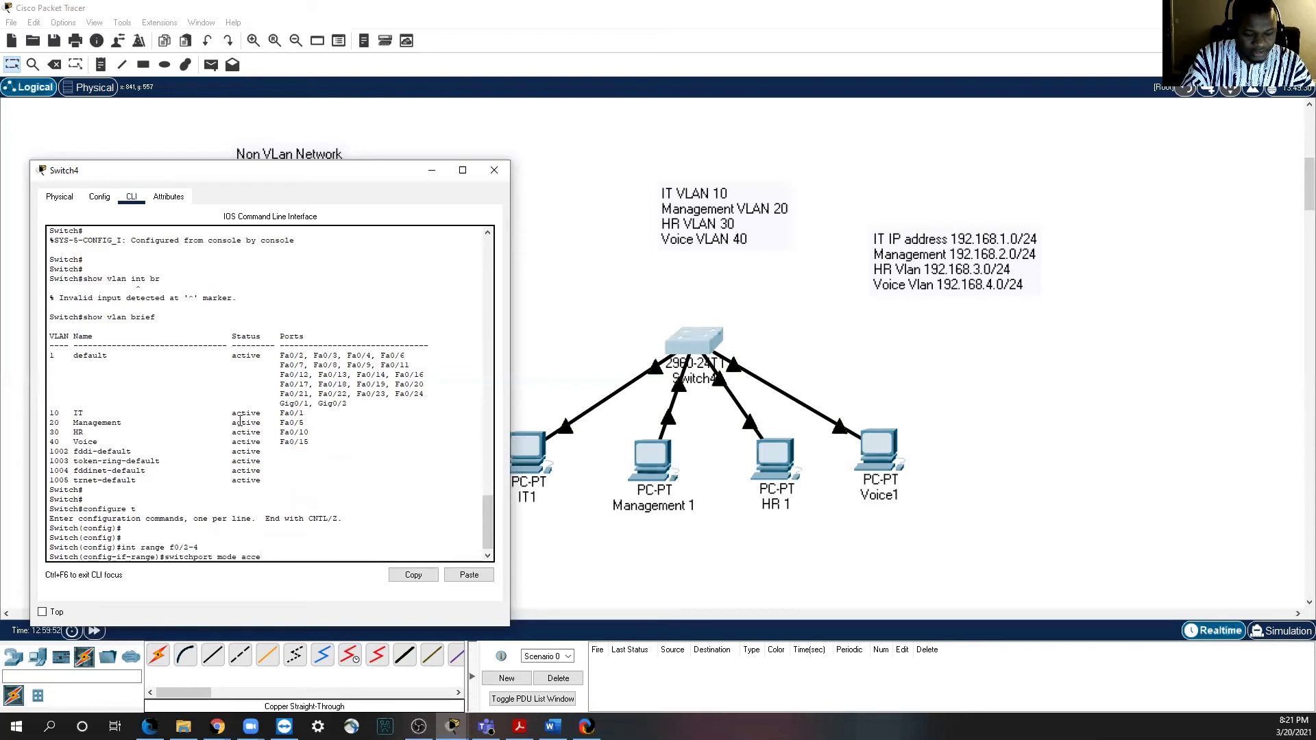
key("Tab")
key("Return")
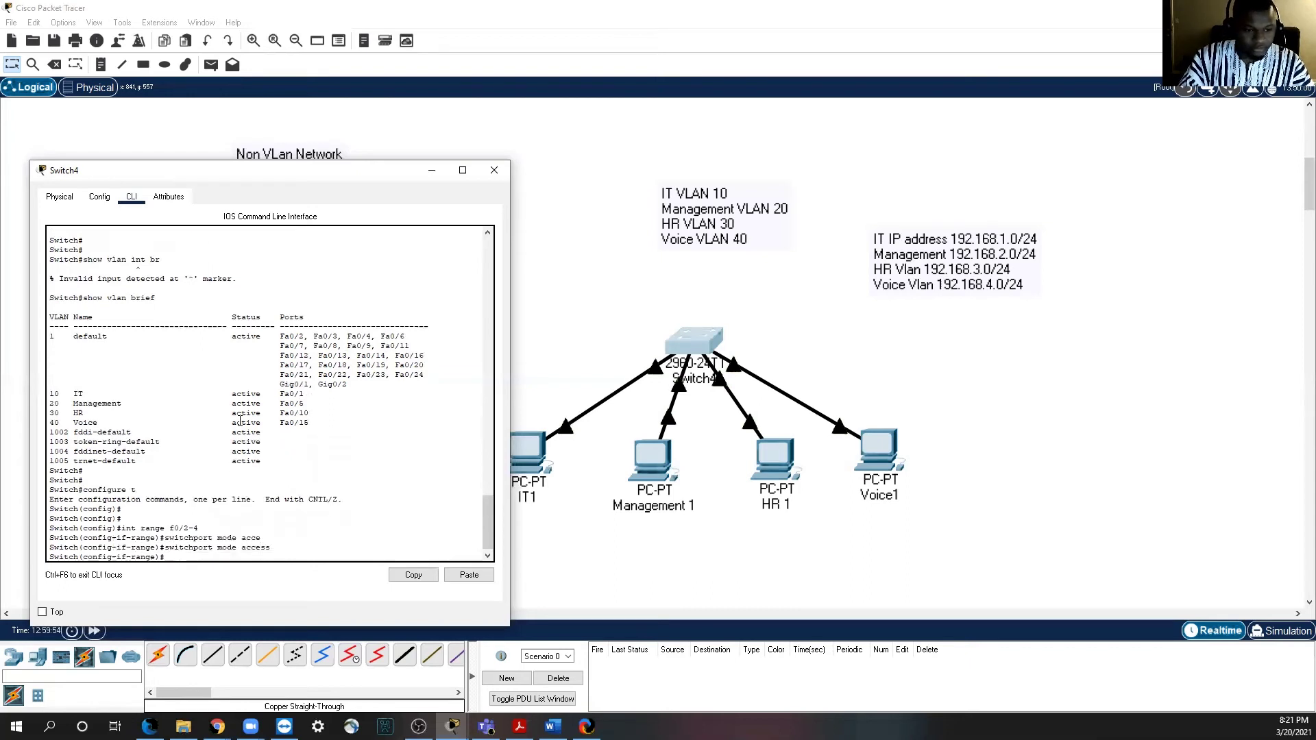
Step: Assign the f0/2-4 port range to VLAN 10 with "switchport access vlan 10"
key("Up")
key("BackSpace")
key("BackSpace")
key("BackSpace")
key("BackSpace")
key("BackSpace")
key("BackSpace")
key("BackSpace")
key("BackSpace")
key("BackSpace")
key("BackSpace")
key("BackSpace")
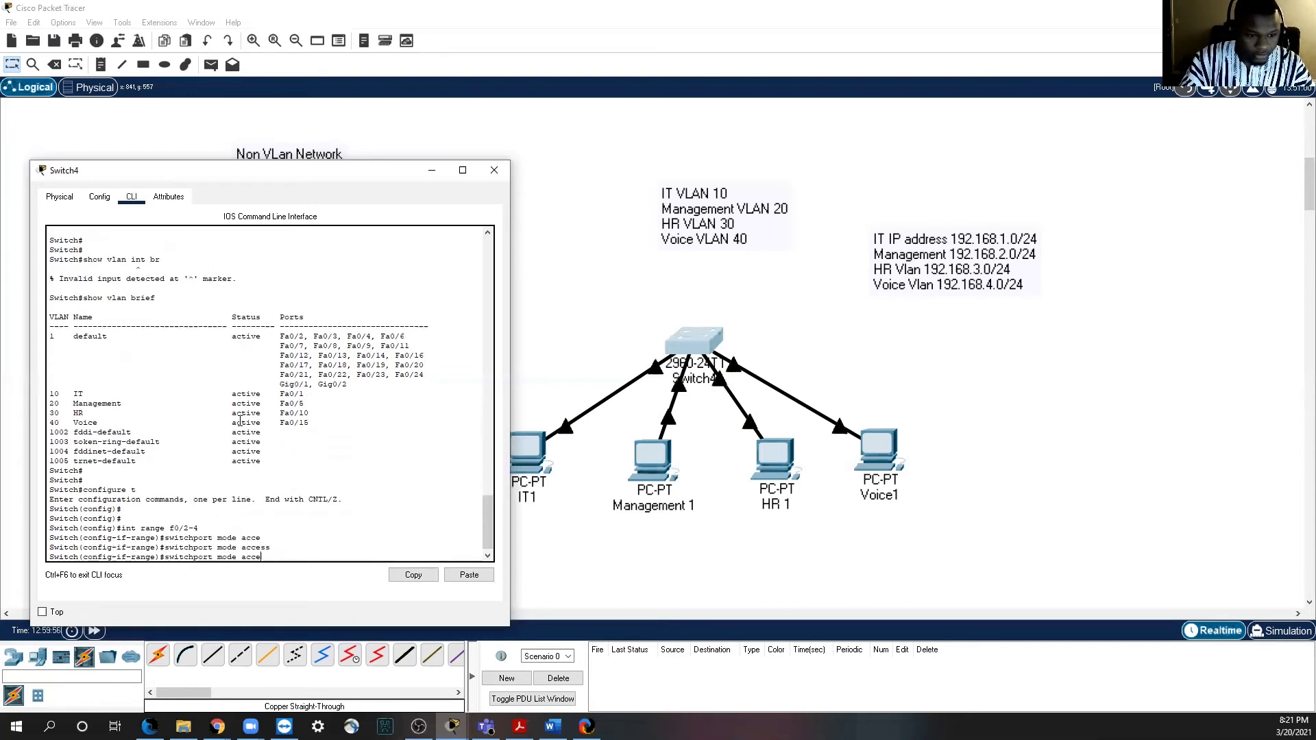
key("BackSpace")
type("access vlan")
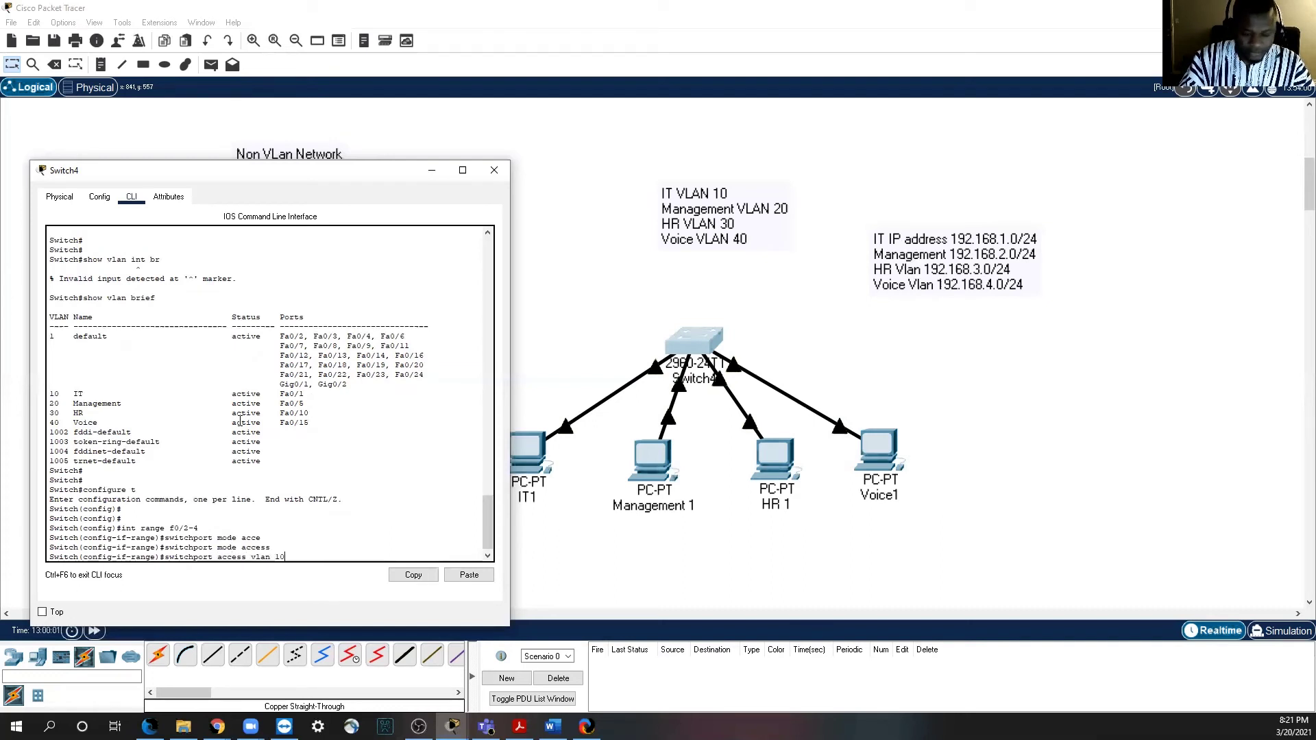
type(" 10")
key("Return")
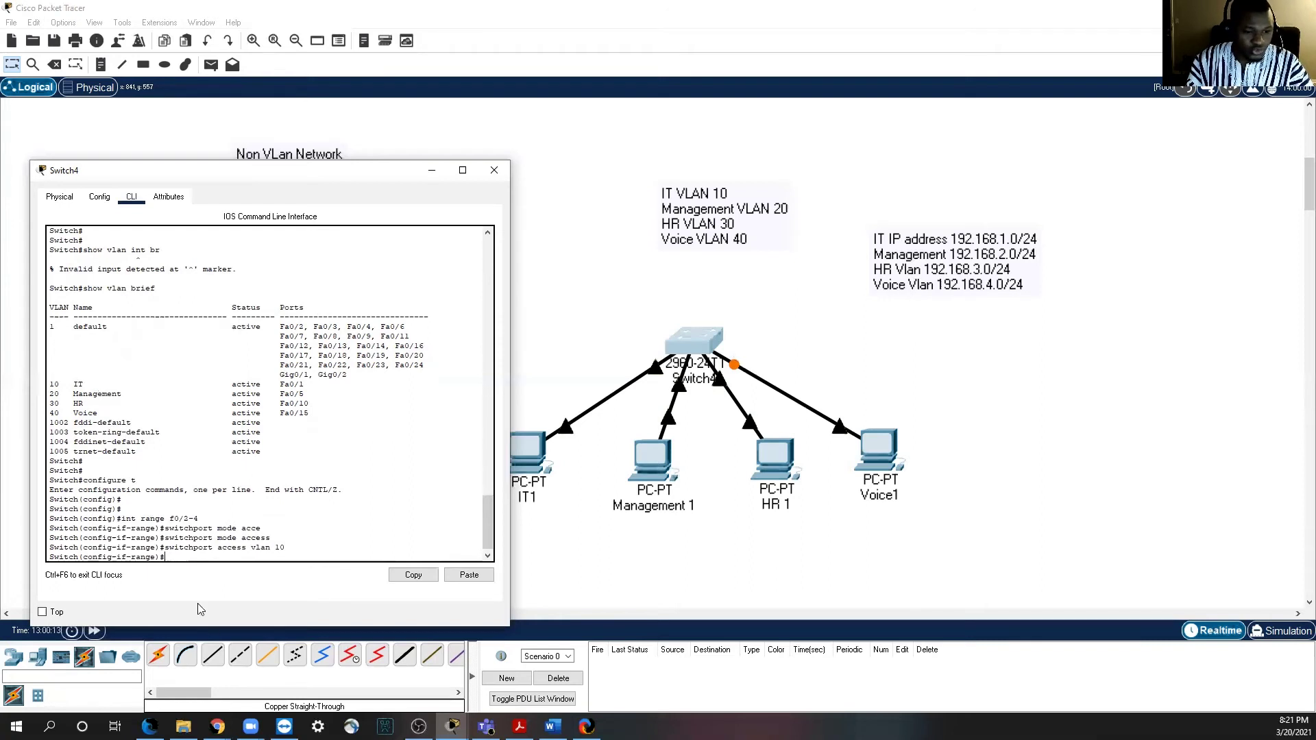
Step: Switch the configuration to ports f0/6 to f0/9 with "int range f0/6-9"
key("Up")
key("Up")
key("Up")
key("Up")
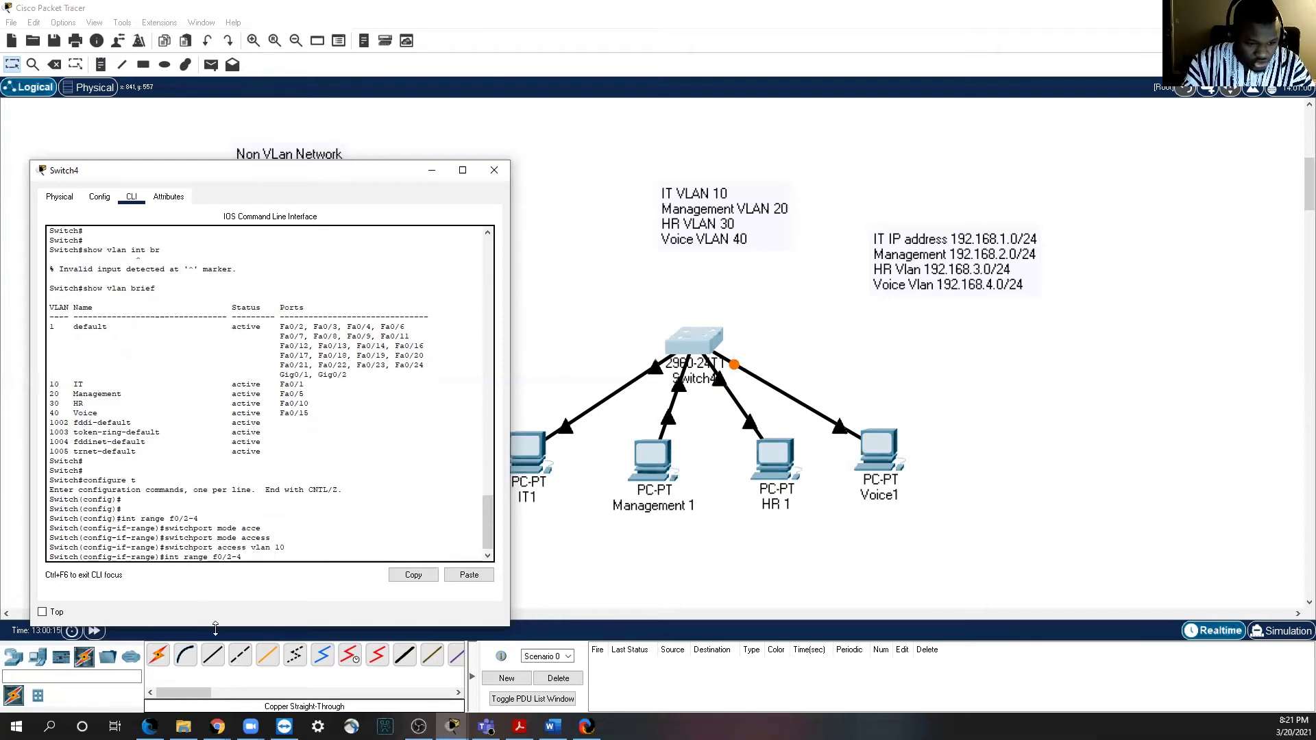
key("BackSpace")
key("BackSpace")
key("BackSpace")
type("6")
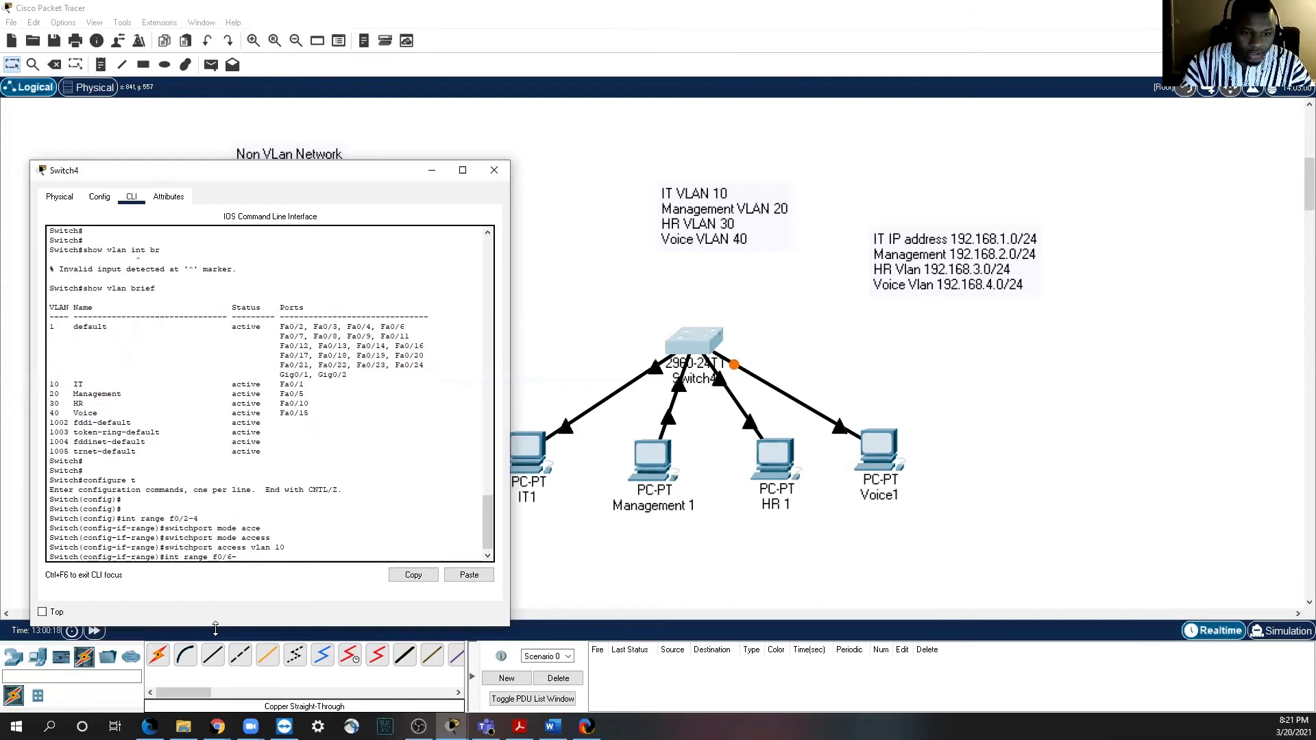
type("-")
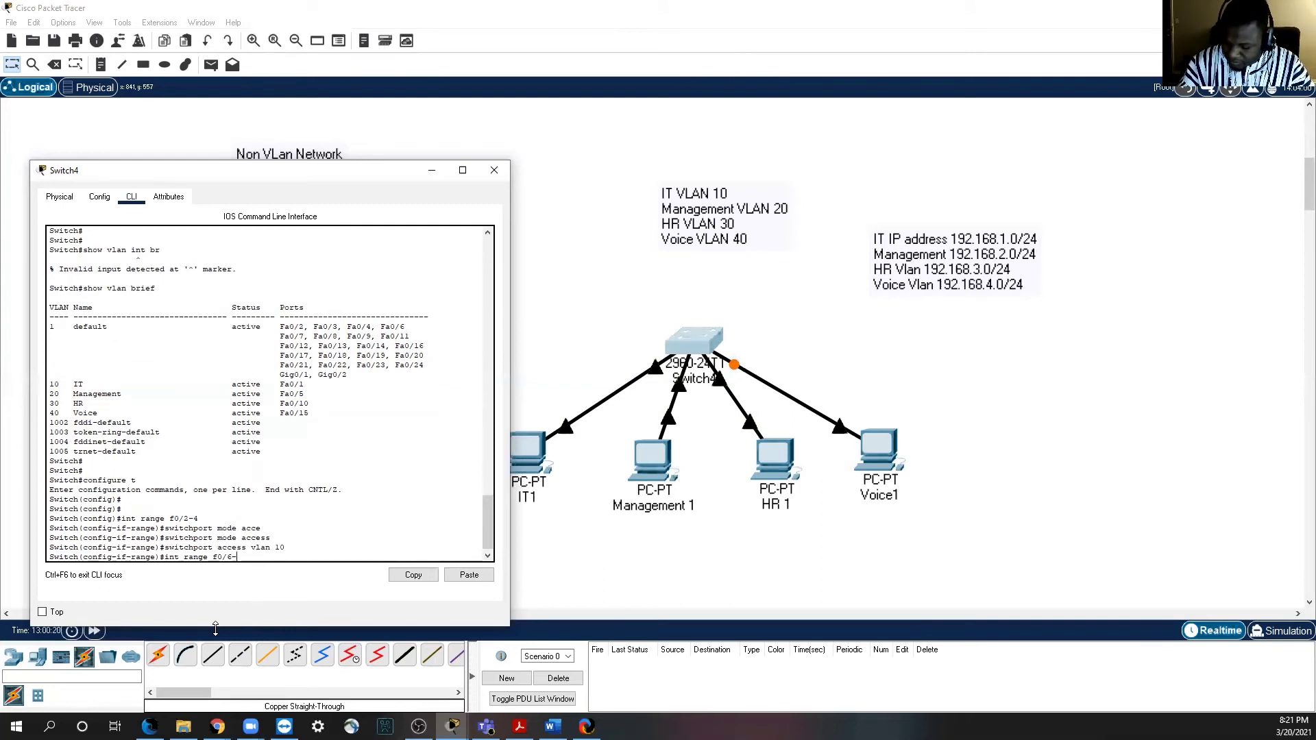
type("9")
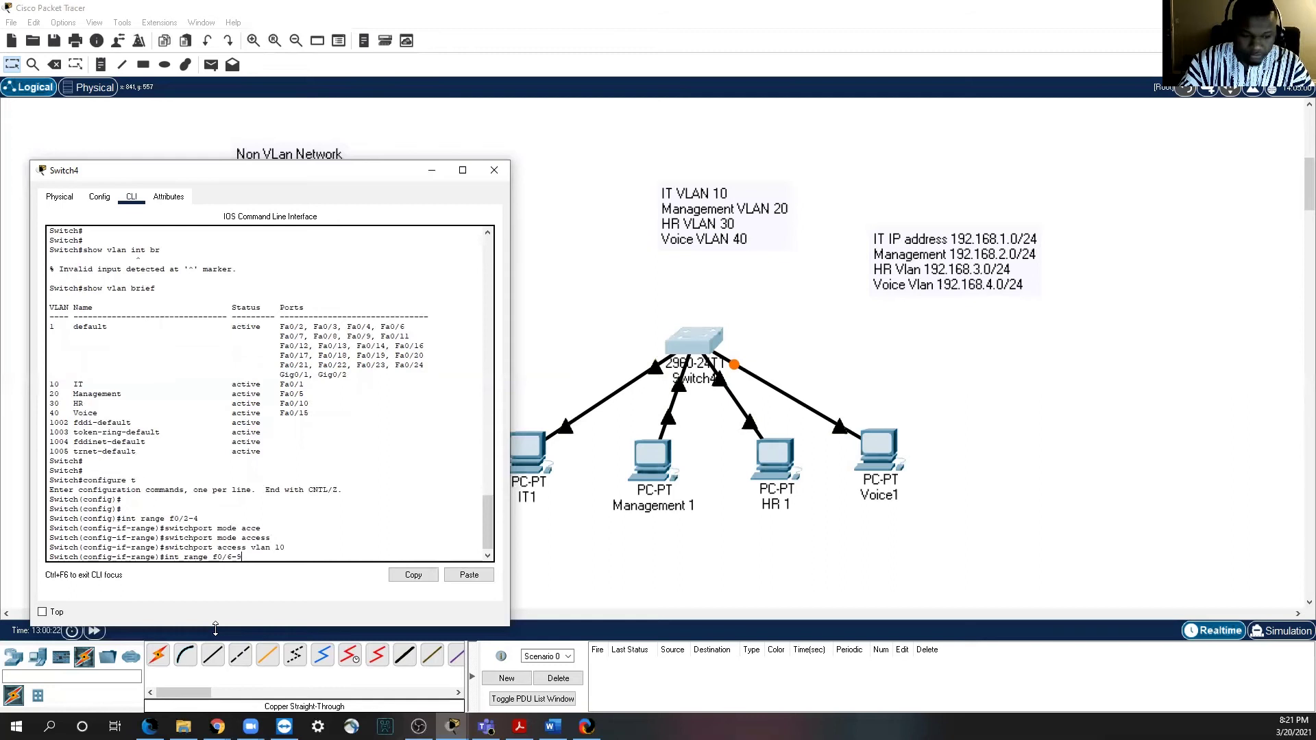
key("Return")
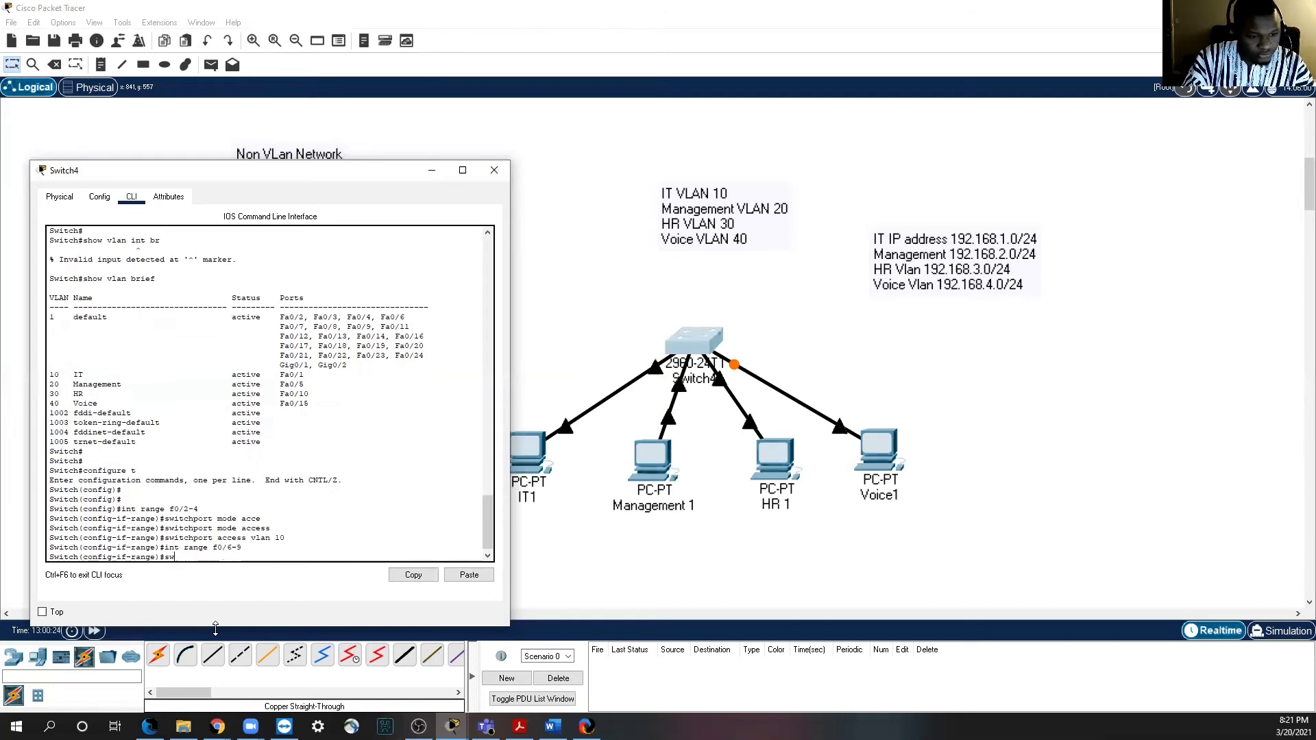
Step: Set the f0/6-9 port range to access mode with "switchport mode access"
type("swit")
key("Tab")
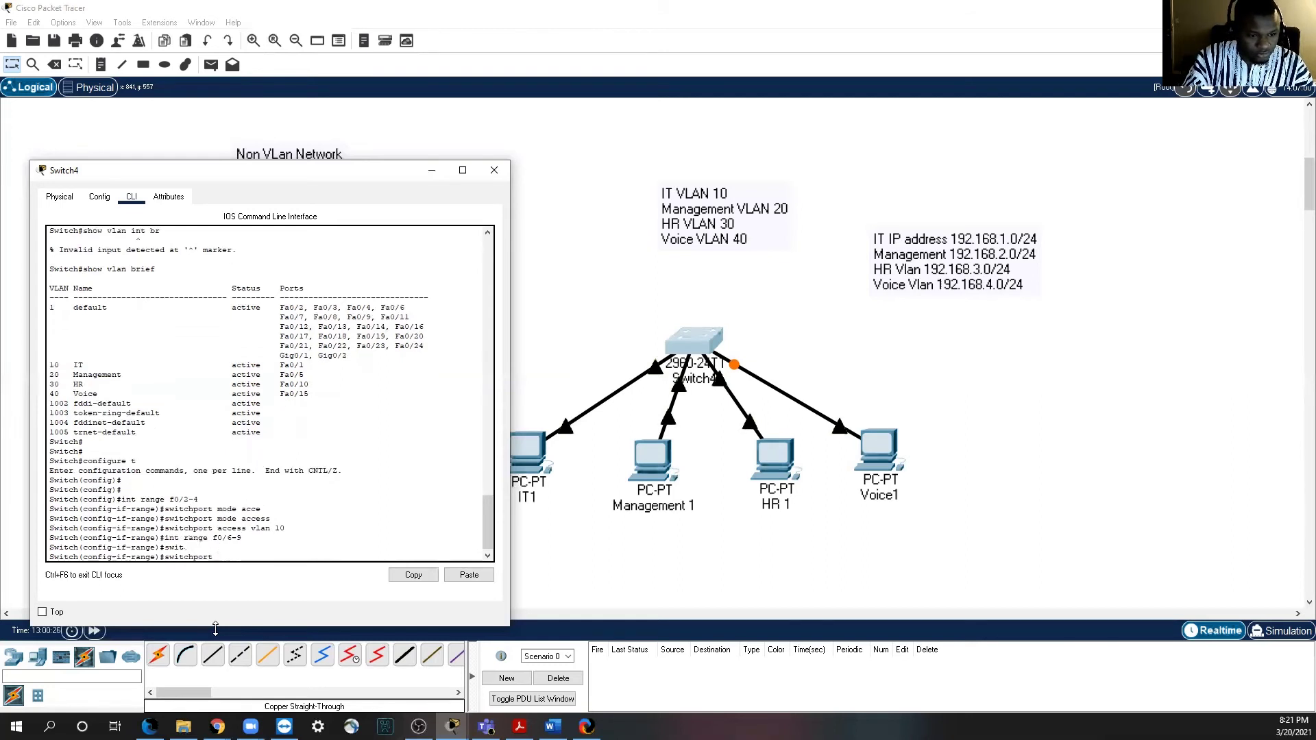
type("acc")
key("Tab")
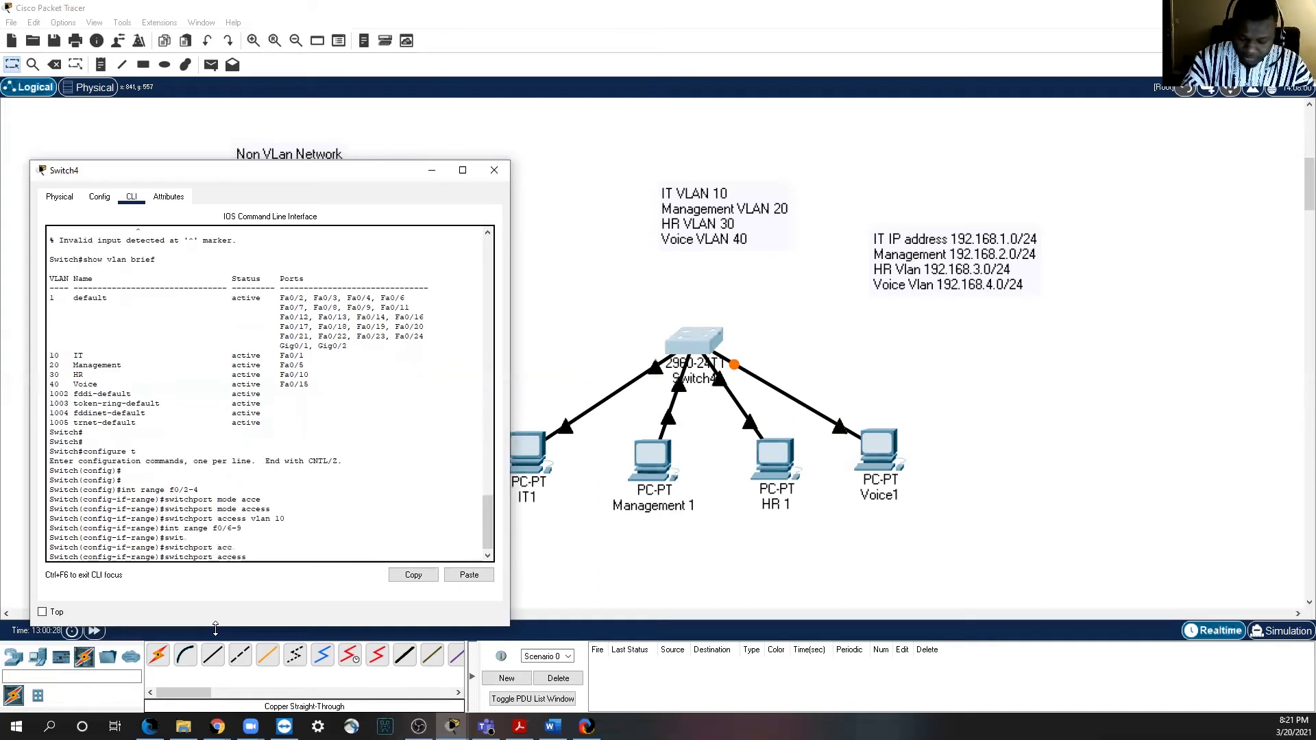
key("BackSpace")
key("BackSpace")
key("BackSpace")
key("BackSpace")
key("BackSpace")
key("BackSpace")
key("BackSpace")
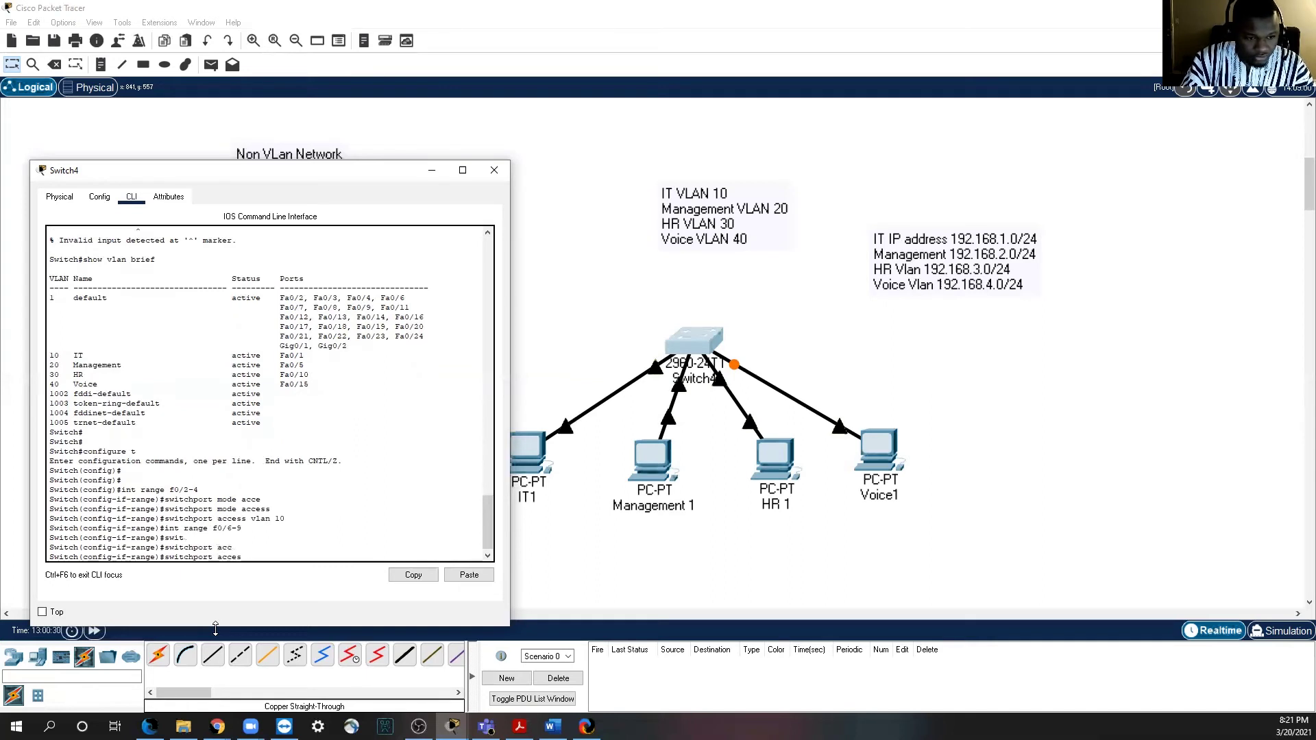
type("m")
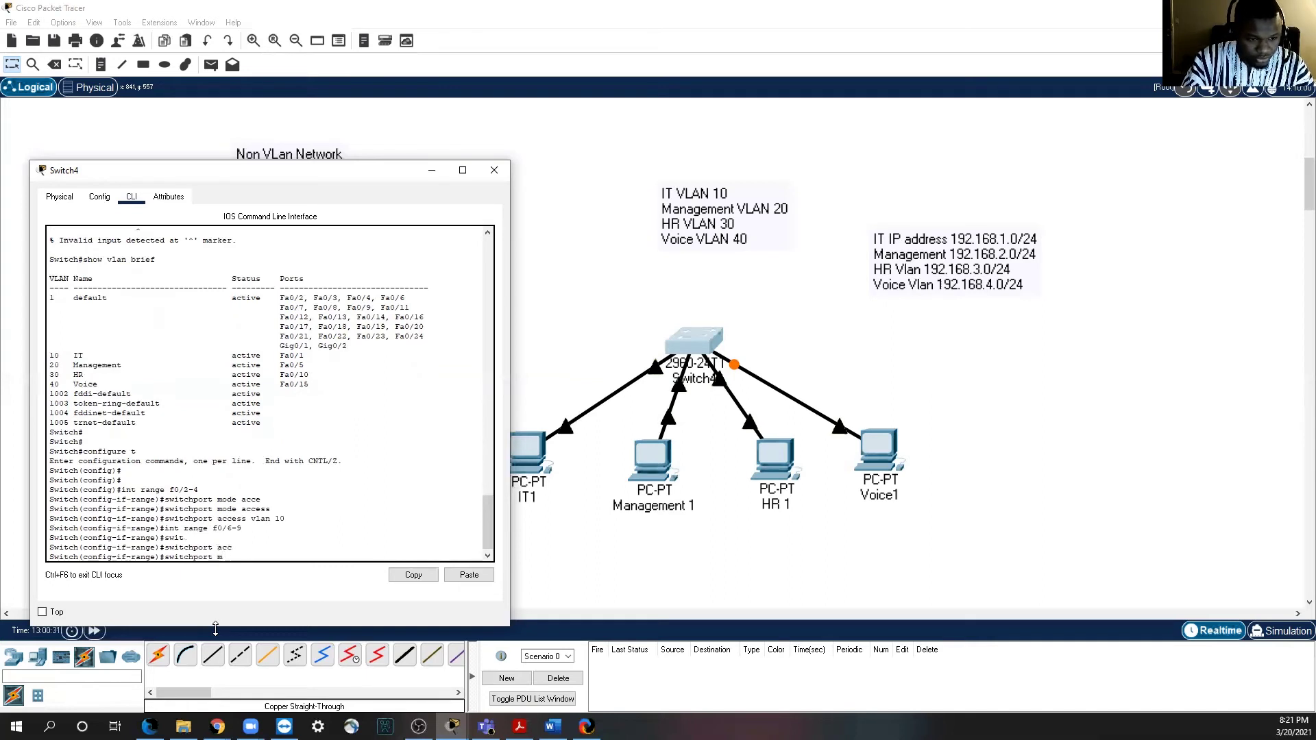
type("ode ac")
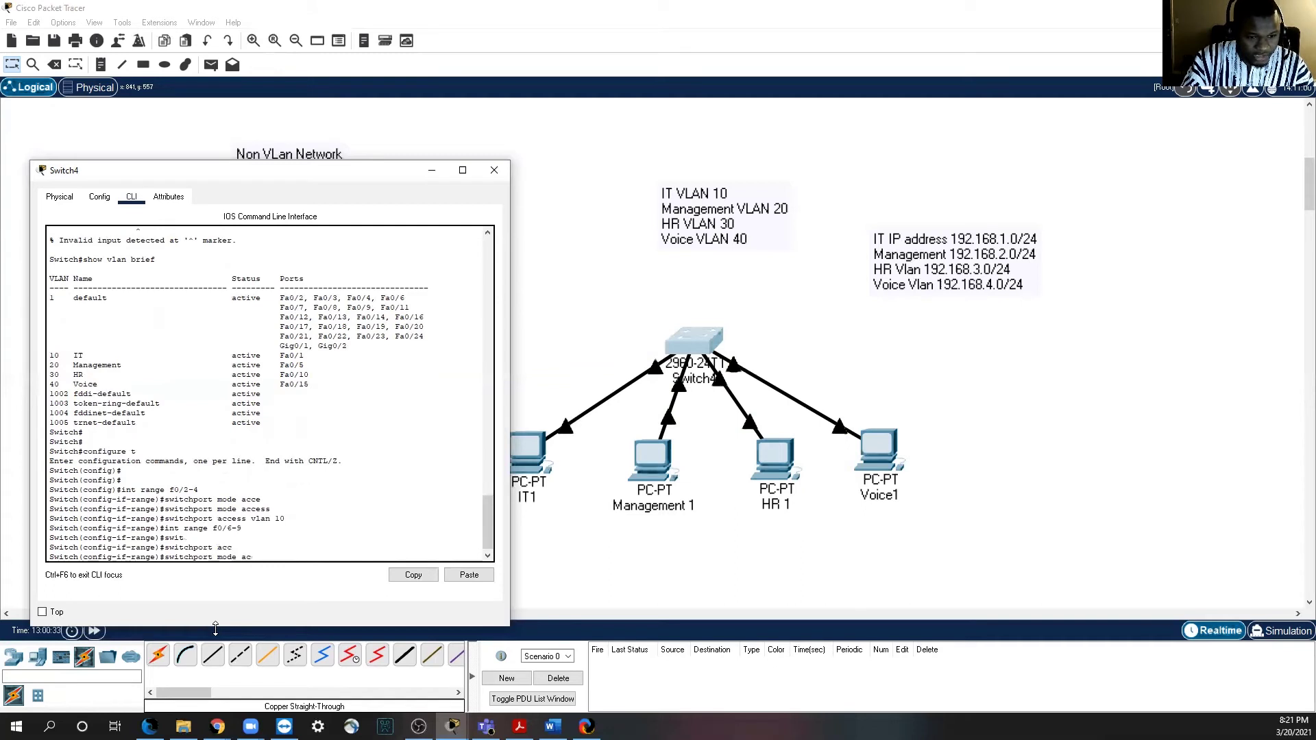
key("Tab")
key("Return")
Step: Assign the f0/6-9 port range to VLAN 20 with "switchport access vlan 20"
key("Up")
key("Up")
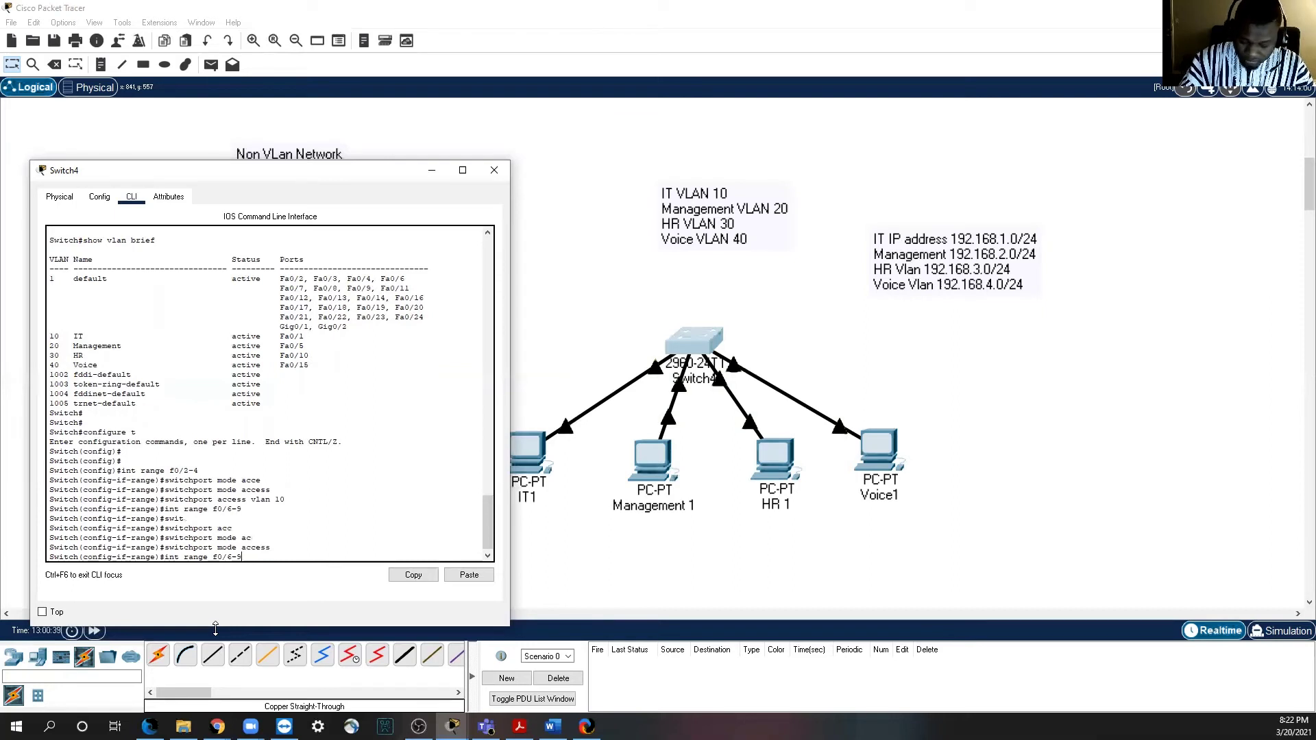
key("Up")
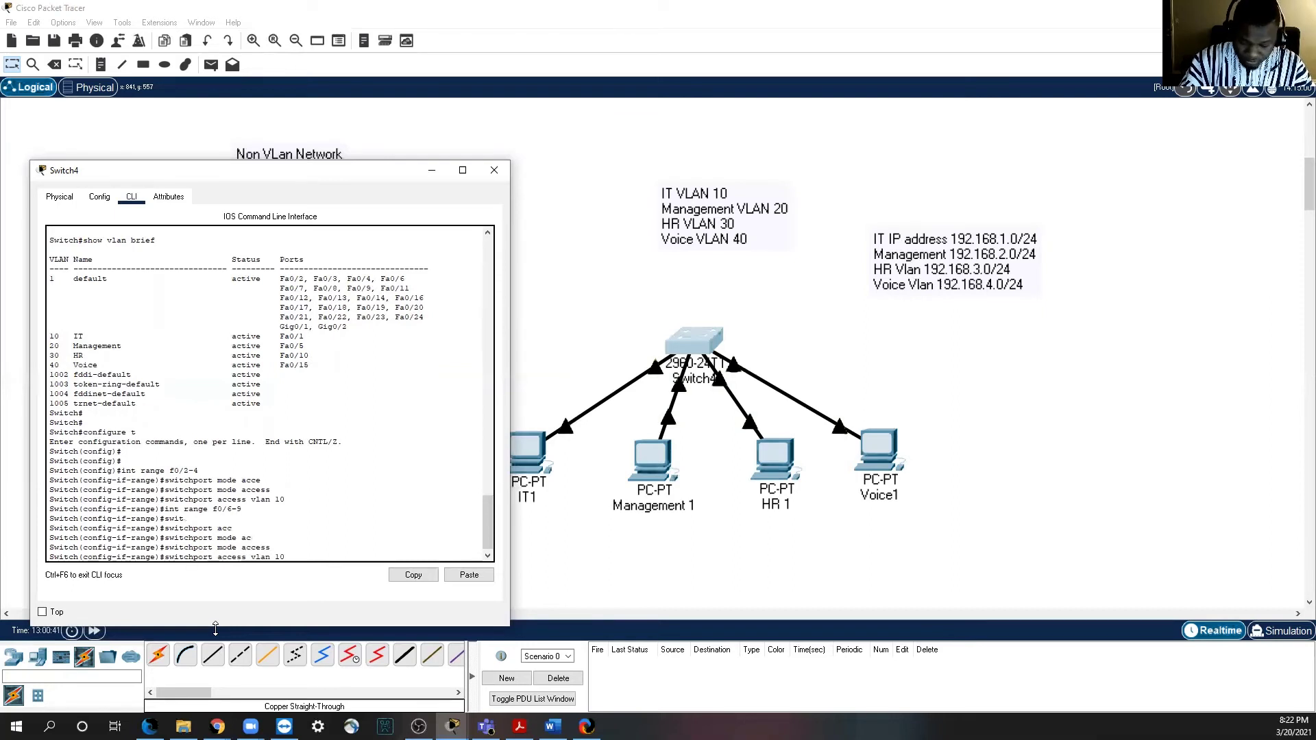
key("BackSpace")
key("BackSpace")
type("20")
key("Return")
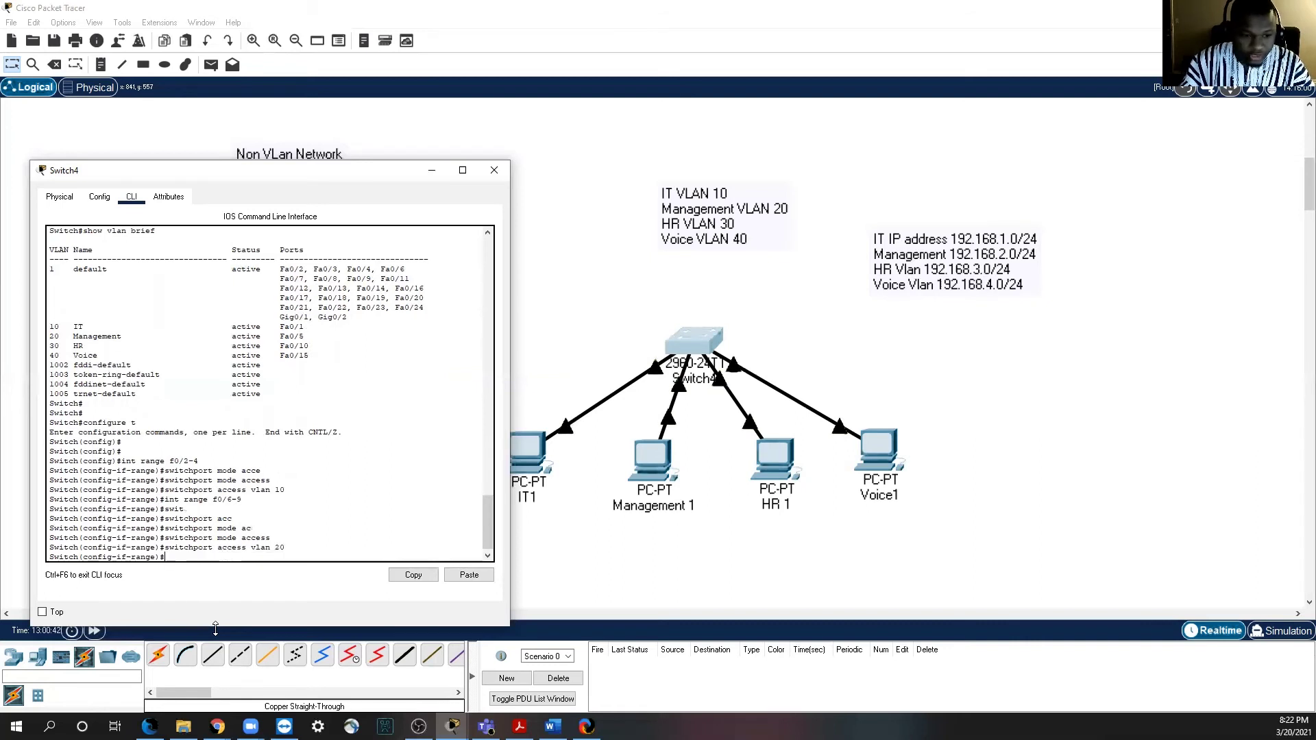
key("Return")
key("Return")
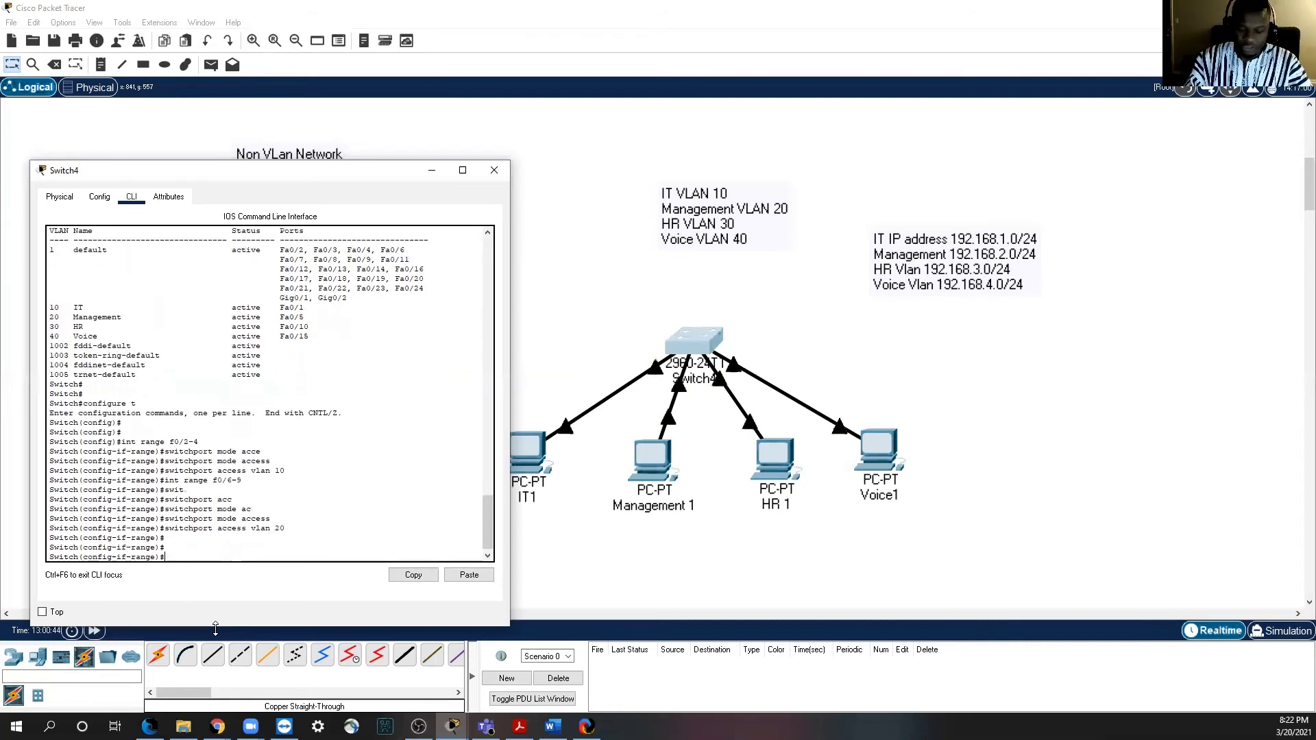
Step: Leave configuration mode on Switch4 and list its VLAN port assignments with "show vlan br"
key("Return")
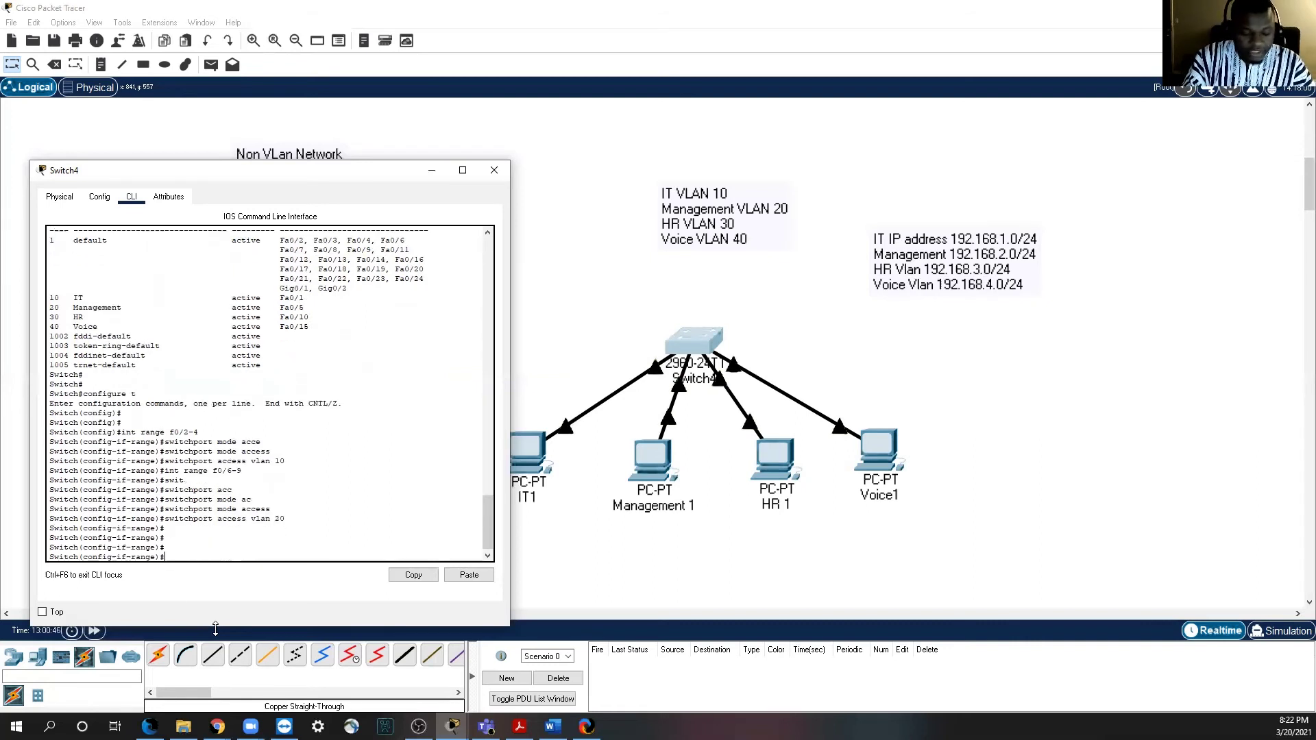
type("exit")
key("Return")
type("exit")
key("Return")
key("Return")
key("Return")
type("show vlan br")
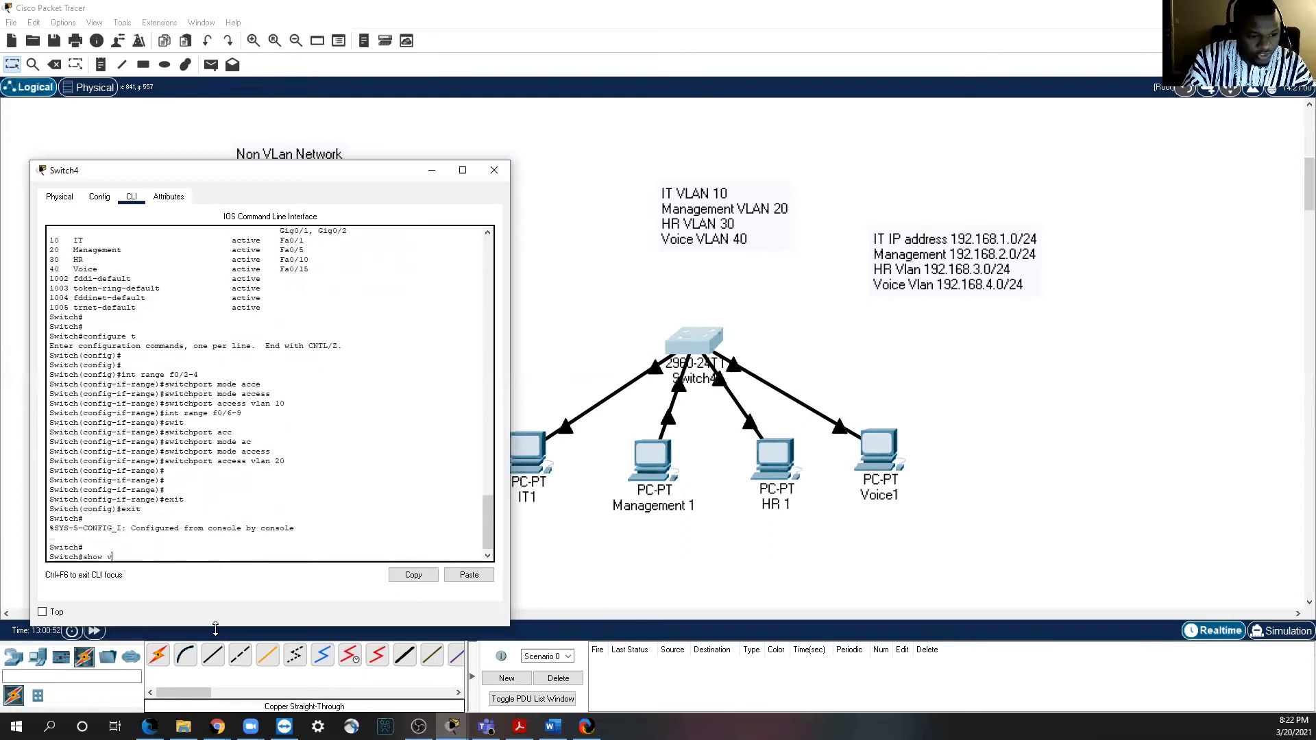
key("Return")
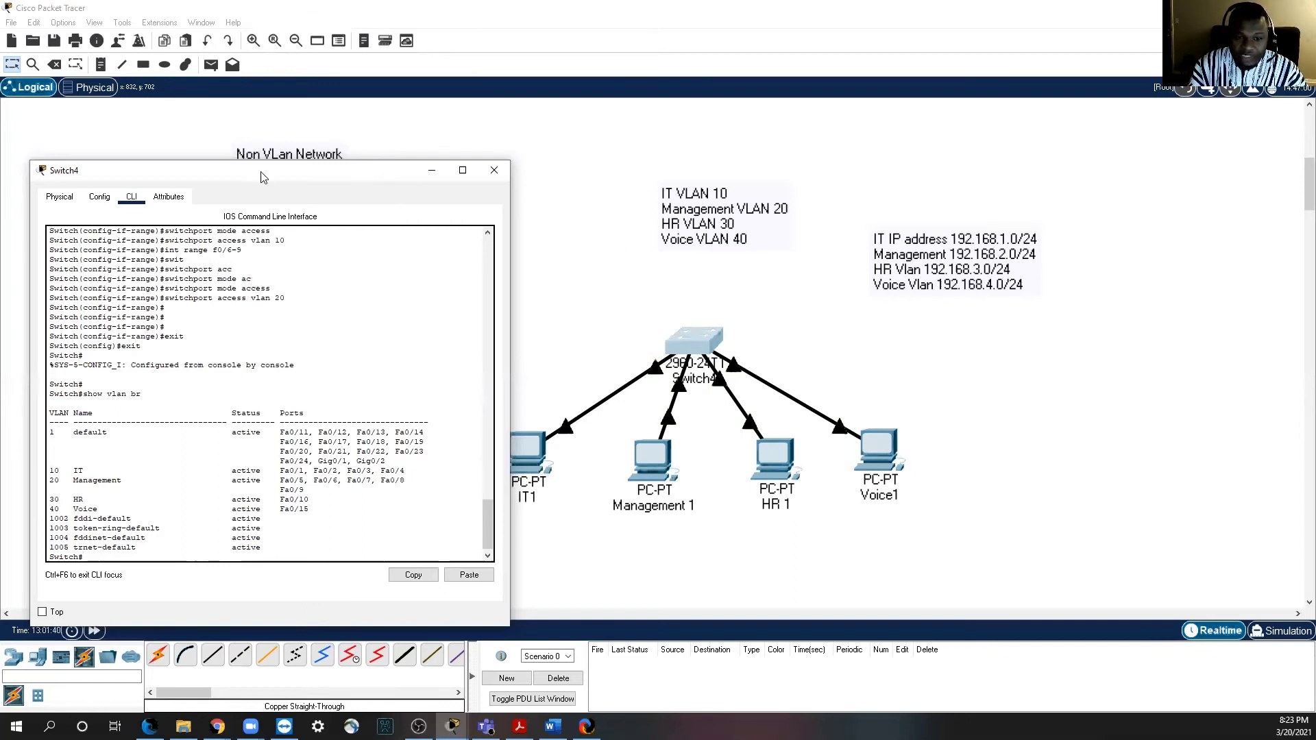
Step: Clear the Switch4 window off the workspace and reposition Switch4 slightly higher above its four PCs
left_click_drag(260, 178, 157, 175)
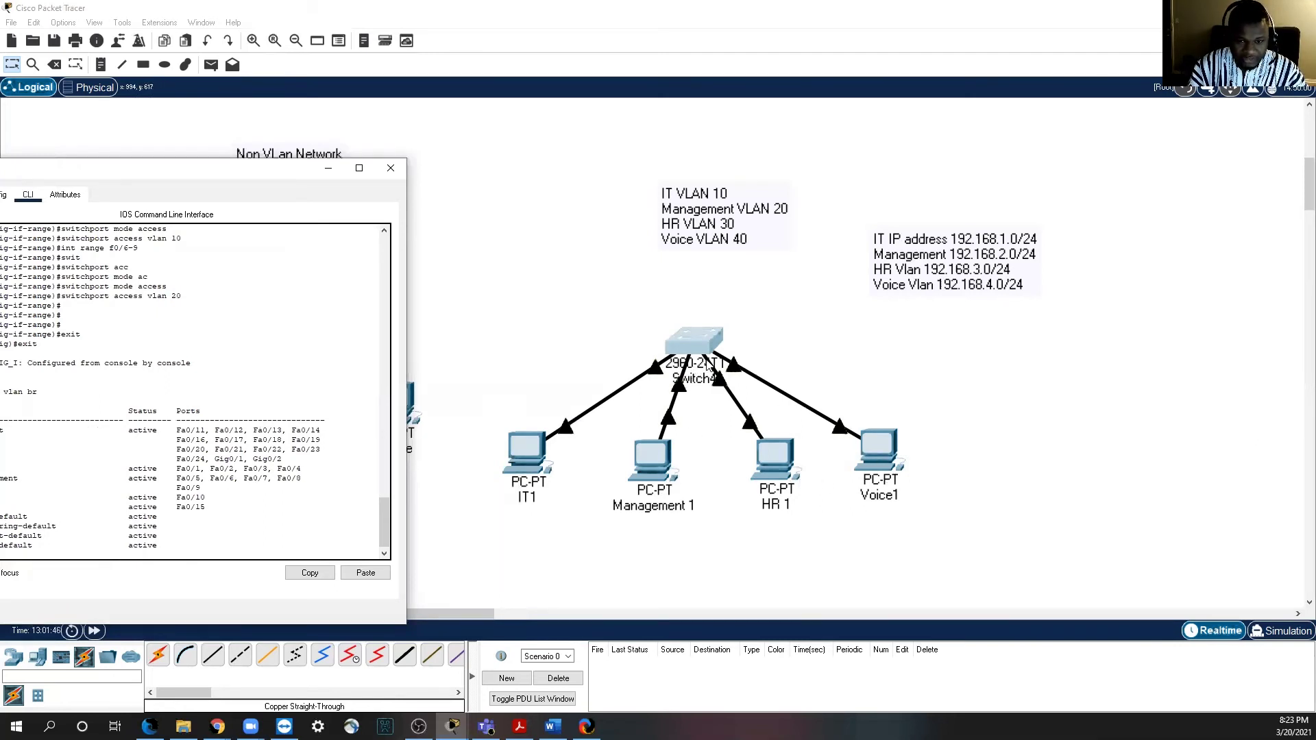
left_click_drag(705, 349, 703, 330)
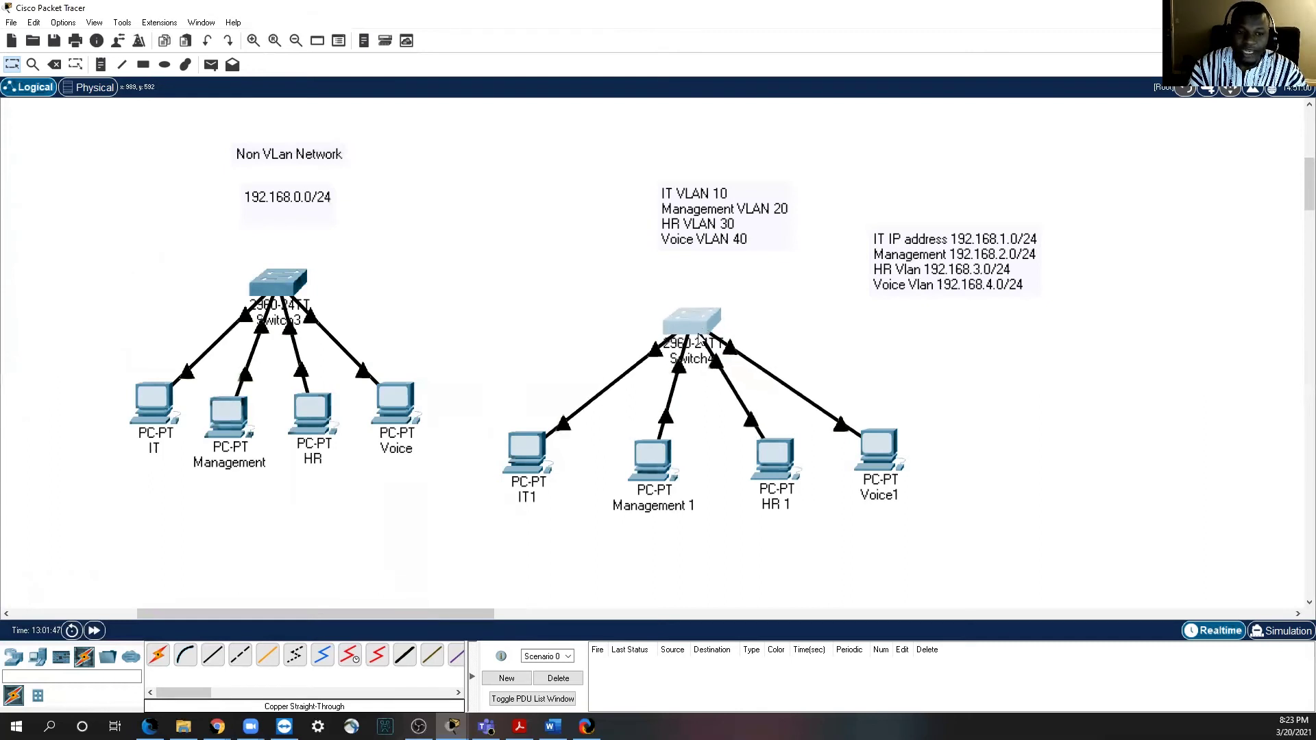
left_click_drag(681, 374, 686, 346)
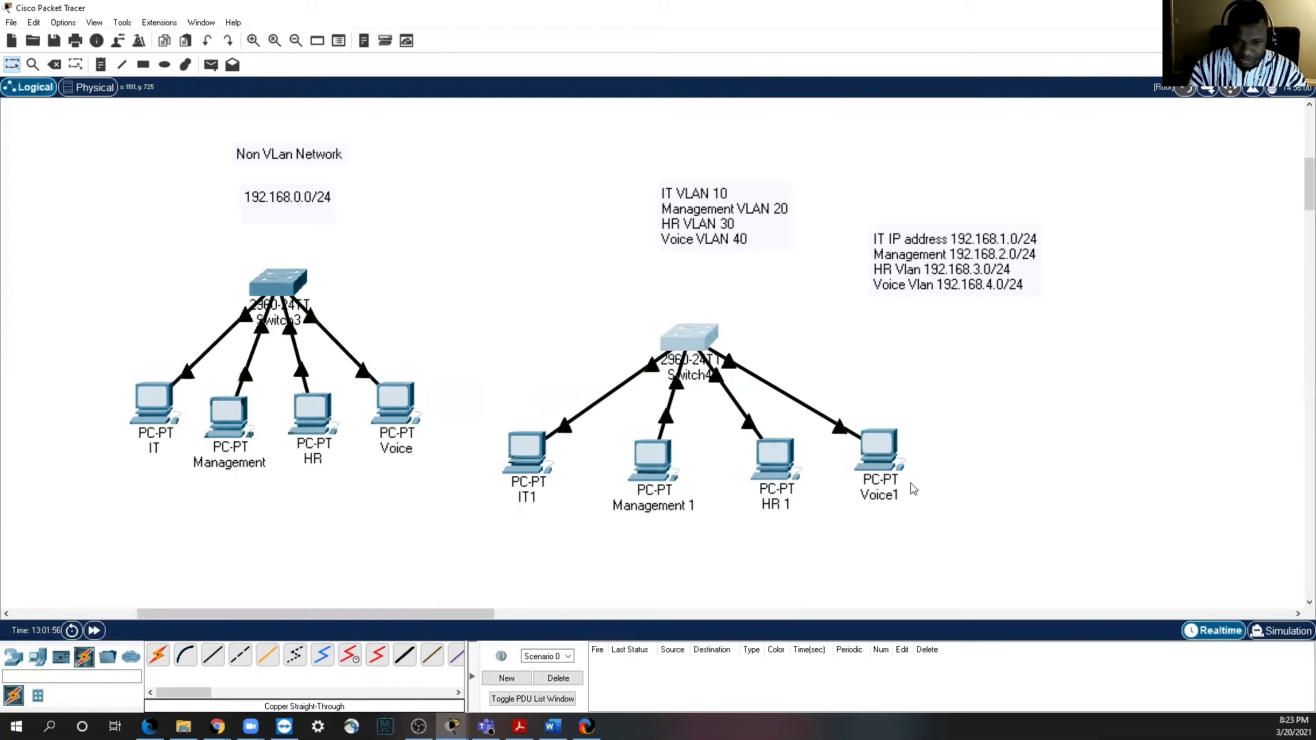
left_click_drag(697, 339, 697, 323)
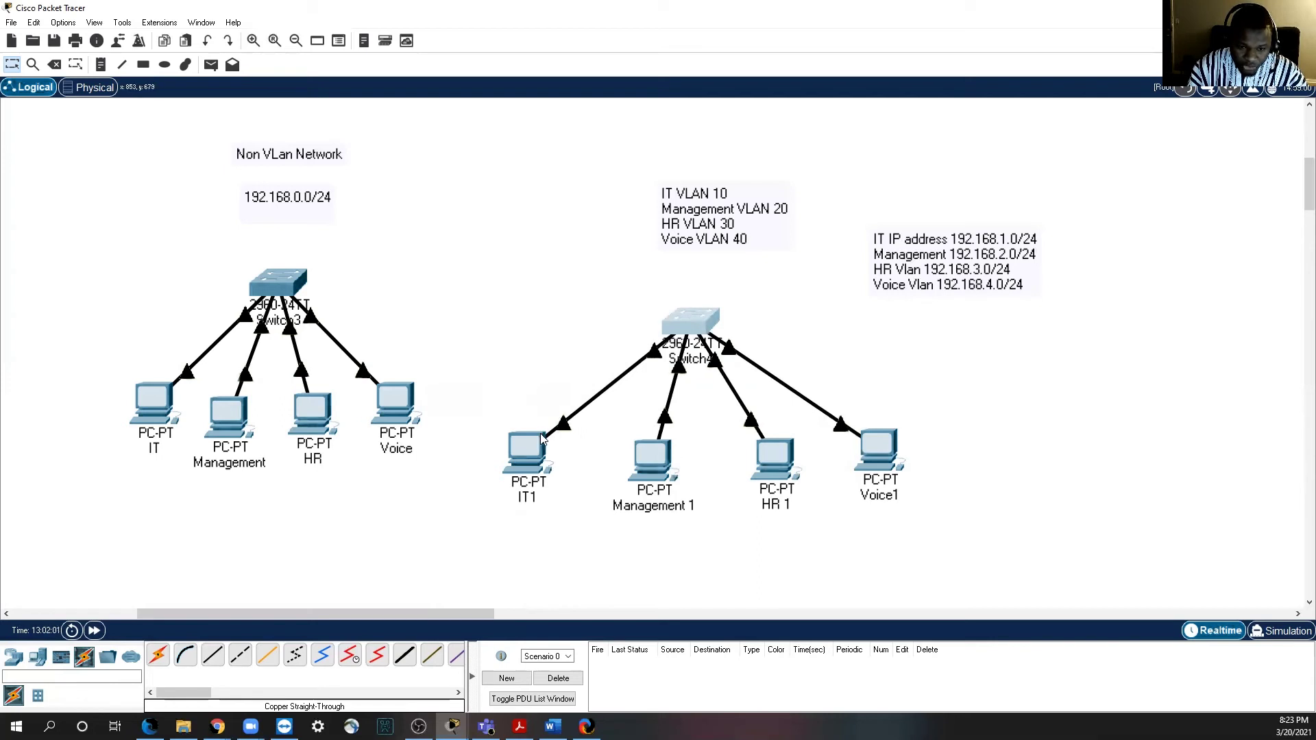
Step: Draw unfilled, black-outlined ellipses around the links from Switch4 to IT1, Management 1, HR 1 and Voice1, then close the drawing palette
left_click(171, 65)
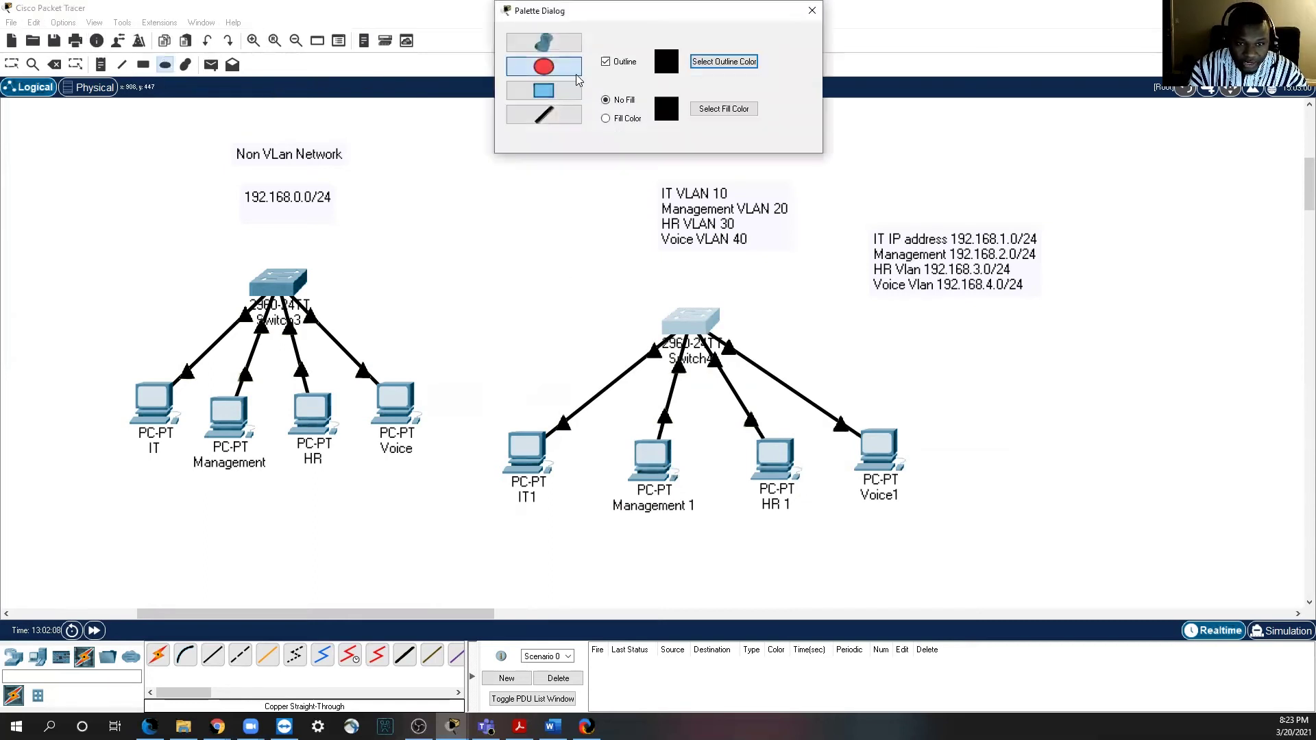
mouse_move(531, 369)
left_mouse_down()
mouse_move(580, 395)
mouse_move(626, 382)
mouse_move(538, 362)
left_mouse_up()
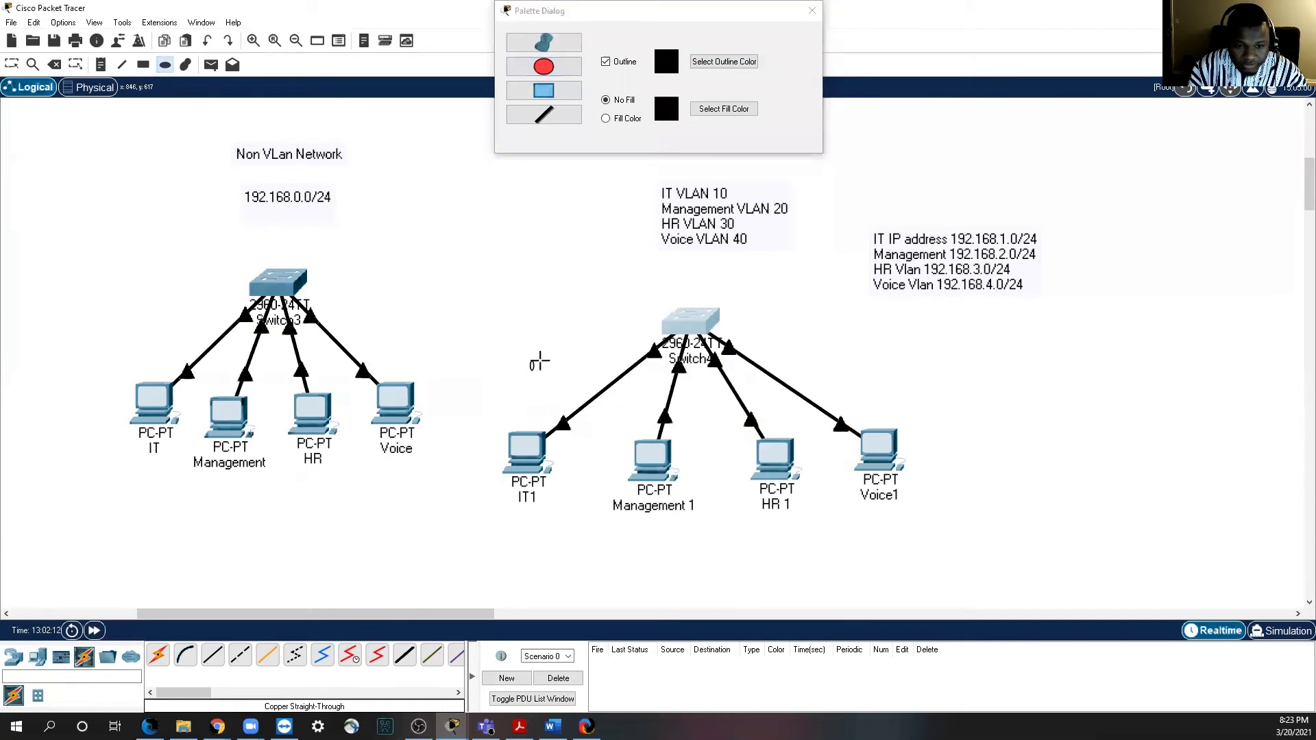
mouse_move(628, 326)
left_mouse_down()
mouse_move(645, 344)
mouse_move(593, 370)
mouse_move(536, 442)
mouse_move(543, 427)
left_mouse_up()
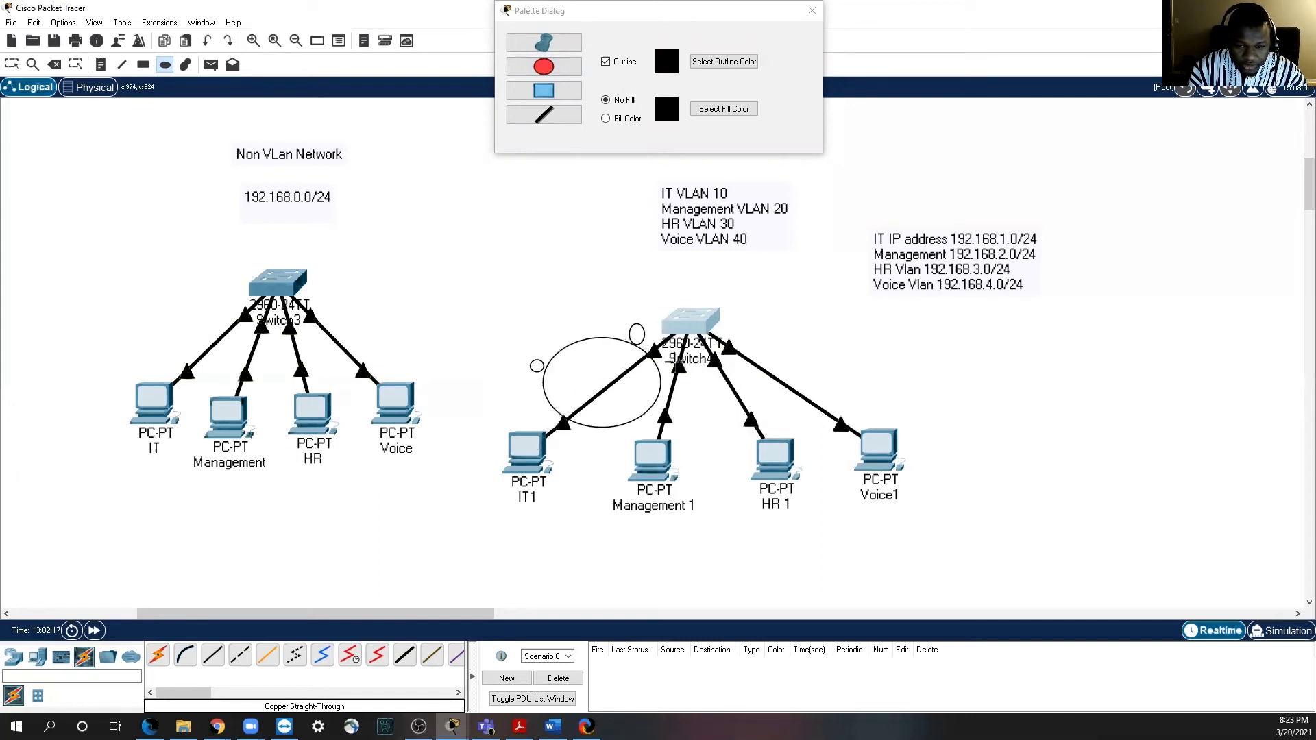
left_click_drag(674, 353, 684, 425)
left_click_drag(697, 356, 837, 415)
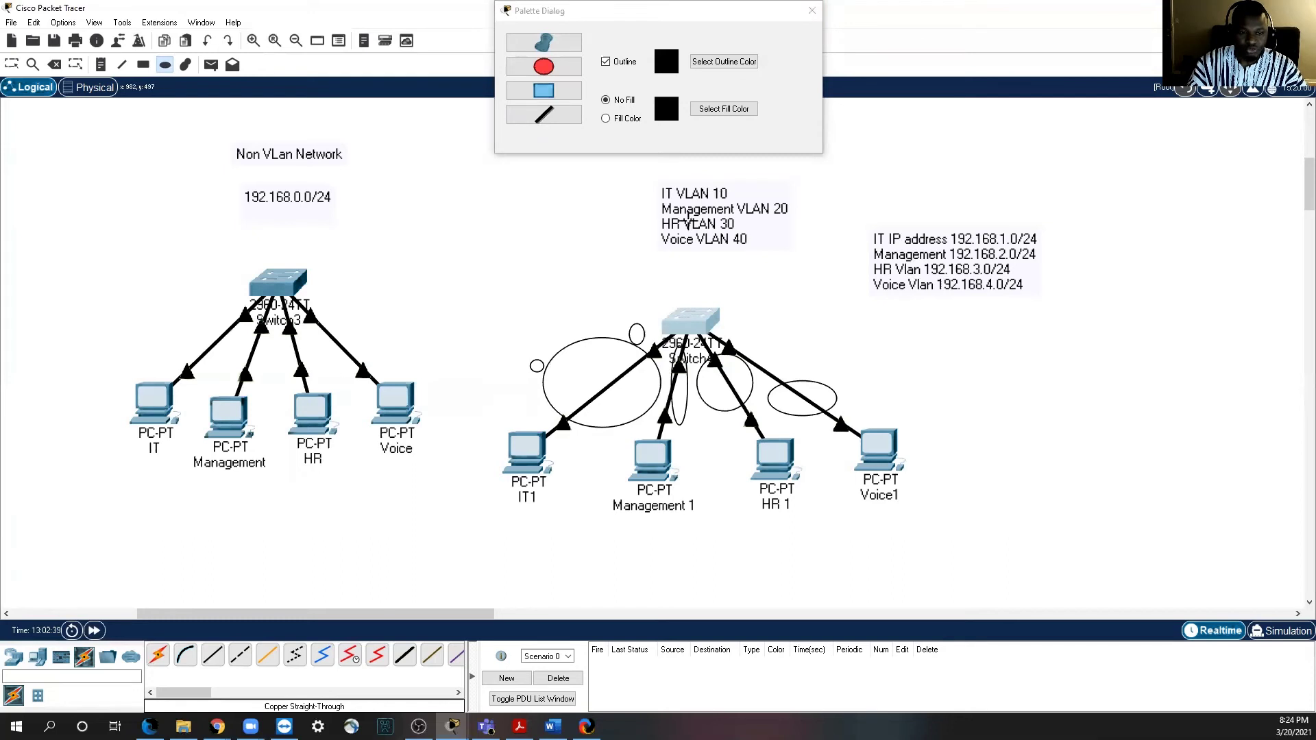
left_click(811, 11)
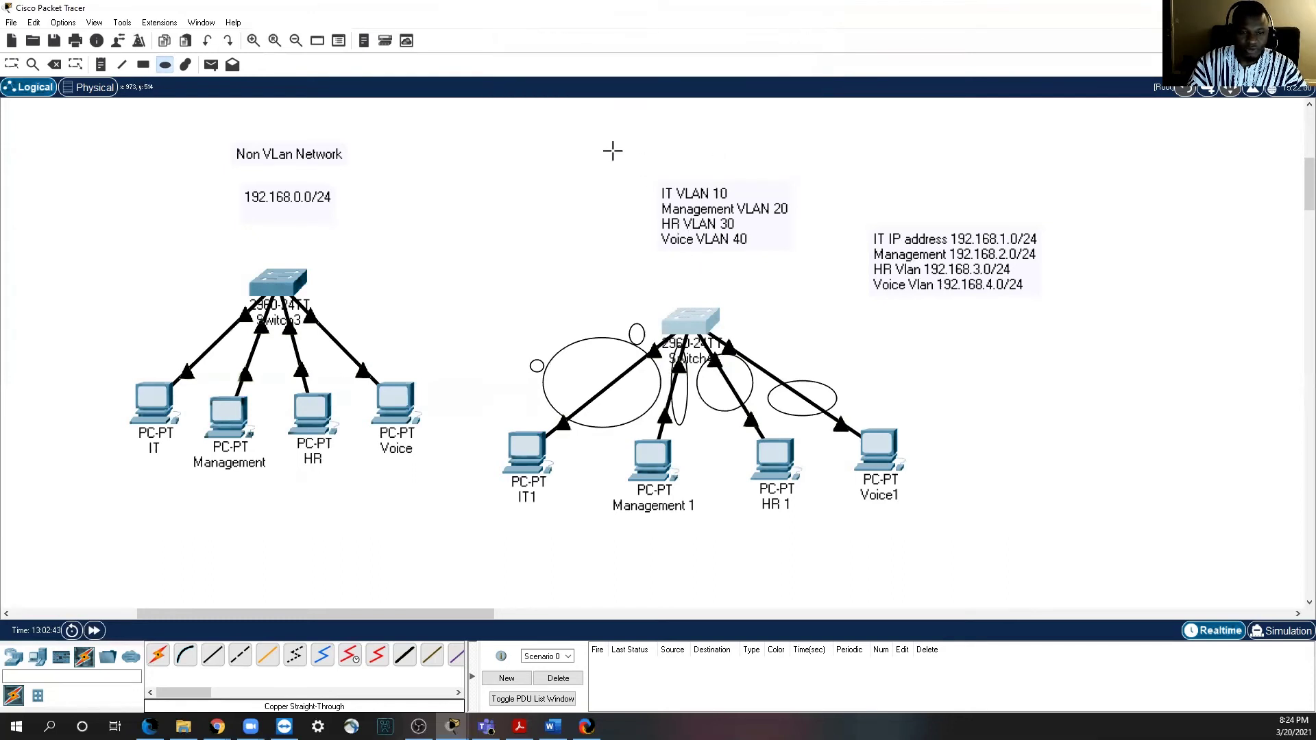